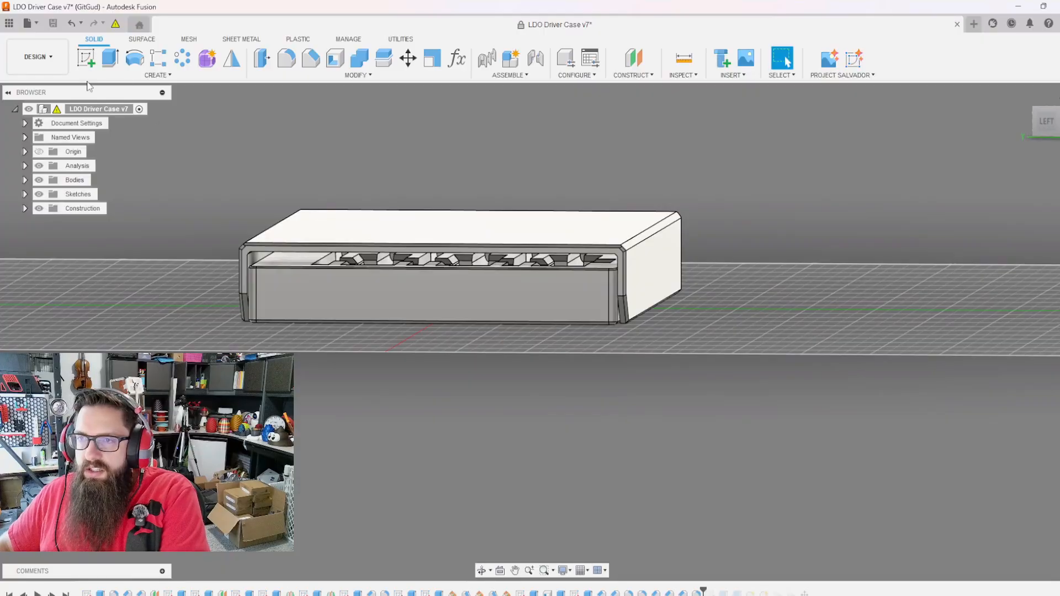
- Create a sketch on the open end face of the case and project the outline of its wall and top rim
click(84, 58)
click(426, 284)
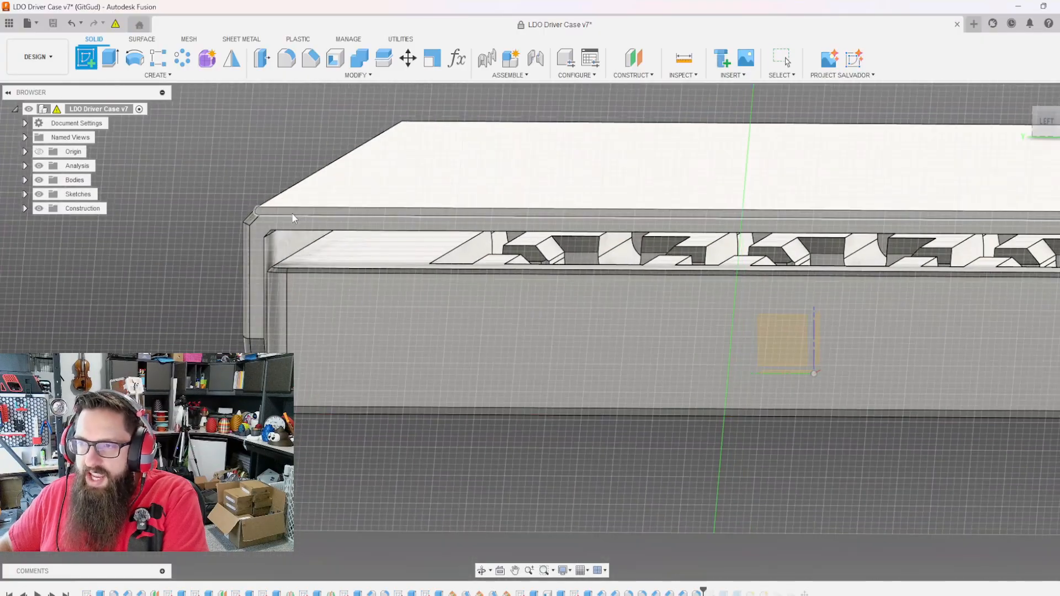
click(500, 274)
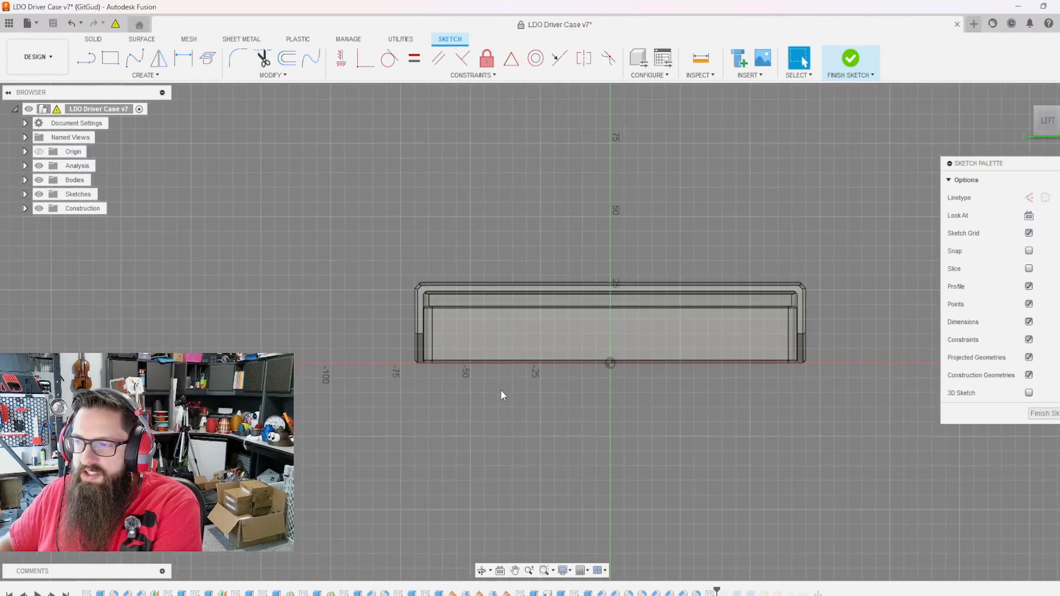
scroll(396, 251, up, 5)
key(p)
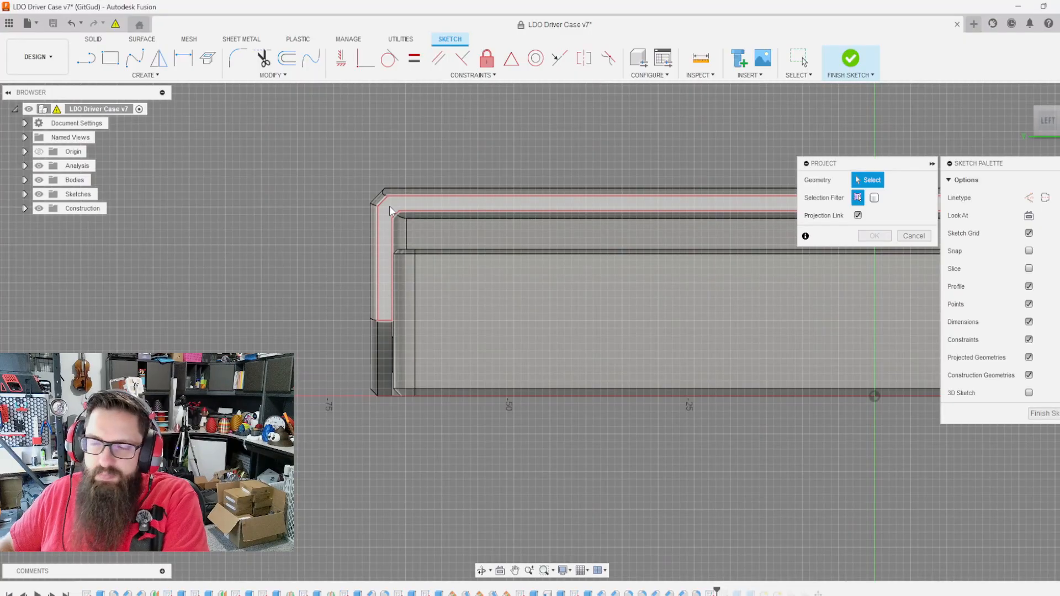
click(389, 205)
scroll(382, 211, down, 2)
click(875, 237)
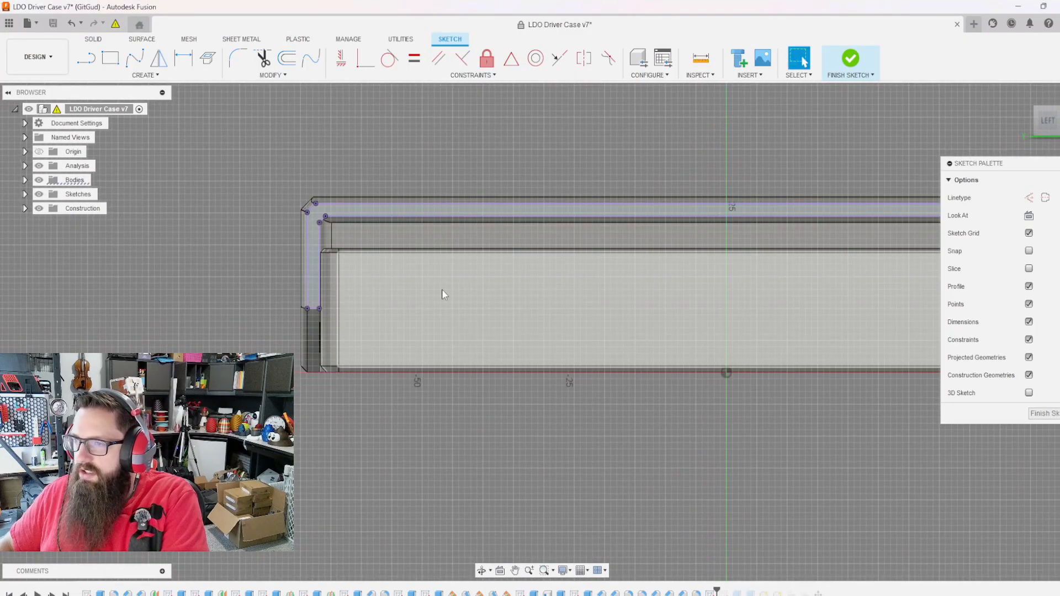
- Project the corner vertex of the inner case body's upper ledge into the sketch
scroll(326, 254, up, 5)
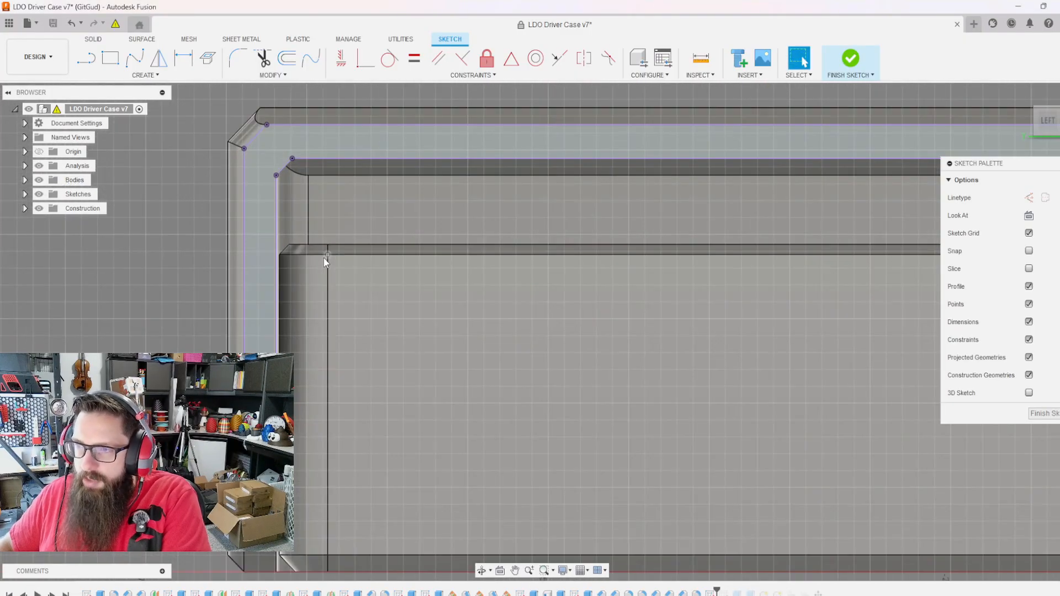
key(p)
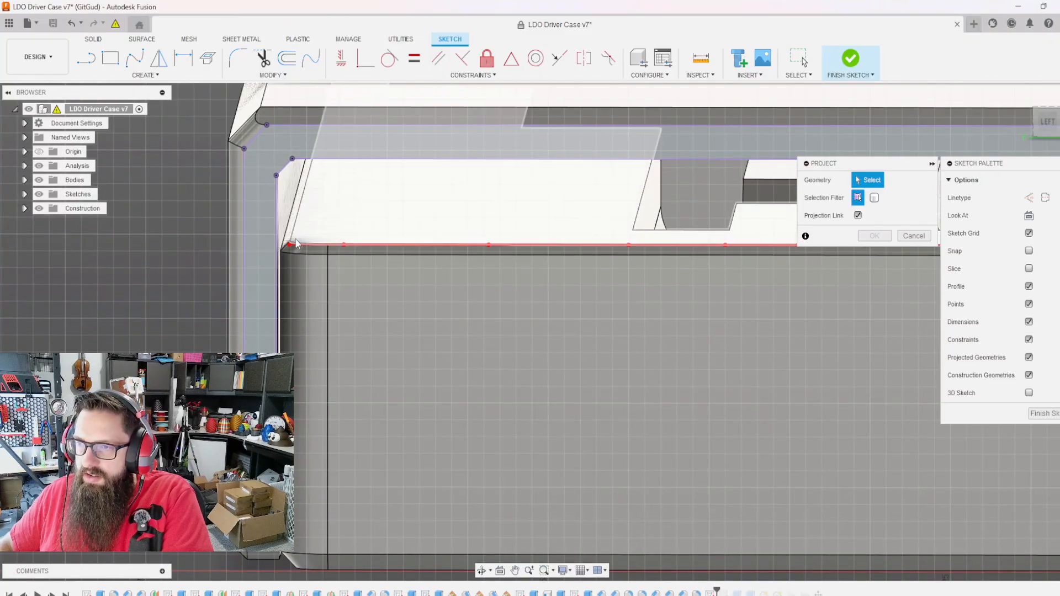
click(241, 277)
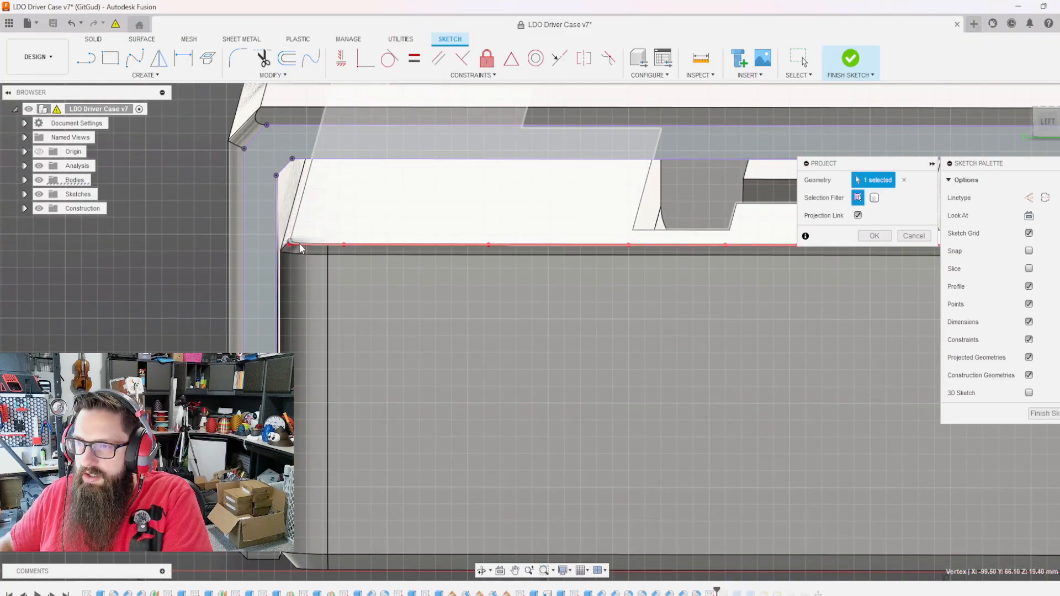
scroll(290, 243, down, 3)
scroll(406, 266, up, 3)
scroll(407, 266, down, 4)
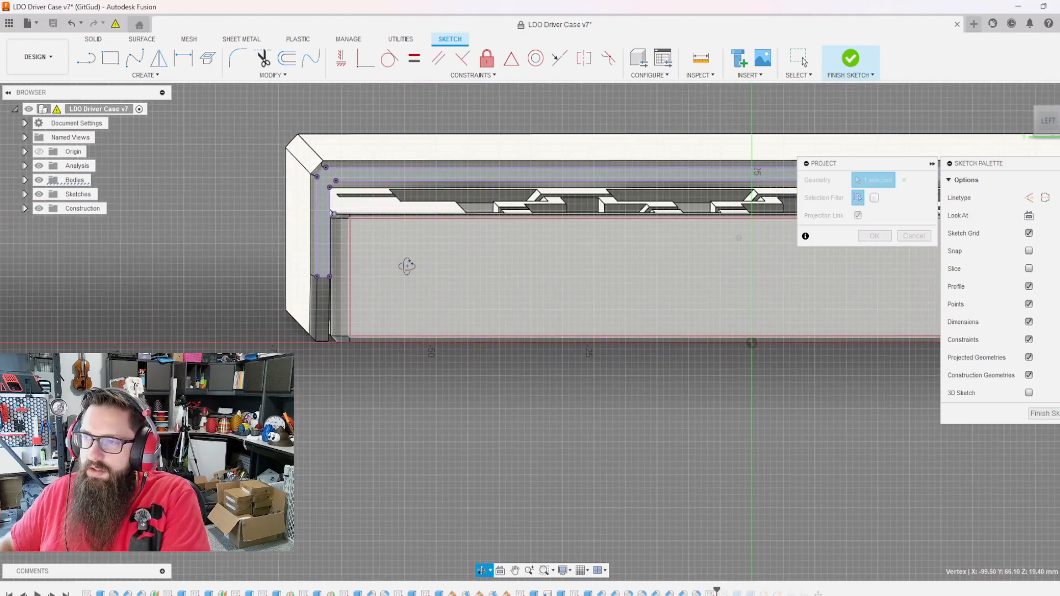
scroll(561, 270, up, 3)
scroll(493, 237, up, 4)
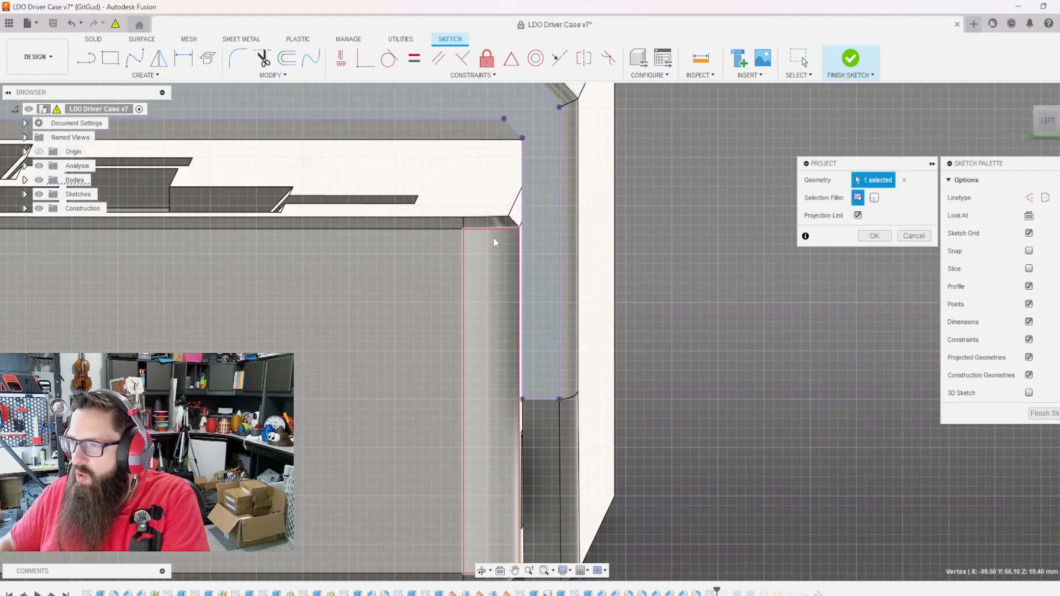
click(883, 235)
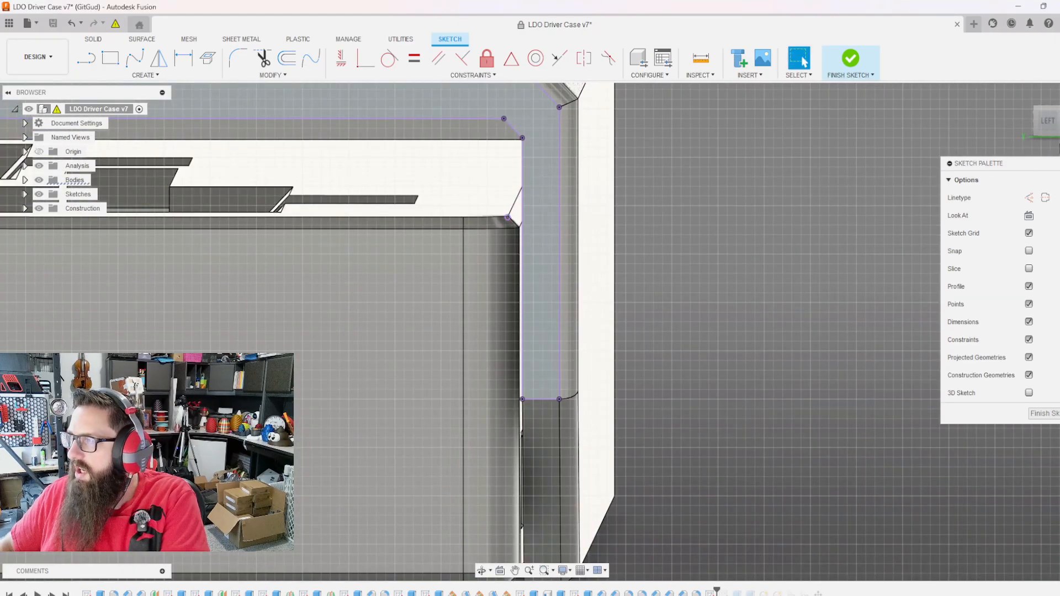
- Draw a short horizontal line from the projected corner point to the inner side wall
click(1049, 125)
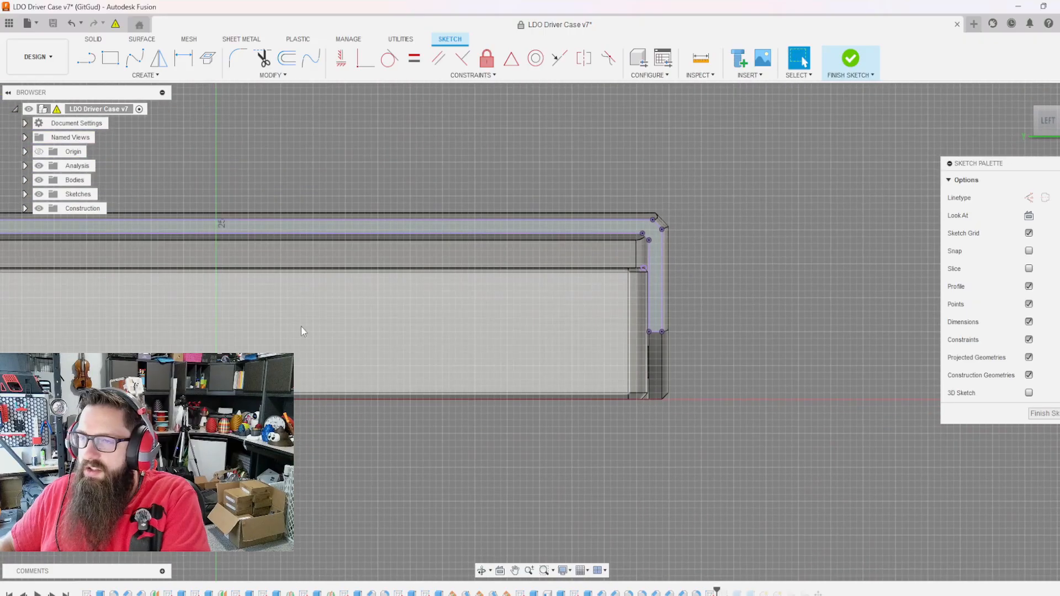
scroll(141, 276, up, 5)
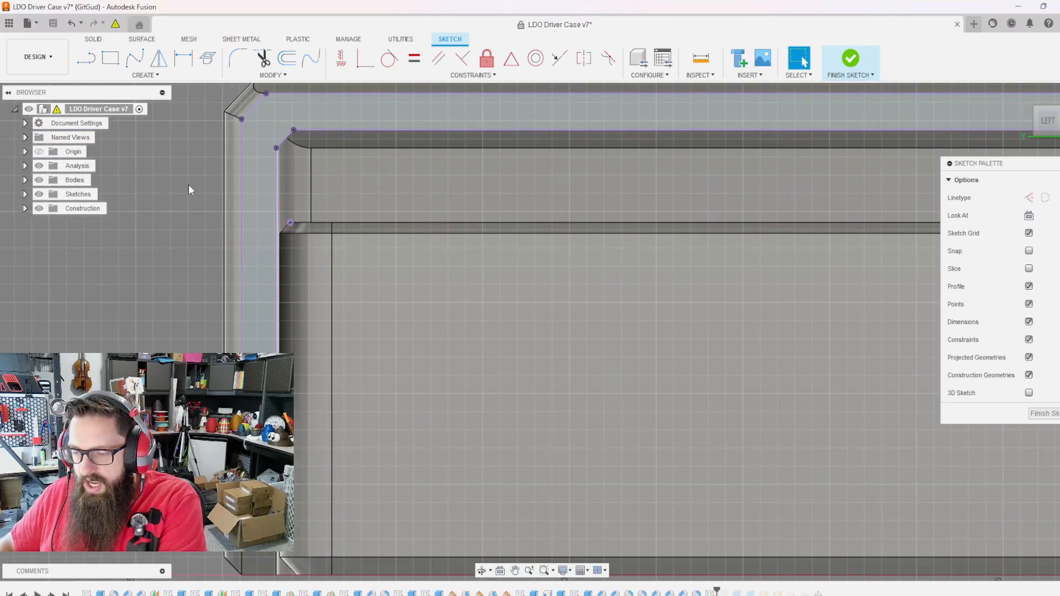
key(l)
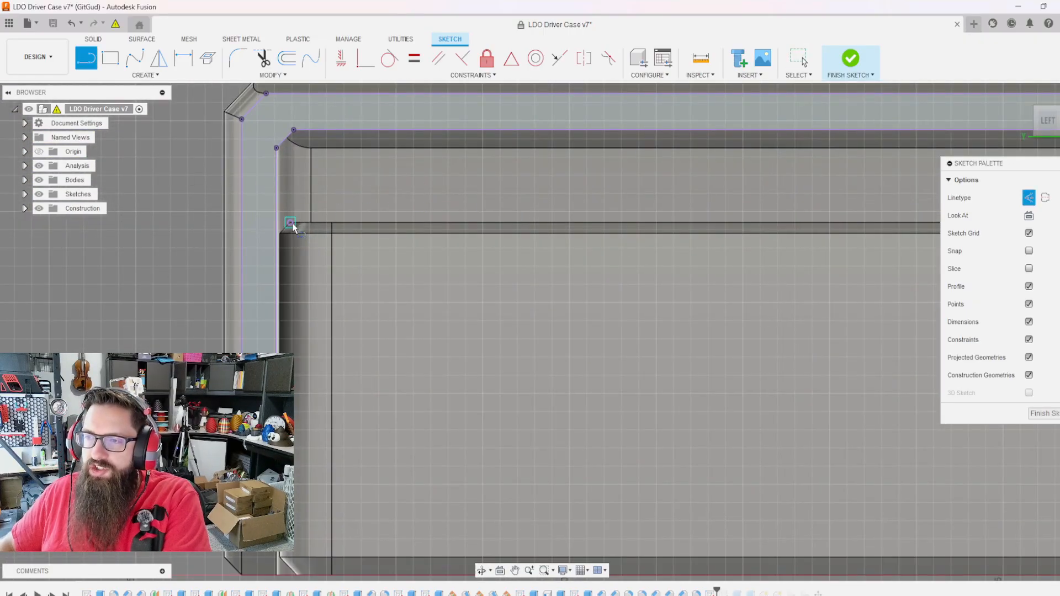
click(288, 224)
click(280, 226)
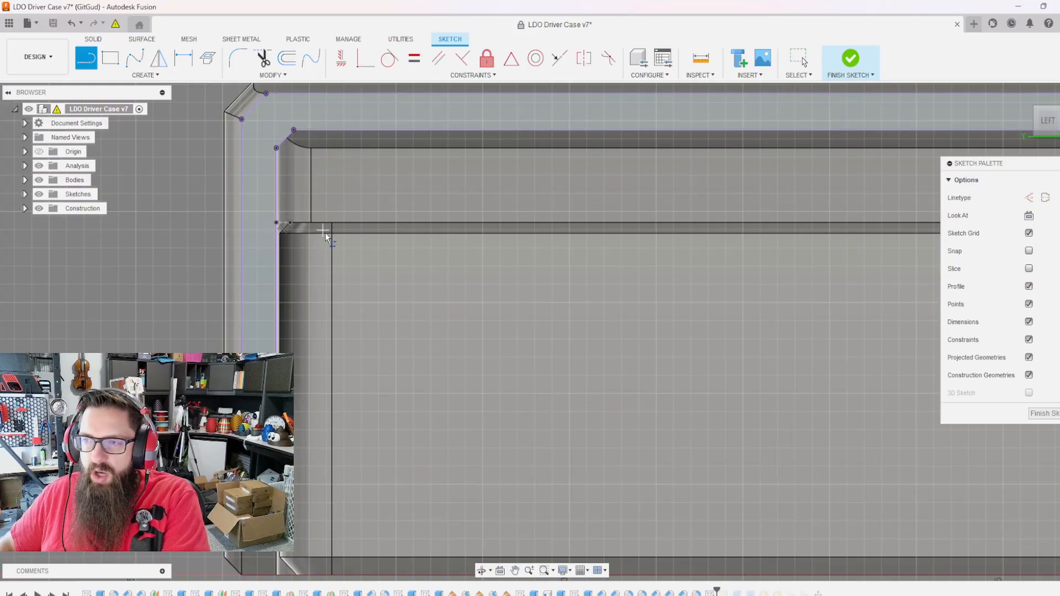
- Draw a diagonal line about 15 mm long at about 18° from just above that short line to the rim's inner top edge
click(277, 216)
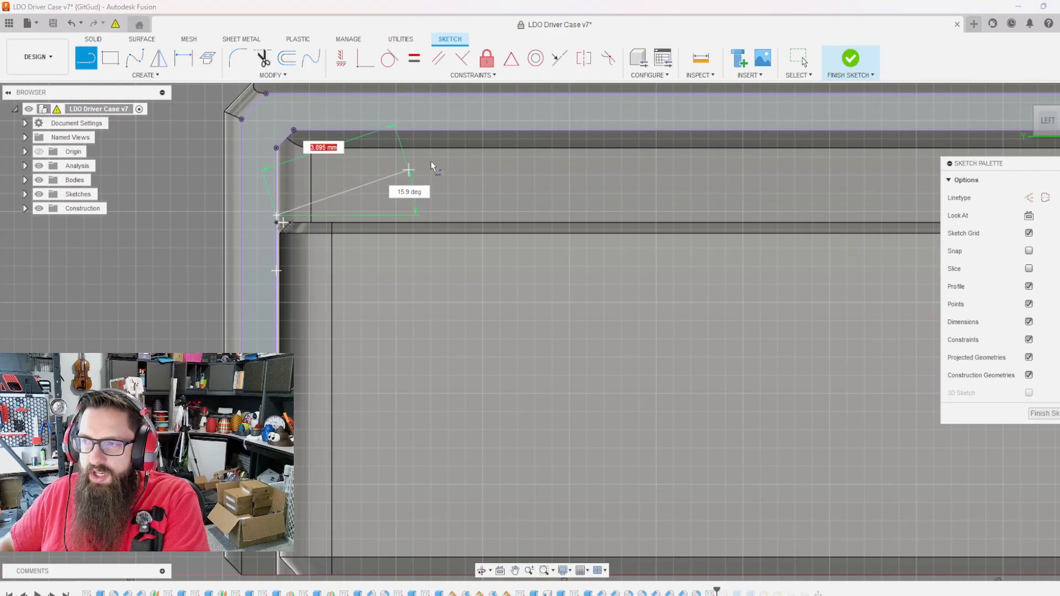
click(527, 131)
scroll(350, 287, down, 3)
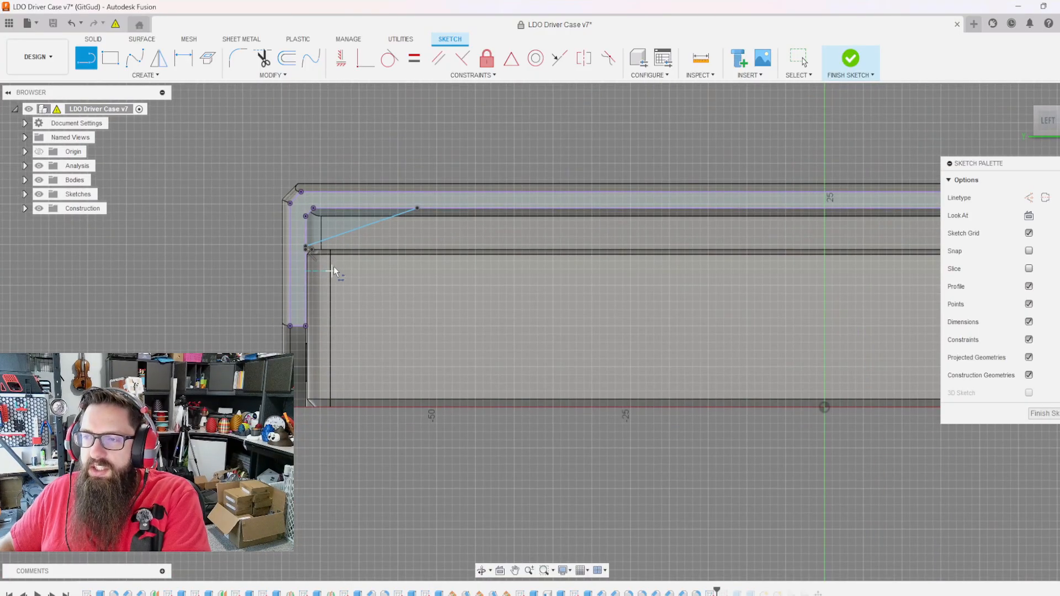
scroll(326, 243, up, 1)
key(Escape)
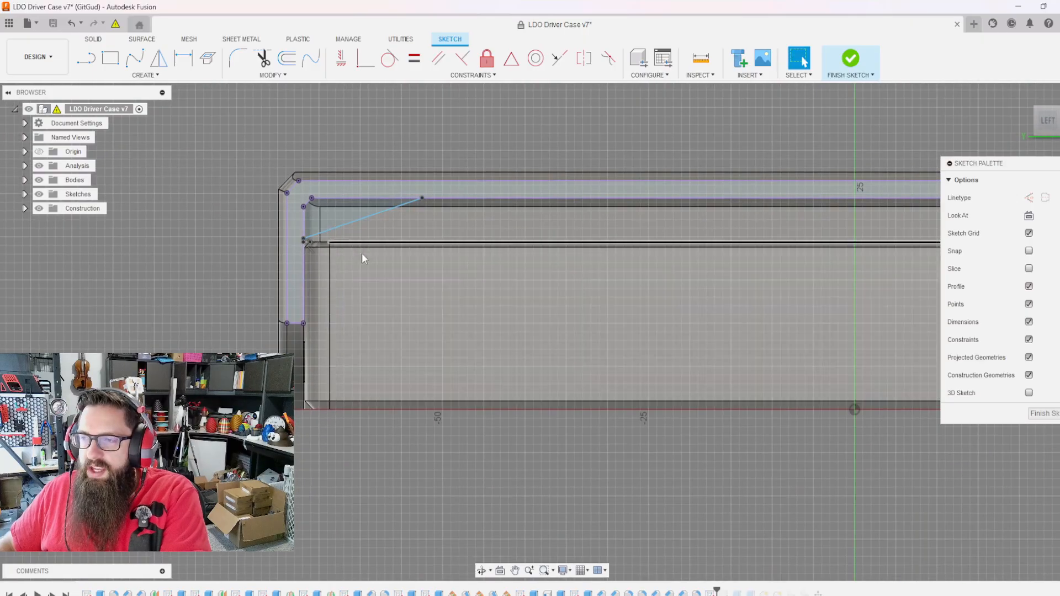
- Check the case interior behind the sketched diagonal and toggle the visibility of a selected body
mouse_move(362, 255)
shift+middle_down()
mouse_move(381, 273)
mouse_move(369, 274)
mouse_move(459, 154)
mouse_move(439, 291)
mouse_move(402, 366)
mouse_move(415, 369)
mouse_move(442, 353)
mouse_move(400, 362)
mouse_move(156, 263)
mouse_move(314, 271)
mouse_move(164, 273)
shift+middle_up()
scroll(171, 268, up, 3)
scroll(177, 266, down, 3)
key(ctrl+z)
shift+middle_drag(238, 299, 298, 265)
click(130, 254)
key(v)
click(301, 392)
mouse_move(301, 394)
shift+middle_down()
mouse_move(403, 332)
mouse_move(523, 374)
shift+middle_up()
scroll(429, 350, down, 3)
key(Escape)
- Draw a horizontal line from the diagonal's lower end and a vertical line up to its upper end, closing a rectangular profile
scroll(359, 290, up, 5)
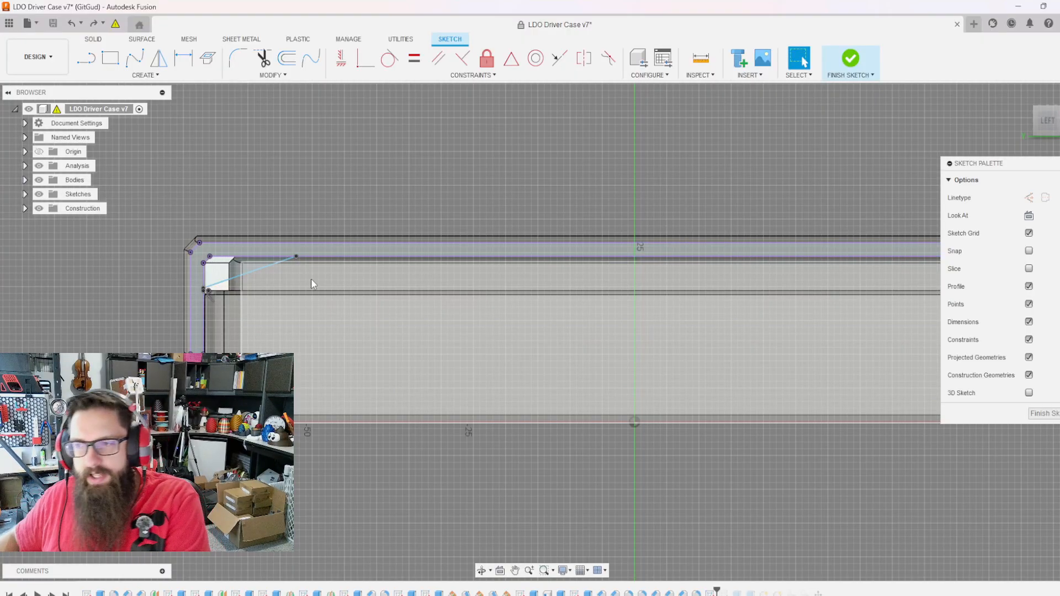
scroll(202, 287, up, 6)
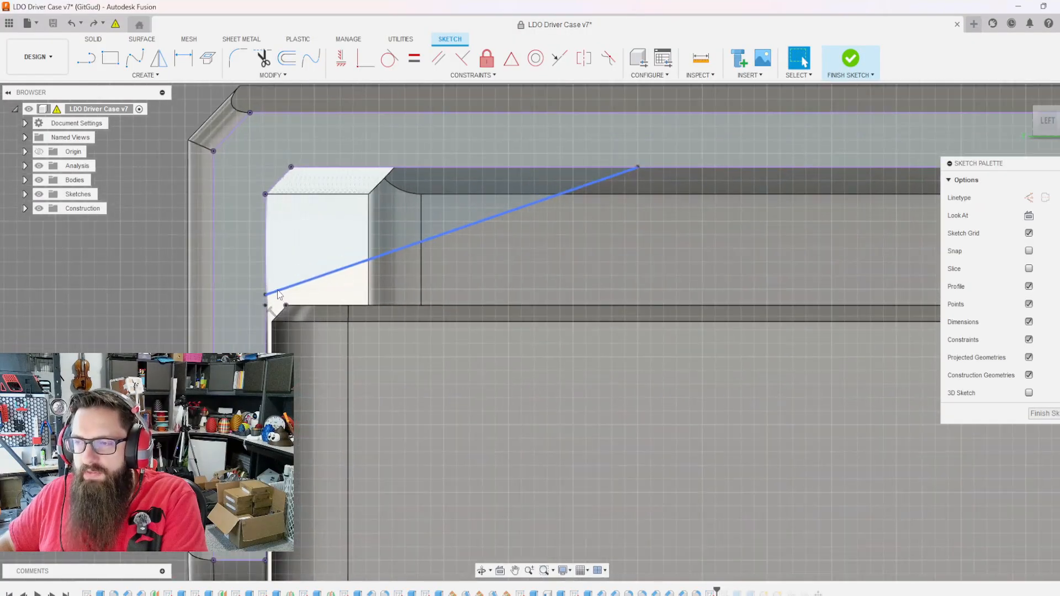
scroll(267, 294, down, 3)
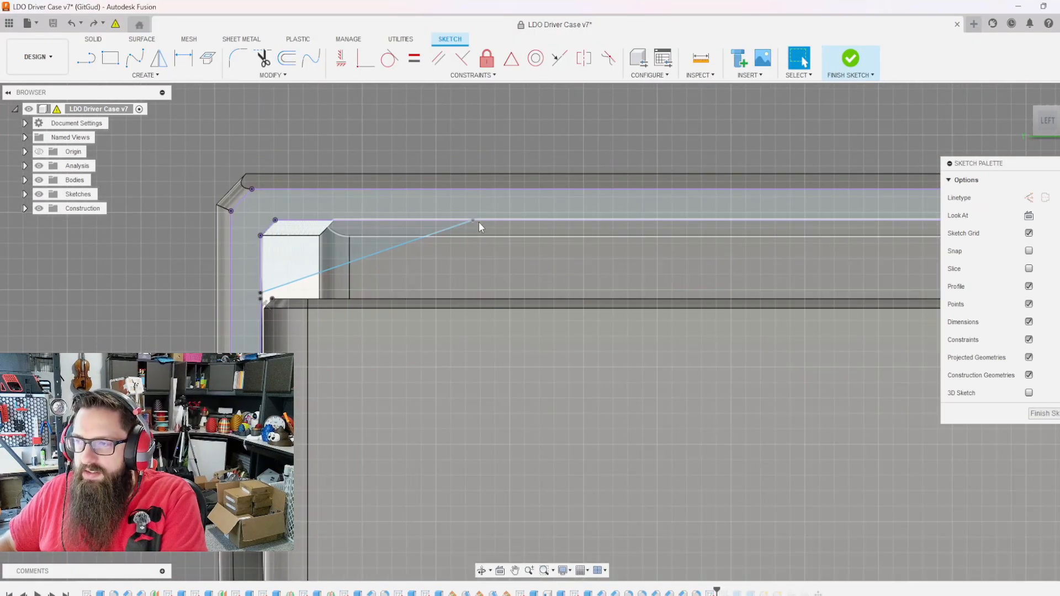
key(l)
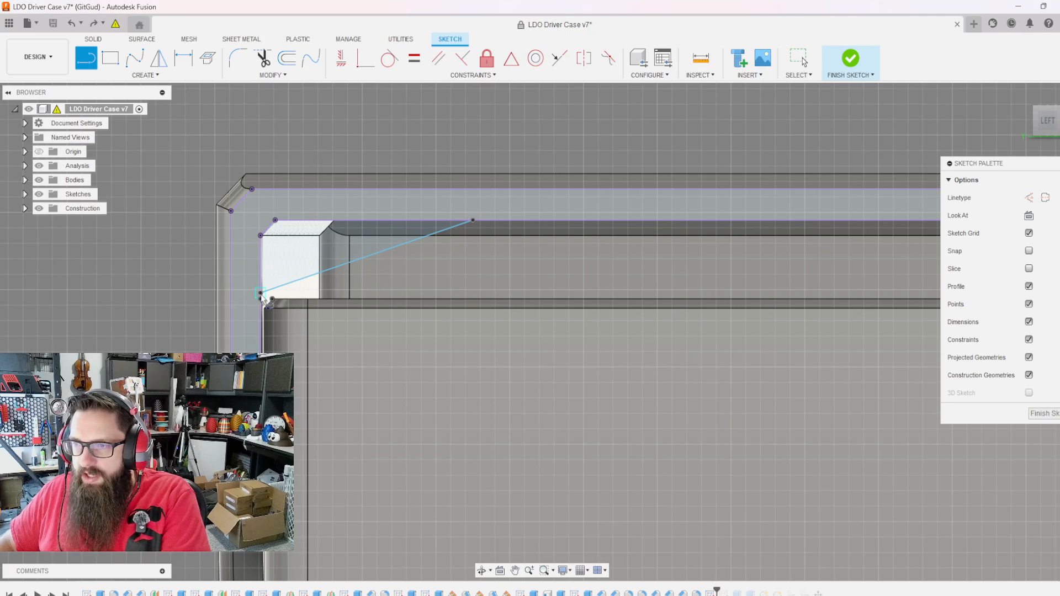
click(261, 293)
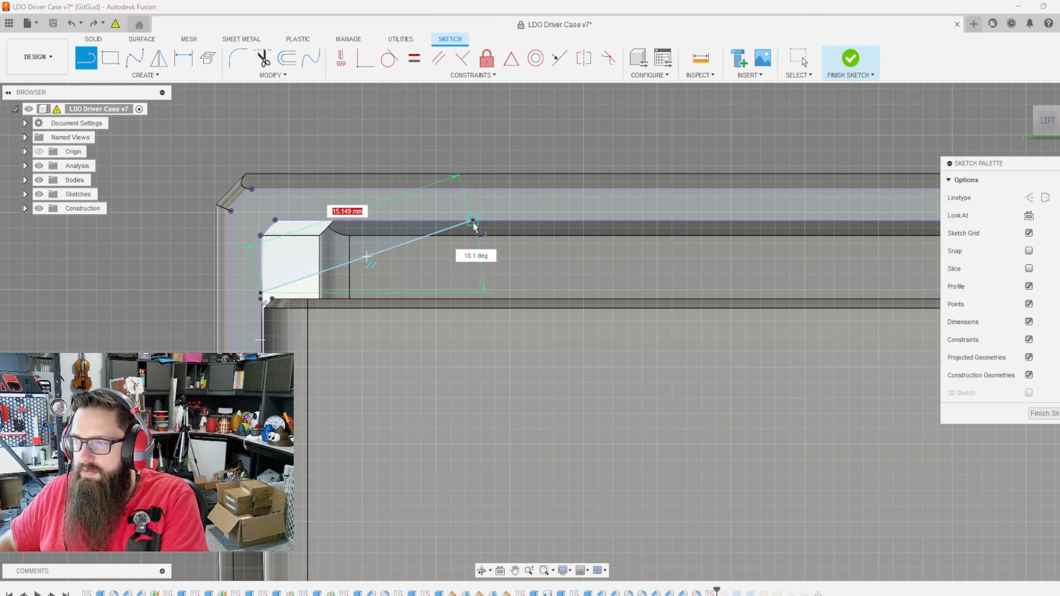
click(474, 293)
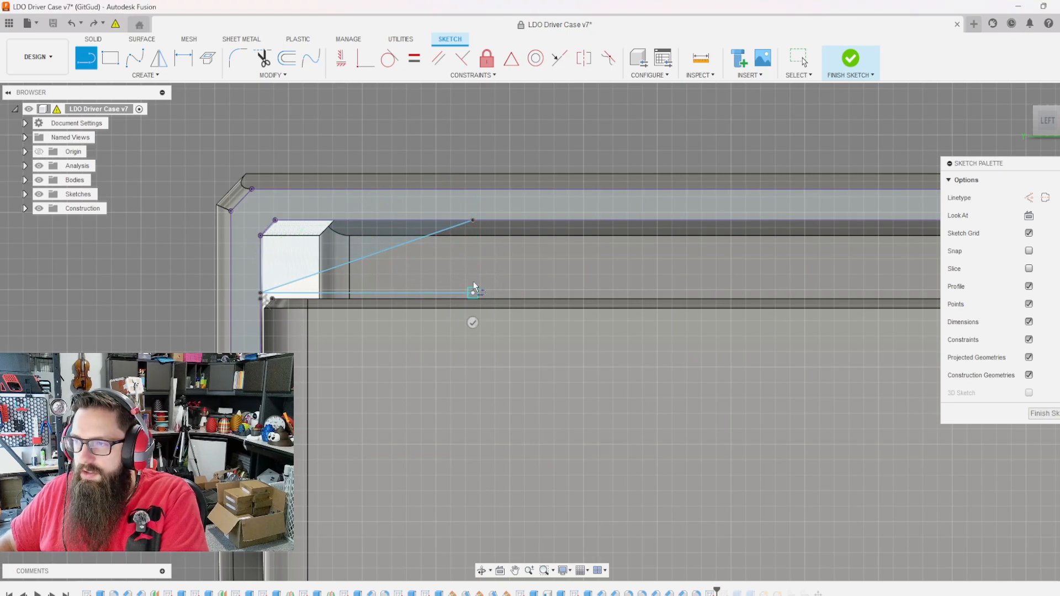
click(474, 221)
key(Escape)
- Convert the diagonal of the rectangular profile to a construction line
click(367, 258)
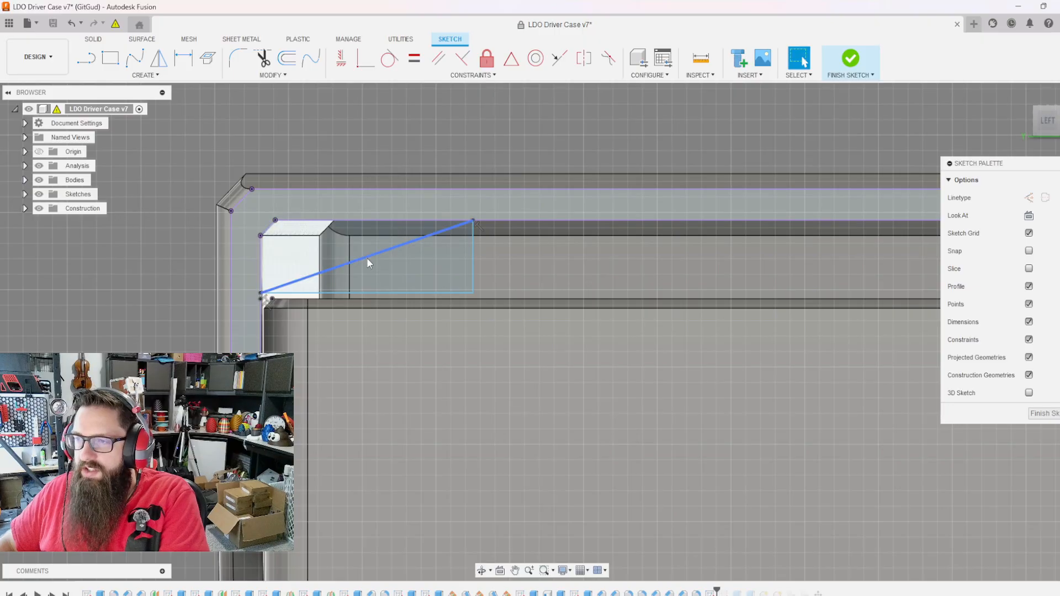
key(x)
click(131, 258)
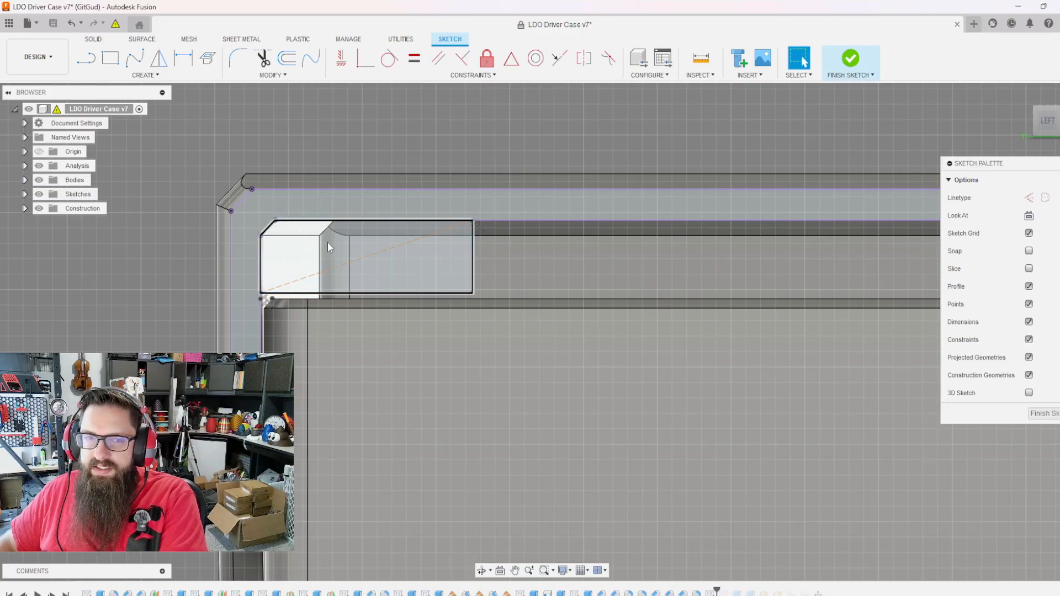
- Examine how the rectangular profile sits in the case opening relative to the inner ledge and the cutouts behind it
shift+middle_drag(327, 242, 359, 254)
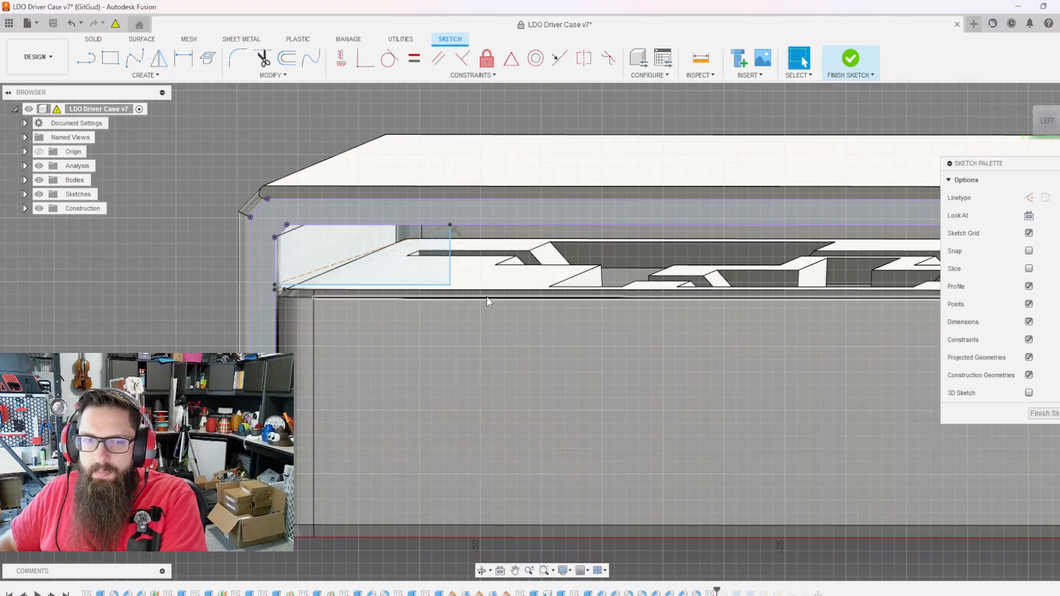
scroll(462, 294, down, 3)
scroll(436, 307, down, 2)
scroll(378, 256, up, 4)
scroll(378, 256, down, 4)
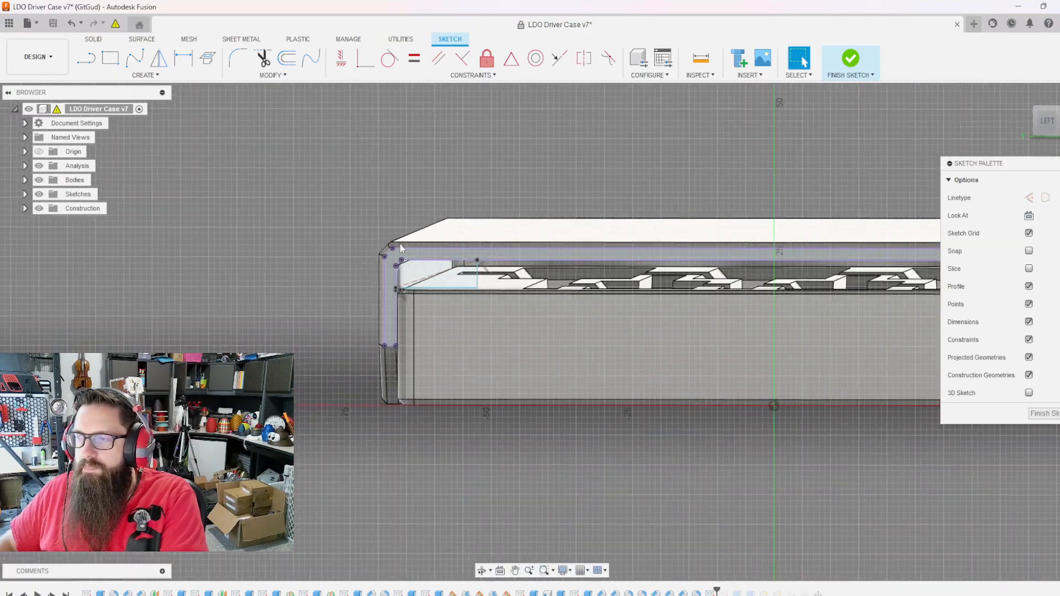
scroll(471, 272, up, 3)
scroll(472, 272, up, 5)
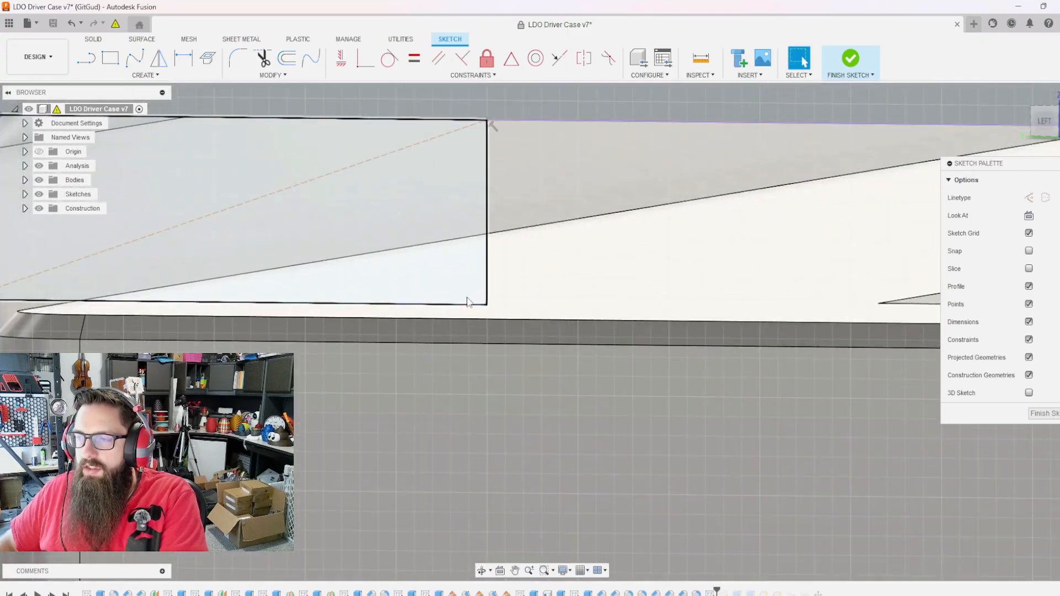
scroll(490, 309, down, 3)
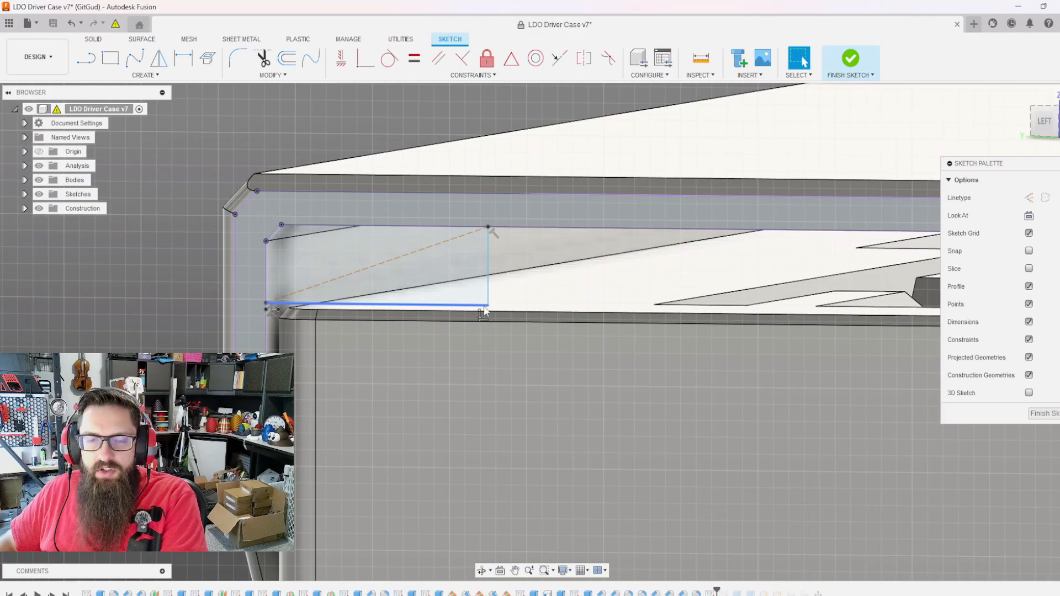
- Delete the rectangle's horizontal and vertical lines and turn the construction diagonal back into a normal line
mouse_move(484, 313)
shift+middle_down()
mouse_move(485, 286)
mouse_move(497, 300)
shift+middle_up()
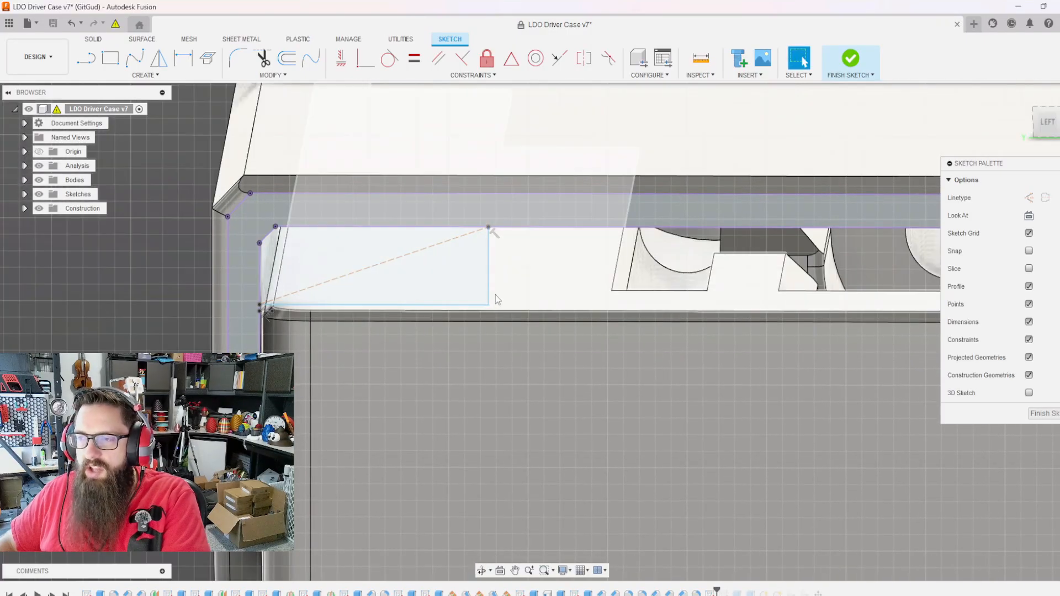
key(Delete)
key(x)
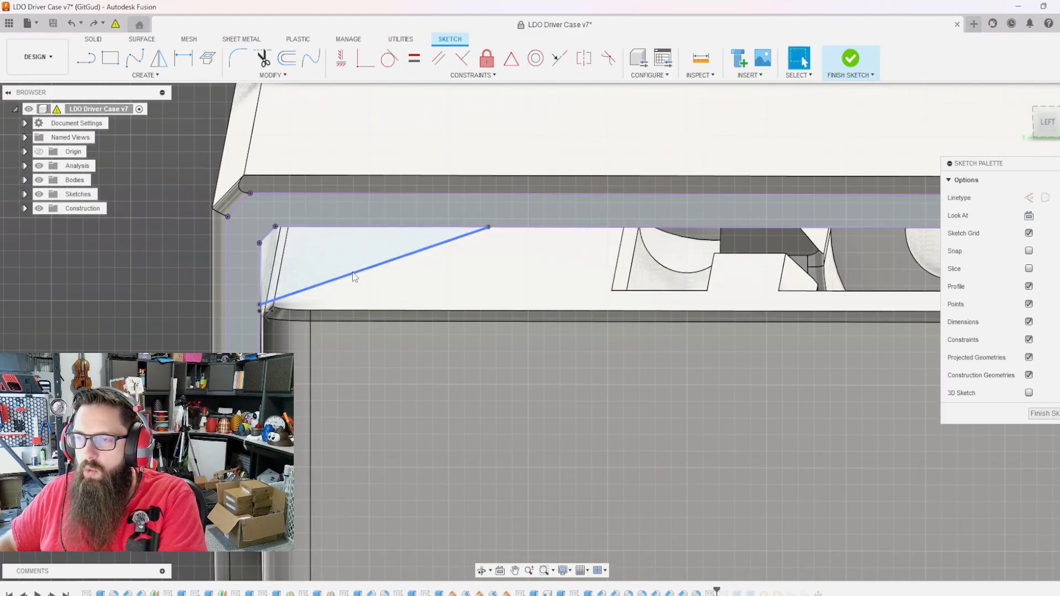
- Dimension the angle between the diagonal line and the opening's upper inner edge as 20 degrees
shift+middle_drag(518, 390, 415, 303)
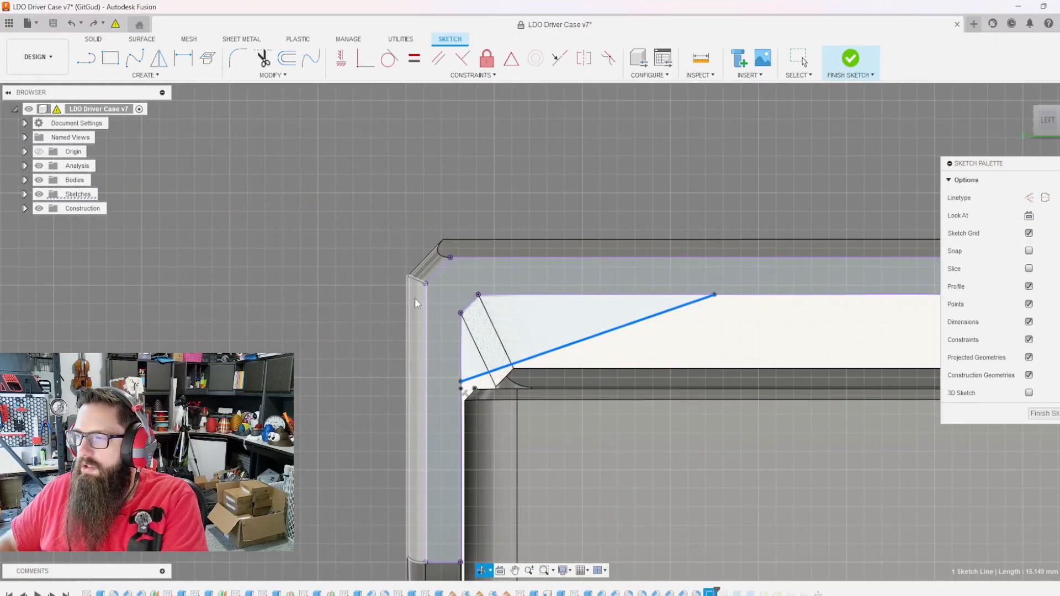
key(d)
click(659, 296)
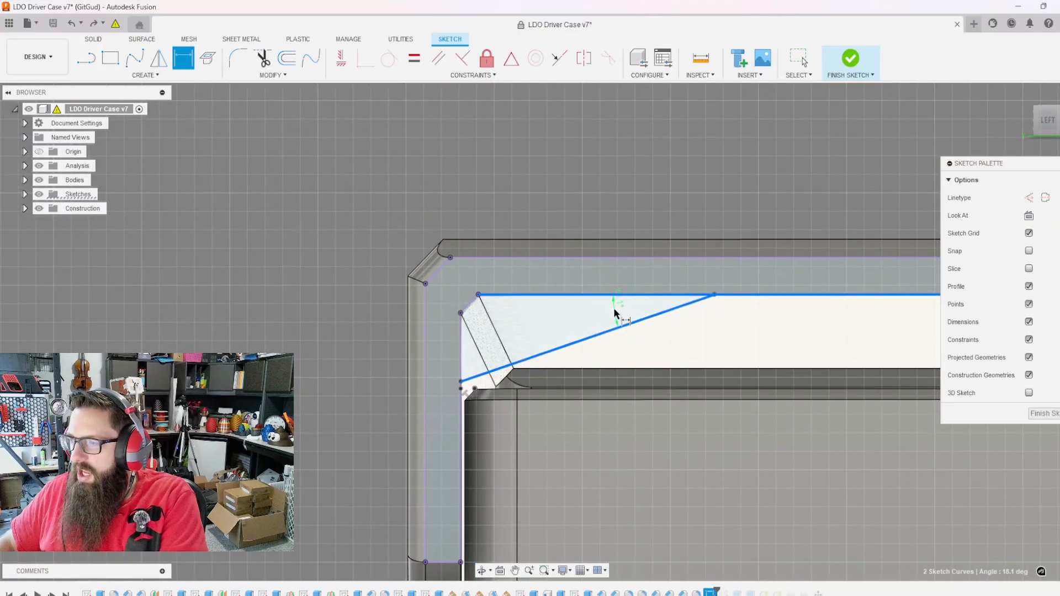
click(616, 314)
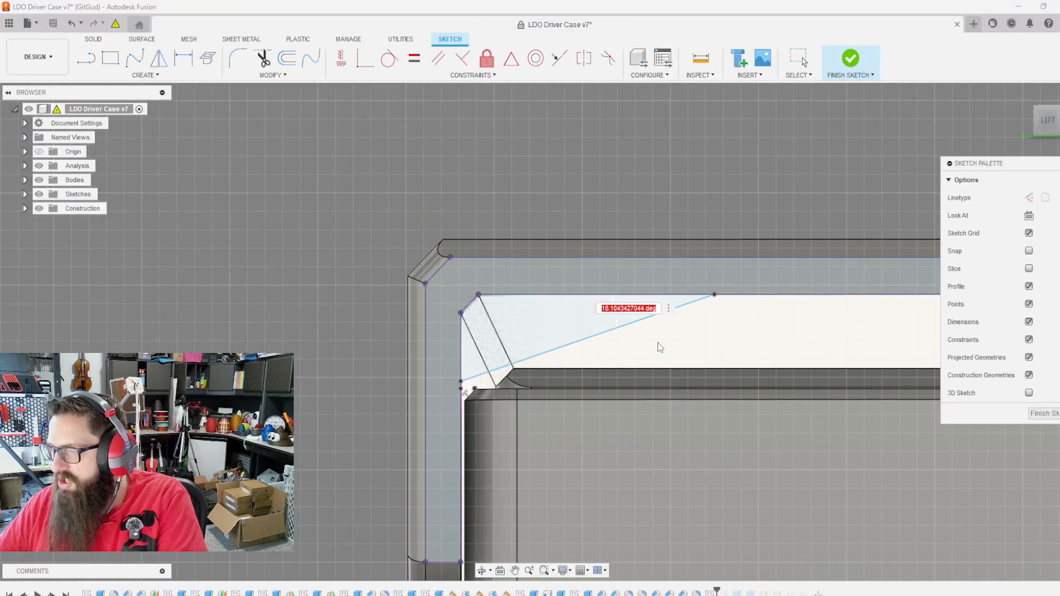
text(1)
text(20)
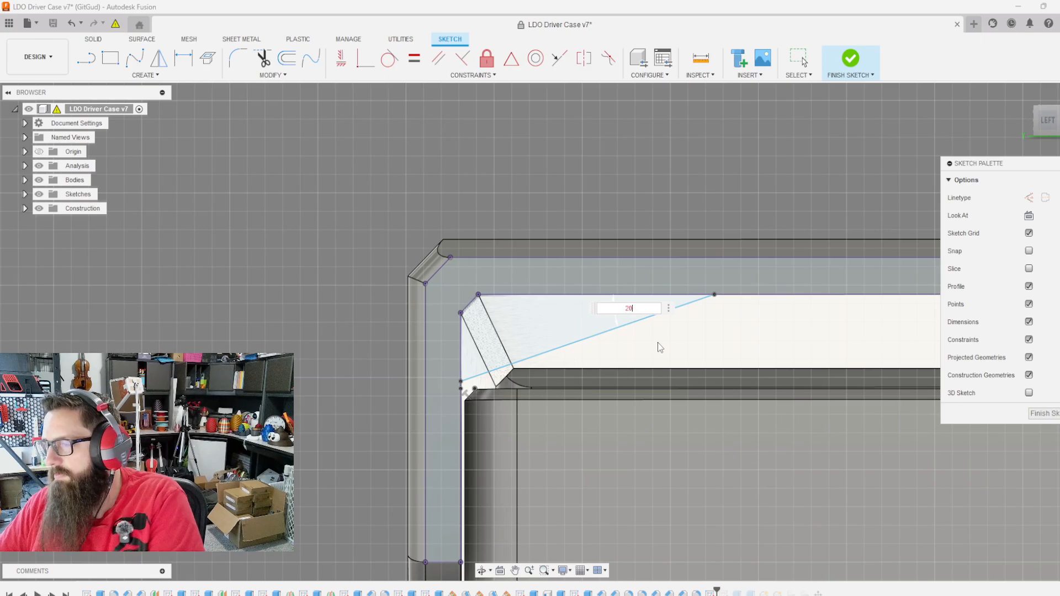
key(Return)
- Add a vertical dimension between the diagonal's lower endpoint and the projected point level with the inner ledge
scroll(486, 307, down, 3)
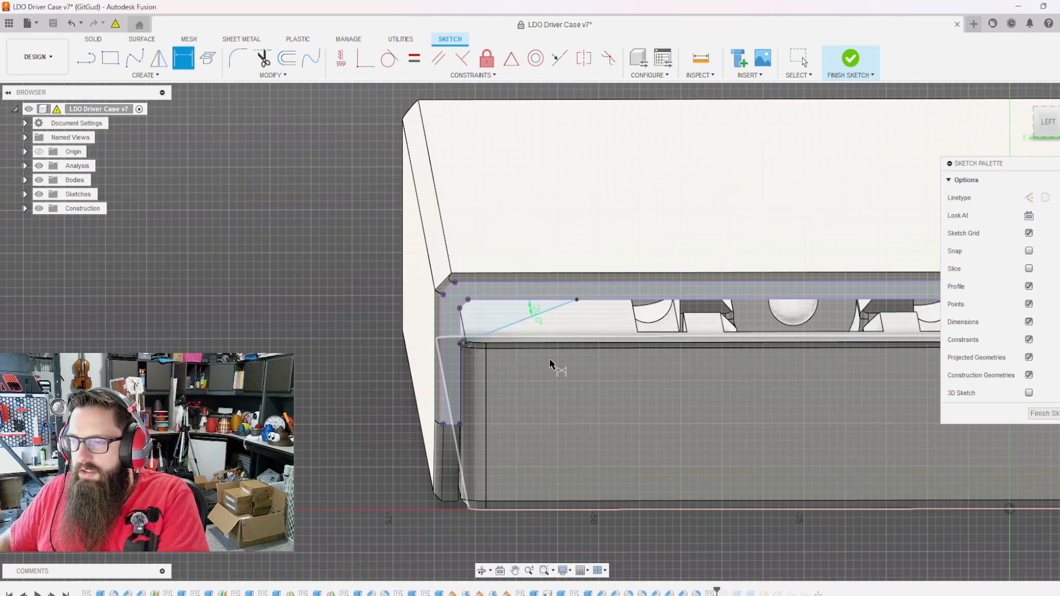
scroll(529, 313, up, 3)
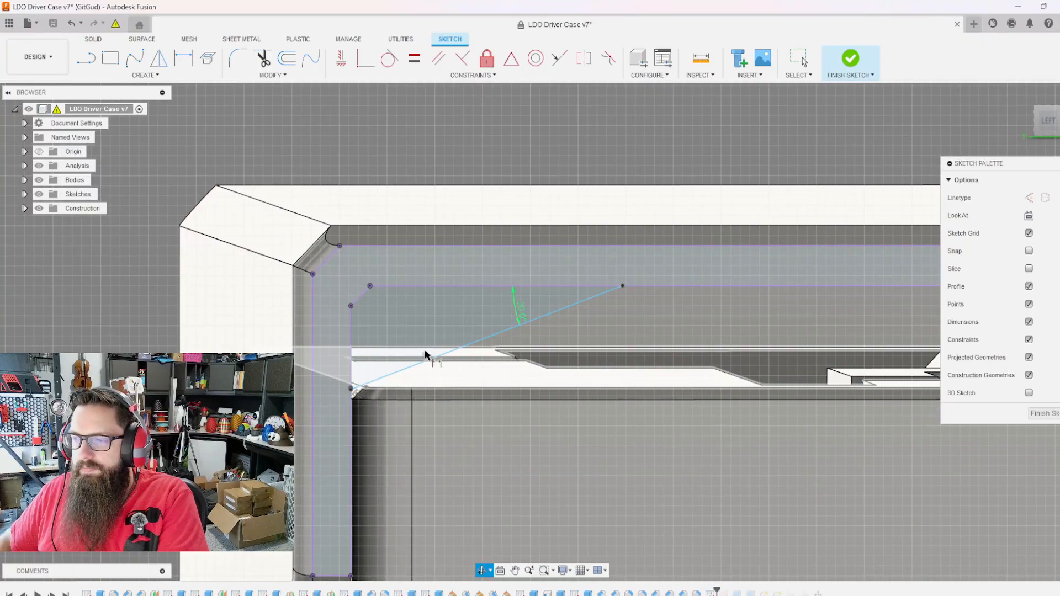
scroll(347, 389, up, 5)
key(Escape)
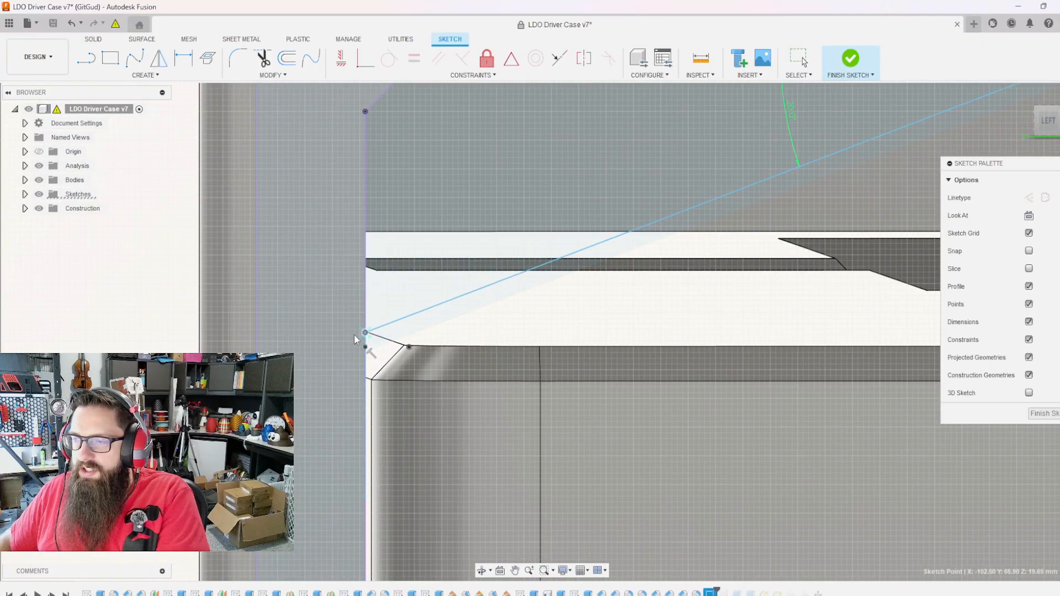
click(129, 330)
shift+middle_drag(366, 332, 380, 237)
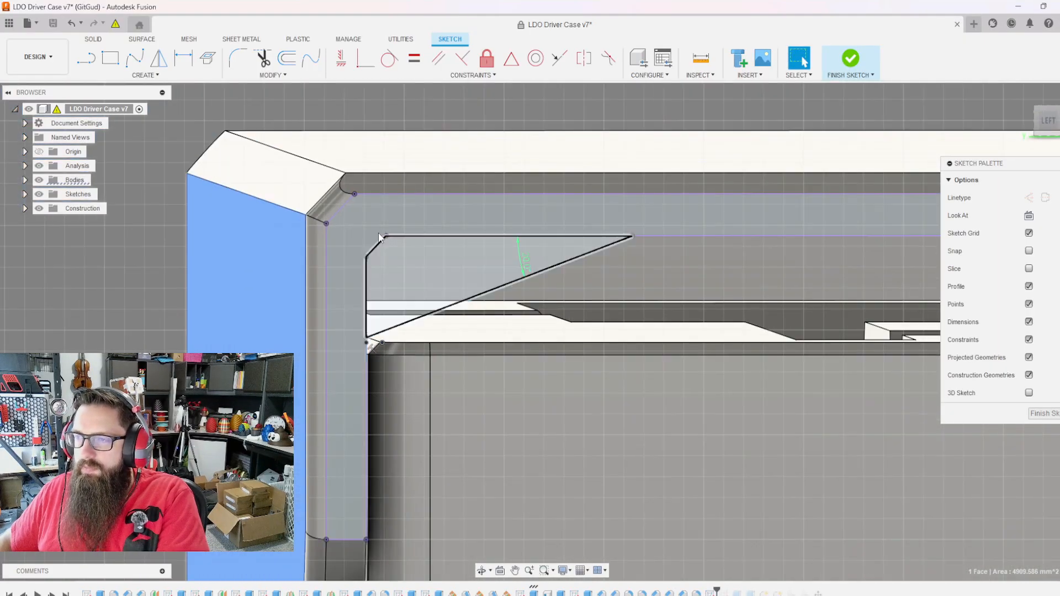
click(392, 114)
scroll(386, 353, up, 5)
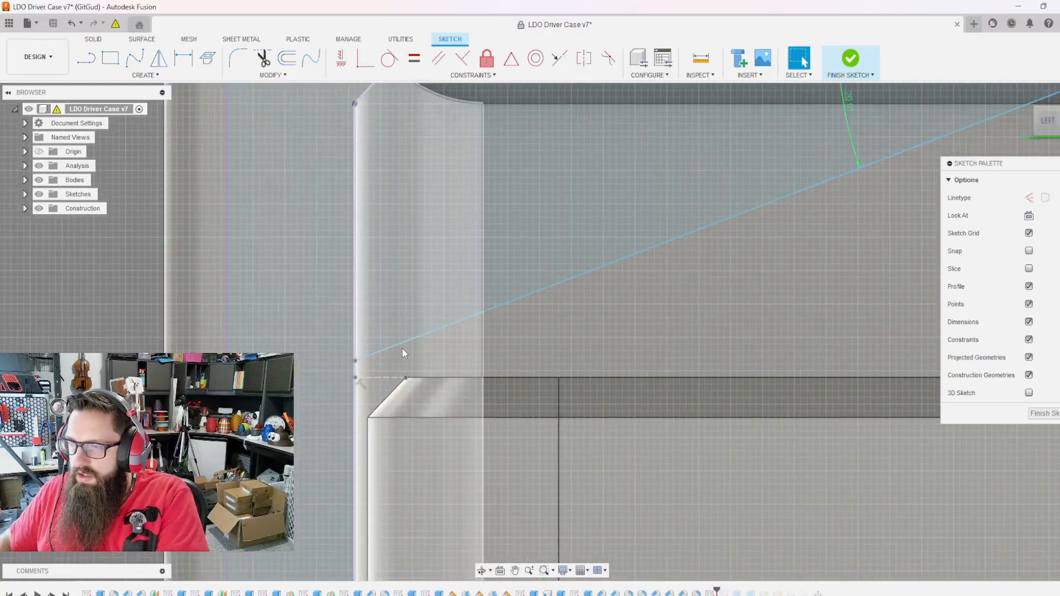
key(d)
click(355, 376)
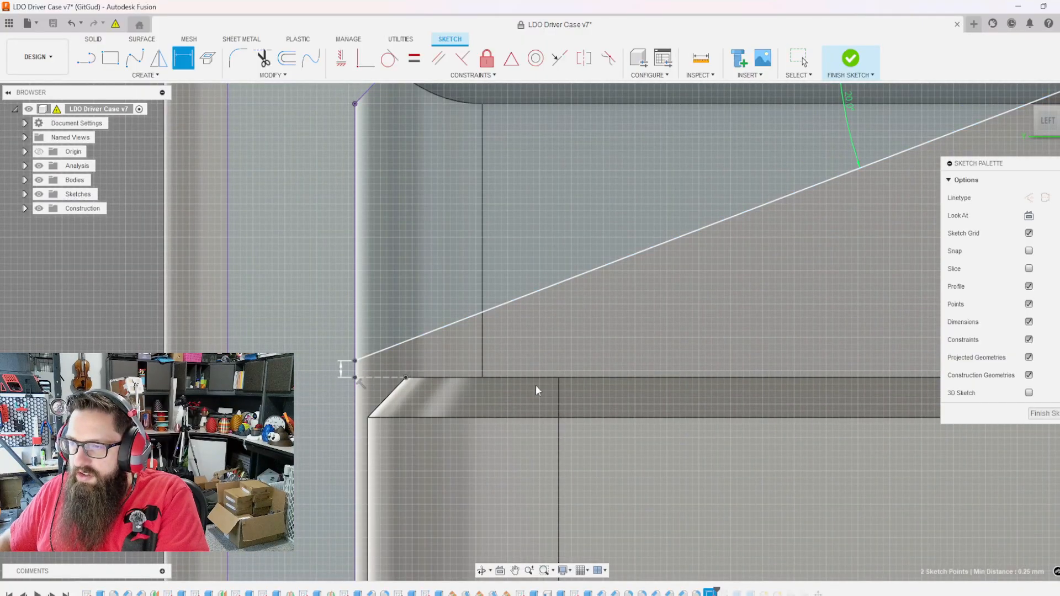
click(560, 386)
key(Escape)
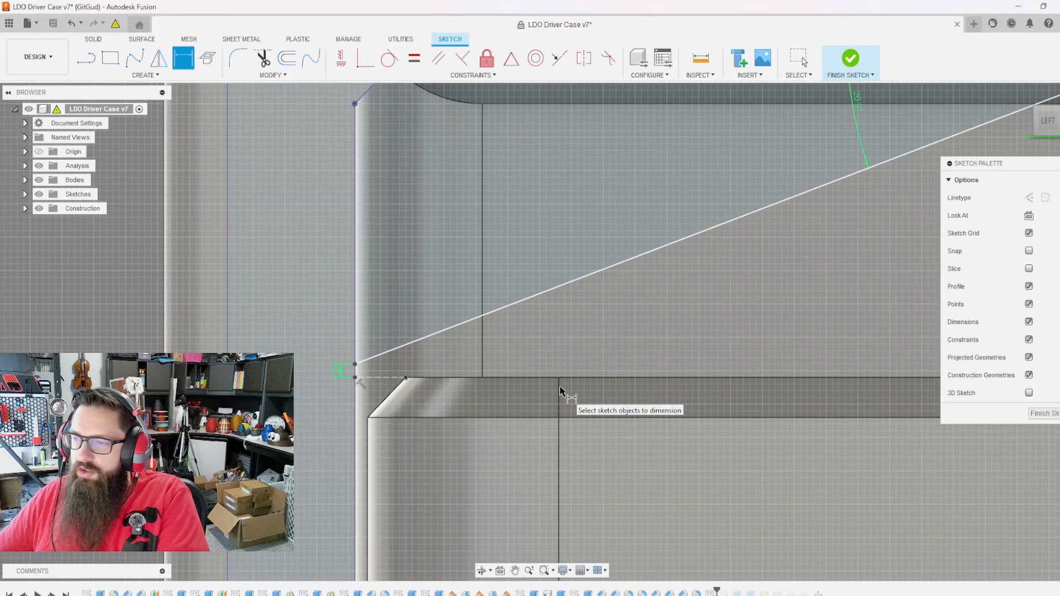
scroll(357, 310, down, 5)
scroll(354, 304, down, 4)
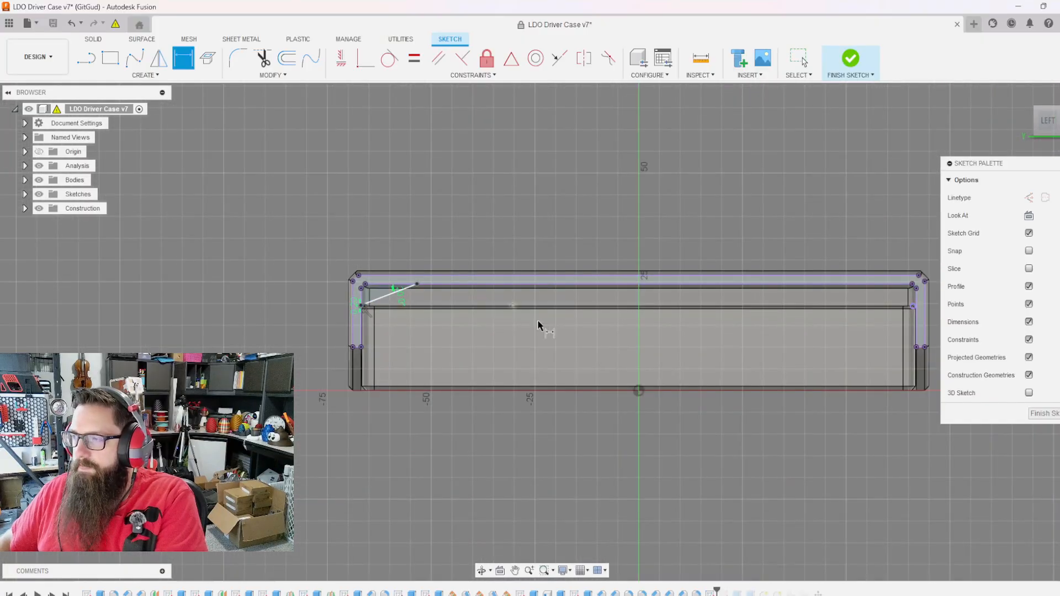
key(Escape)
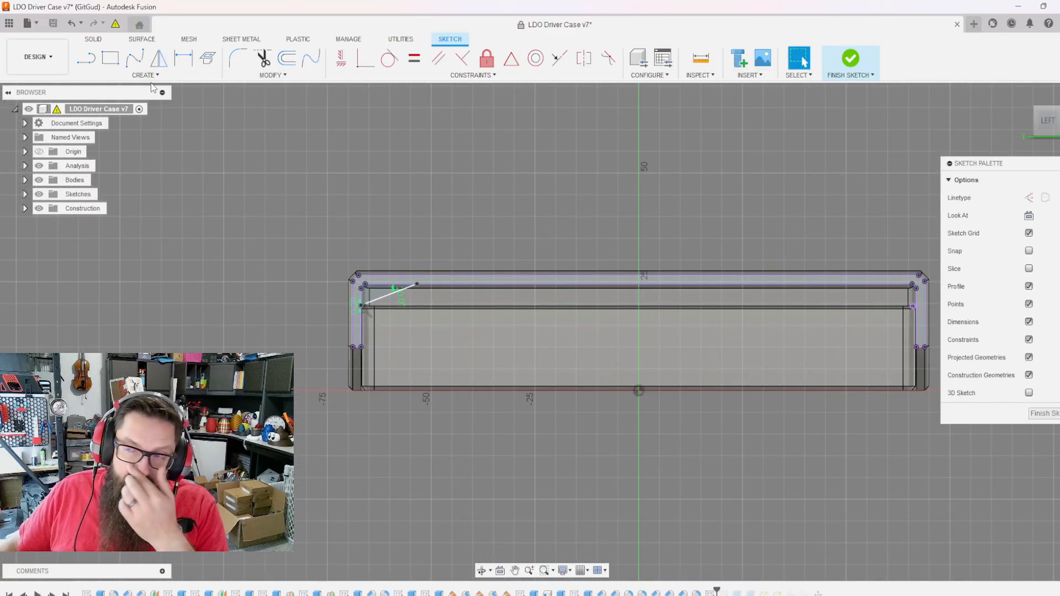
- Finish the sketch and start extruding the triangular brace profile 45 mm into the case
click(386, 296)
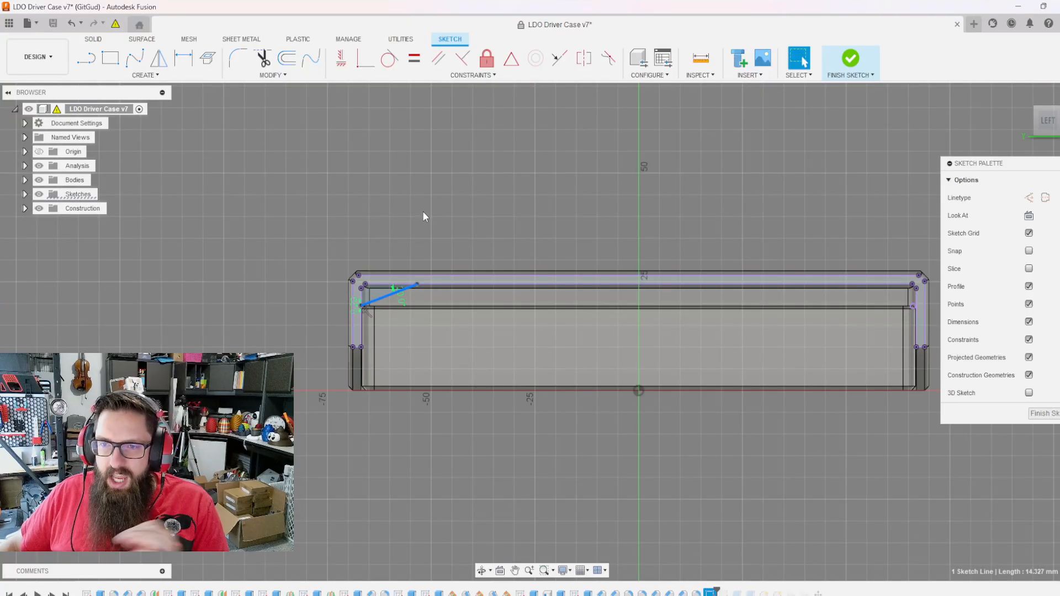
click(850, 67)
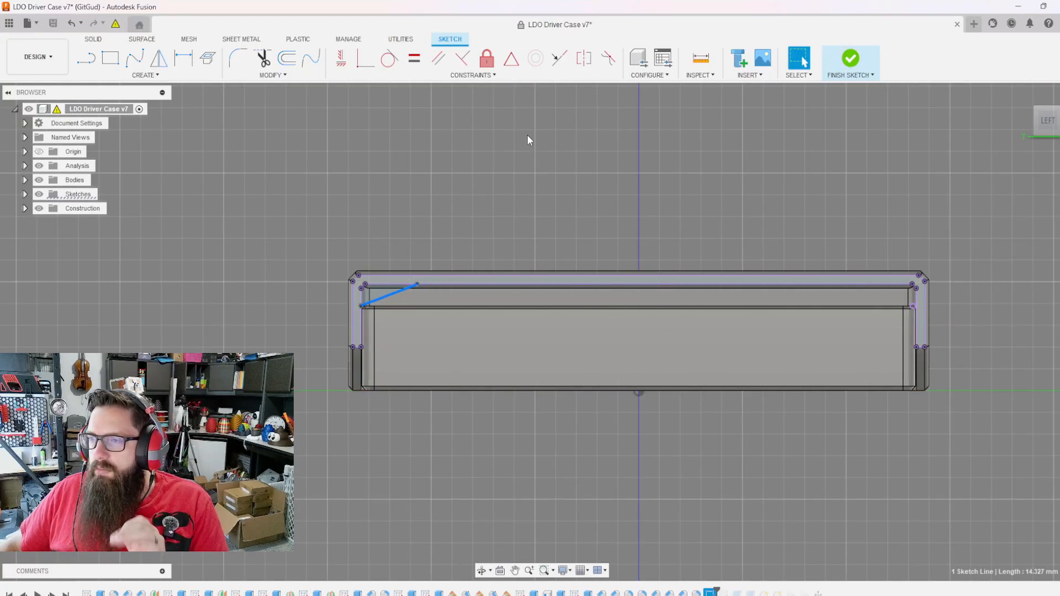
key(e)
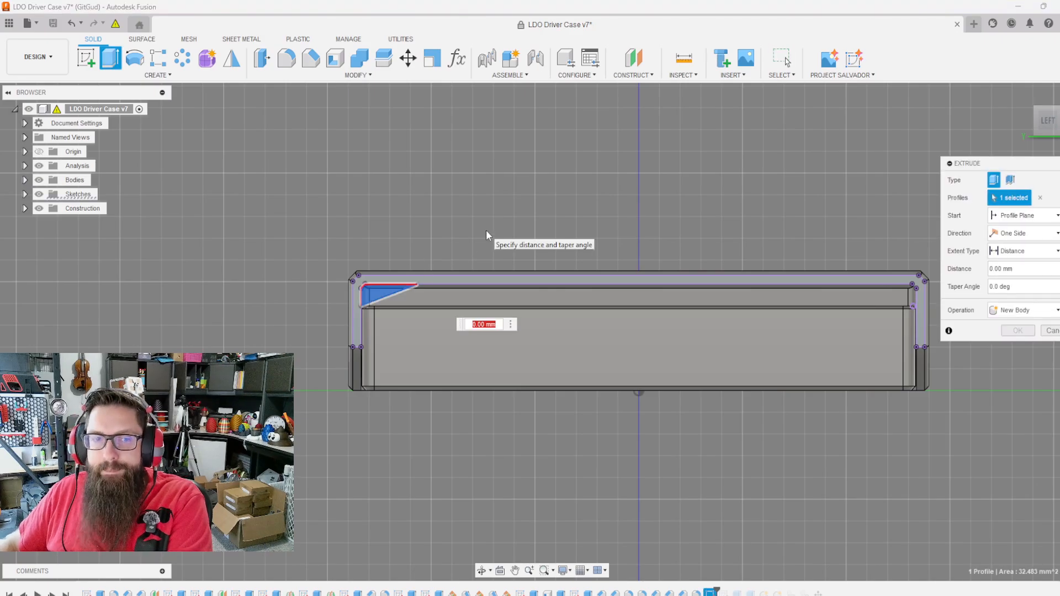
shift+middle_drag(486, 230, 456, 377)
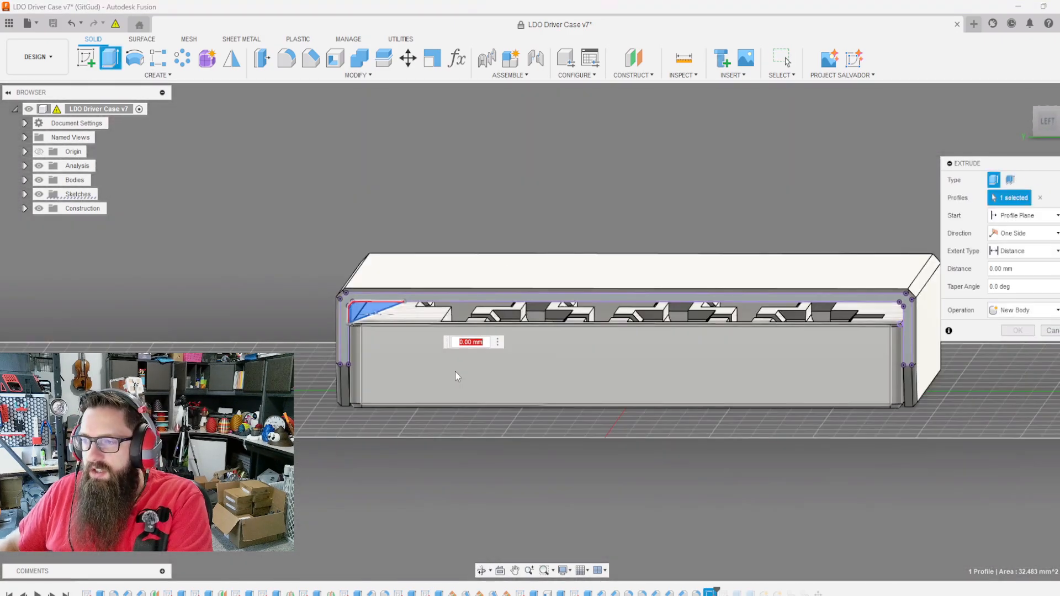
click(25, 180)
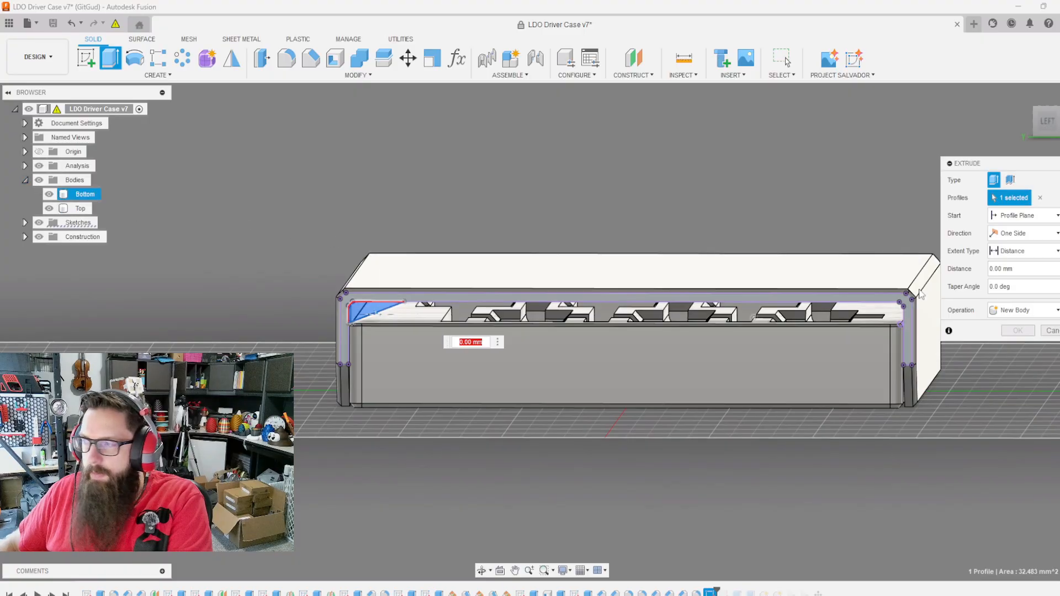
shift+middle_drag(475, 312, 262, 314)
shift+middle_drag(367, 294, 511, 303)
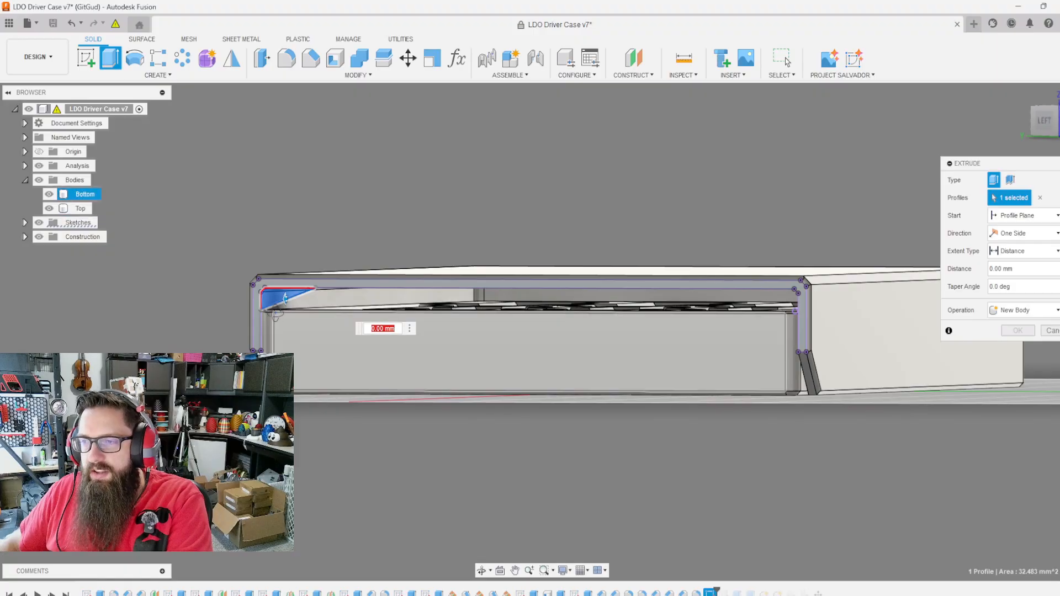
middle_drag(276, 314, 239, 303)
drag(239, 302, 310, 295)
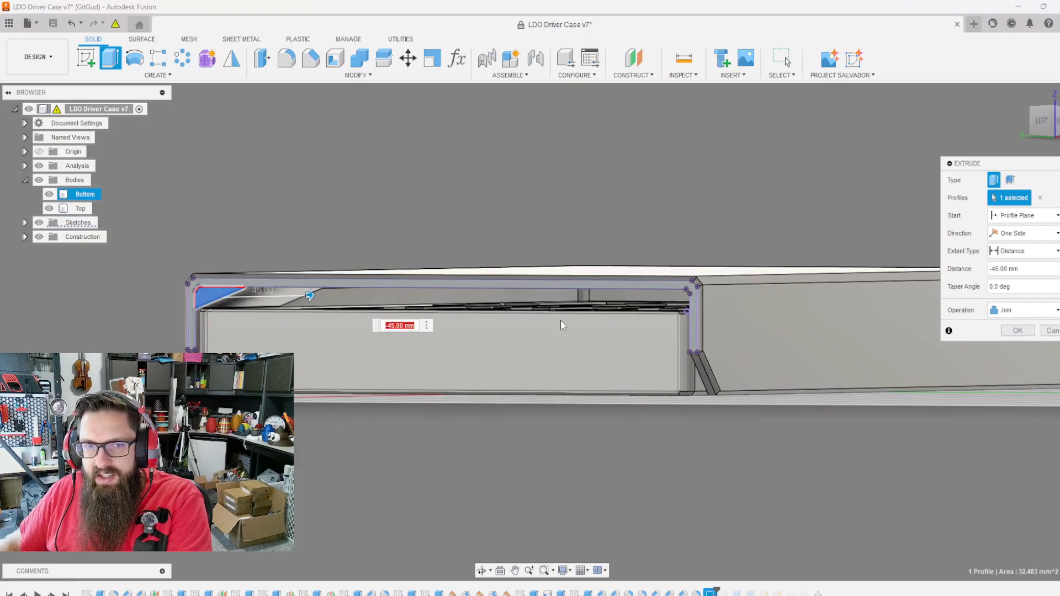
- With the Bottom body hidden, set the brace extrusion to extend to the inner face of the Top's far end wall
click(1027, 252)
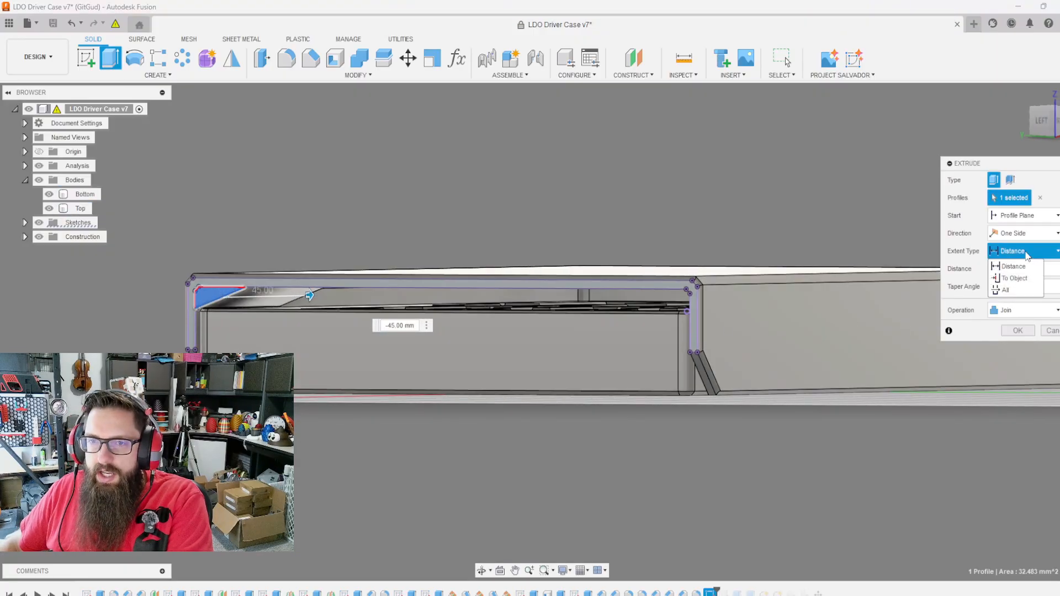
click(1025, 279)
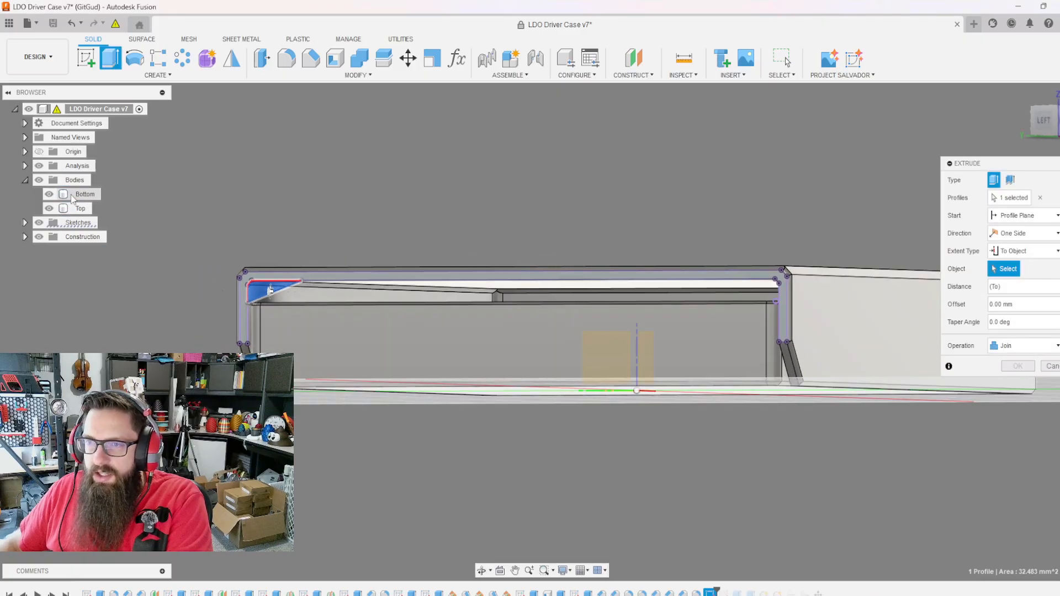
click(49, 208)
click(49, 194)
click(80, 208)
shift+middle_drag(420, 287, 628, 486)
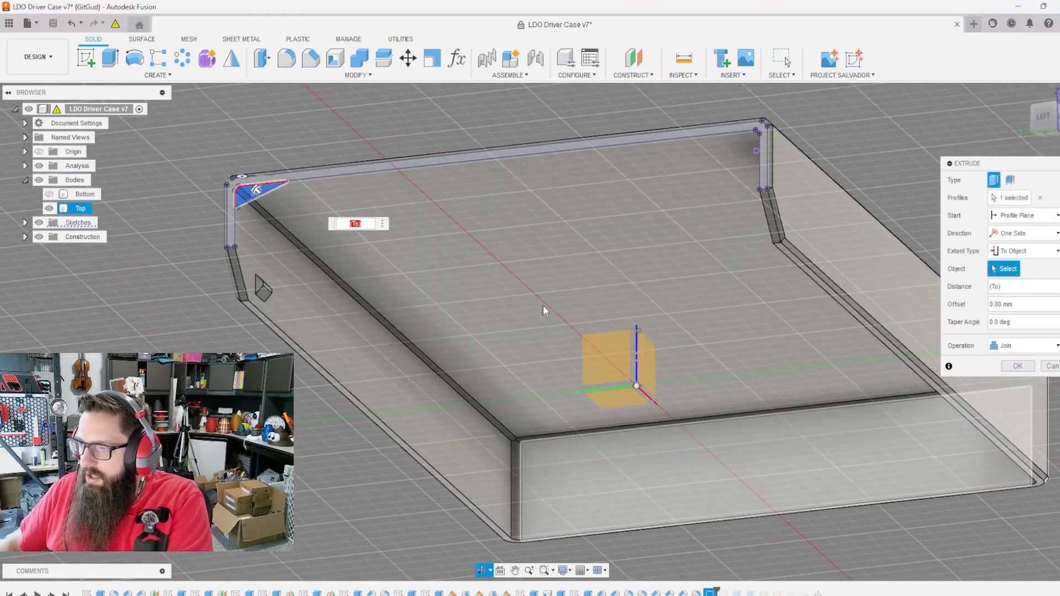
click(633, 475)
- Set the brace extrusion's operation to Join and complete it
scroll(552, 442, down, 3)
scroll(479, 316, up, 6)
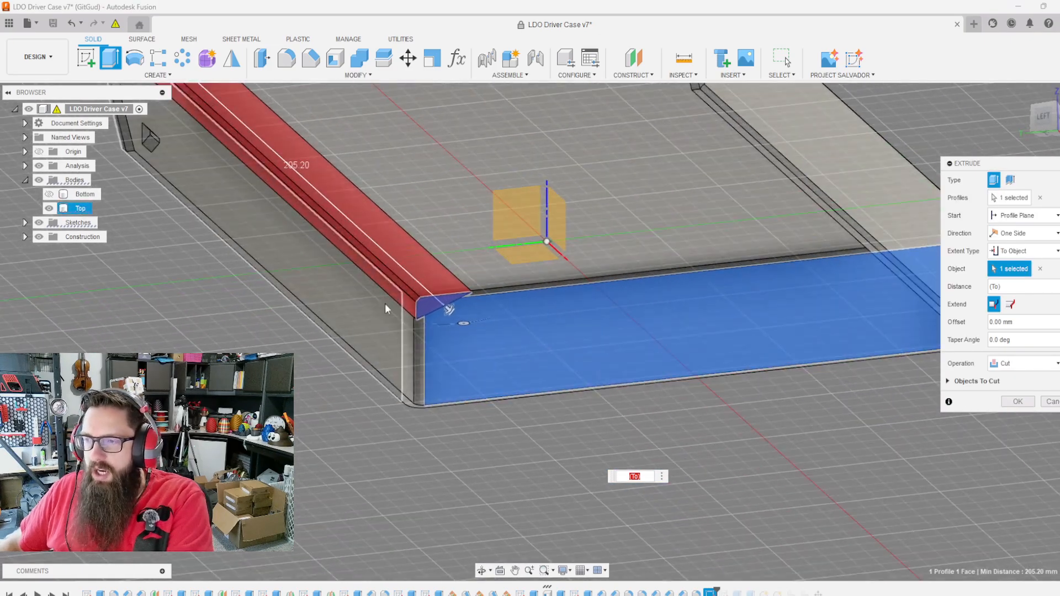
shift+middle_drag(479, 316, 402, 382)
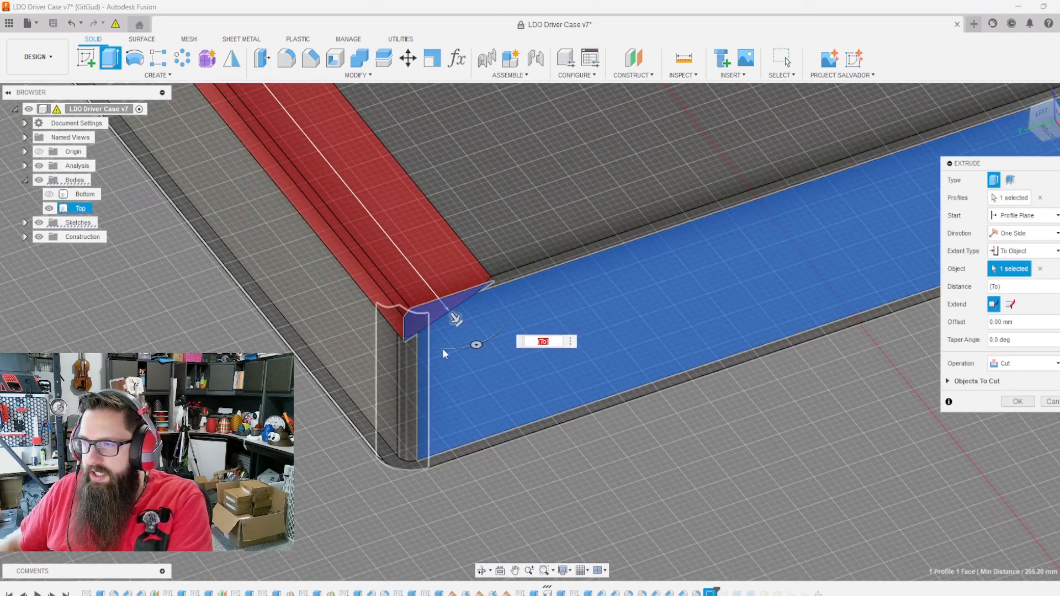
shift+middle_drag(442, 349, 600, 285)
scroll(381, 287, down, 4)
shift+middle_drag(276, 395, 321, 376)
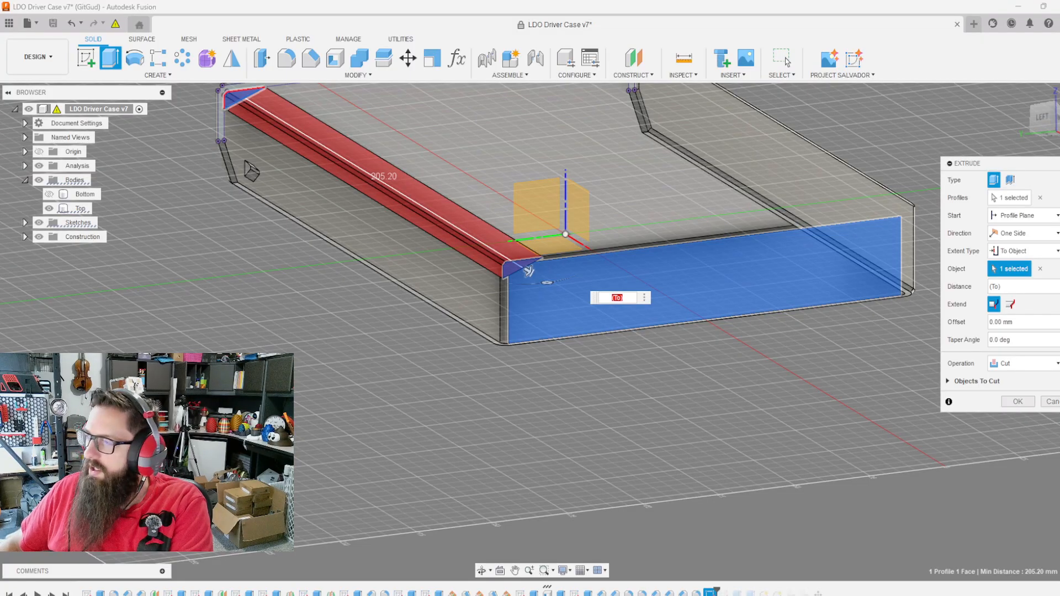
click(1024, 363)
click(1014, 375)
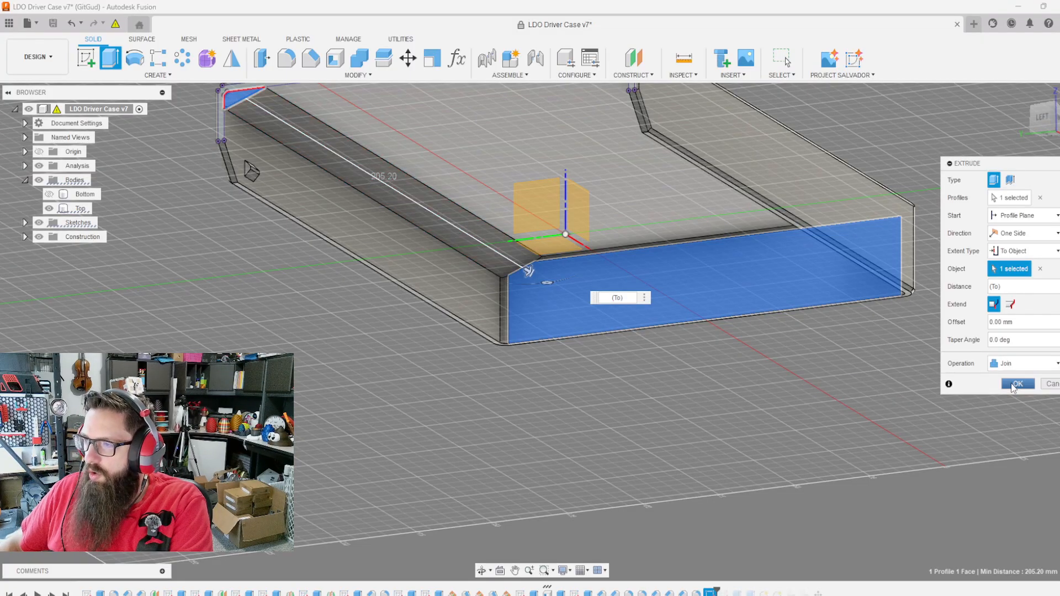
click(1017, 385)
- Start a Mirror operation with the object type set to Features
shift+middle_drag(653, 438, 268, 246)
click(159, 57)
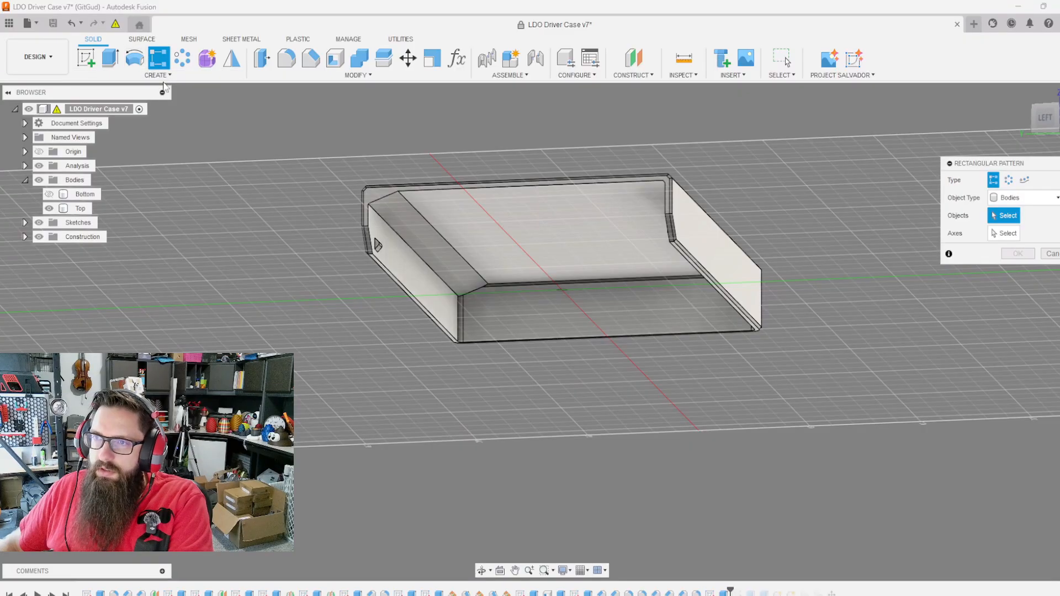
click(164, 76)
click(241, 60)
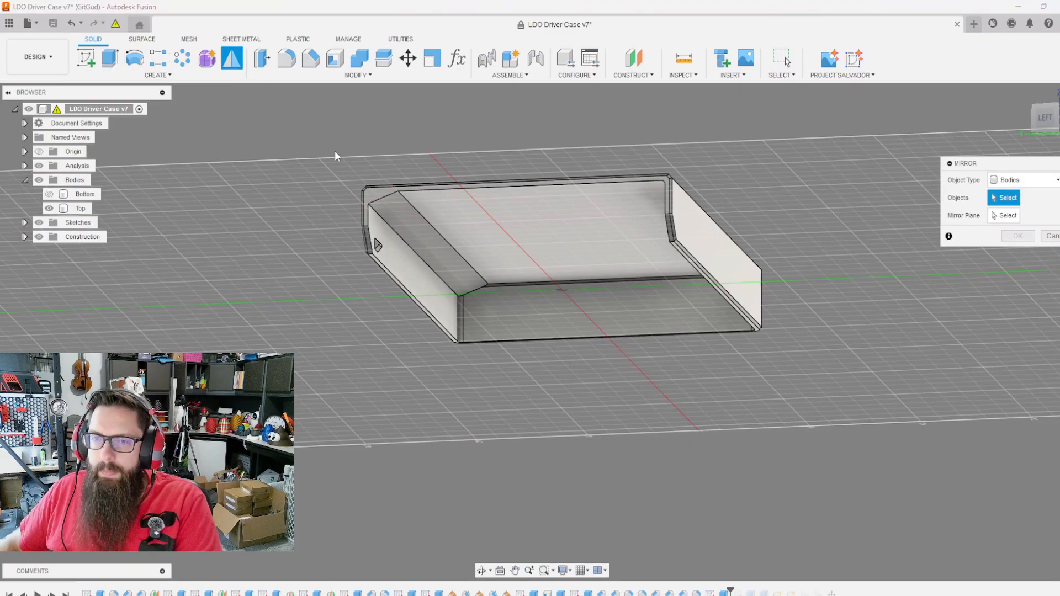
click(1041, 188)
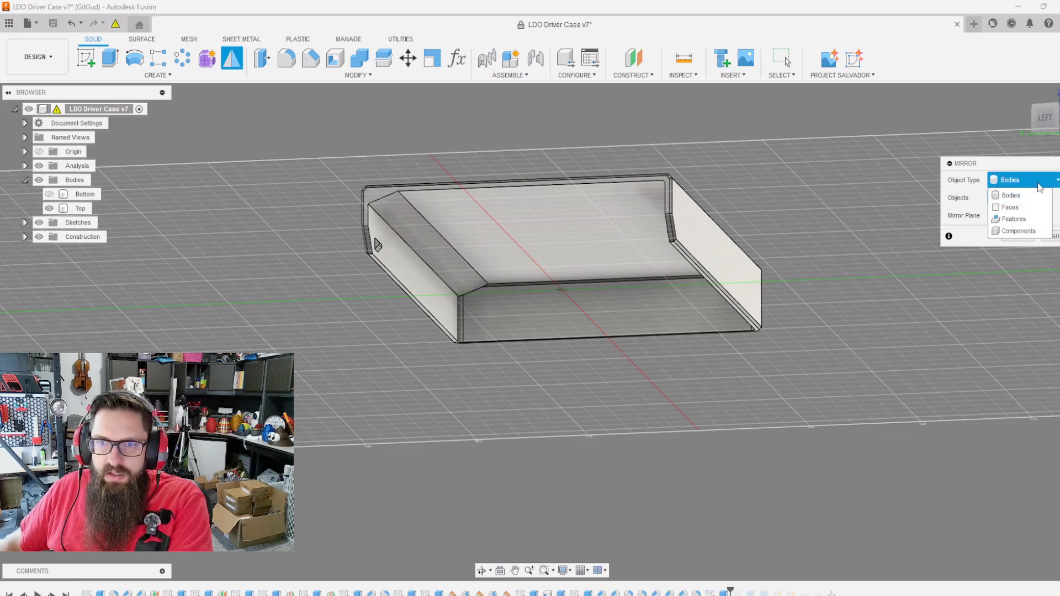
click(1014, 219)
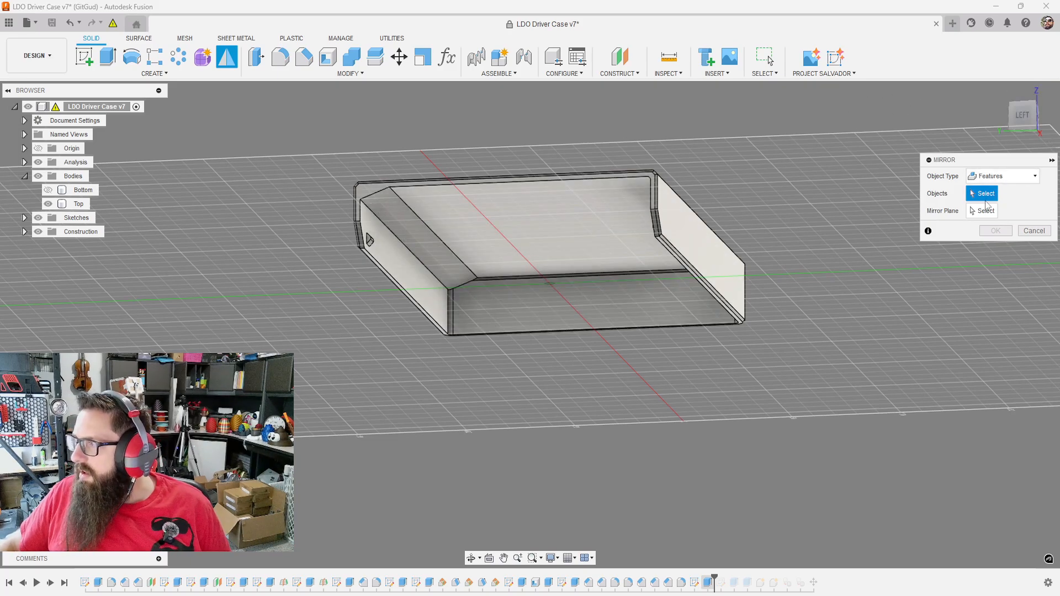
- Choose the corner brace's extrusion on the Top body as the feature to mirror
click(709, 583)
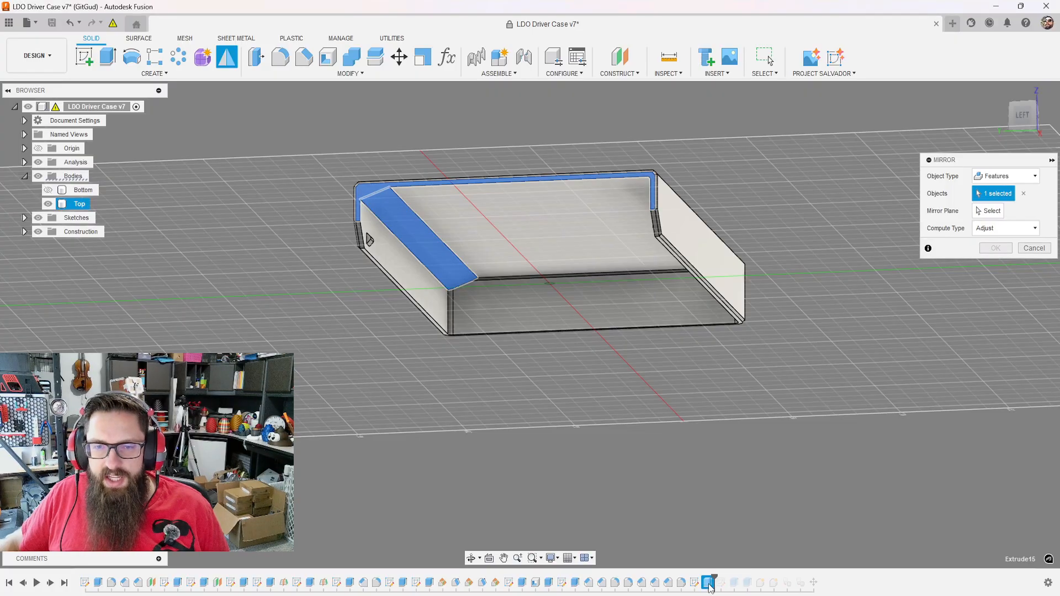
click(1023, 193)
shift+middle_drag(769, 320, 568, 429)
shift+middle_drag(336, 255, 400, 217)
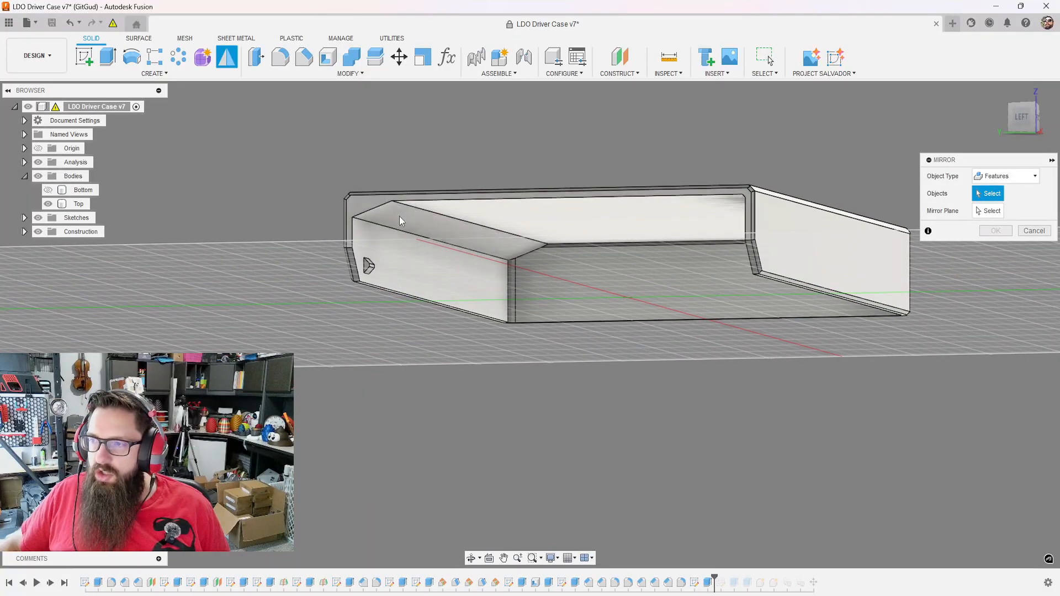
click(387, 218)
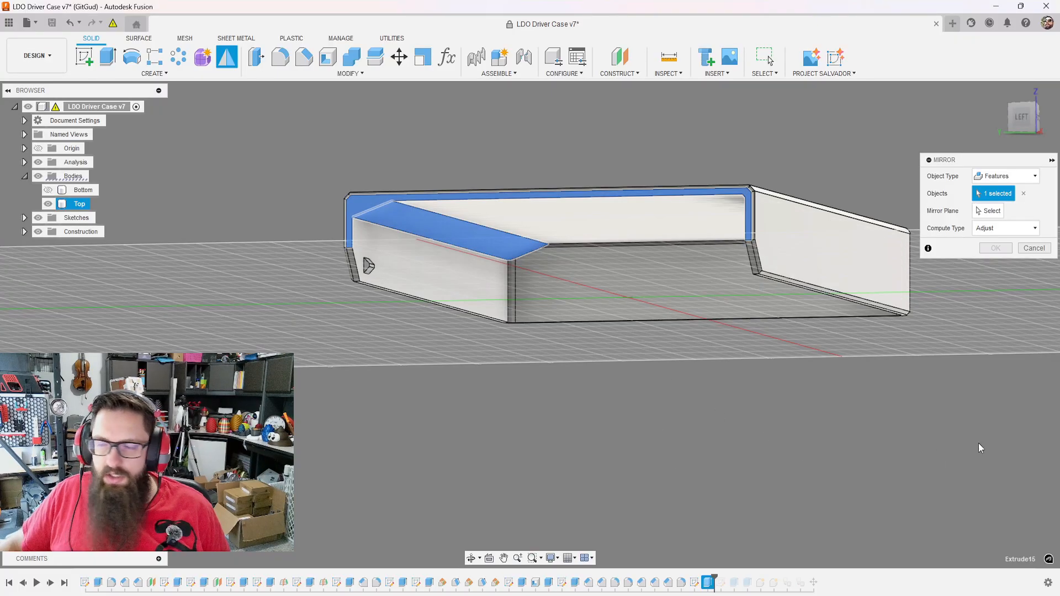
- Mirror the brace across the origin plane running lengthwise through the middle of the case, with the compute type Adjust
shift+middle_drag(469, 381, 801, 309)
click(989, 211)
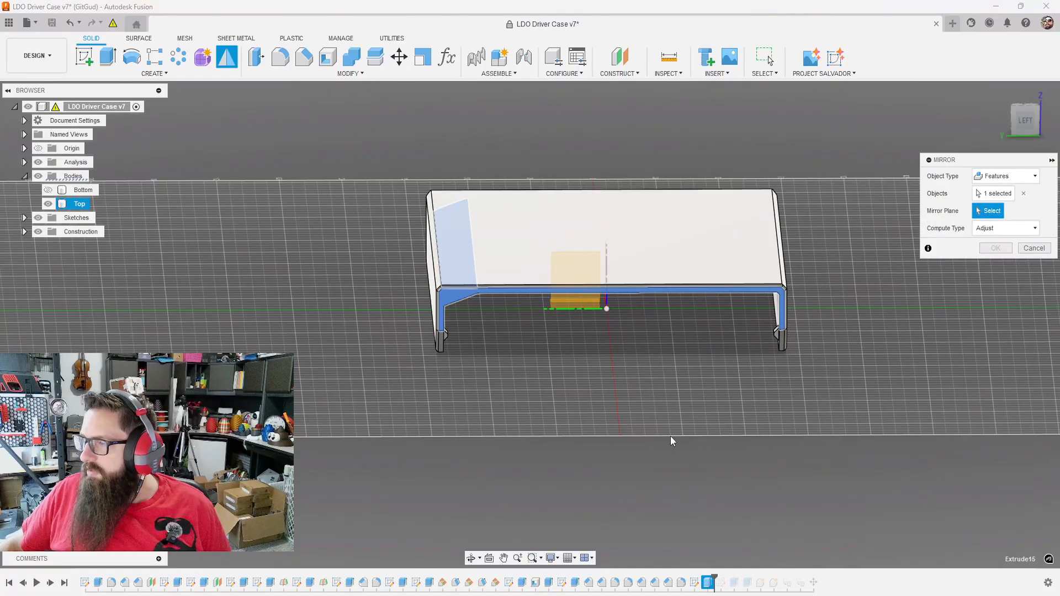
shift+middle_drag(669, 440, 611, 355)
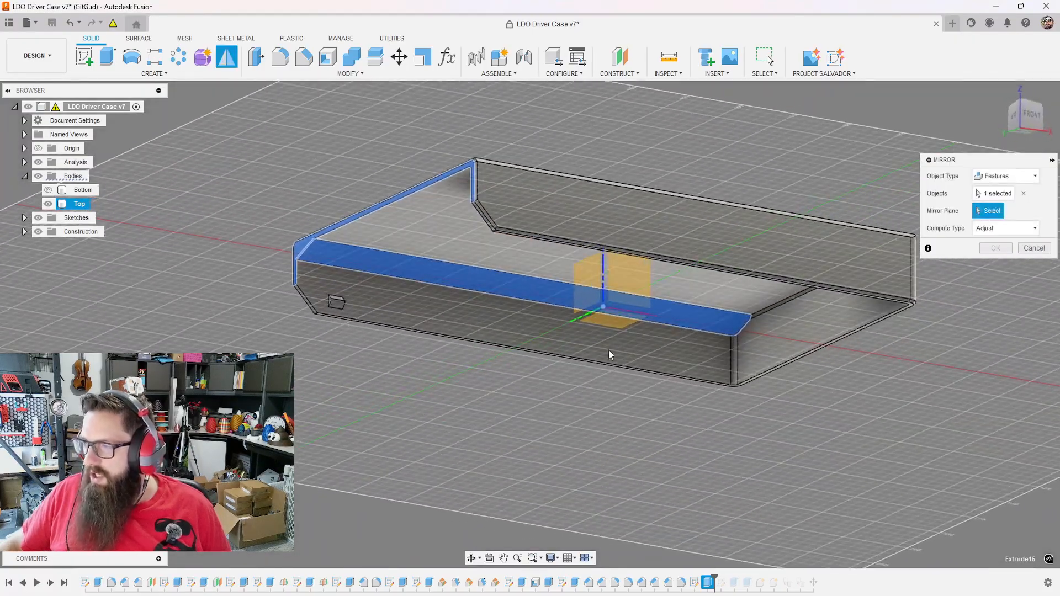
click(621, 277)
shift+middle_drag(622, 277, 833, 358)
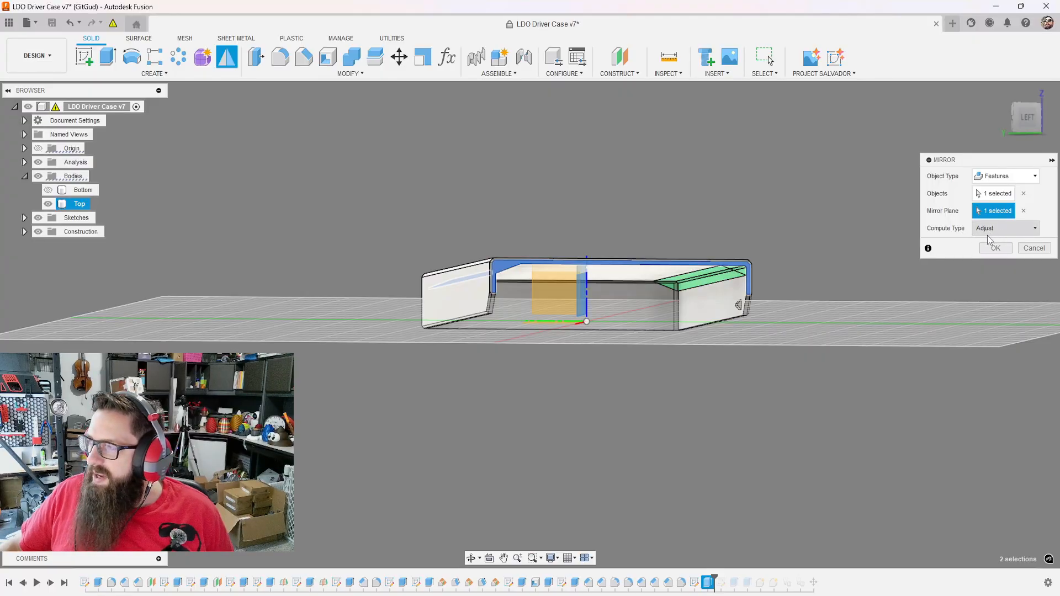
shift+middle_drag(712, 412, 635, 346)
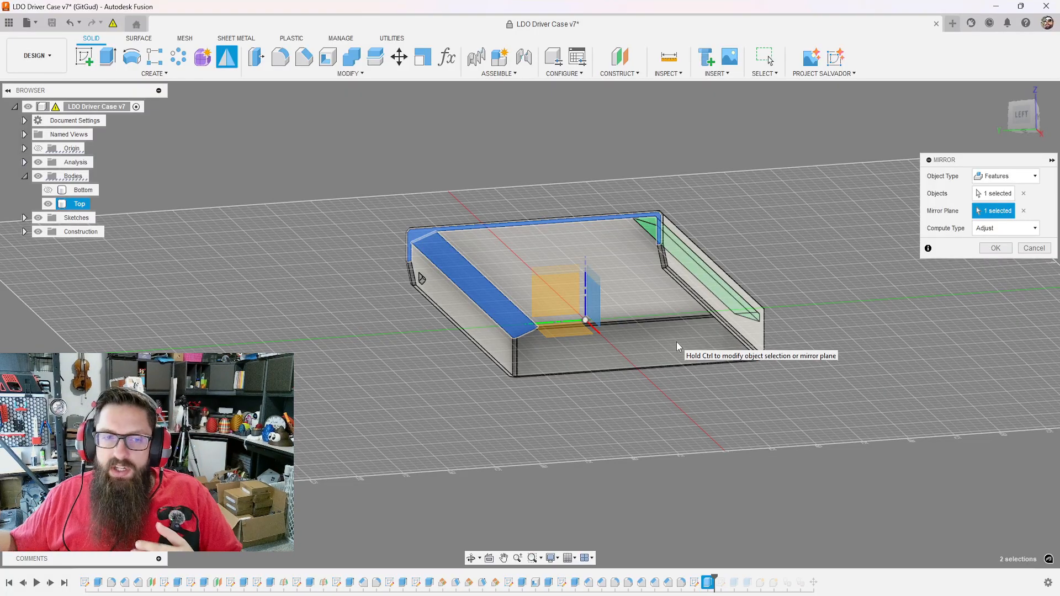
click(983, 249)
- Show the Bottom body and examine how closely the Top's corner braces fit over its upper edges at the open end
shift+middle_drag(764, 376, 529, 457)
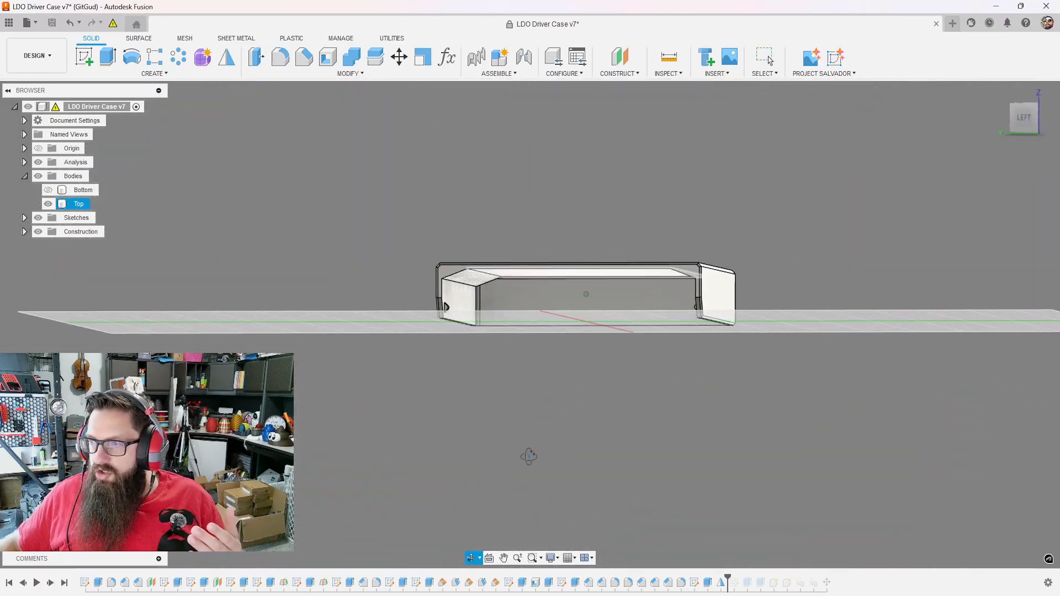
click(48, 190)
shift+middle_drag(578, 363, 496, 355)
scroll(495, 356, up, 5)
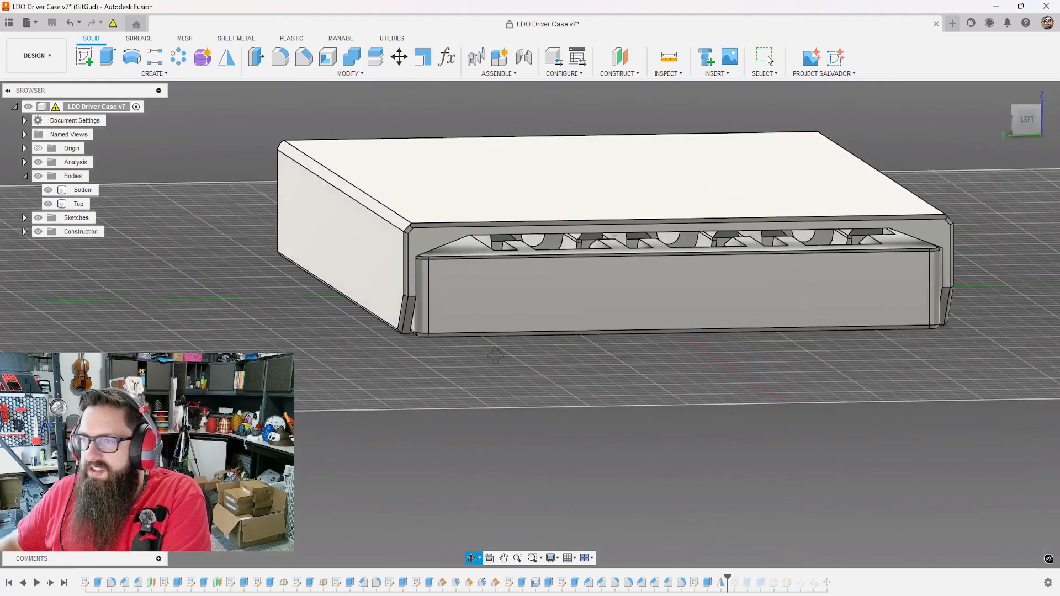
scroll(360, 235, up, 5)
shift+middle_drag(360, 235, 382, 160)
click(359, 226)
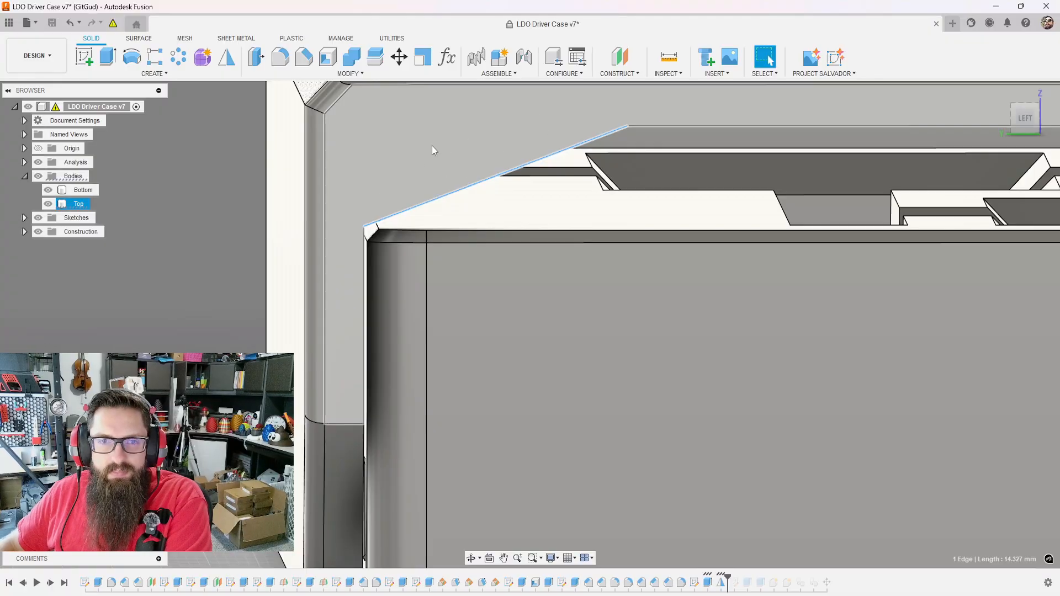
scroll(426, 168, down, 5)
click(437, 303)
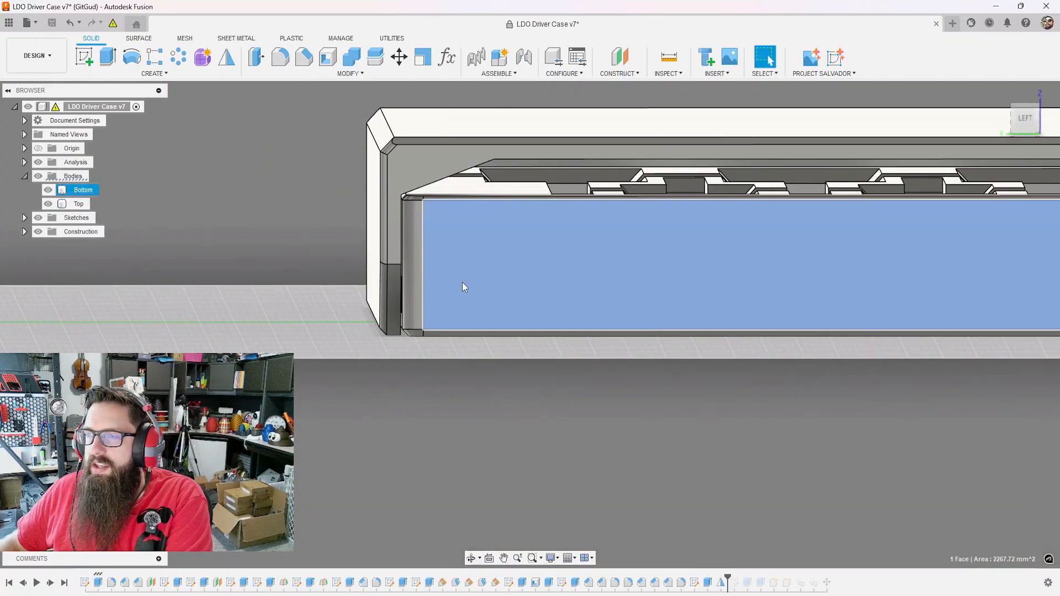
shift+middle_drag(462, 282, 470, 166)
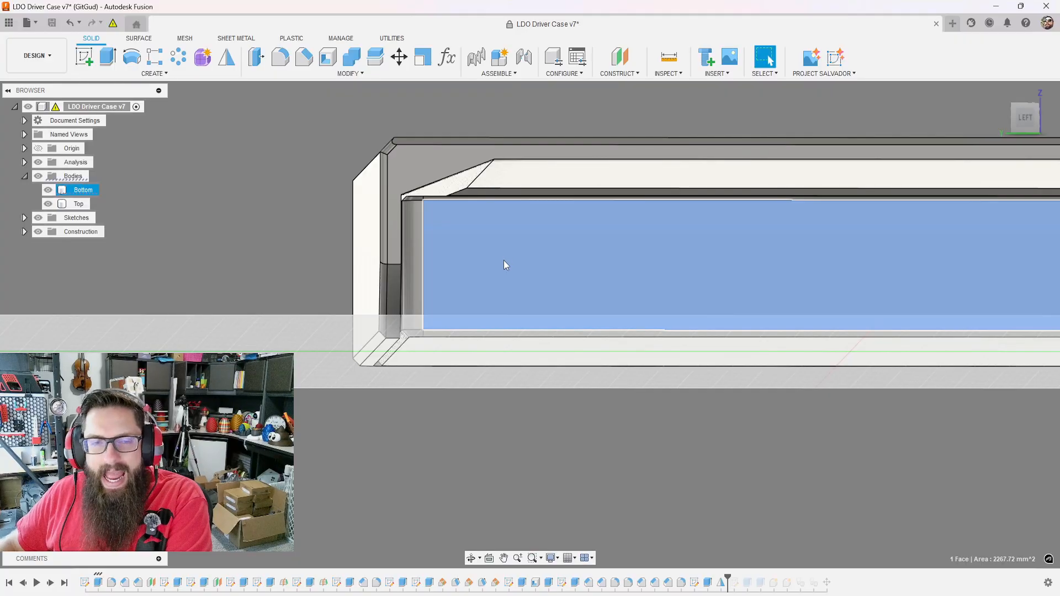
scroll(363, 247, down, 10)
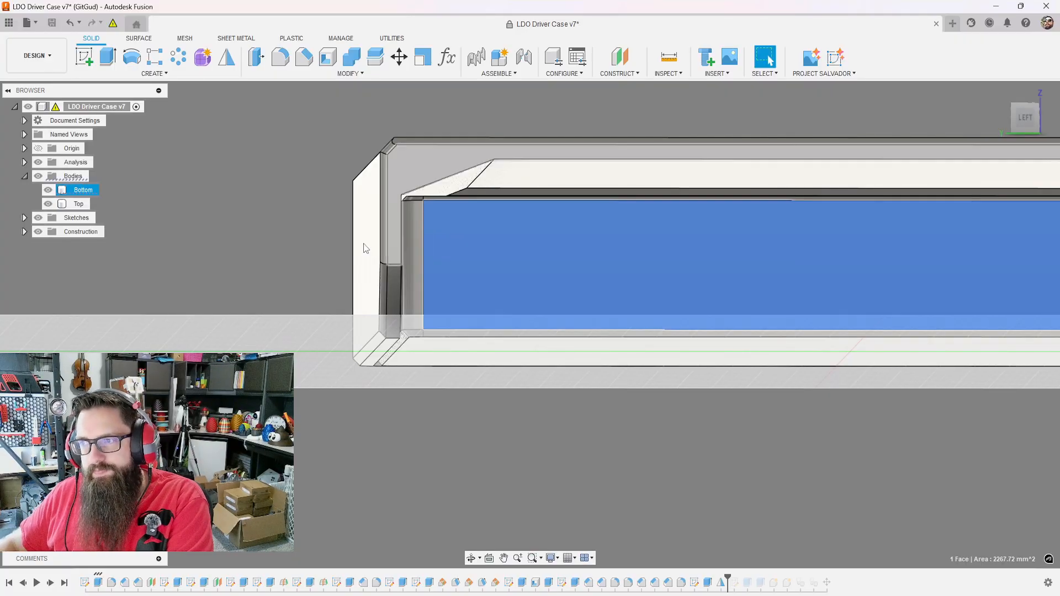
shift+middle_drag(362, 247, 632, 390)
key(Escape)
shift+middle_drag(544, 366, 648, 377)
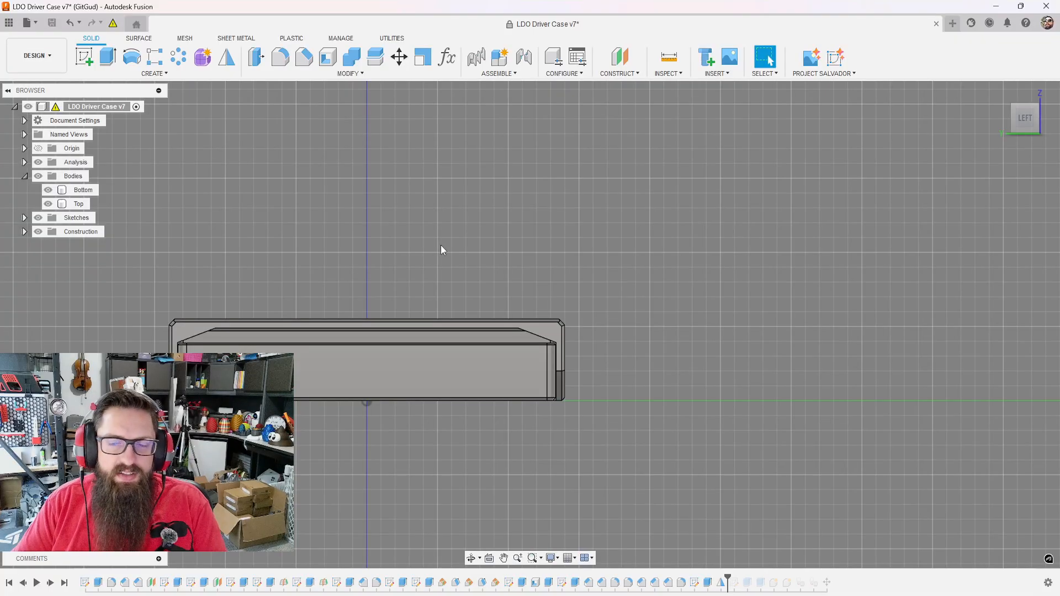
key(F6)
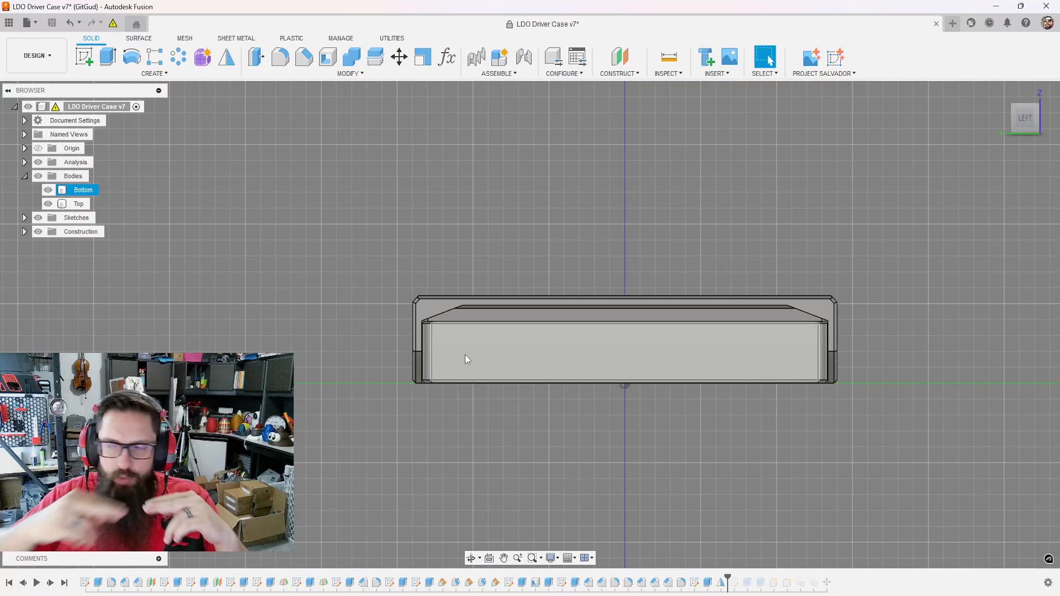
- Inspect the Bottom's side groove and the Top's inner bumps by hiding each body in turn, and show both again
click(459, 349)
shift+middle_drag(459, 349, 611, 394)
key(v)
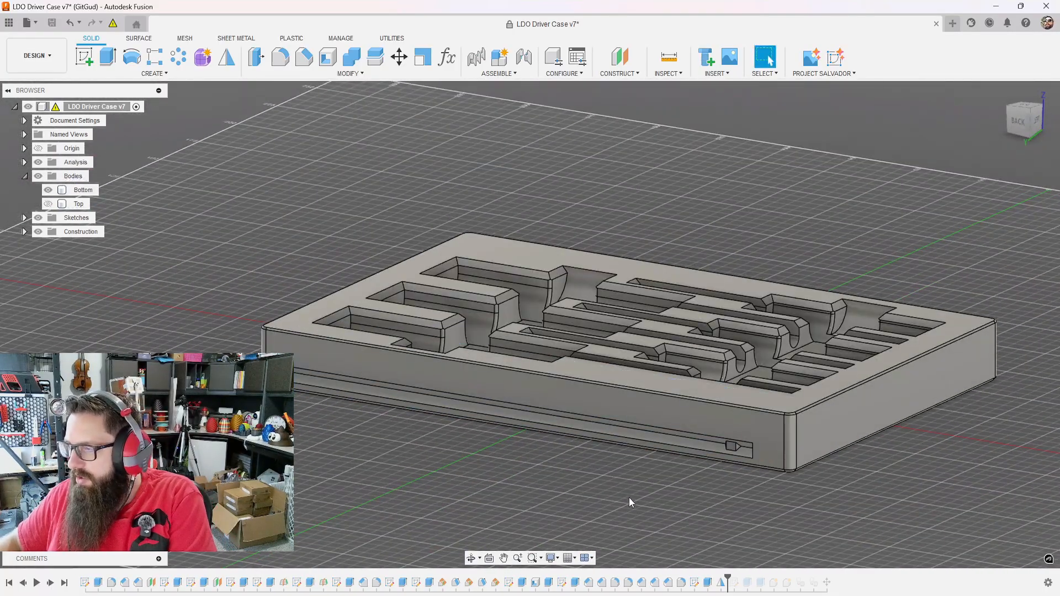
shift+middle_drag(460, 401, 779, 414)
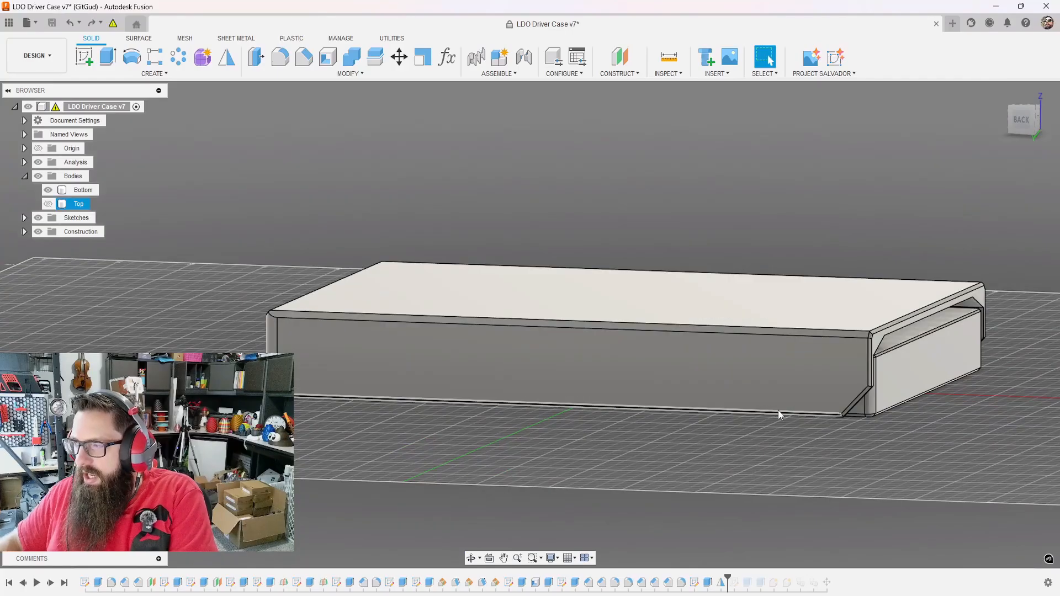
shift+middle_drag(960, 464, 322, 378)
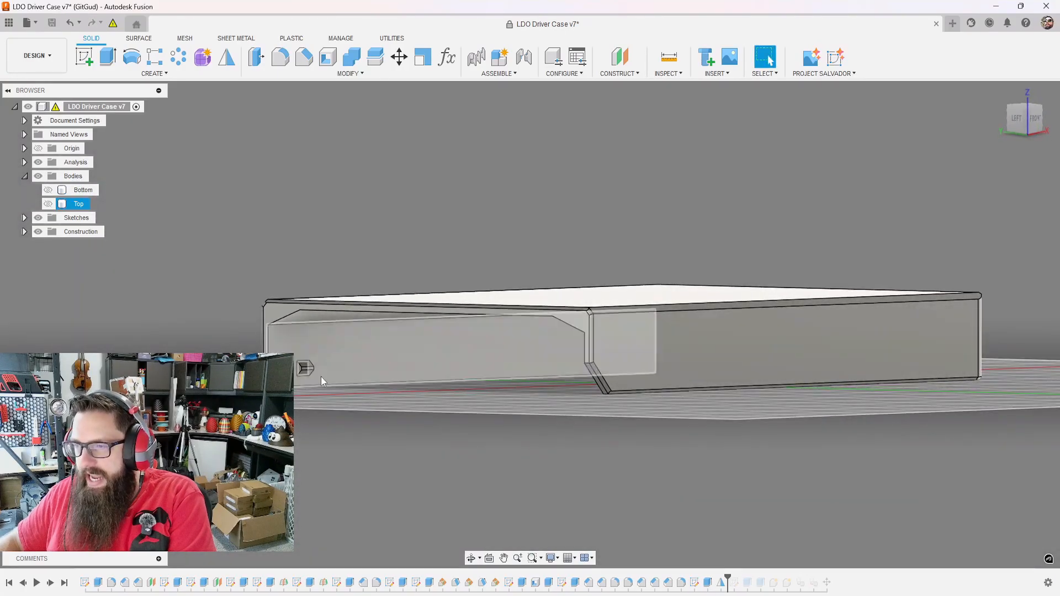
click(347, 467)
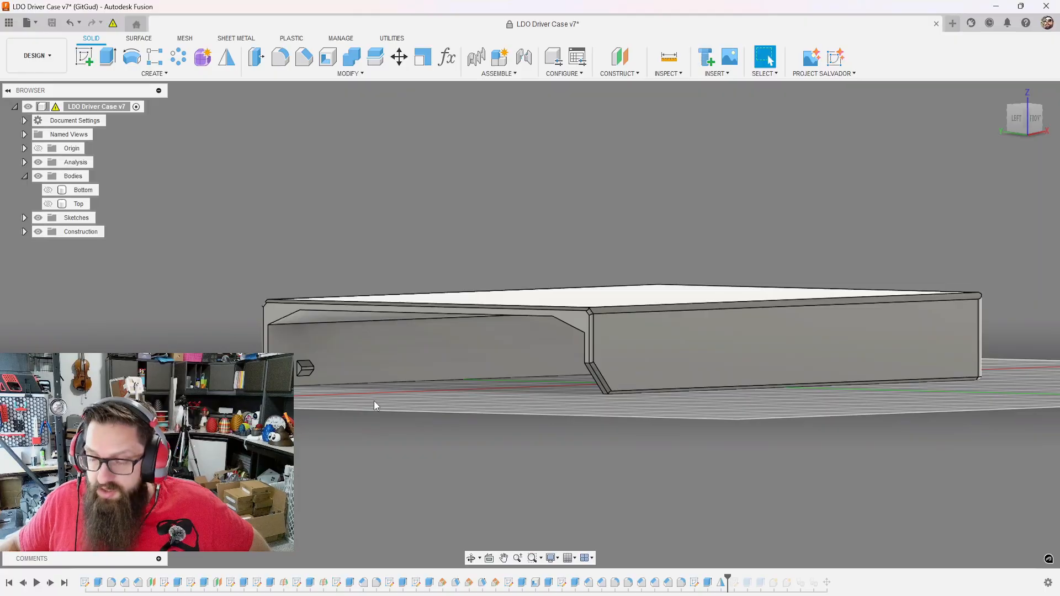
shift+middle_drag(373, 401, 297, 366)
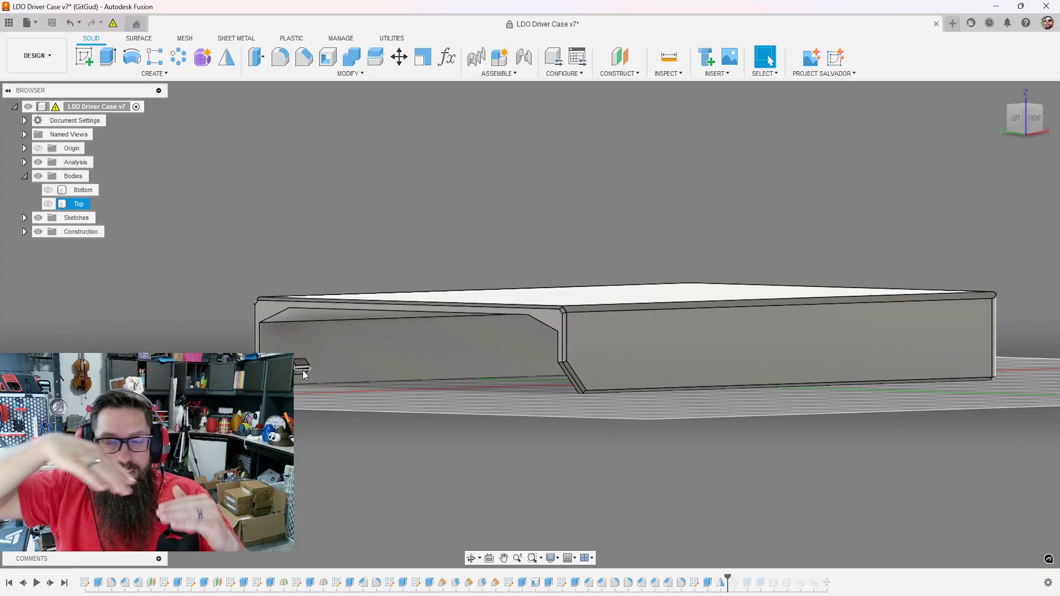
click(48, 190)
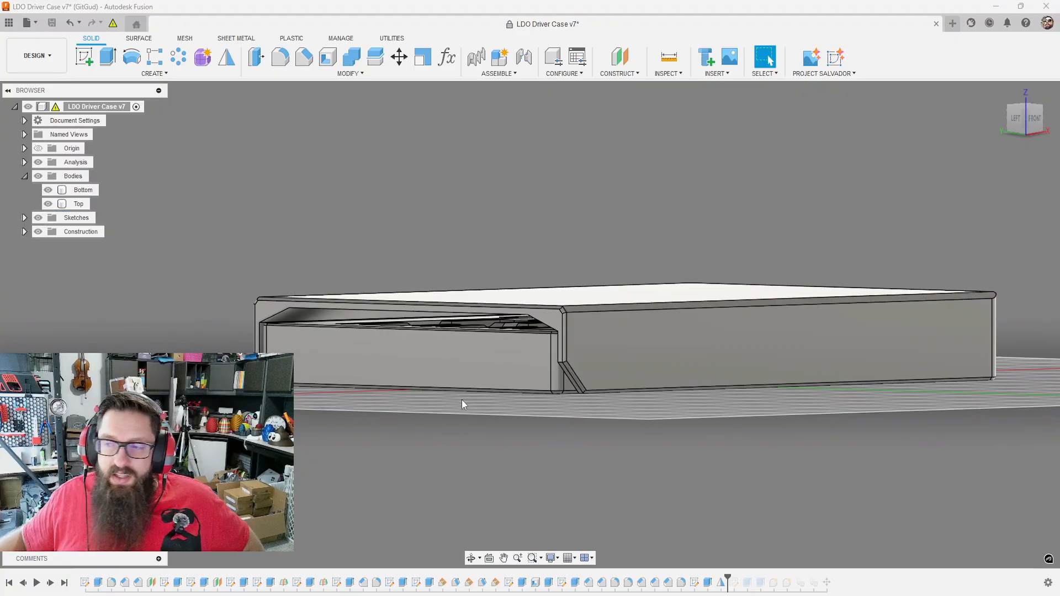
- Hide the Bottom body to expose the inner side walls of the Top
shift+middle_drag(829, 372, 889, 320)
click(892, 332)
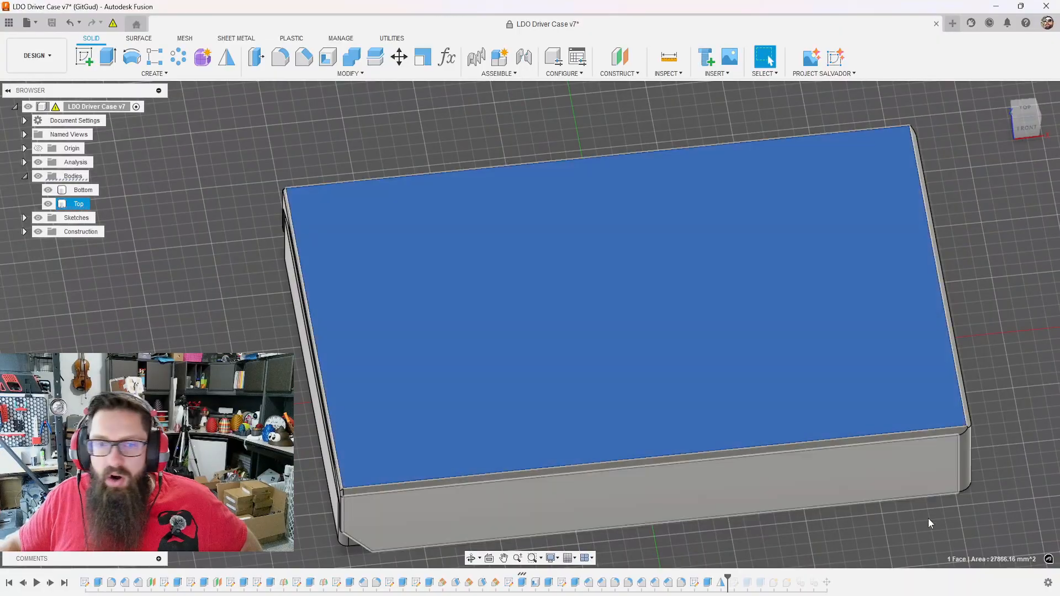
shift+middle_drag(910, 231, 403, 440)
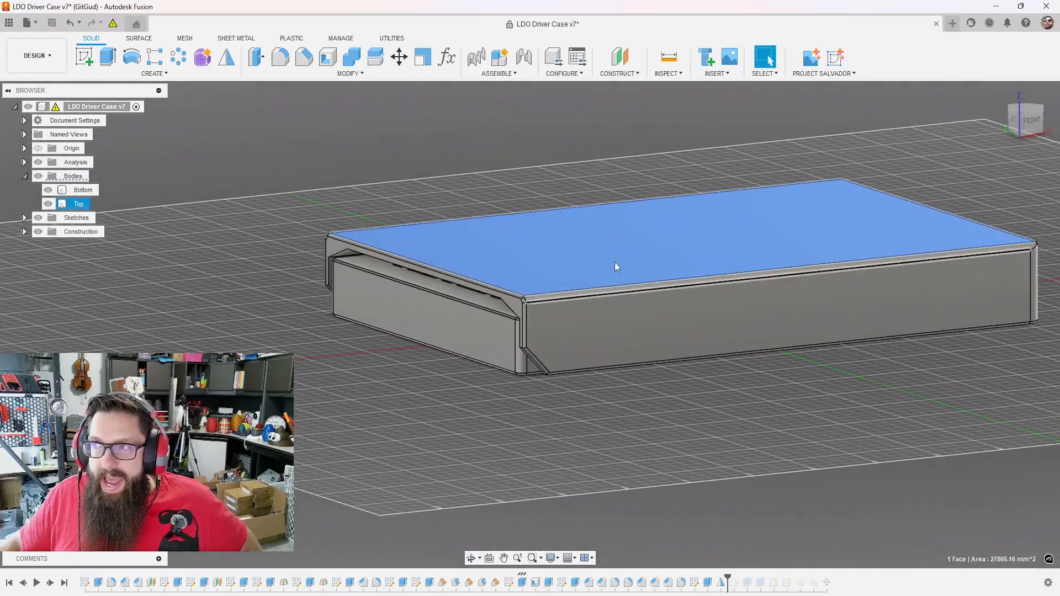
shift+middle_drag(633, 343, 386, 331)
click(629, 357)
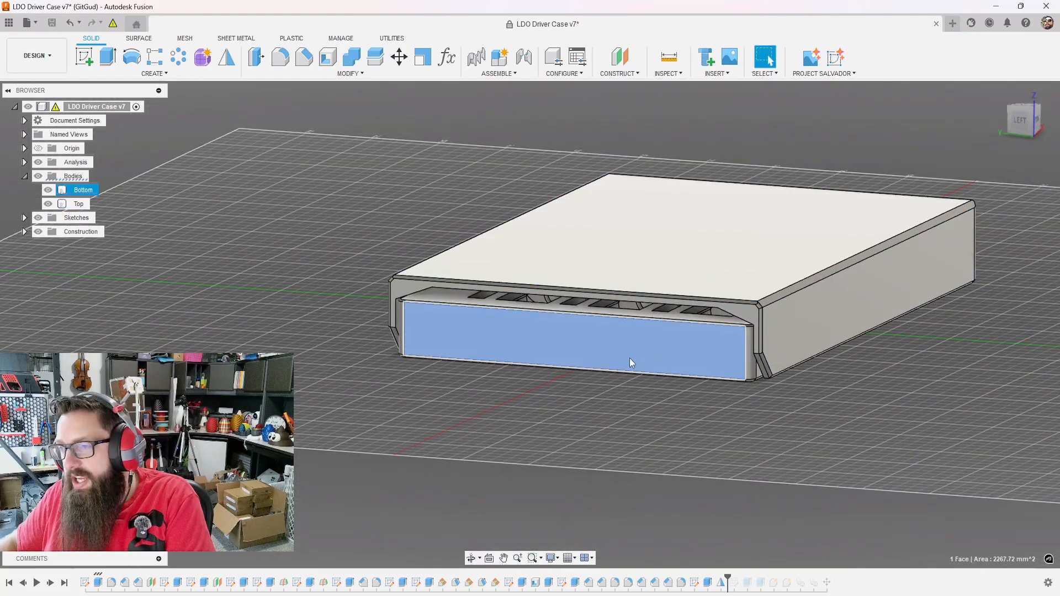
key(v)
shift+middle_drag(629, 358, 403, 320)
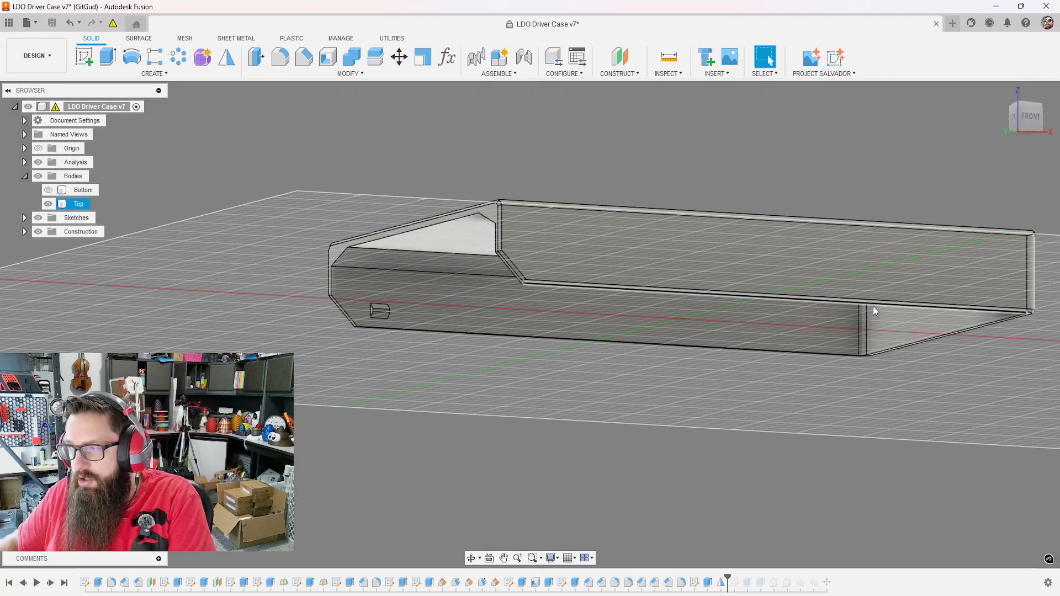
click(578, 373)
- Start an extrusion from the end faces of the small bumps on both inner side walls of the Top
shift+middle_drag(579, 373, 493, 267)
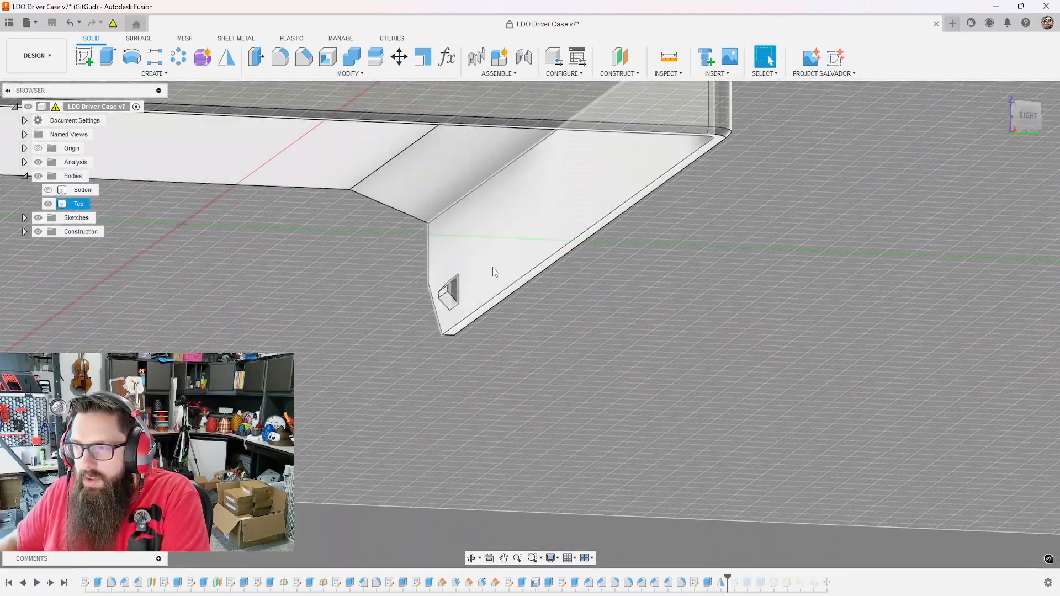
scroll(426, 307, up, 3)
click(426, 307)
scroll(569, 374, down, 3)
key(e)
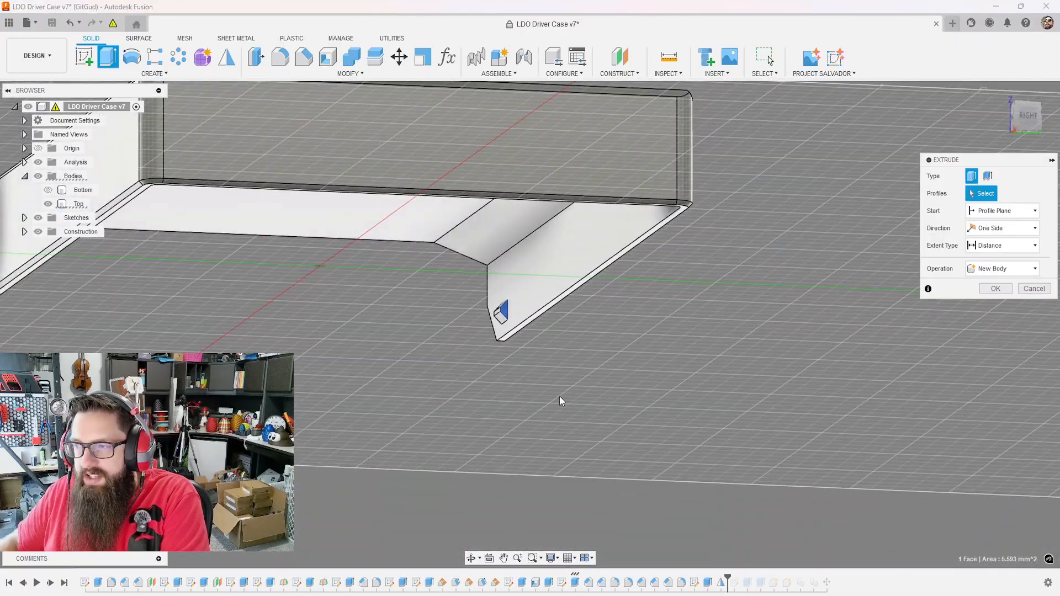
shift+middle_drag(493, 412, 454, 363)
click(134, 250)
scroll(454, 362, up, 2)
- Offset the extrusion's start by 6 mm and extend it to the inner face of the Top's closed end wall
click(1019, 213)
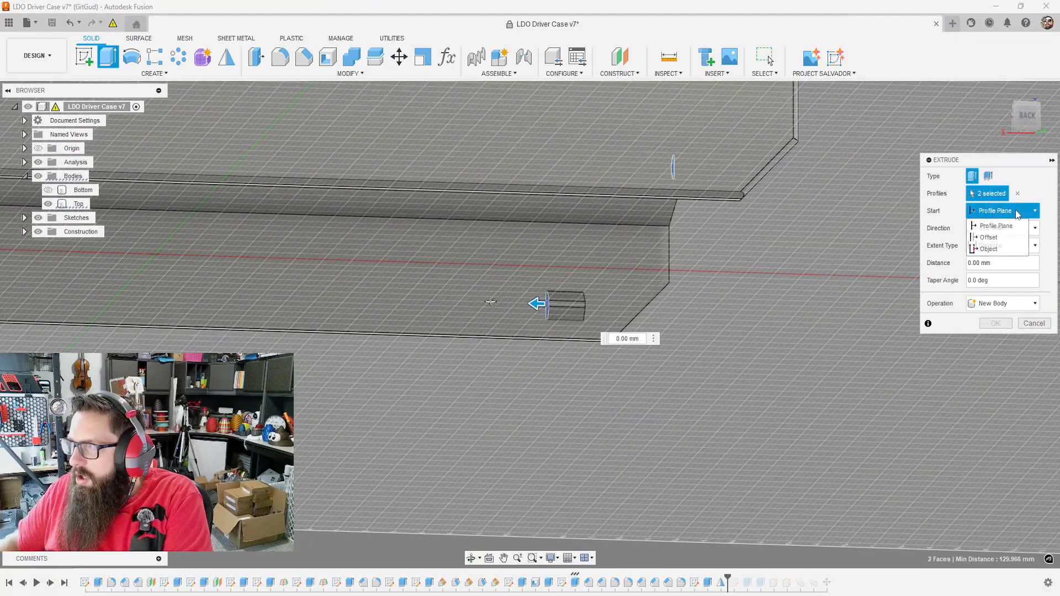
click(994, 238)
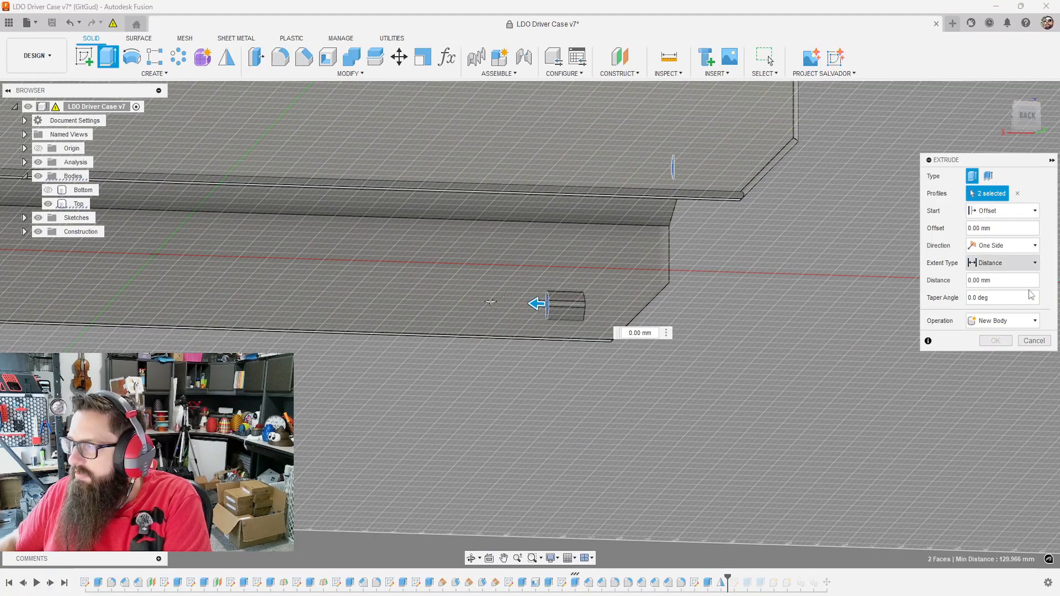
click(1011, 263)
click(989, 286)
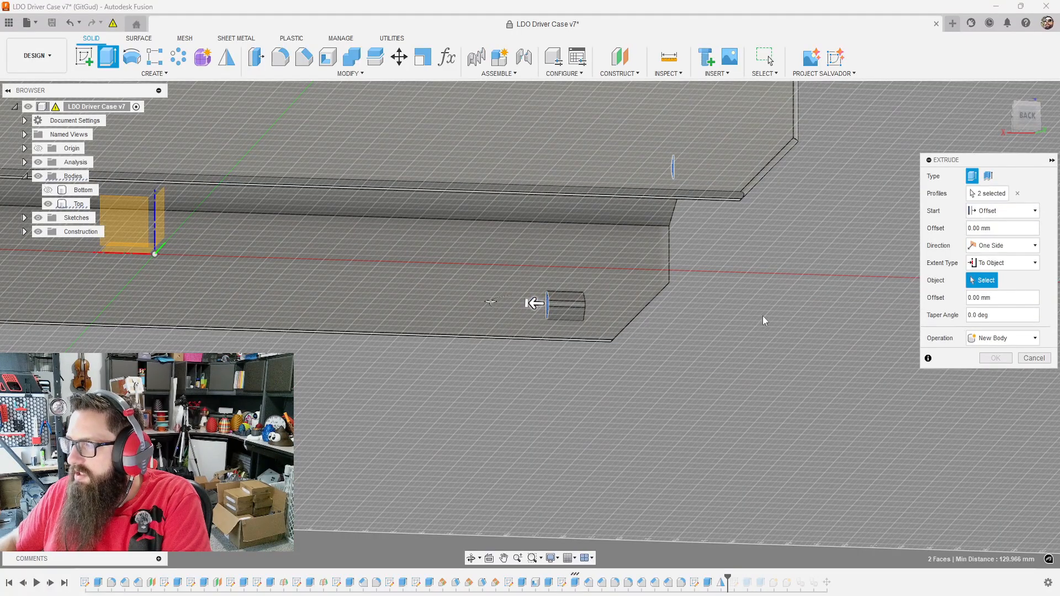
scroll(774, 319, down, 3)
shift+middle_drag(327, 344, 453, 331)
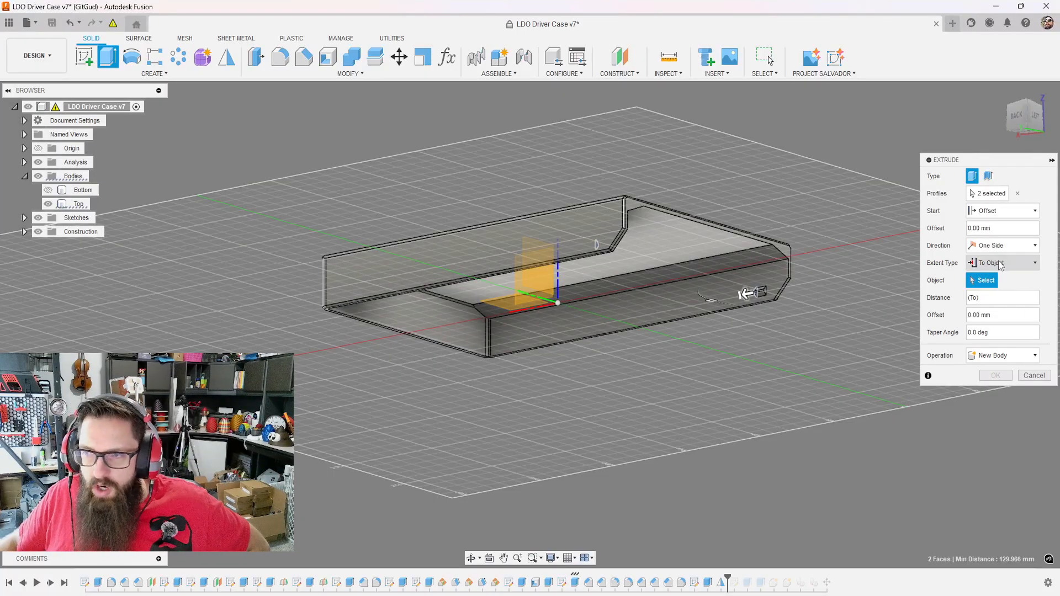
click(436, 321)
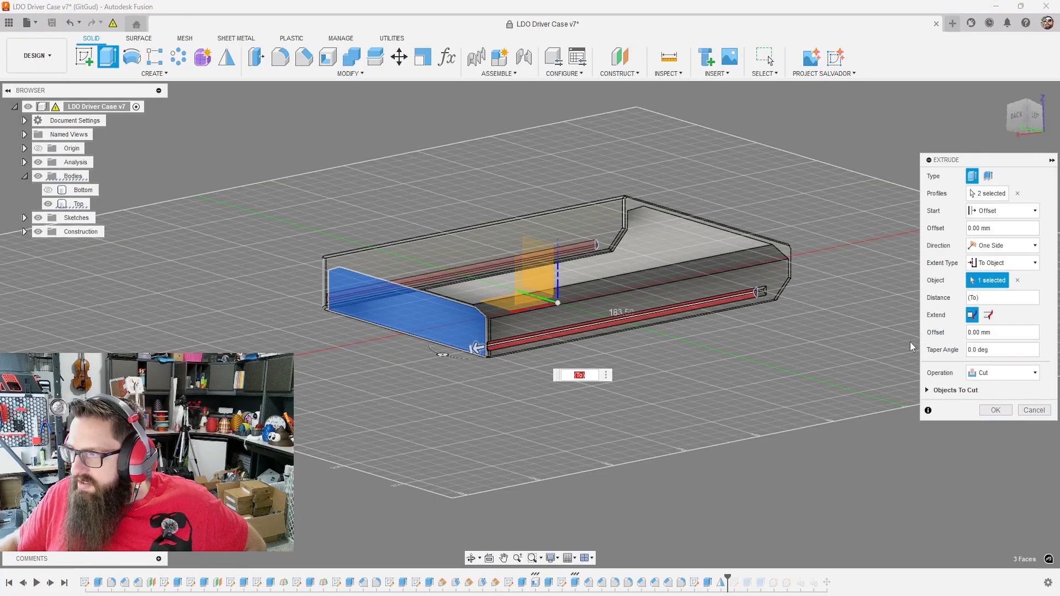
shift+middle_drag(648, 347, 773, 348)
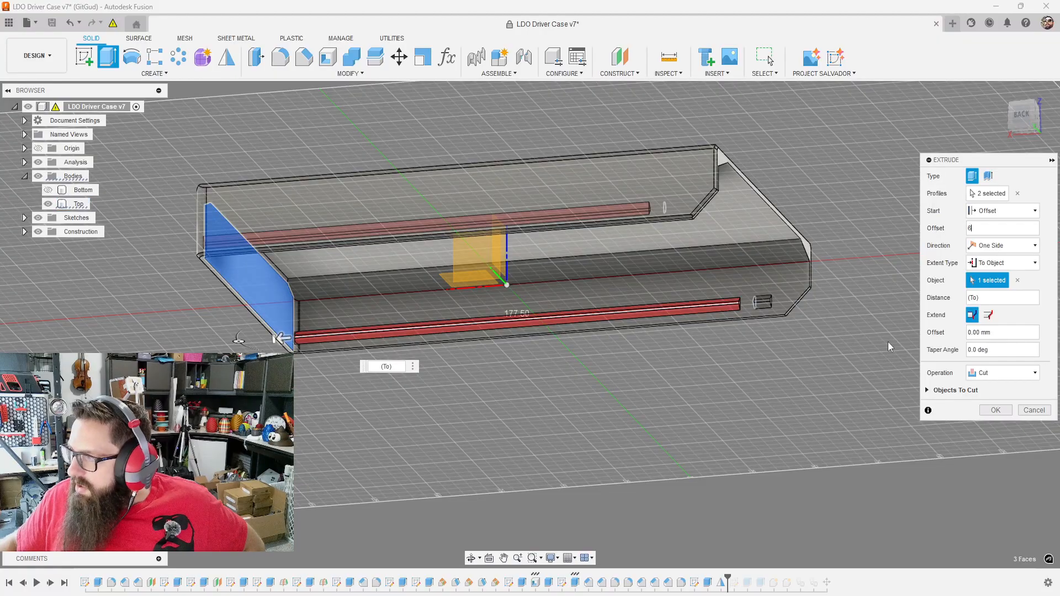
- Join the two extruded rails to the Top body and complete the extrusion
click(1002, 373)
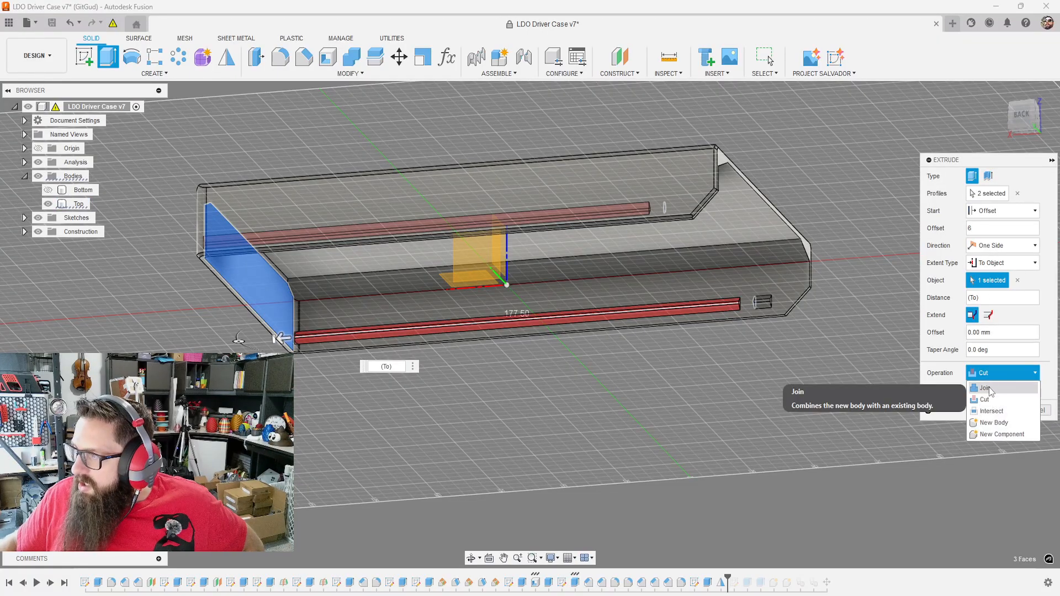
click(991, 391)
click(996, 393)
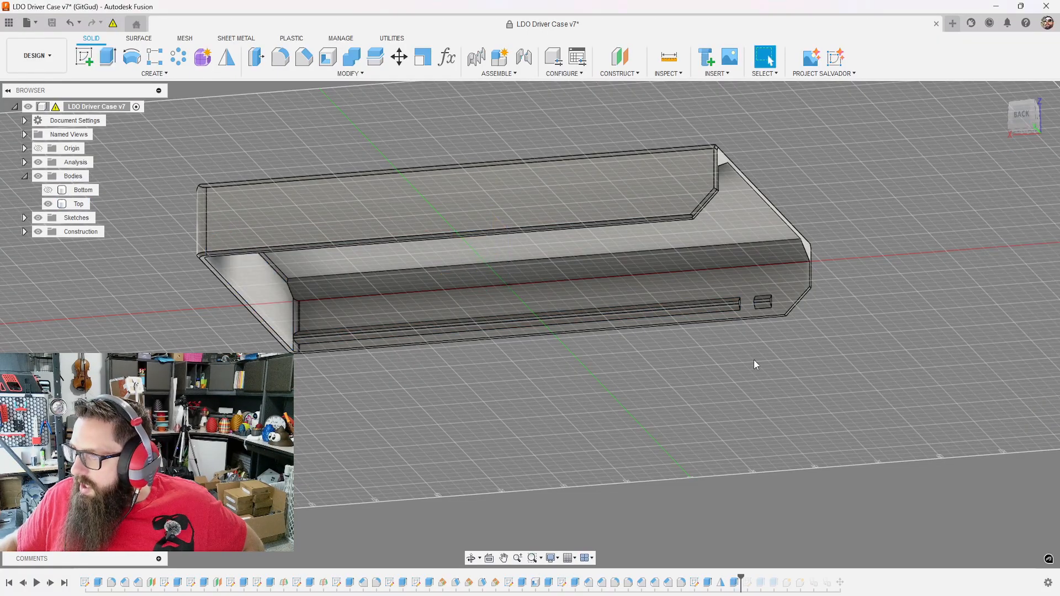
- Examine the Top's inner side walls, checking the new rails and the small bumps from several angles
shift+middle_drag(755, 362, 757, 330)
scroll(735, 321, up, 4)
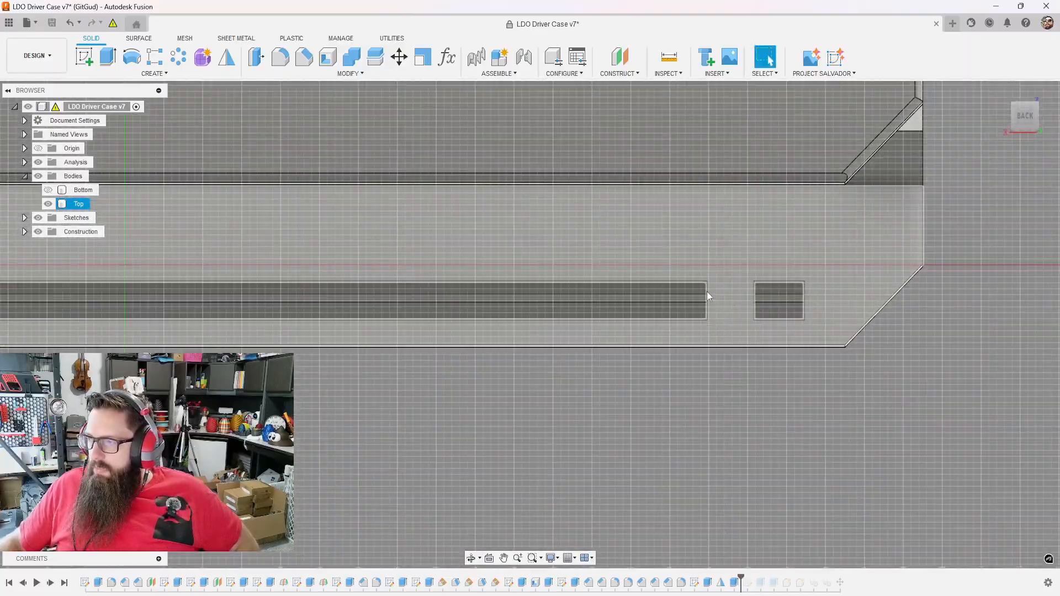
click(803, 376)
shift+middle_drag(803, 376, 779, 404)
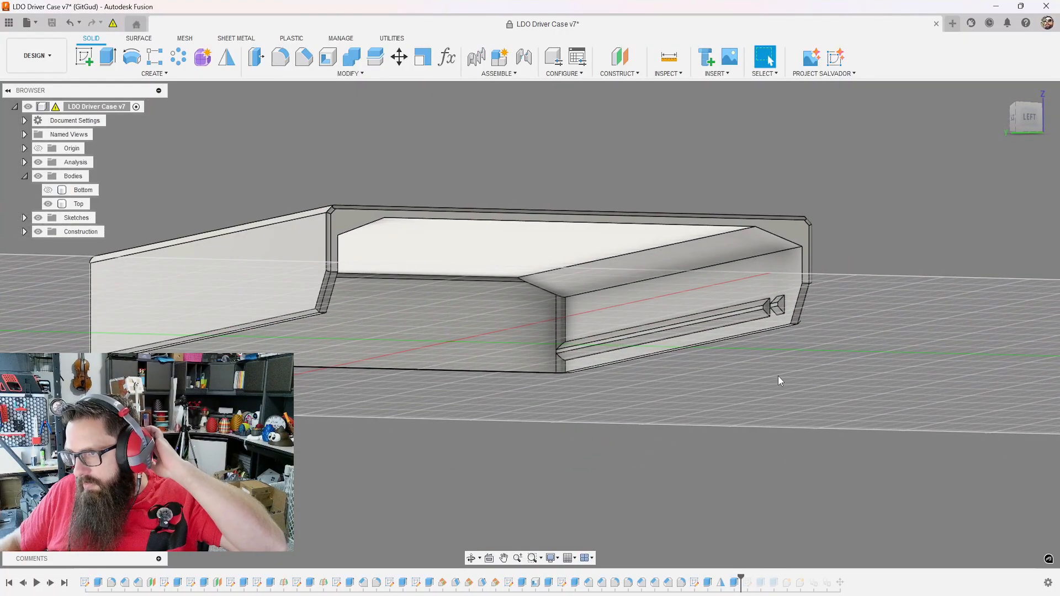
shift+middle_drag(779, 348, 688, 369)
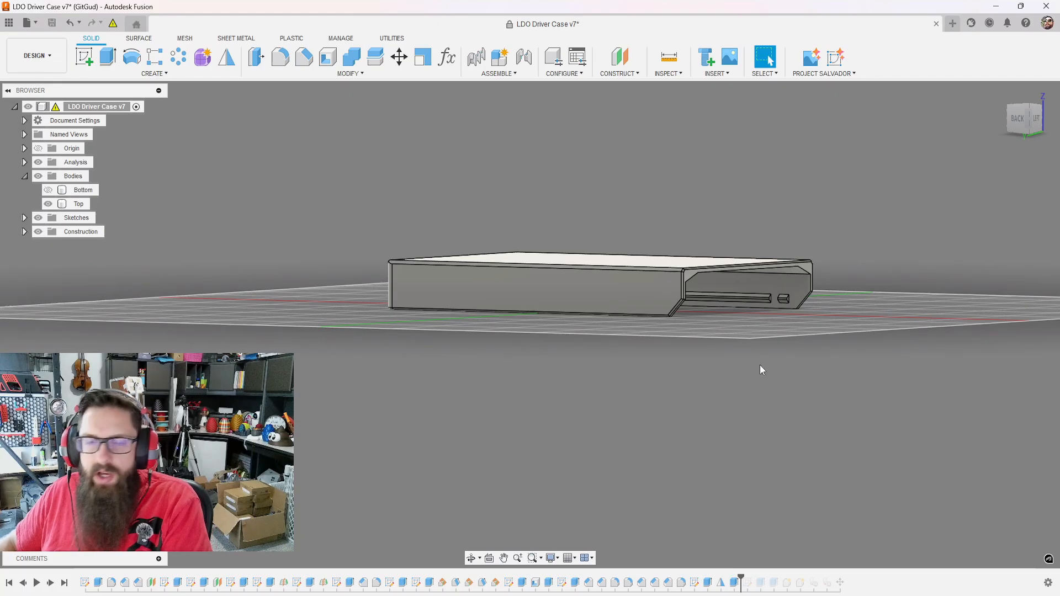
shift+middle_drag(732, 385, 707, 375)
key(Escape)
scroll(628, 307, up, 5)
click(628, 307)
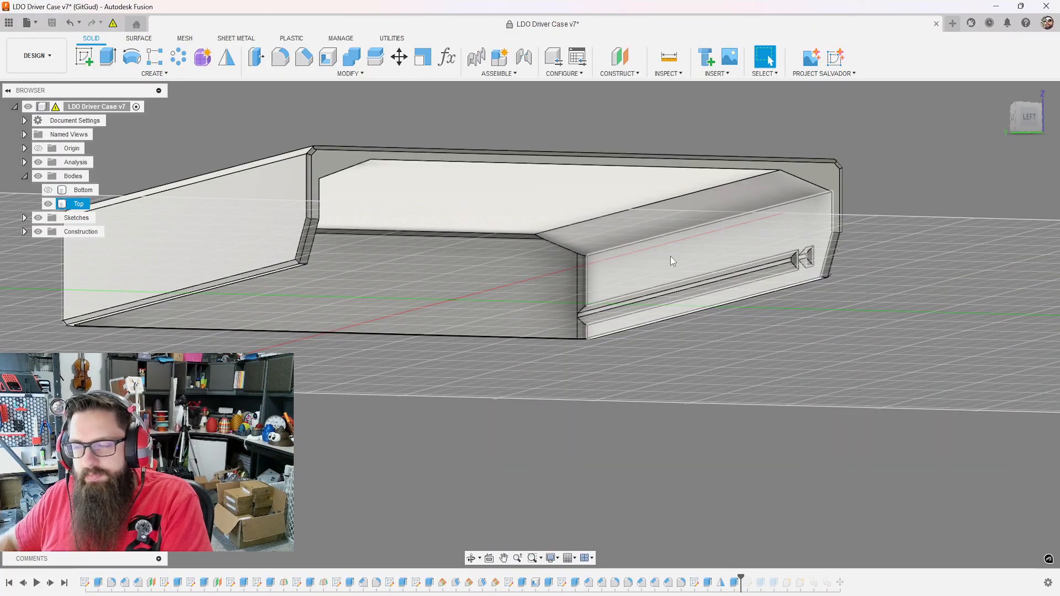
scroll(670, 257, down, 3)
shift+middle_drag(670, 256, 671, 303)
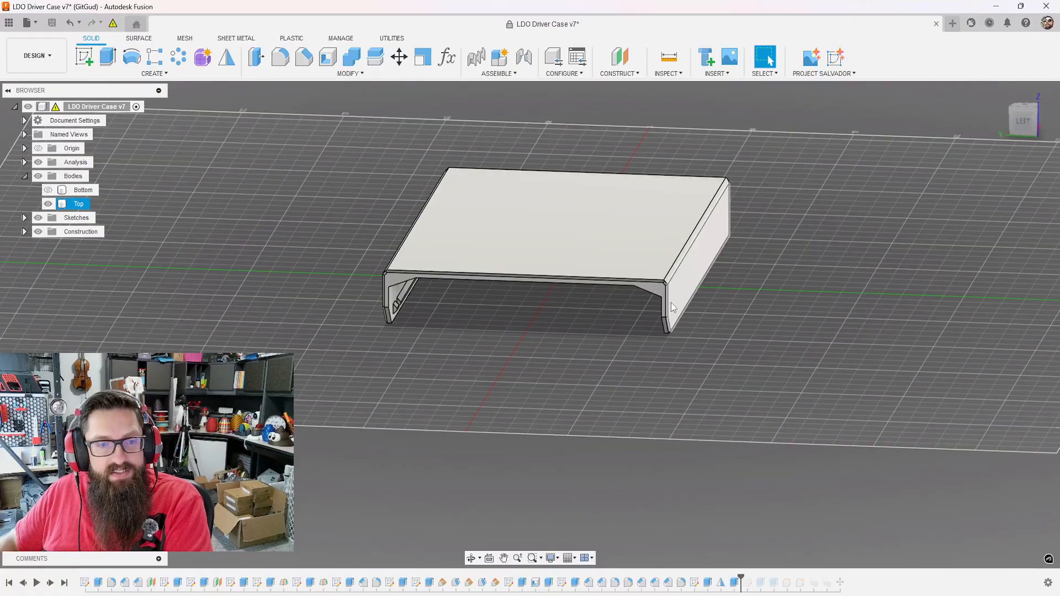
shift+middle_drag(694, 344, 644, 369)
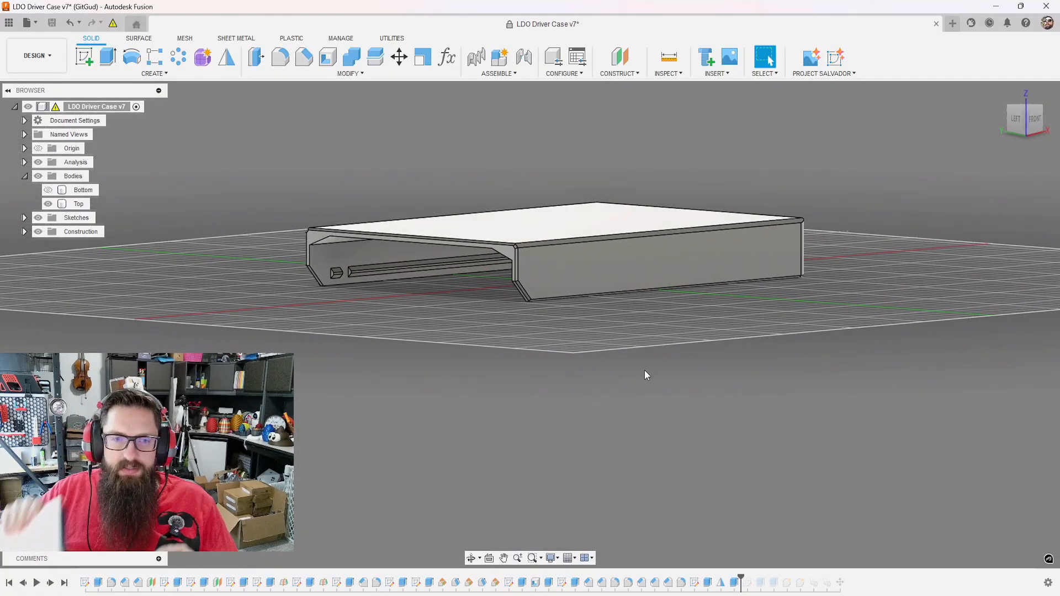
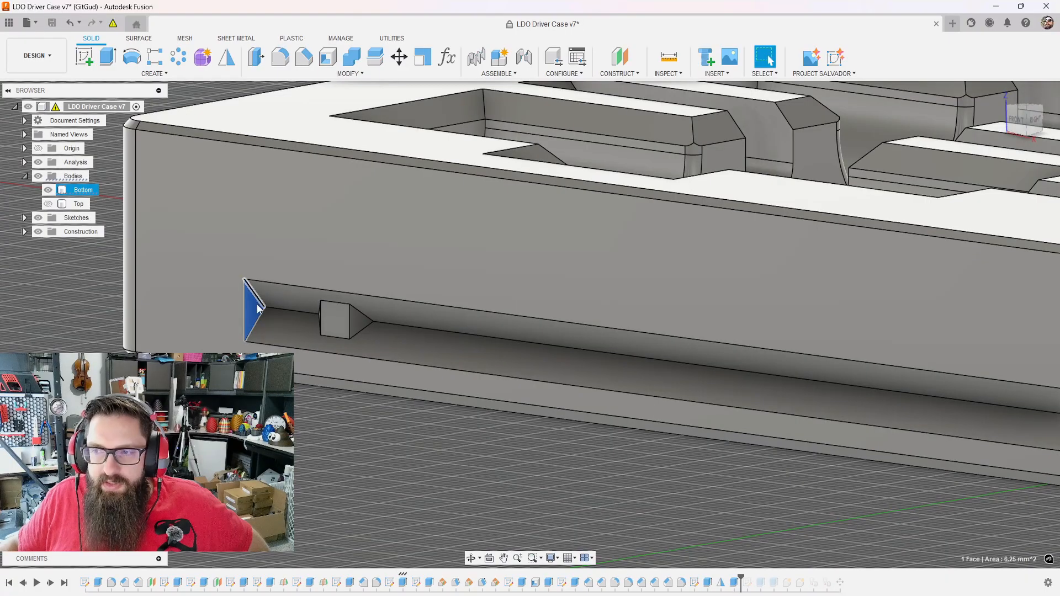
- Roll the design history back to the V-groove cut on the Bottom's side walls and select its profile sketch
right_click(403, 583)
click(434, 523)
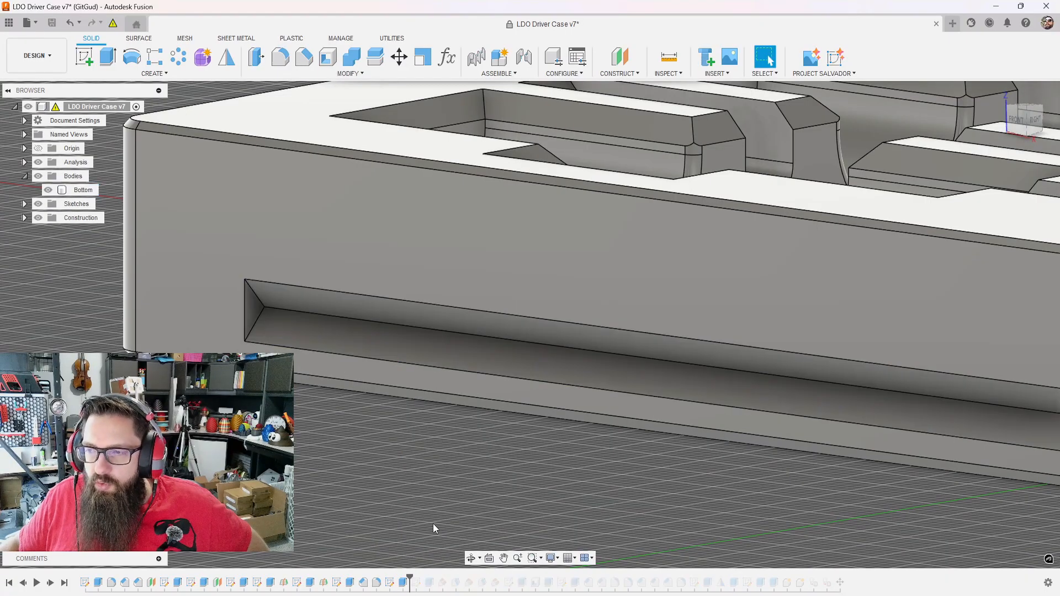
click(390, 583)
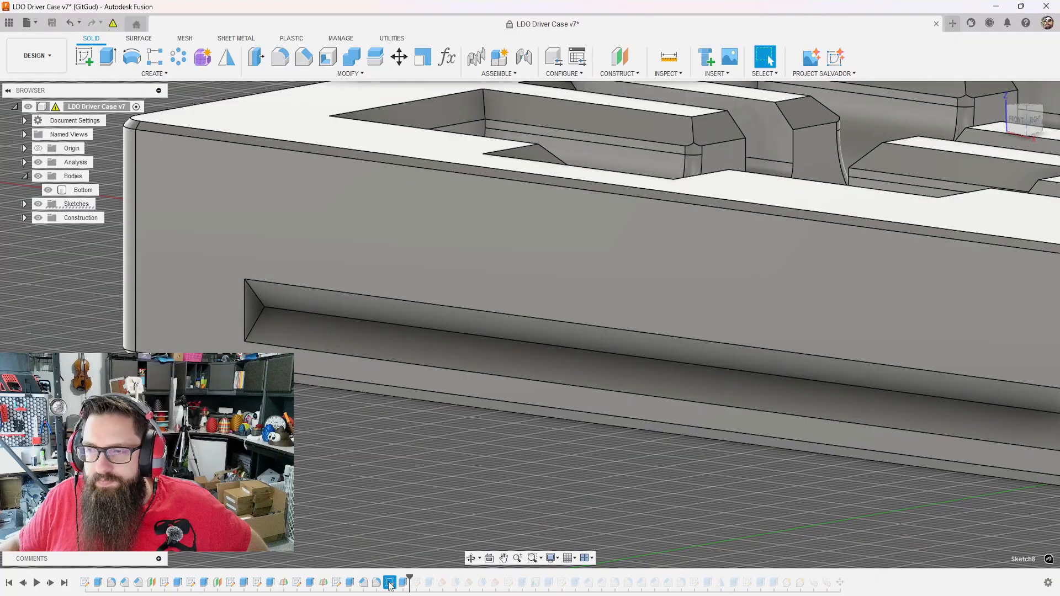
scroll(298, 367, down, 6)
scroll(856, 435, up, 3)
mouse_move(856, 435)
middle_down()
mouse_move(713, 453)
mouse_move(641, 449)
middle_up()
scroll(684, 367, down, 5)
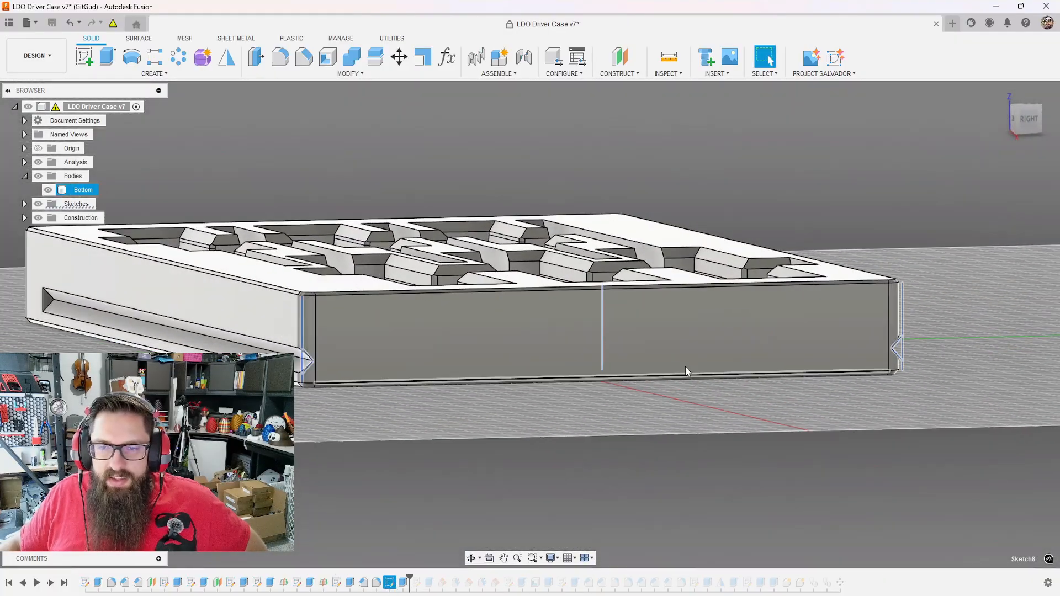
scroll(574, 455, up, 4)
scroll(378, 267, up, 3)
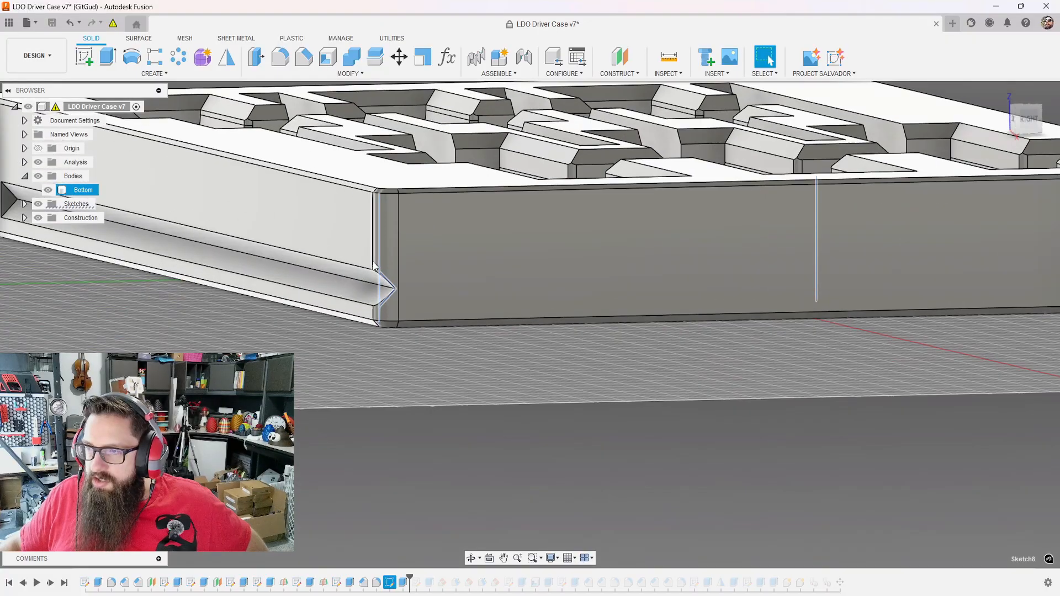
scroll(380, 312, down, 5)
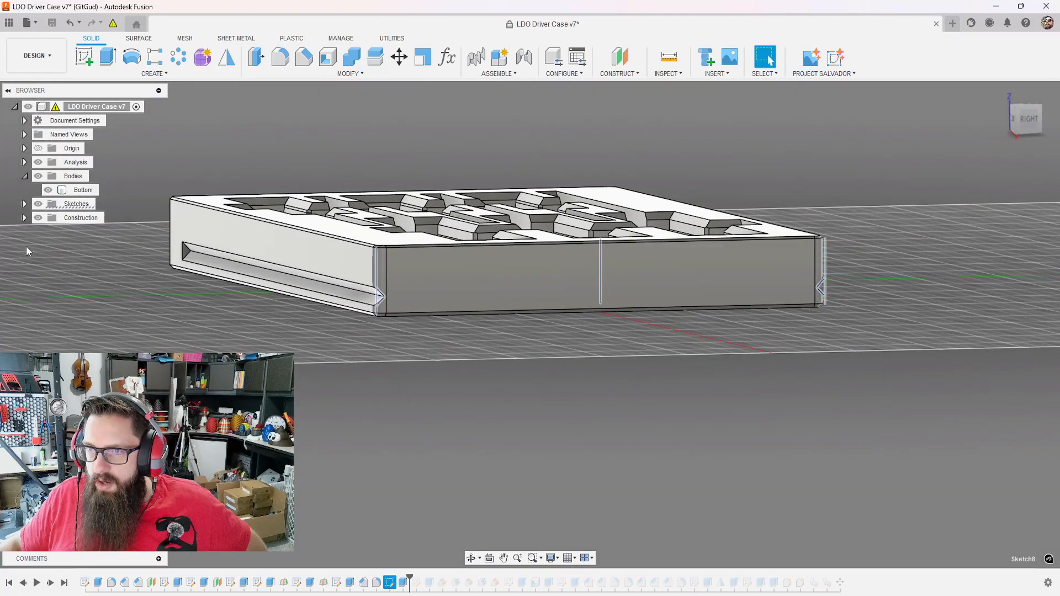
- Open Sketch8, the V-groove's triangular profile sketch, for editing
click(25, 204)
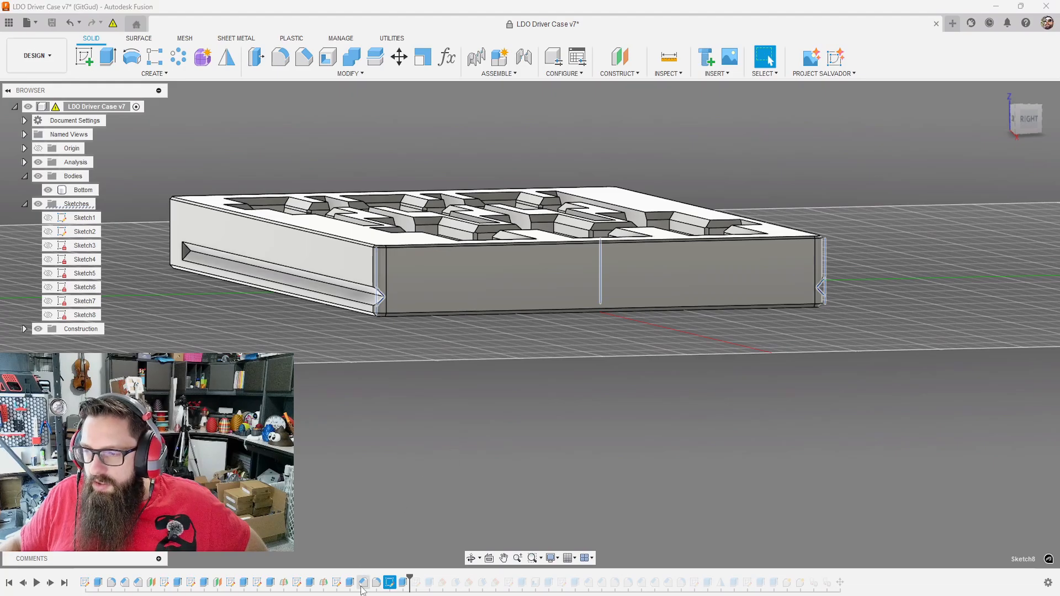
click(337, 583)
double_click(378, 584)
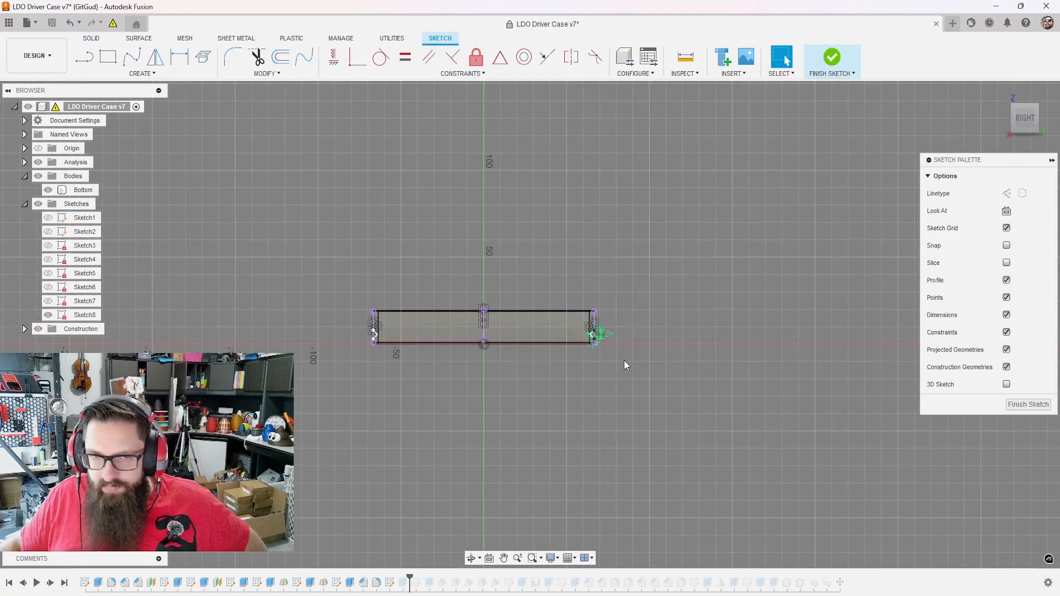
- Delete the 2 mm dimension that locates the groove triangle and move the triangle up towards mid-height of the side wall
scroll(610, 353, up, 10)
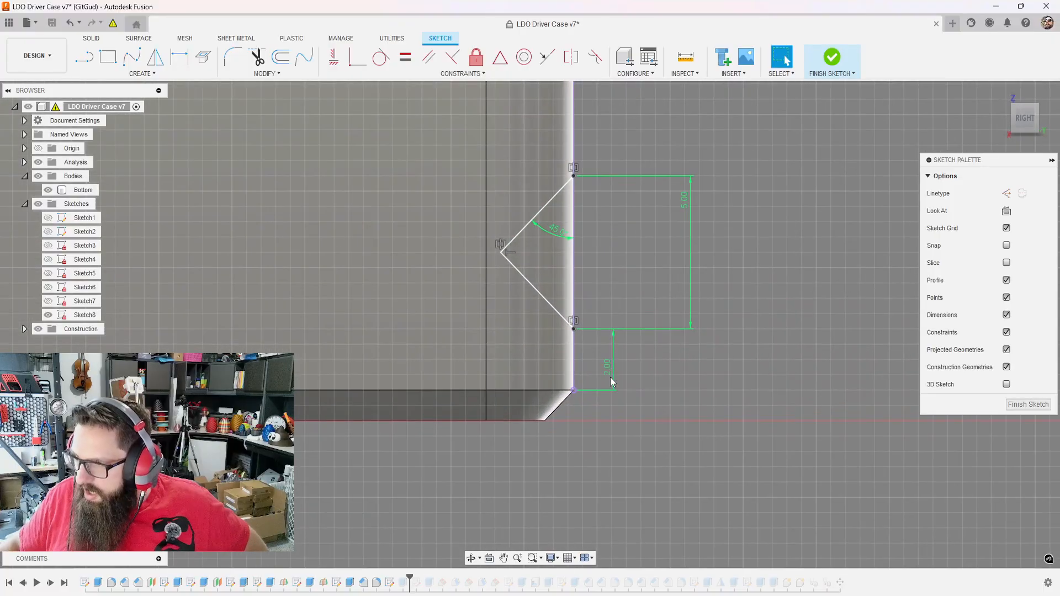
click(611, 370)
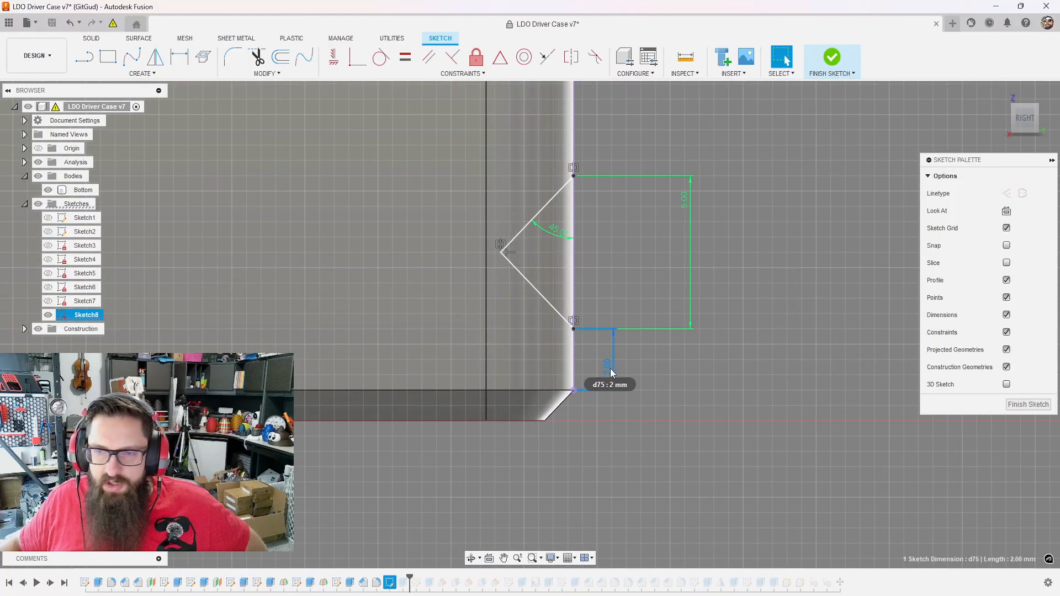
scroll(585, 450, down, 6)
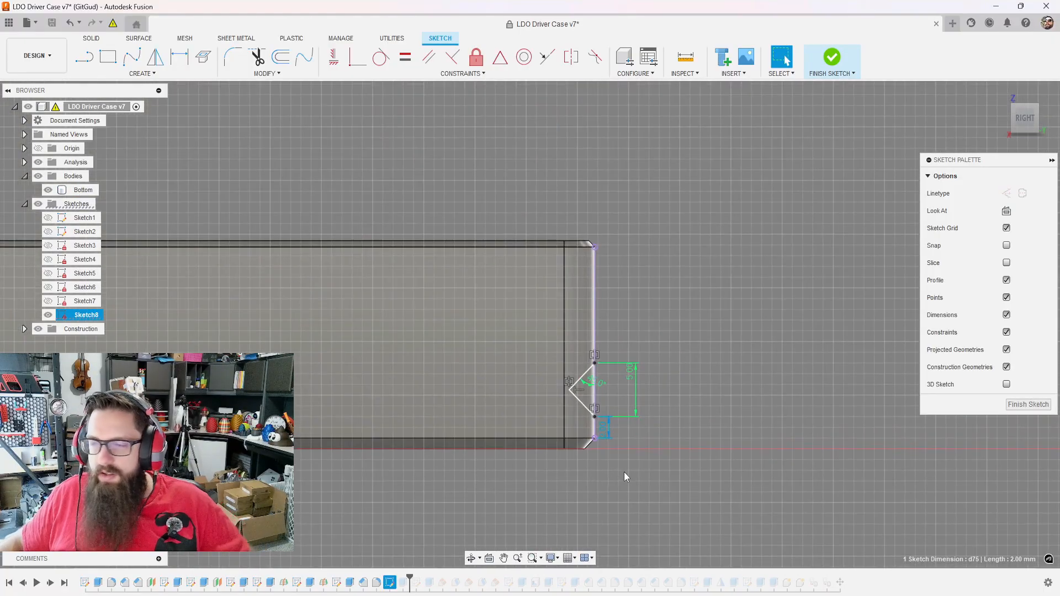
key(Delete)
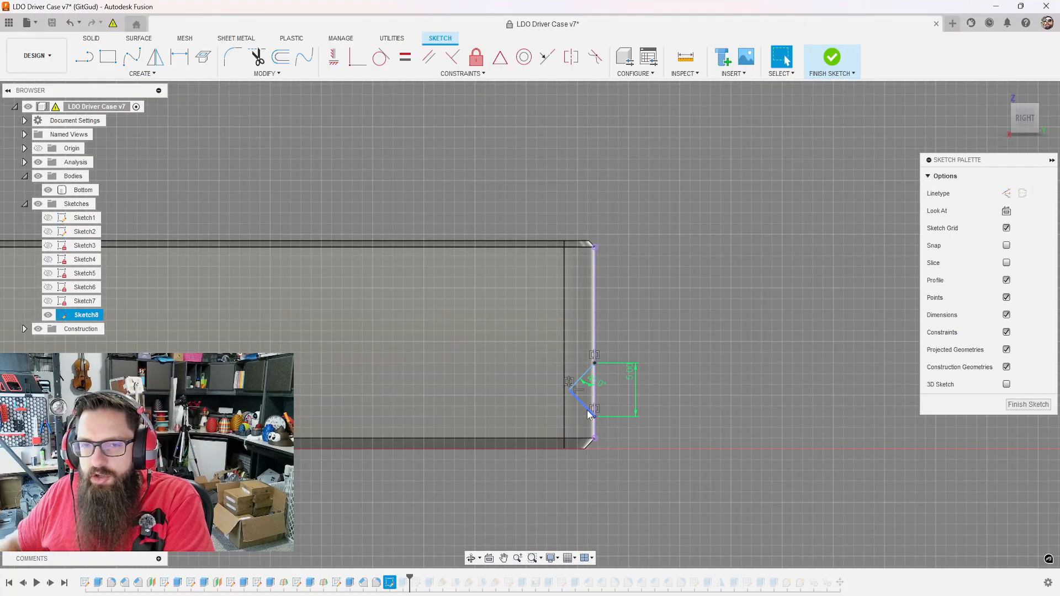
scroll(588, 387, up, 3)
mouse_move(601, 345)
mouse_down()
mouse_move(604, 260)
mouse_move(601, 274)
mouse_up()
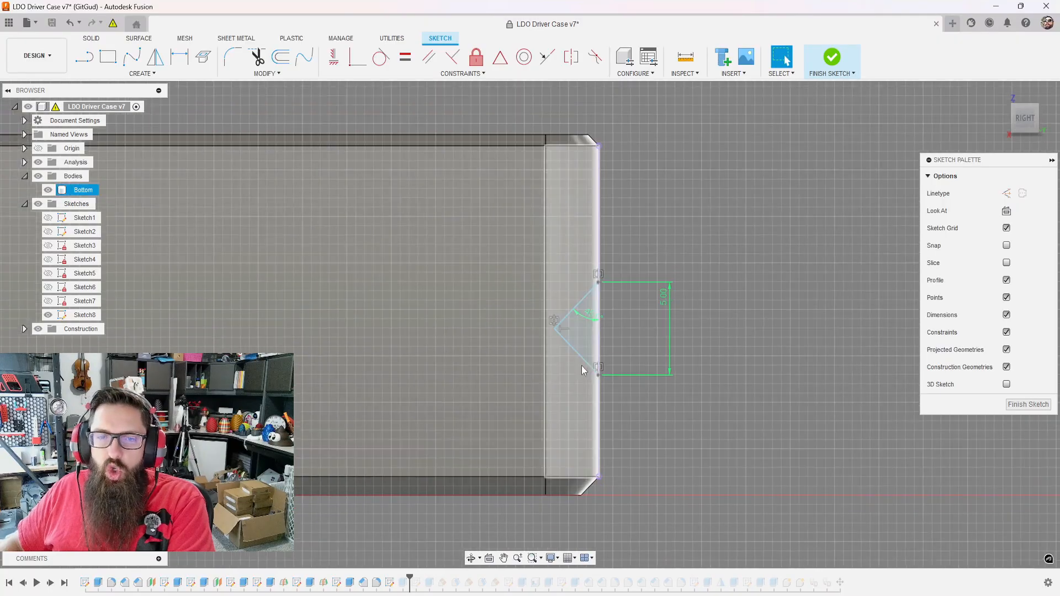
scroll(582, 367, down, 4)
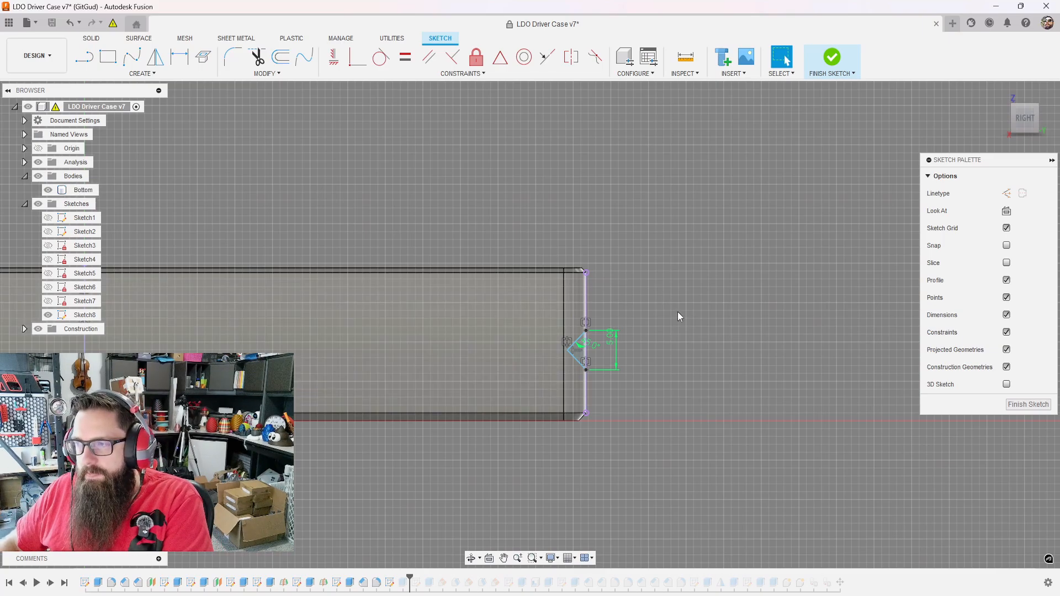
- Project the upper and lower edges of the Bottom's end face into the sketch as construction lines
key(p)
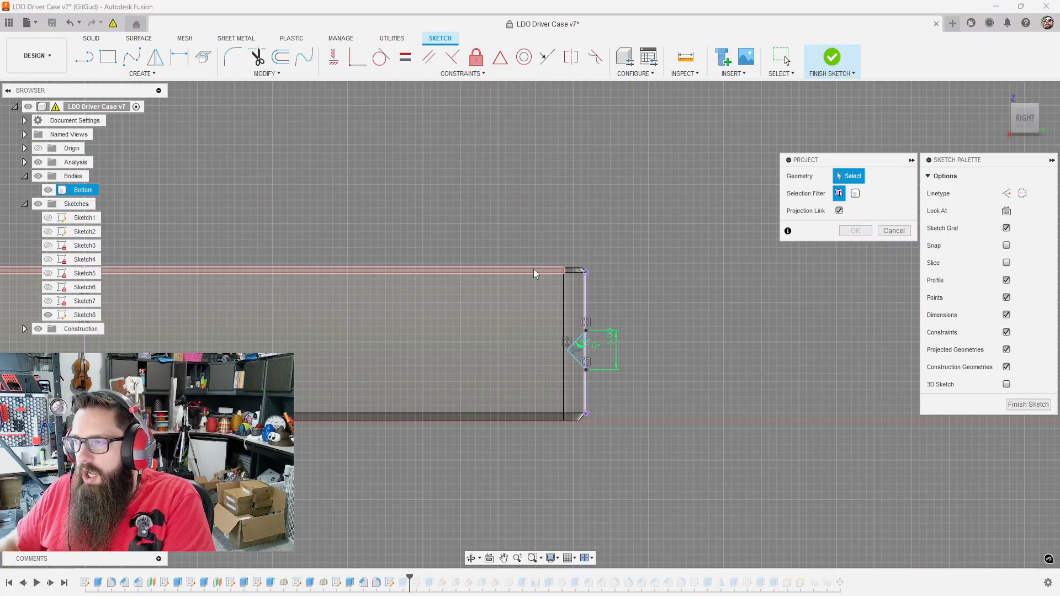
click(535, 268)
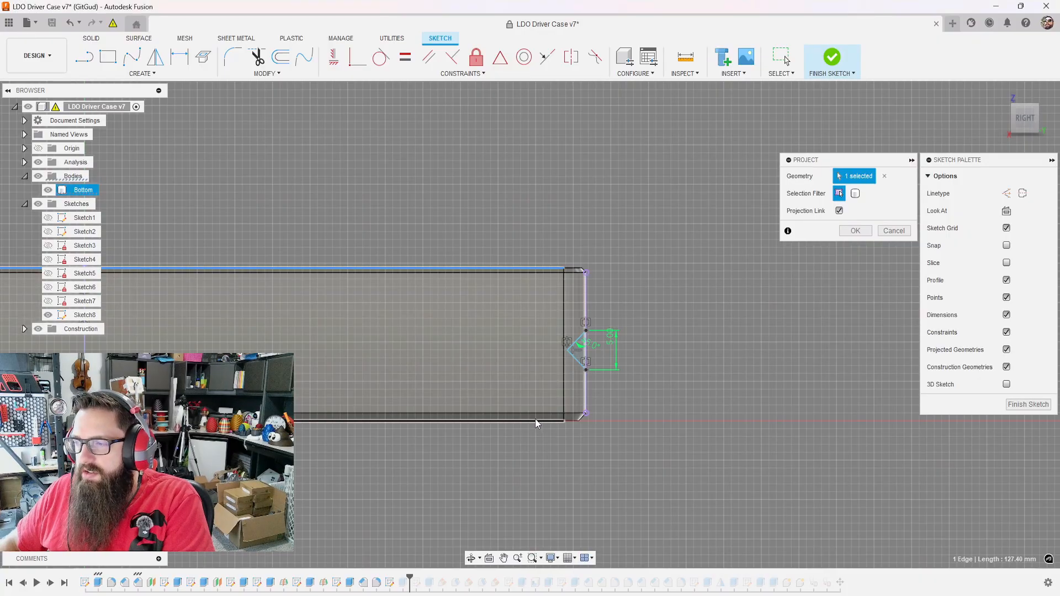
click(535, 421)
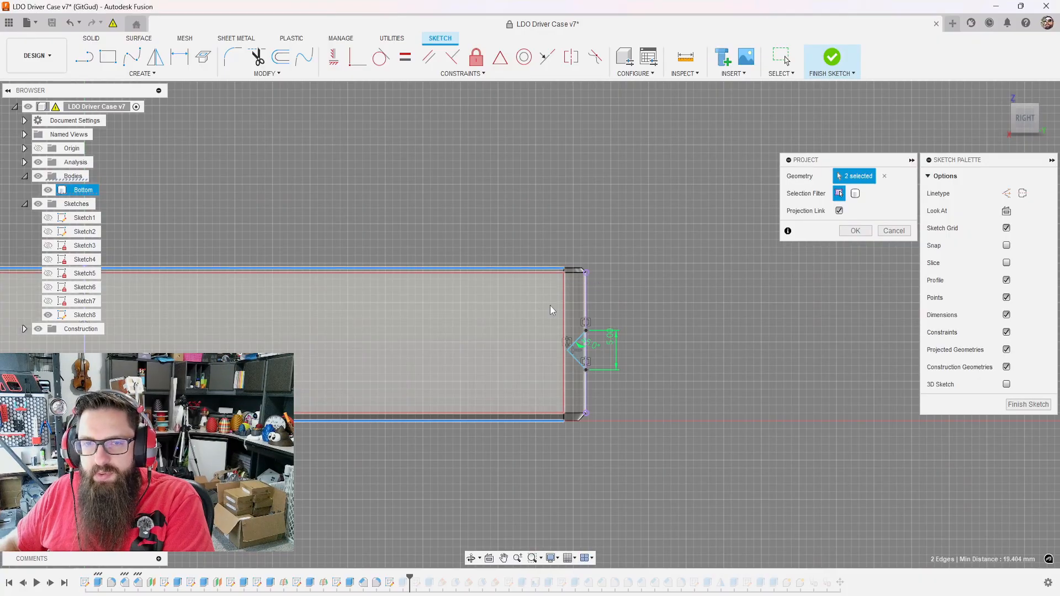
click(1006, 193)
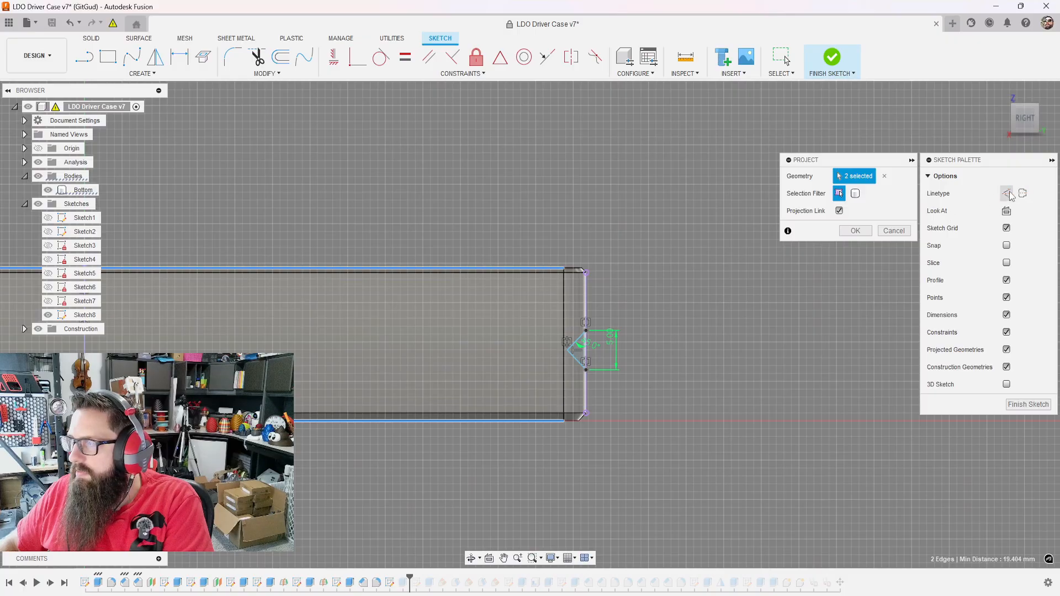
click(855, 231)
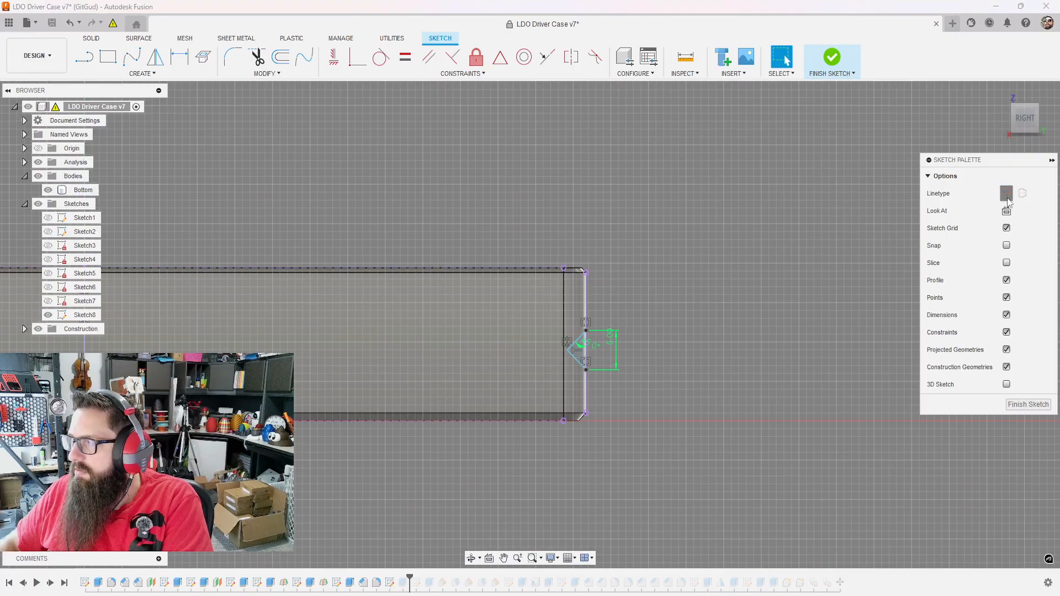
- Draw a vertical construction line connecting the near endpoints of the two projected edges beside the groove triangle
key(l)
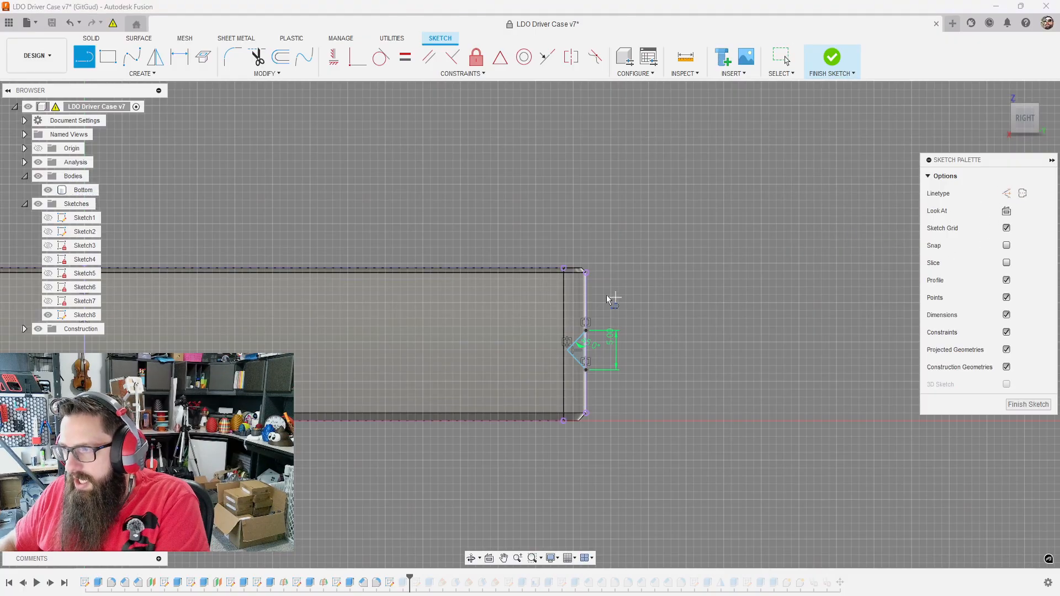
key(x)
click(564, 269)
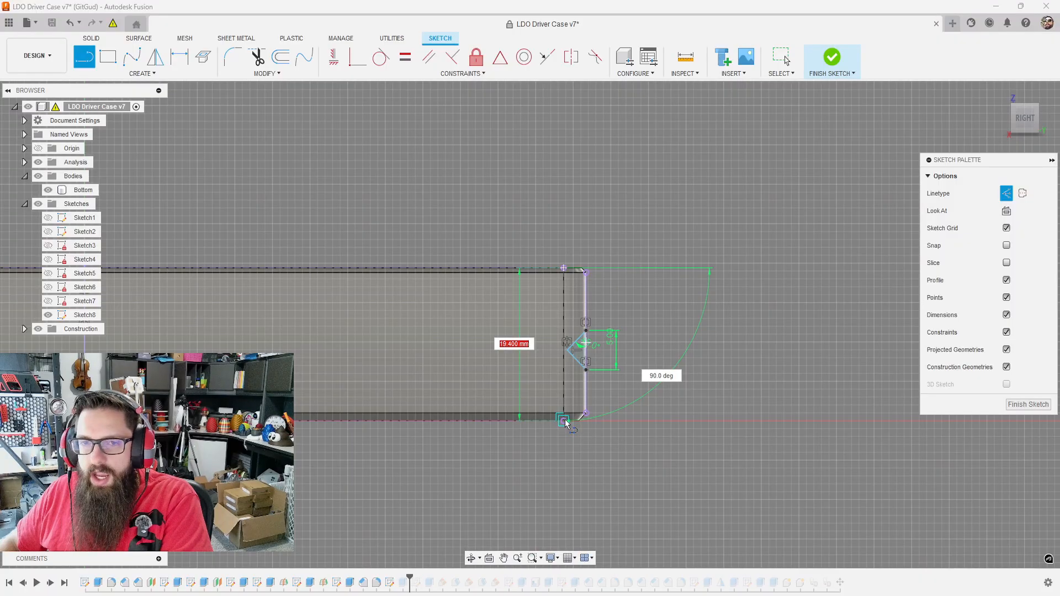
click(563, 421)
- Draw a short construction line from the vertical construction line's midpoint to the apex of the groove triangle
scroll(568, 343, up, 5)
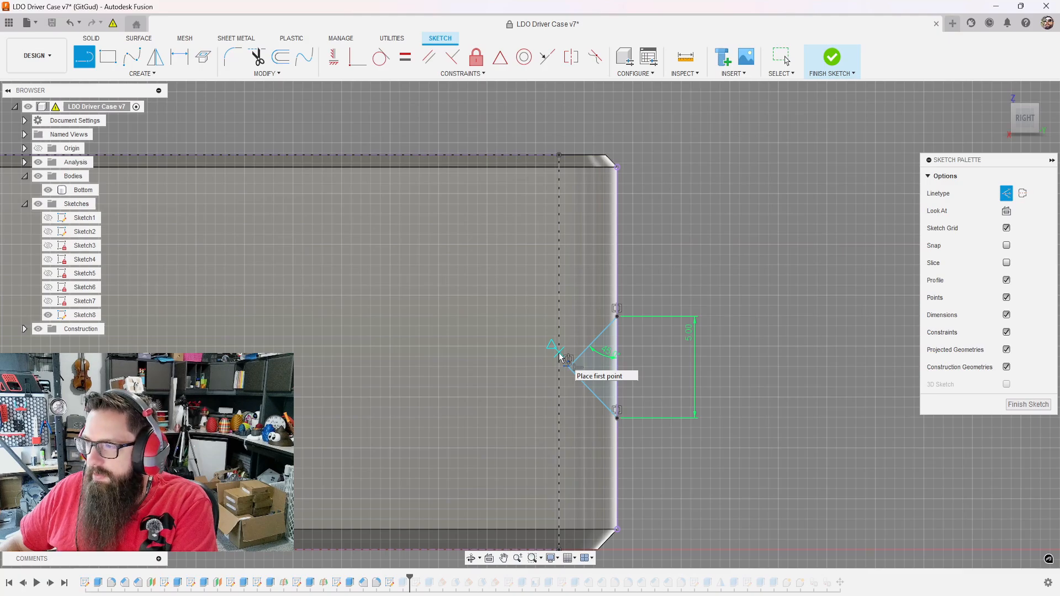
click(560, 356)
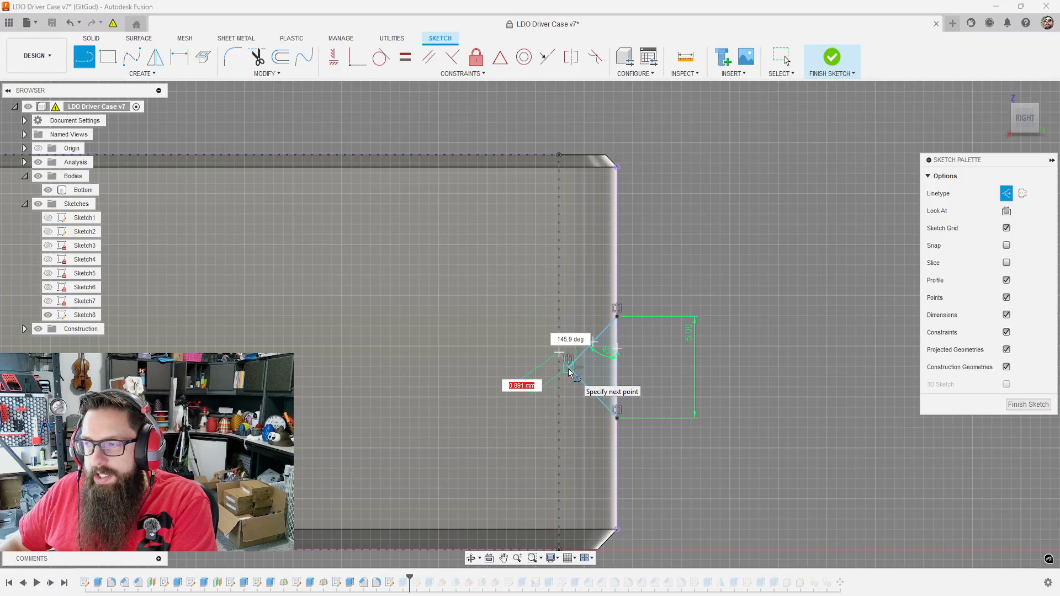
key(Escape)
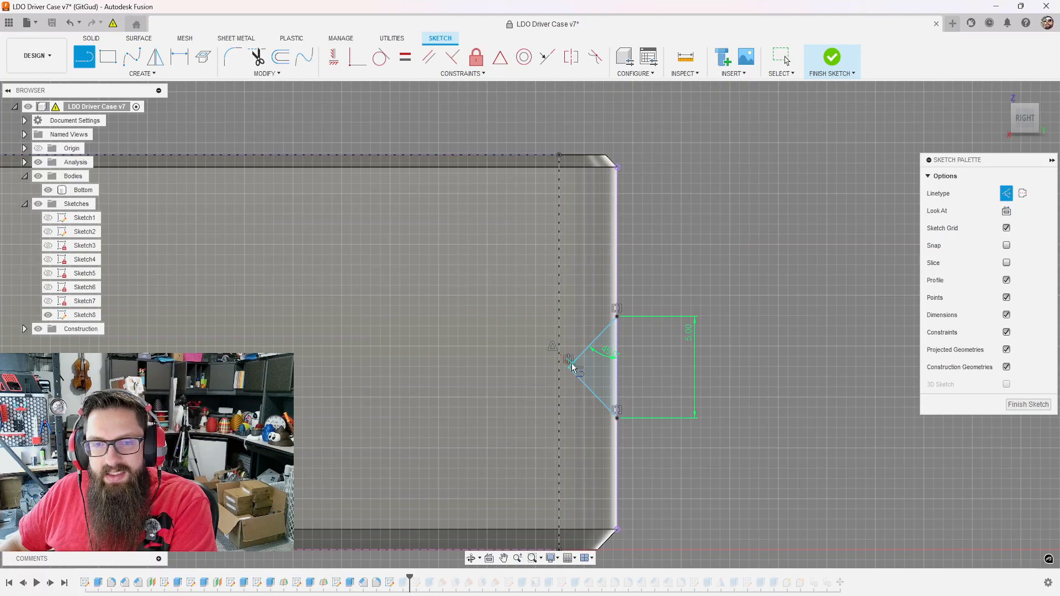
key(Escape)
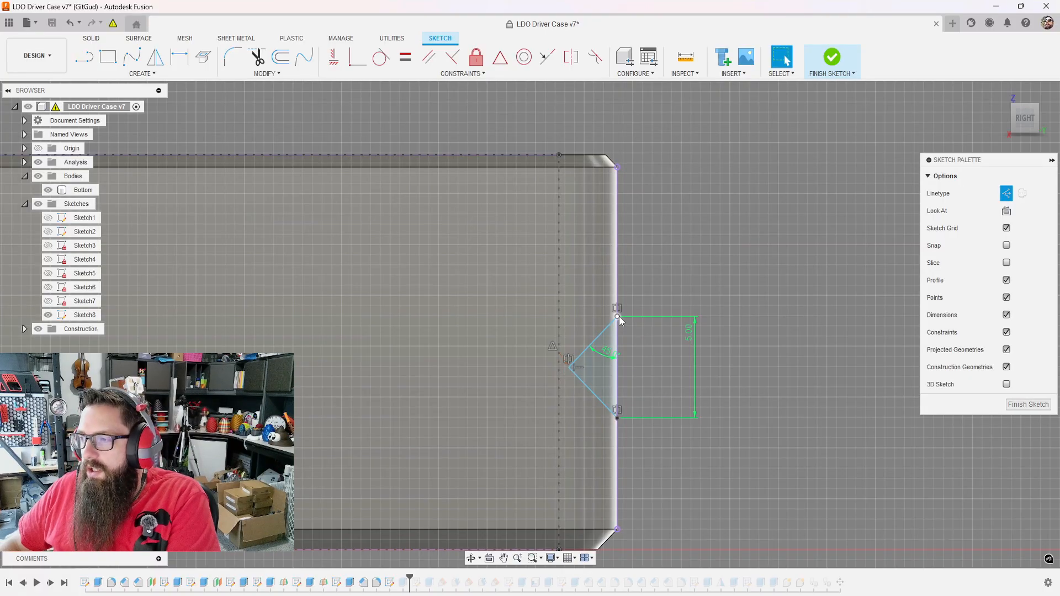
- Nudge the groove triangle upward and constrain the short construction line horizontal to centre the triangle on the wall height
drag(617, 316, 618, 305)
click(618, 308)
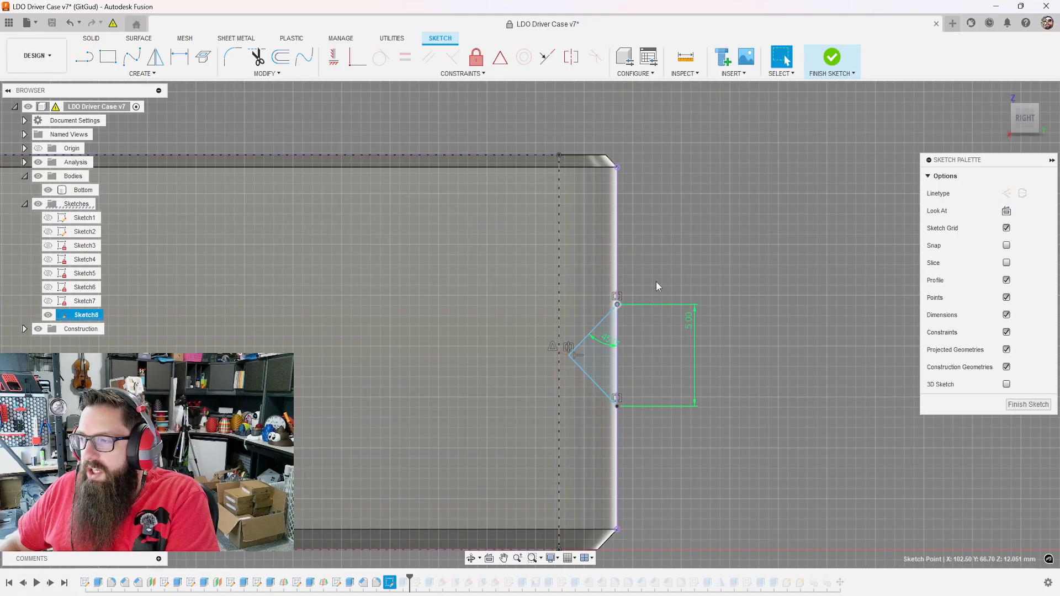
click(334, 57)
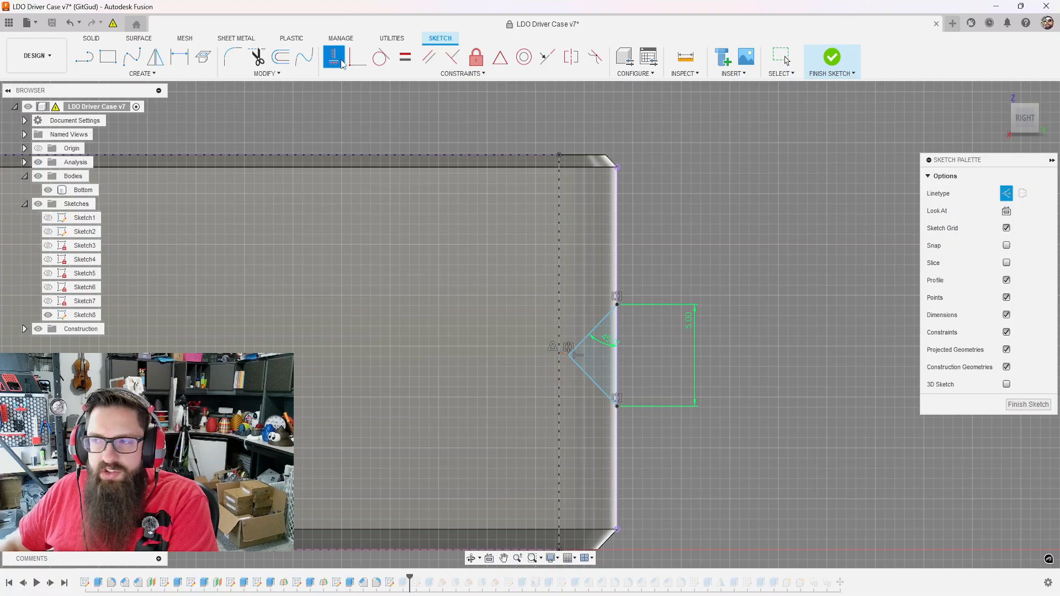
scroll(579, 365, up, 2)
scroll(579, 366, up, 3)
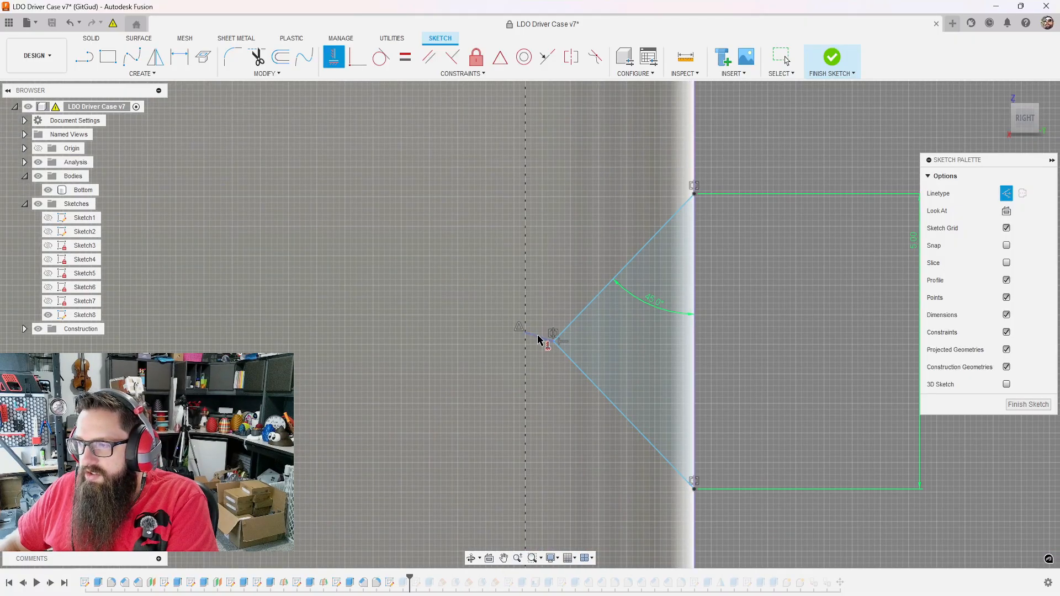
scroll(542, 324, down, 5)
key(Escape)
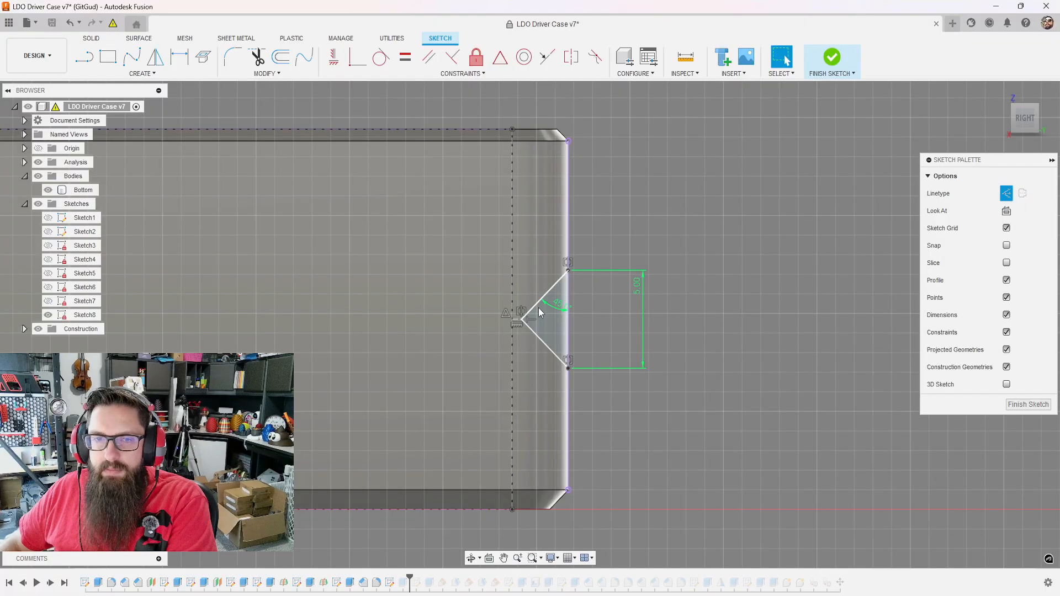
- Inspect the symmetry constraints along the sketch's vertical centre line that tie the two groove triangles together
click(431, 244)
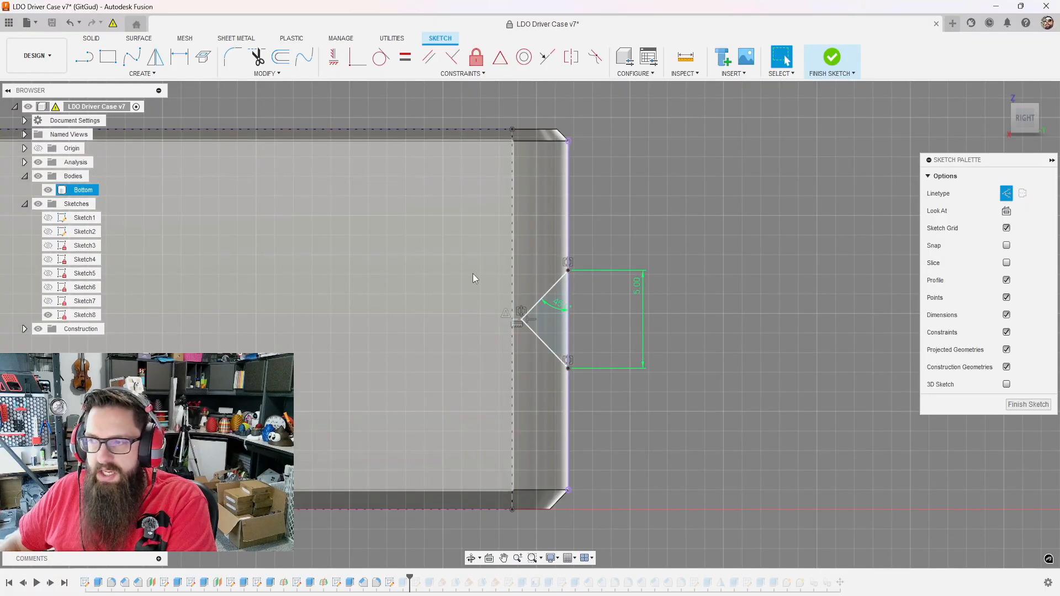
key(Escape)
scroll(754, 254, down, 10)
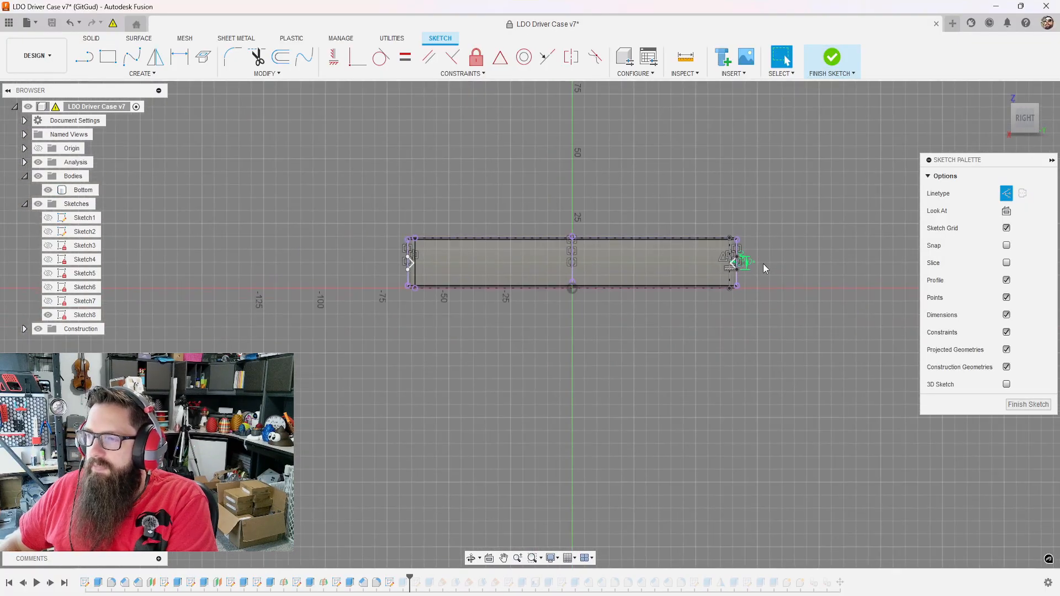
click(504, 267)
scroll(729, 280, up, 5)
scroll(243, 249, up, 5)
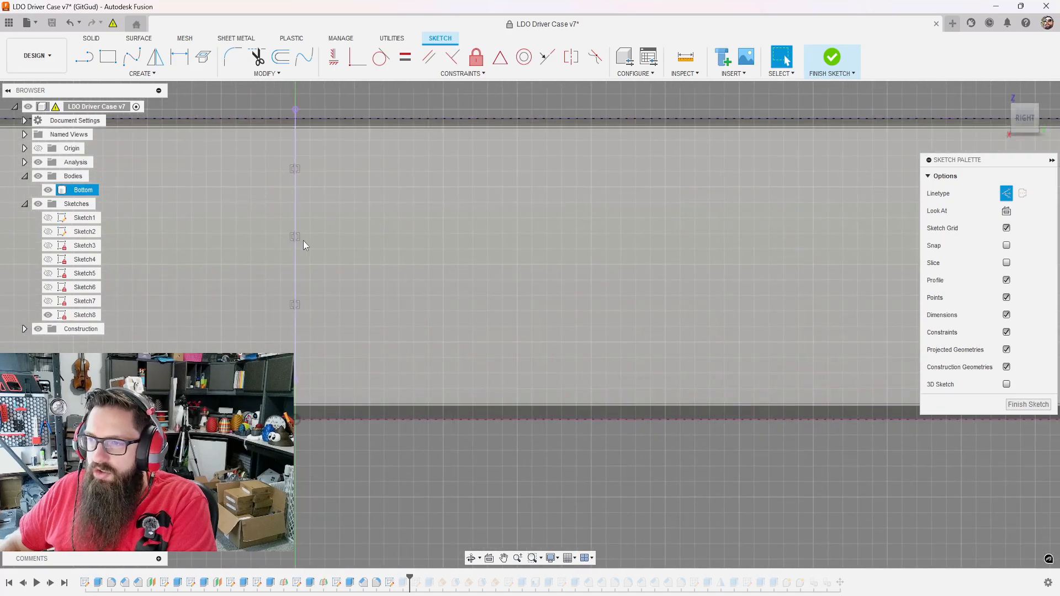
click(299, 235)
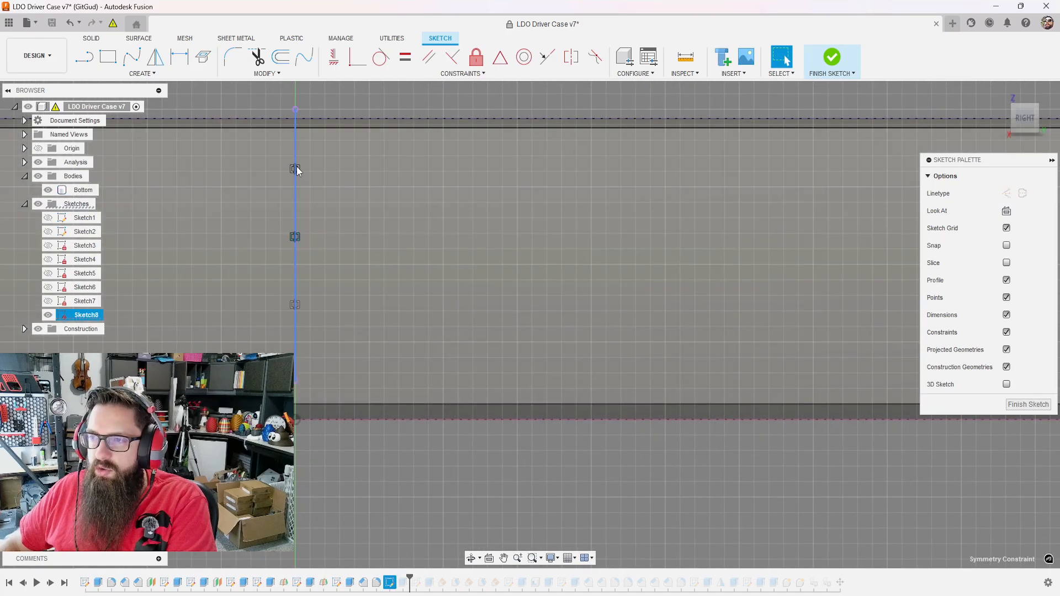
click(296, 169)
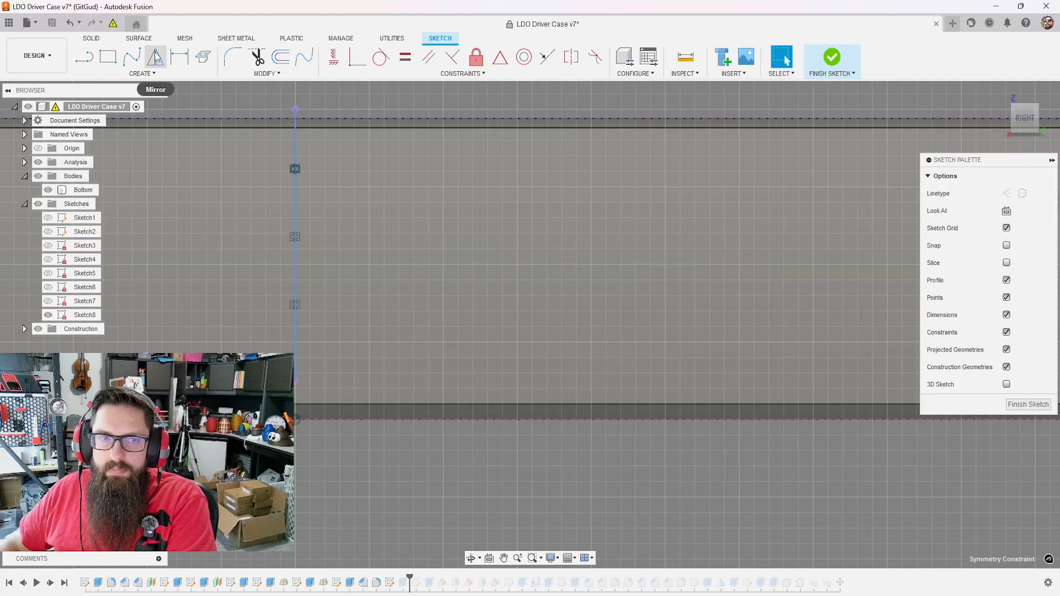
scroll(350, 170, down, 3)
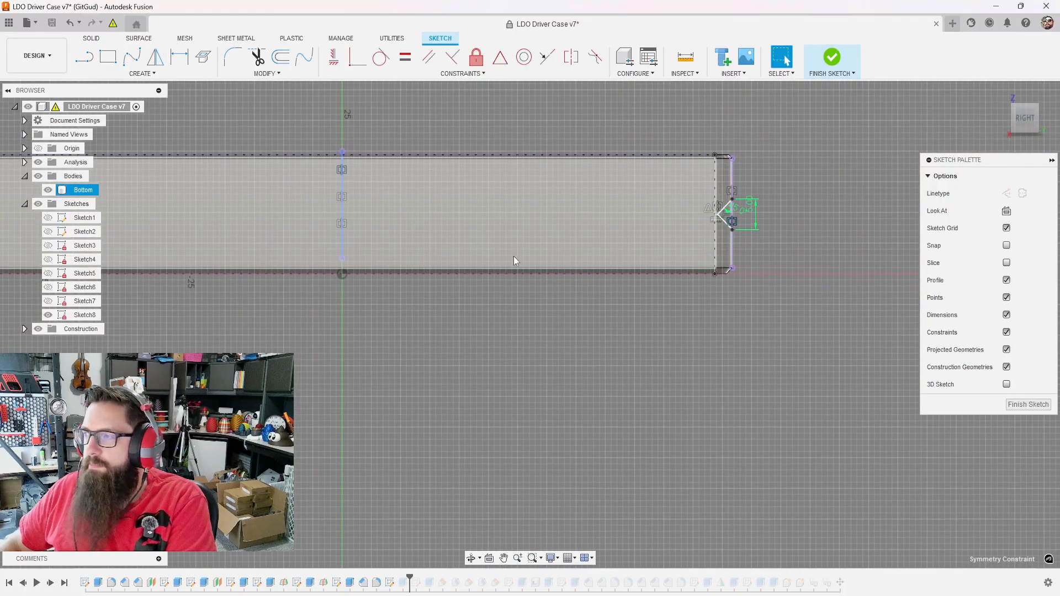
scroll(687, 225, down, 2)
scroll(492, 173, up, 3)
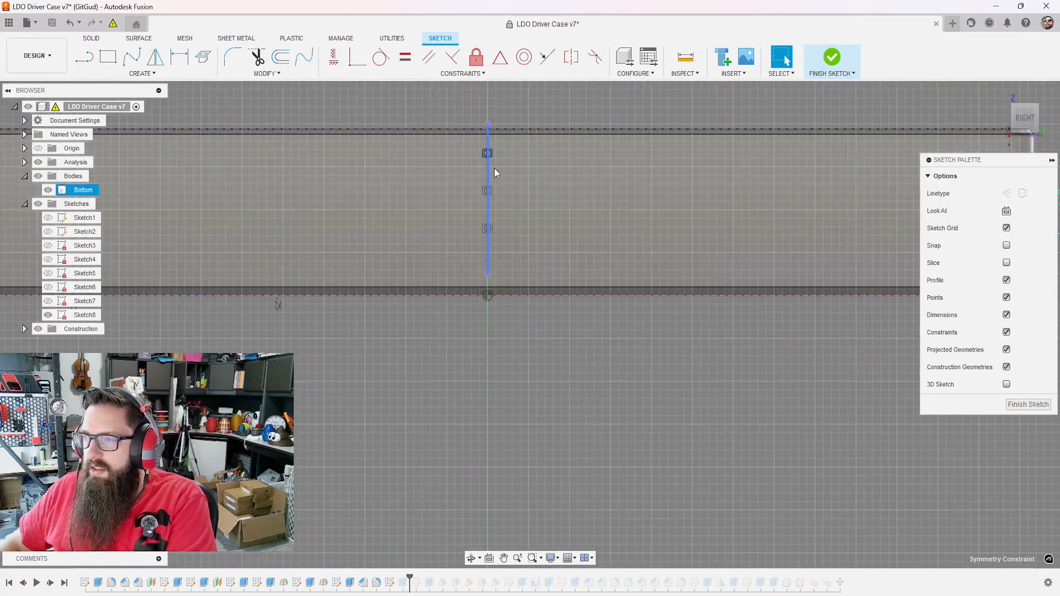
click(491, 227)
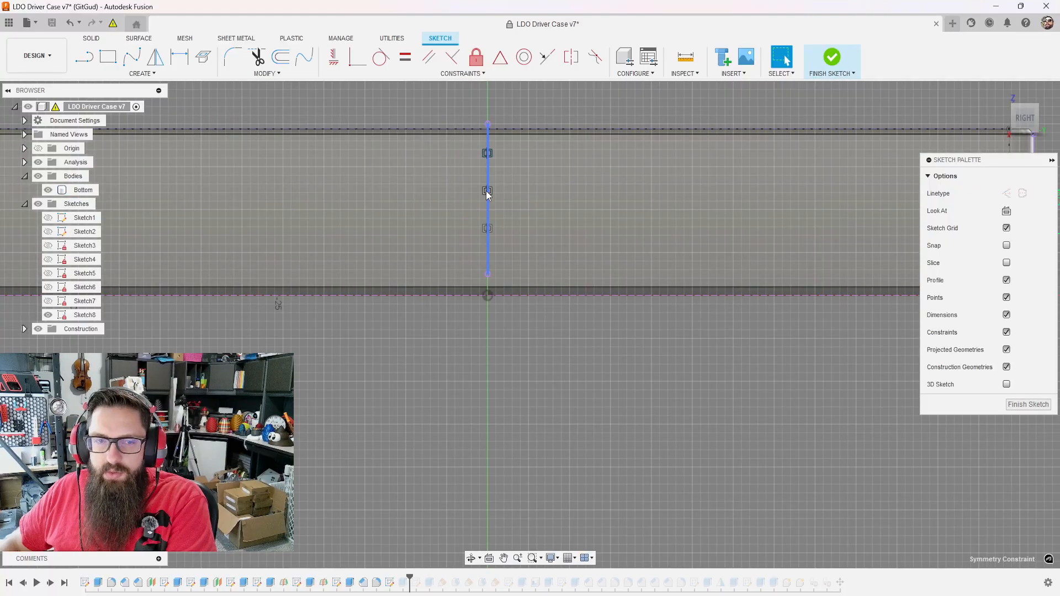
scroll(705, 269, down, 3)
- Compare the groove triangle at the opposite end of the Bottom with the re-centred one to check the mirroring
click(359, 239)
scroll(384, 220, up, 5)
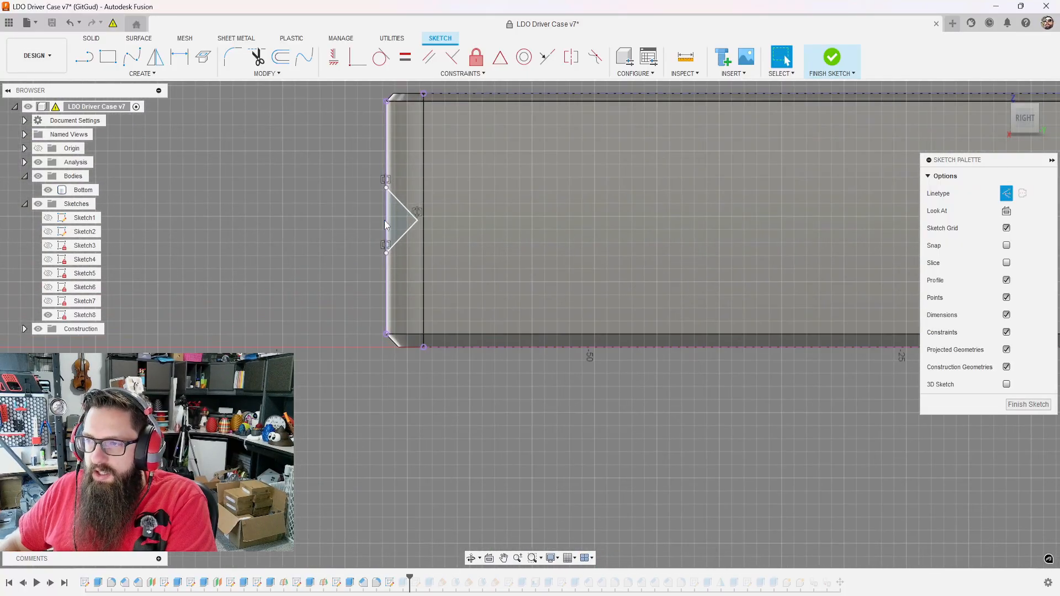
click(404, 203)
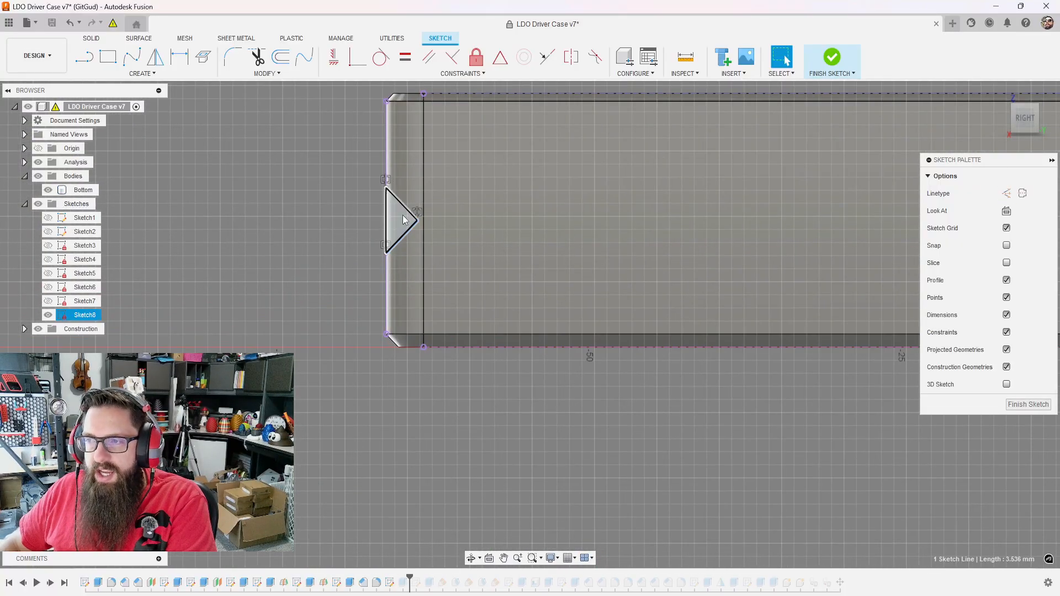
scroll(255, 233, down, 4)
click(791, 226)
scroll(890, 225, up, 3)
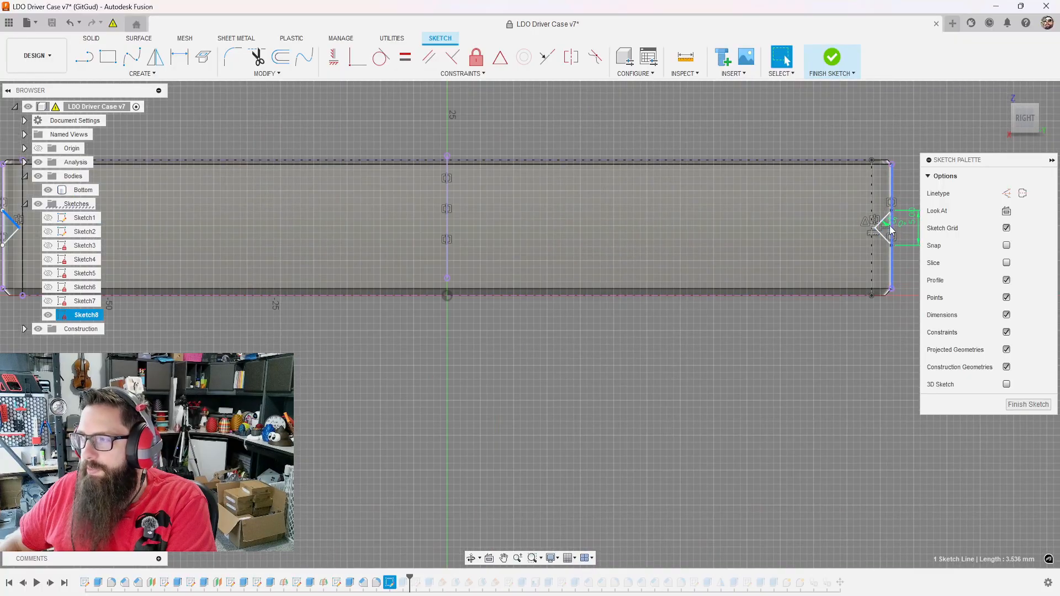
scroll(638, 245, down, 3)
scroll(283, 238, up, 3)
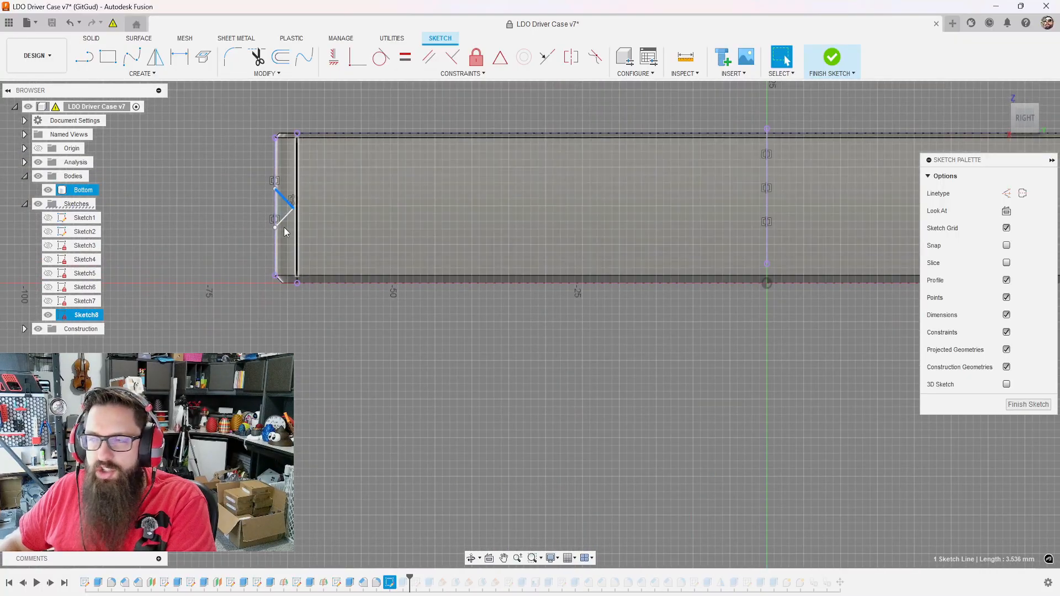
scroll(343, 232, down, 3)
click(749, 297)
- Finish the groove sketch and roll the timeline marker forward to the Fillet5 feature
click(831, 58)
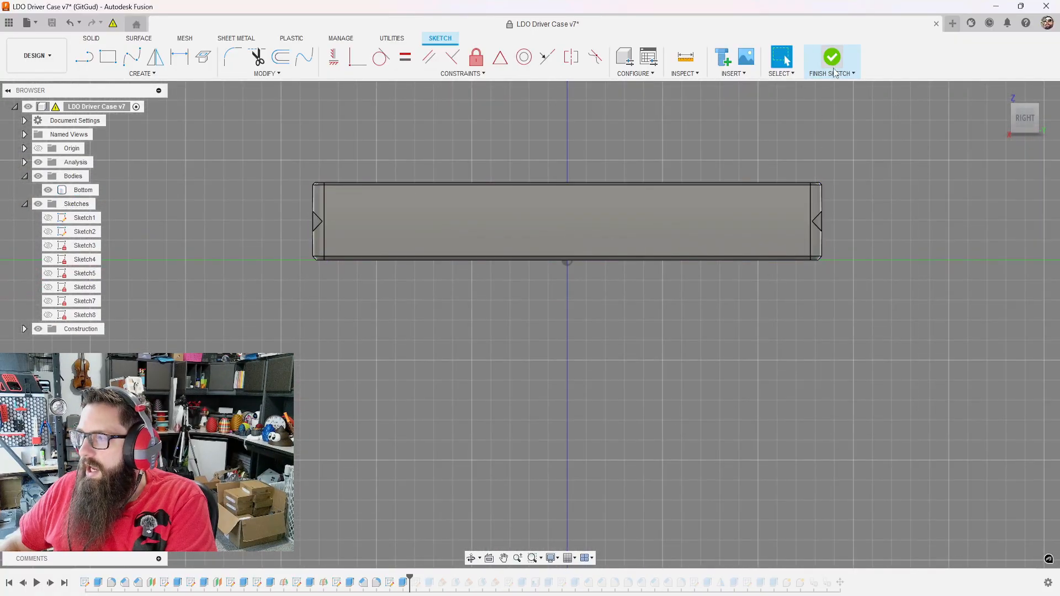
scroll(875, 223, up, 3)
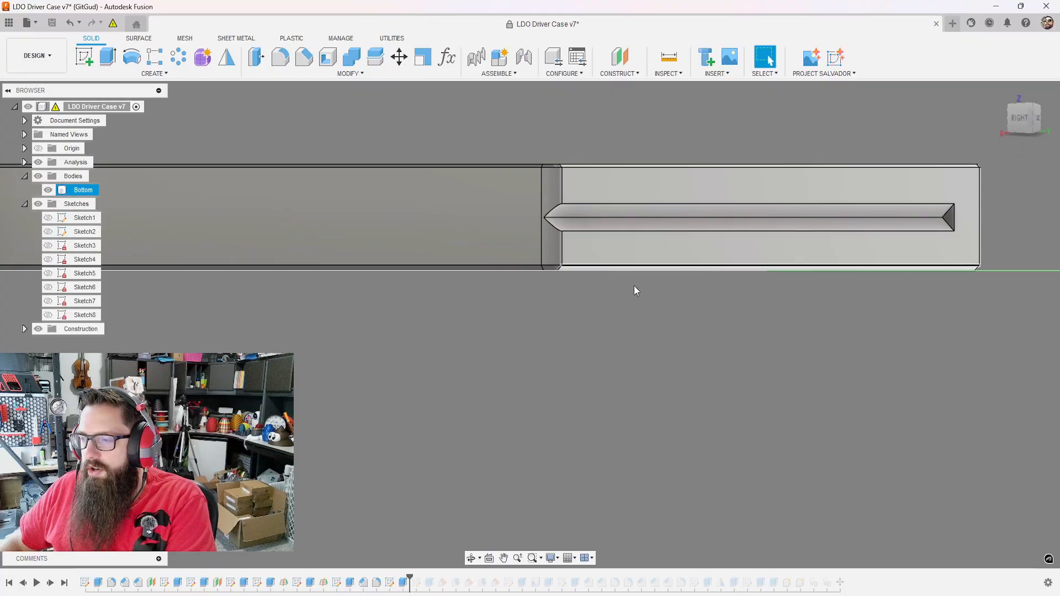
right_click(682, 583)
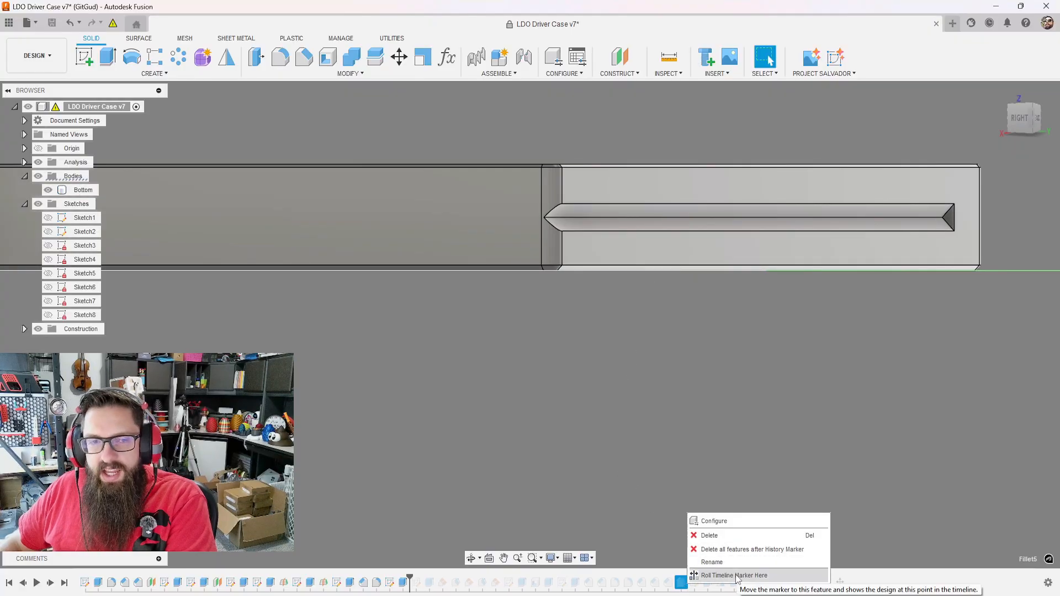
click(735, 576)
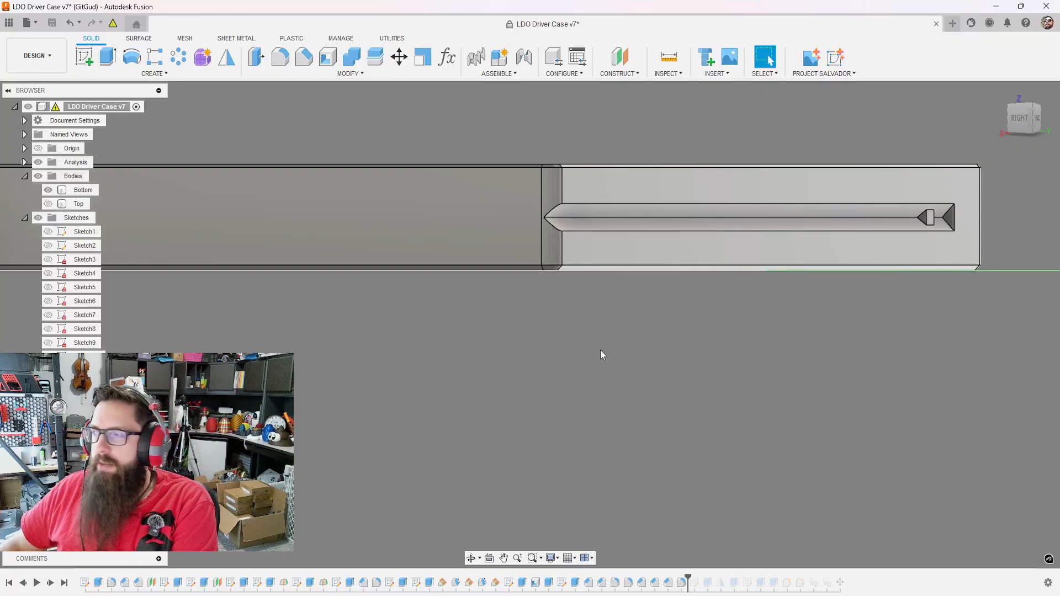
- Examine the Bottom's side groove and its stop notch together with their source sketches, Sketch8 and Sketch9, in the timeline
shift+middle_drag(757, 360, 773, 364)
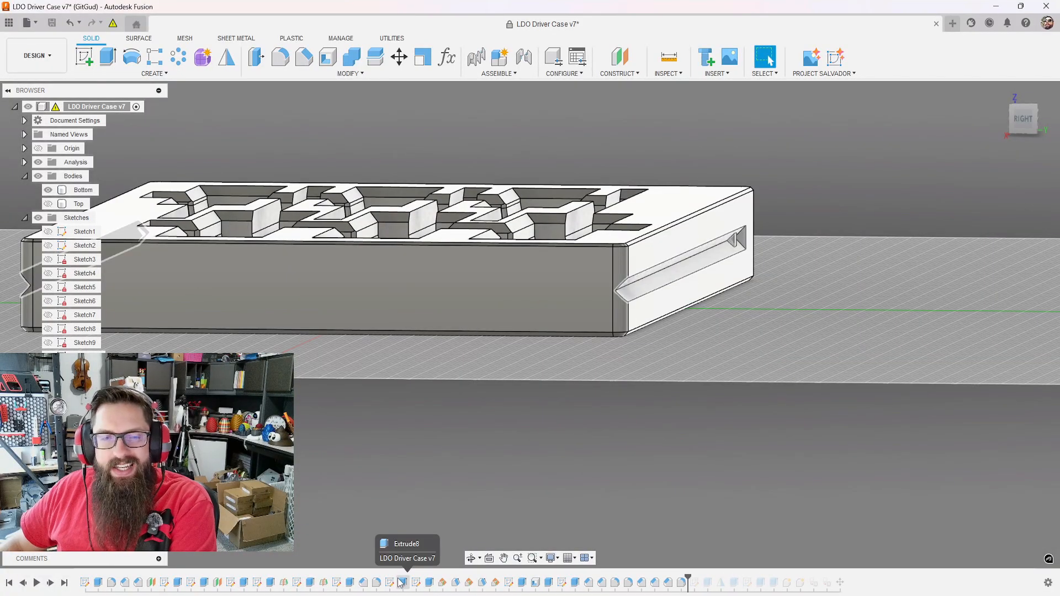
click(417, 584)
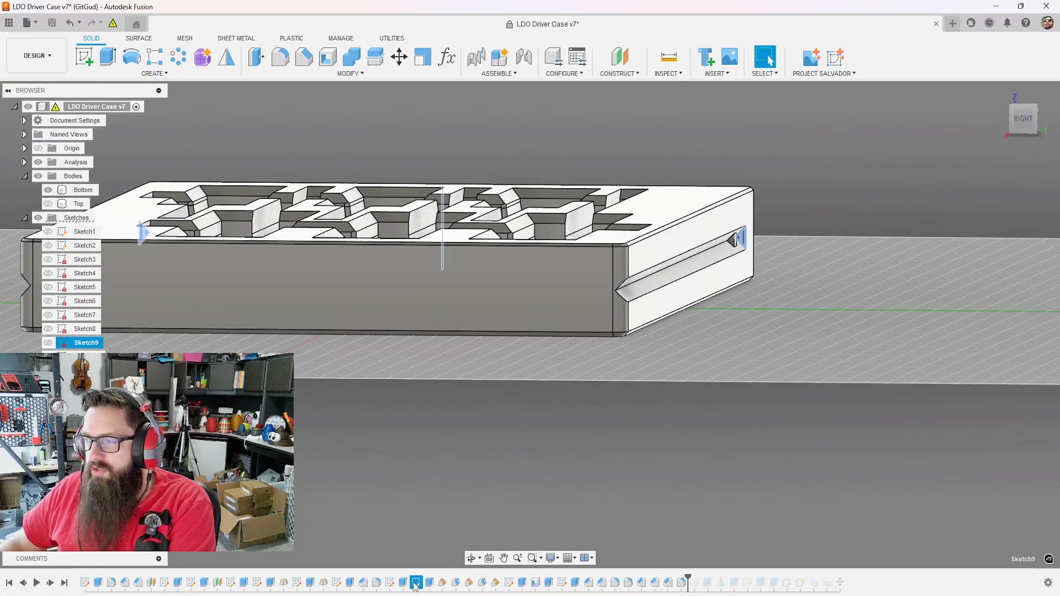
click(389, 583)
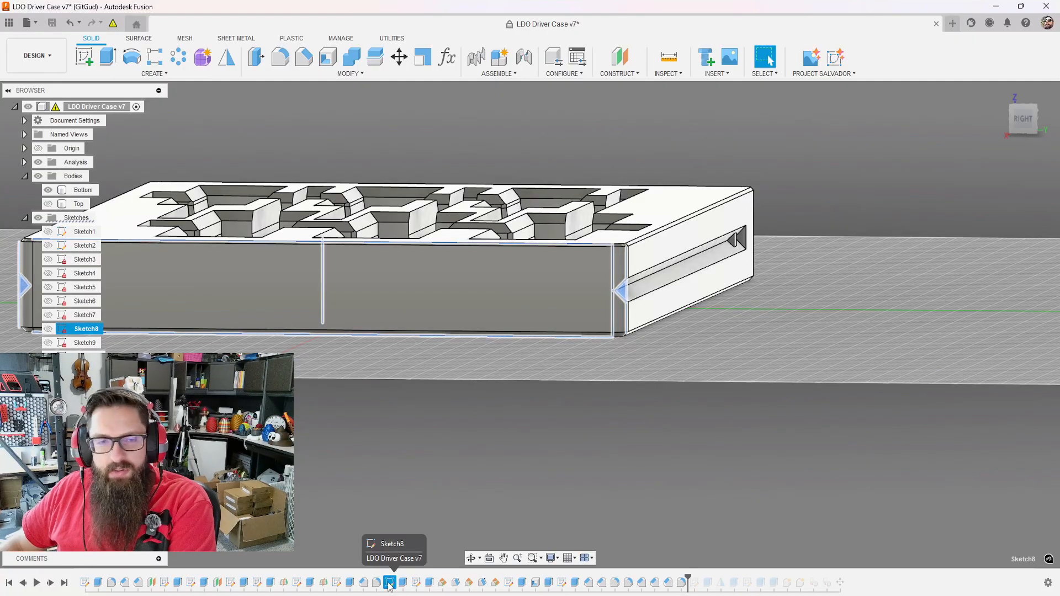
right_click(389, 584)
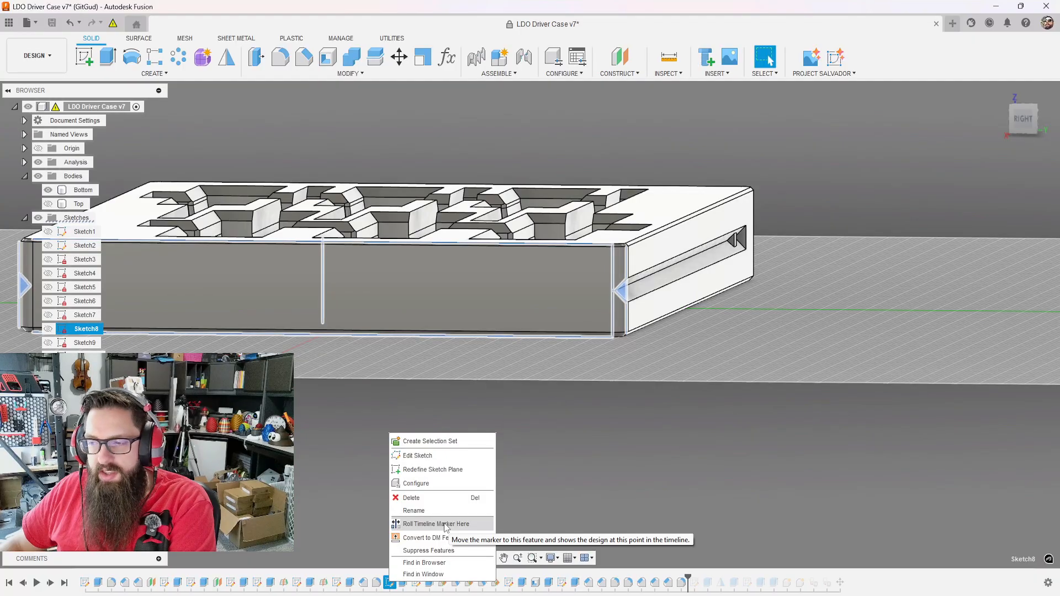
click(694, 457)
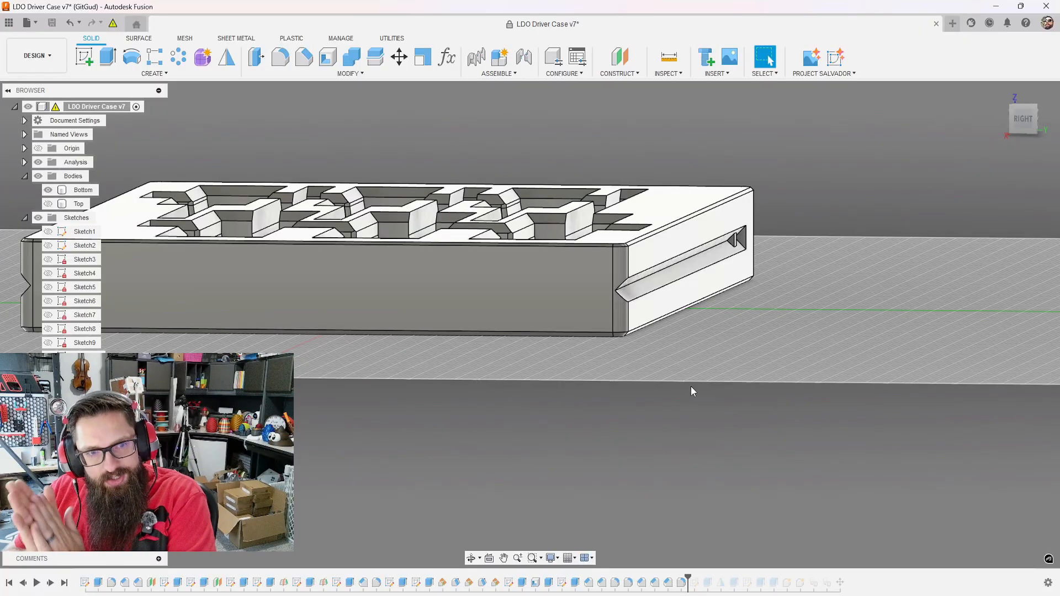
click(678, 257)
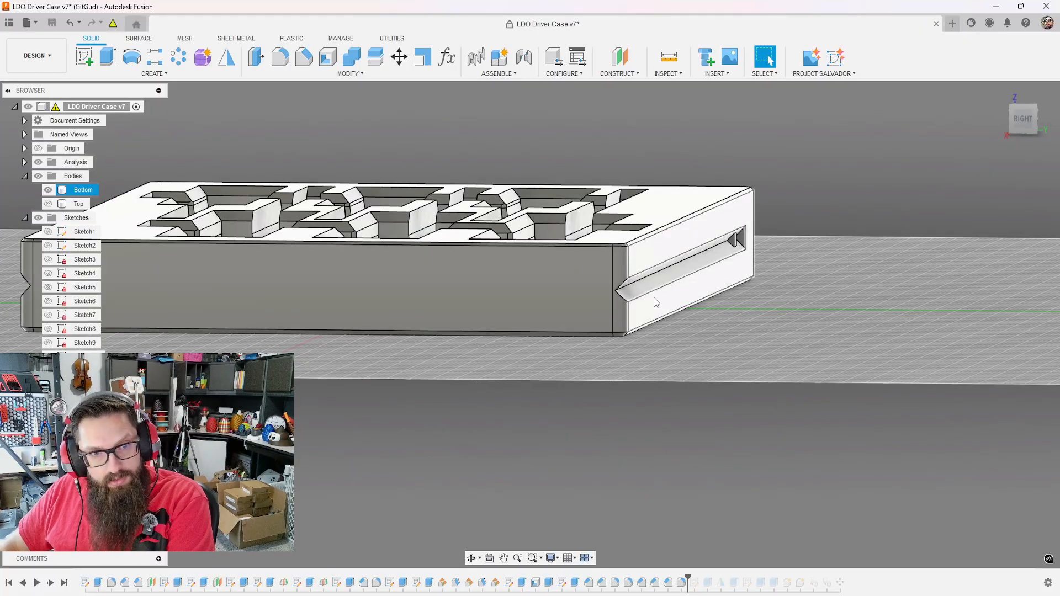
scroll(664, 273, down, 3)
click(710, 303)
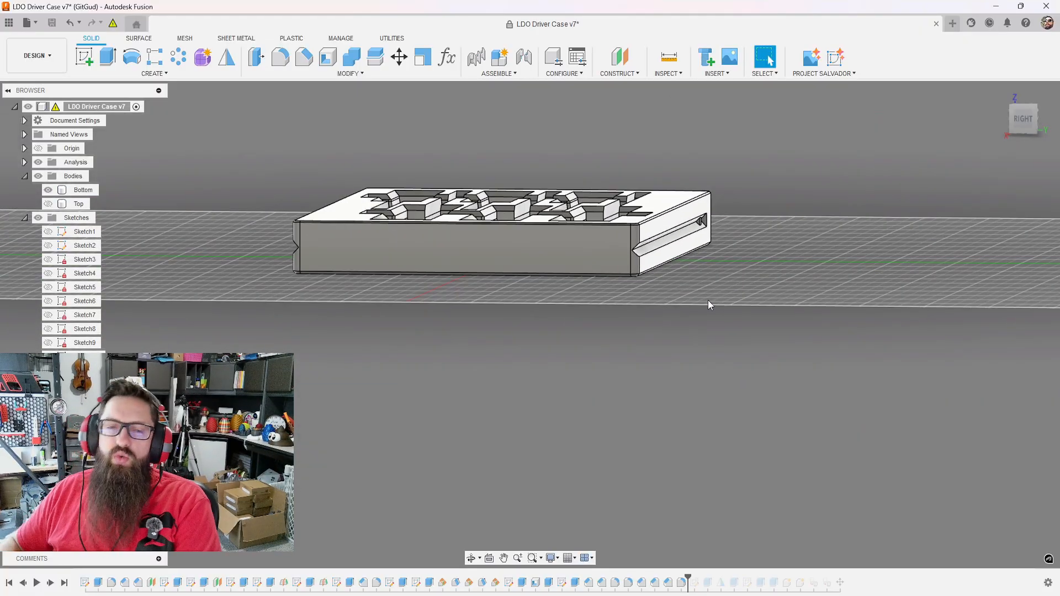
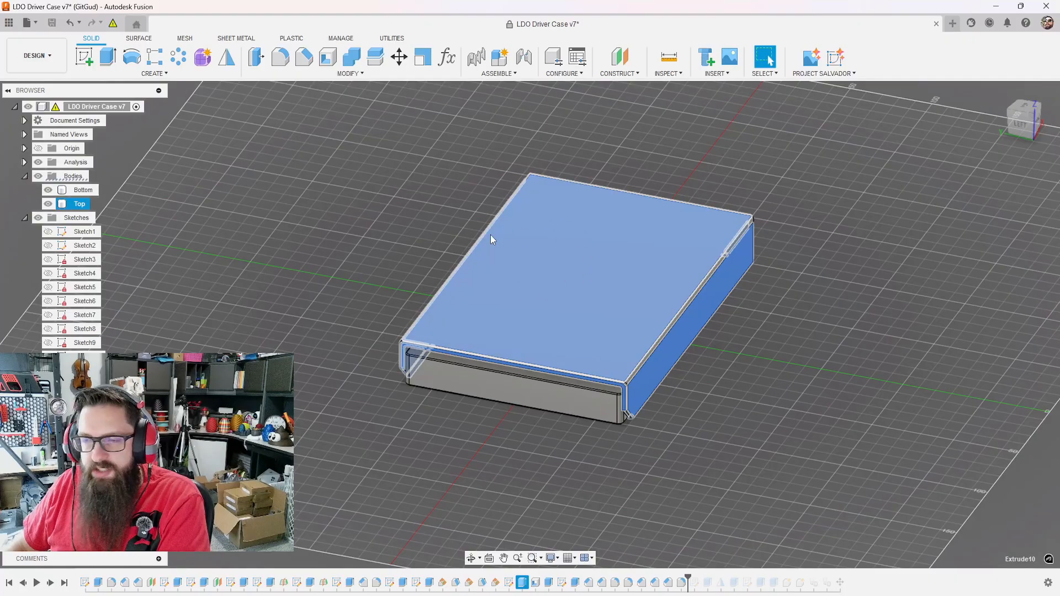
- Inspect the closed case squarely from the left, hide the Top, and examine the Bottom's upper face and side groove
click(1021, 124)
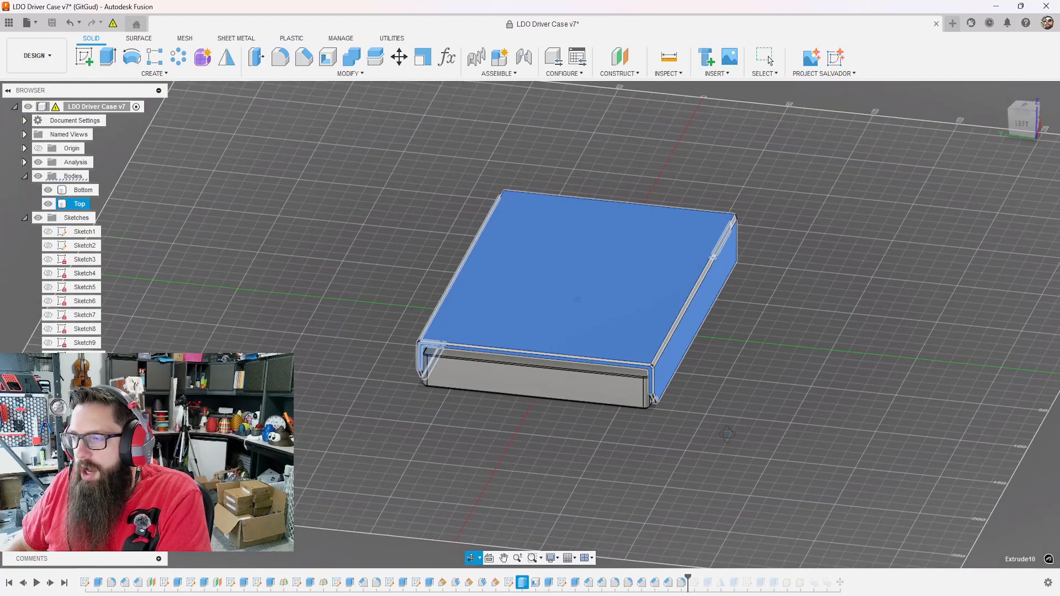
click(1019, 122)
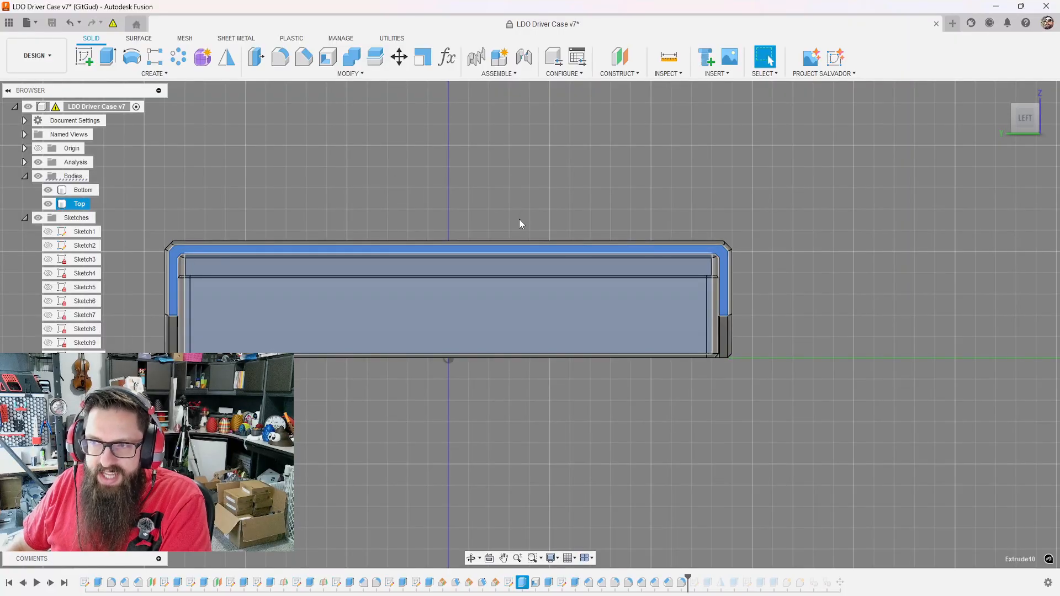
click(513, 254)
shift+middle_drag(513, 253, 773, 403)
click(843, 420)
scroll(495, 433, up, 4)
click(492, 396)
shift+middle_drag(492, 397, 450, 412)
scroll(497, 403, down, 5)
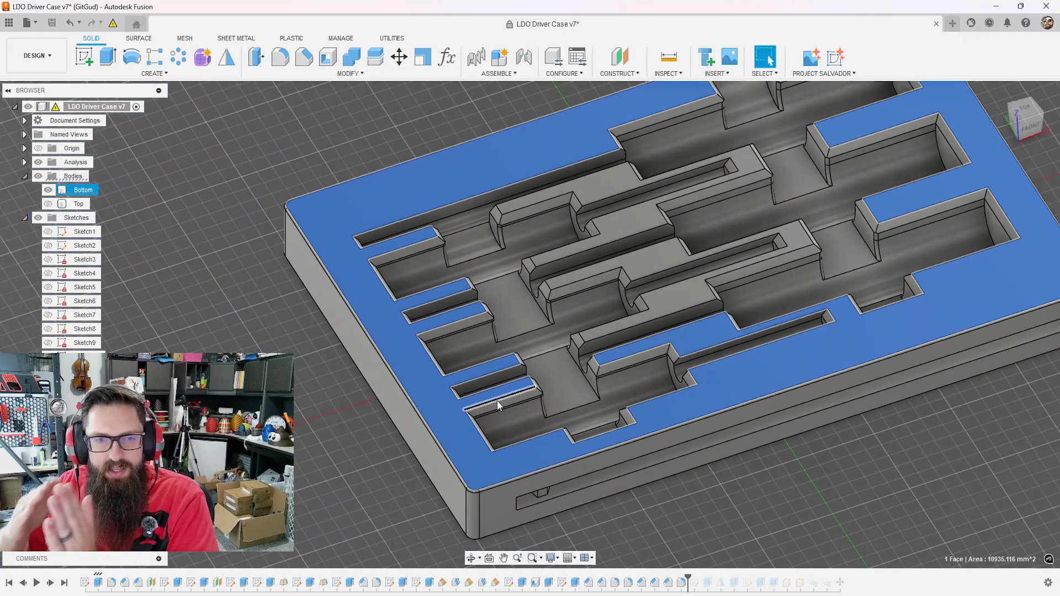
scroll(380, 336, down, 5)
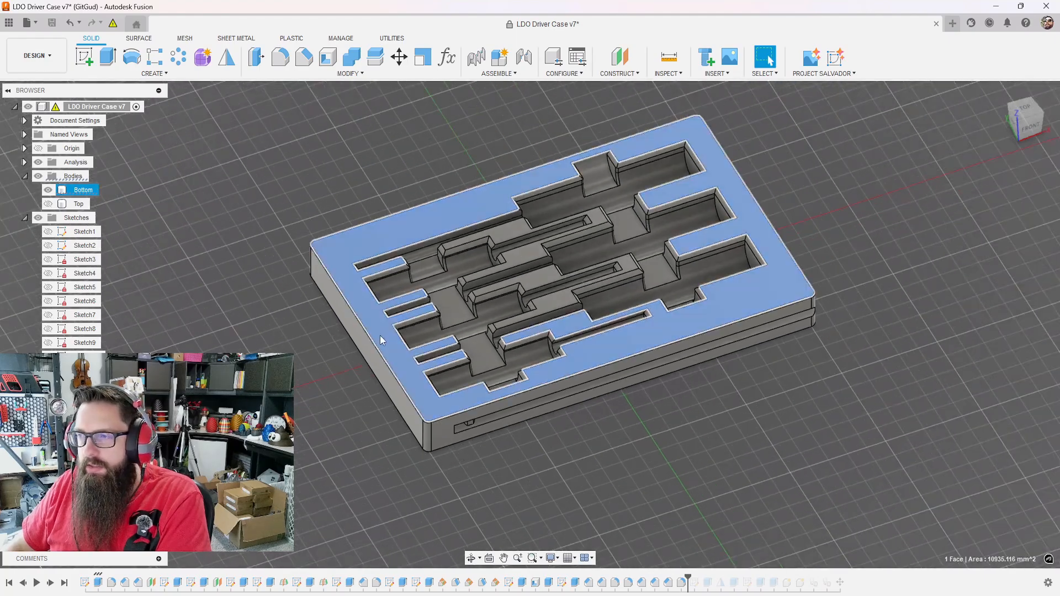
shift+middle_drag(380, 336, 585, 438)
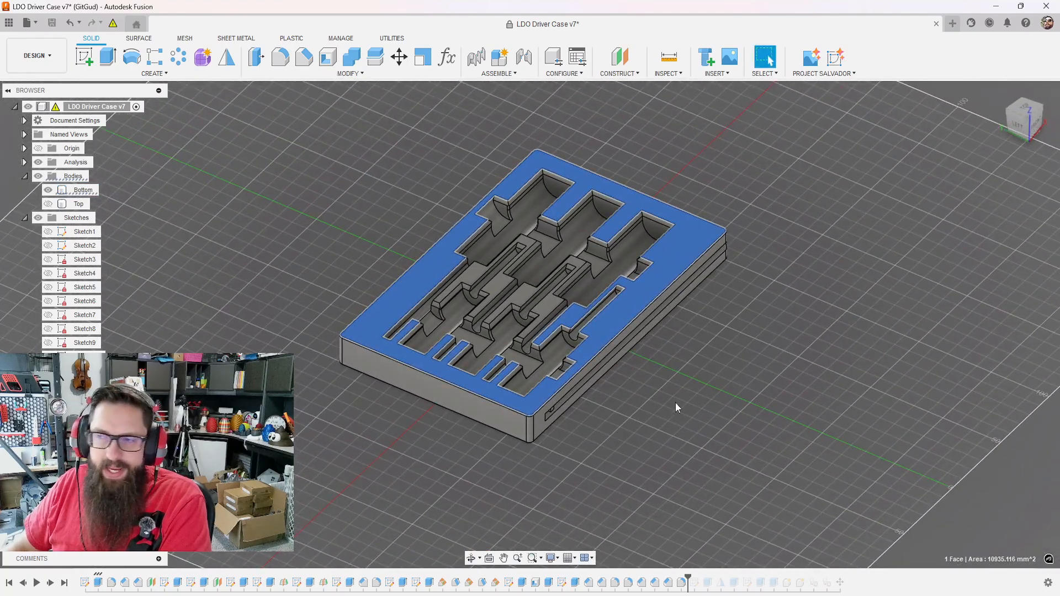
shift+middle_drag(675, 403, 685, 423)
click(685, 423)
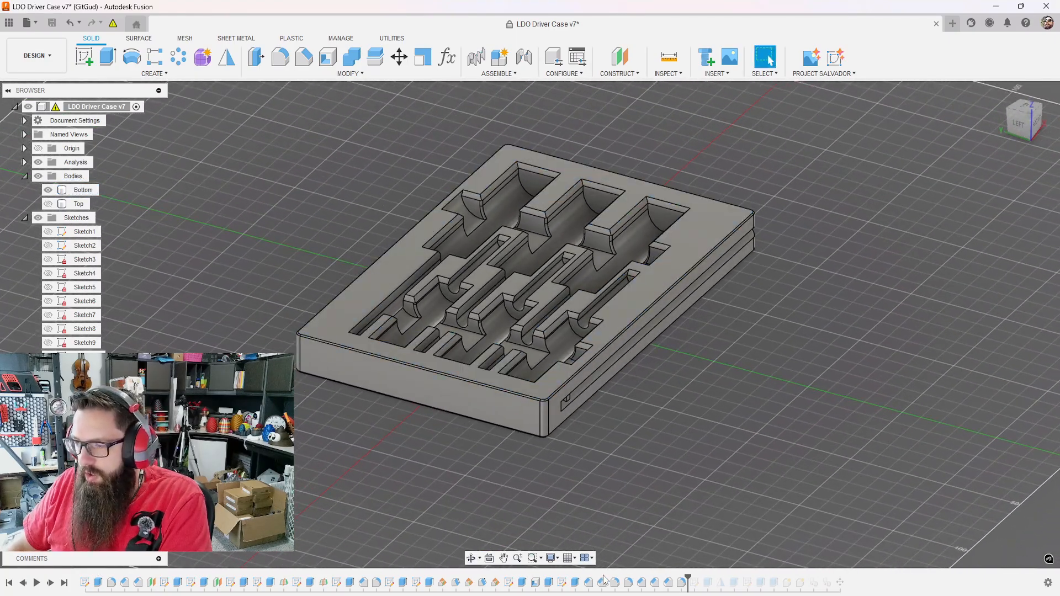
- Show the Top body and roll the timeline marker back to Extrude10, the extrusion that forms it
click(49, 204)
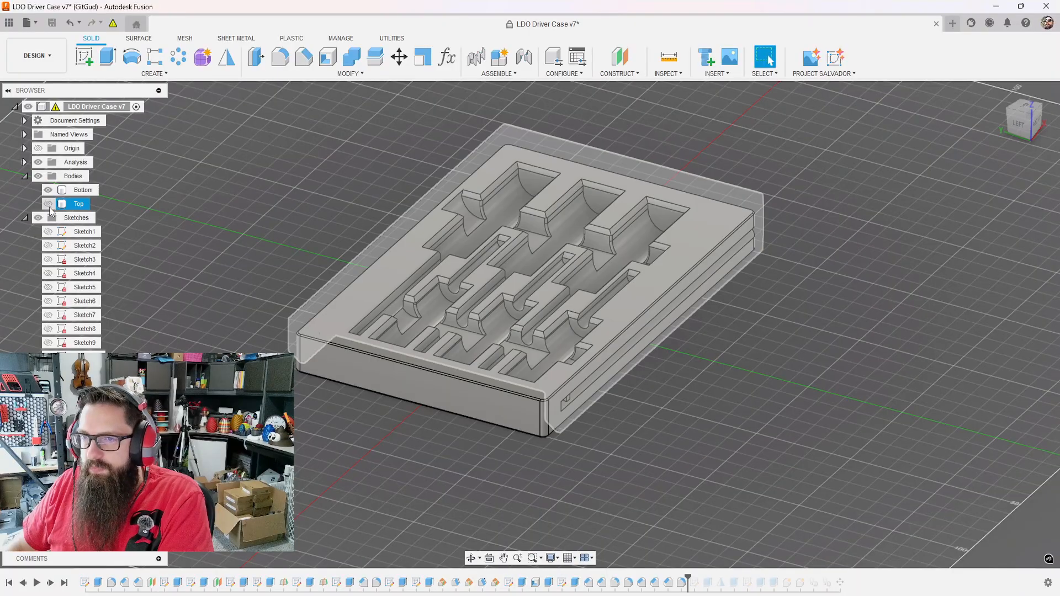
click(575, 261)
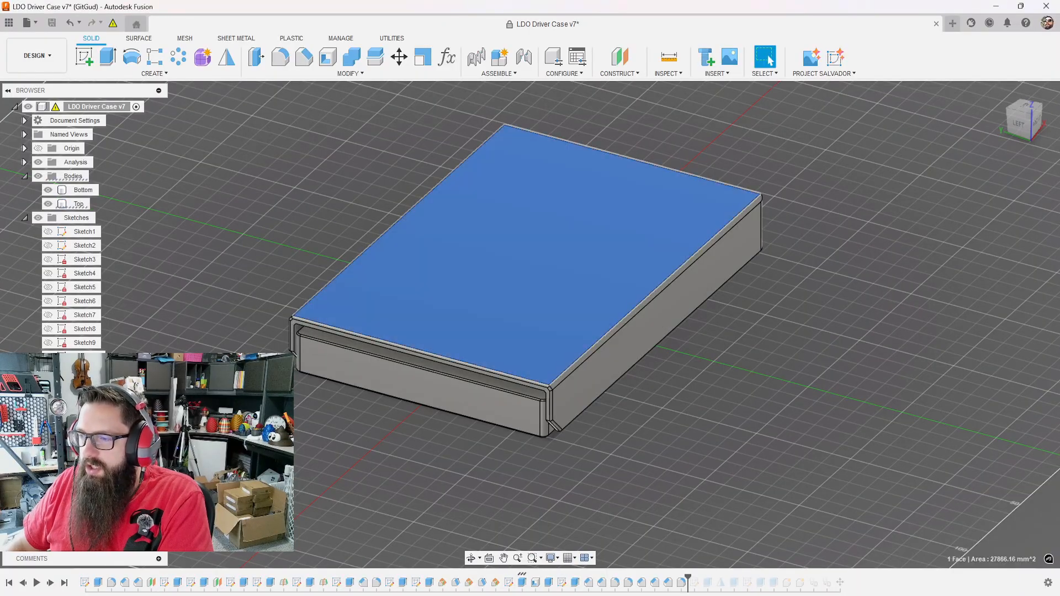
right_click(521, 580)
click(572, 526)
click(492, 300)
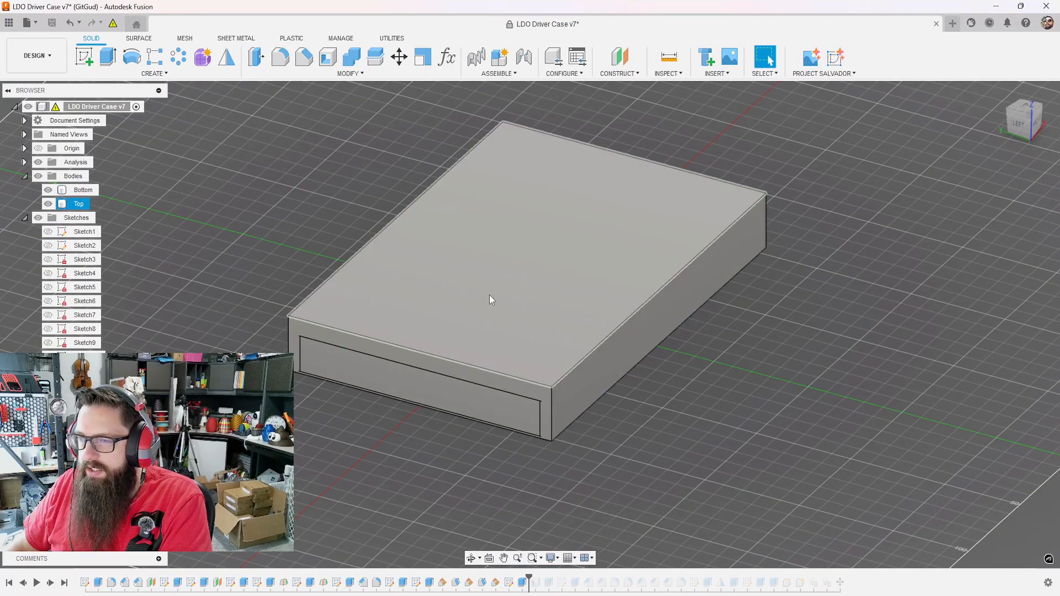
- Edit Extrude10, the extrusion that forms the Top, and set its start offset to 1 mm
double_click(523, 584)
shift+middle_drag(625, 455, 669, 408)
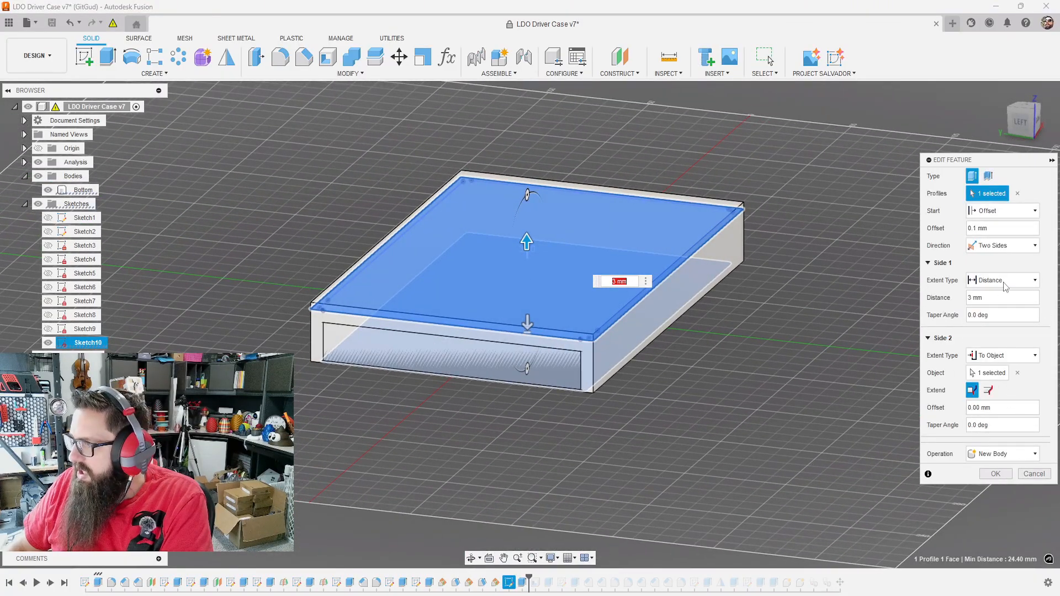
click(996, 228)
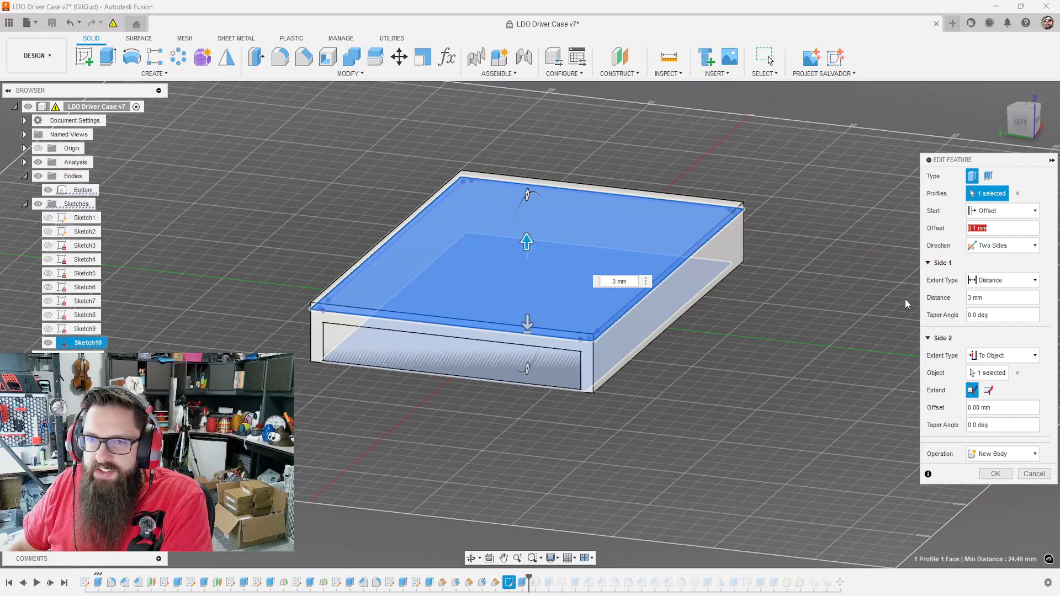
shift+middle_drag(679, 389, 718, 373)
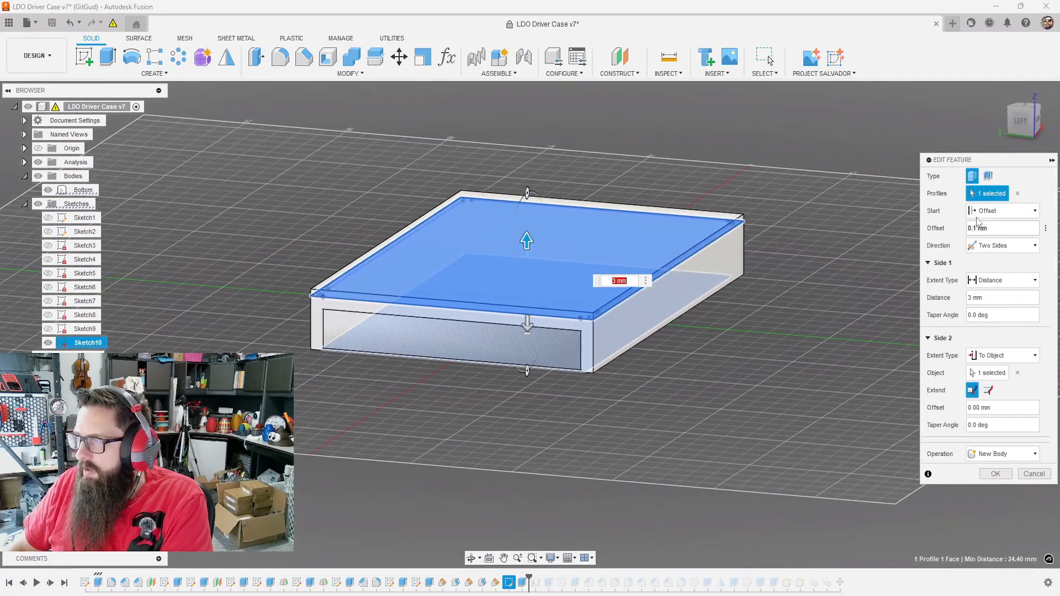
click(995, 230)
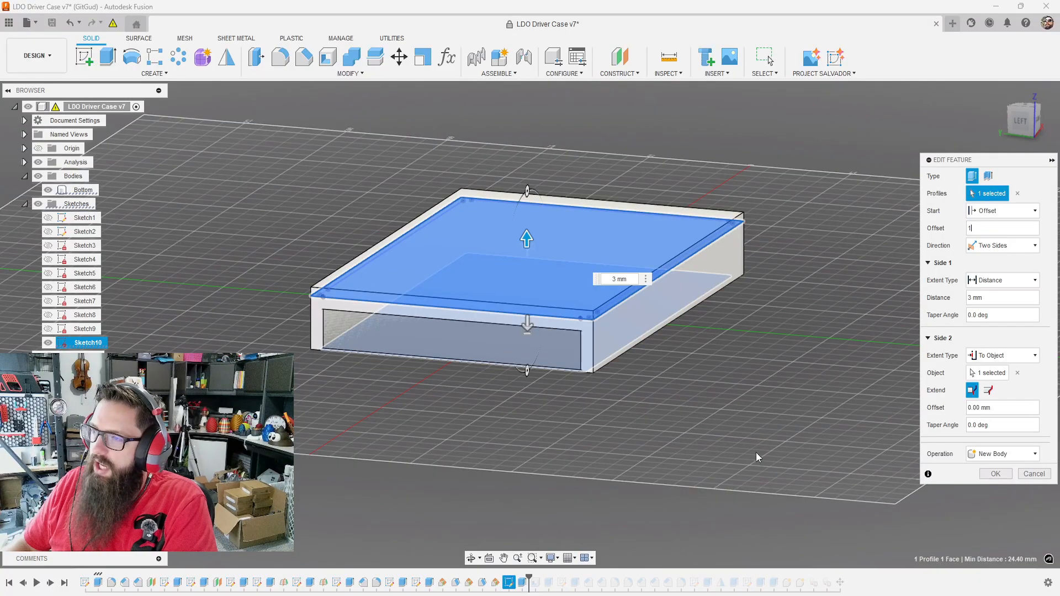
shift+middle_drag(530, 441, 530, 277)
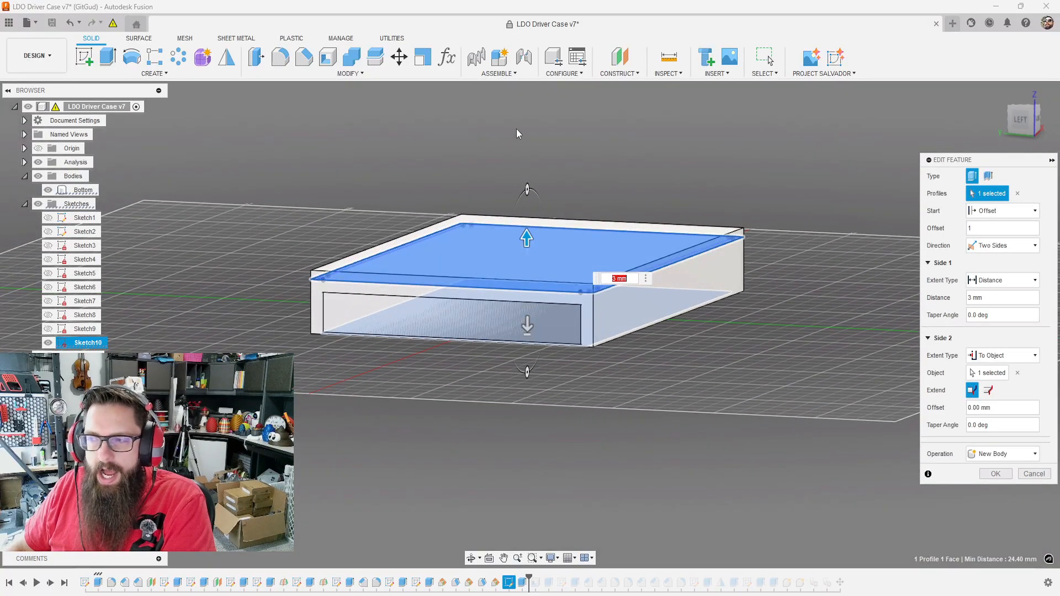
click(996, 473)
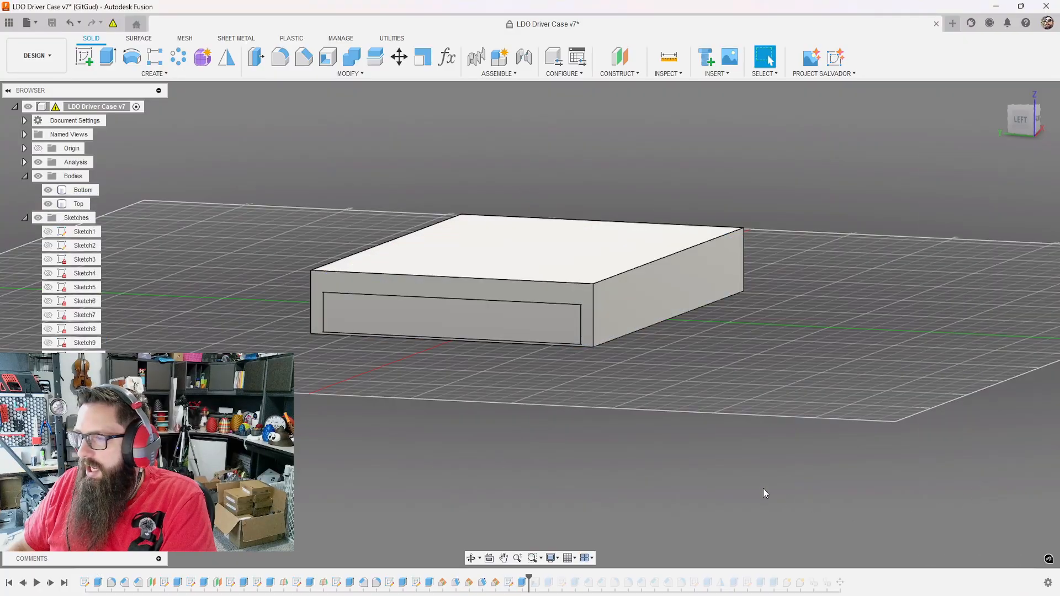
- Roll the timeline marker forward past the features that hollow the Top and show Sketch4, the sketch with the three handle circles
click(56, 582)
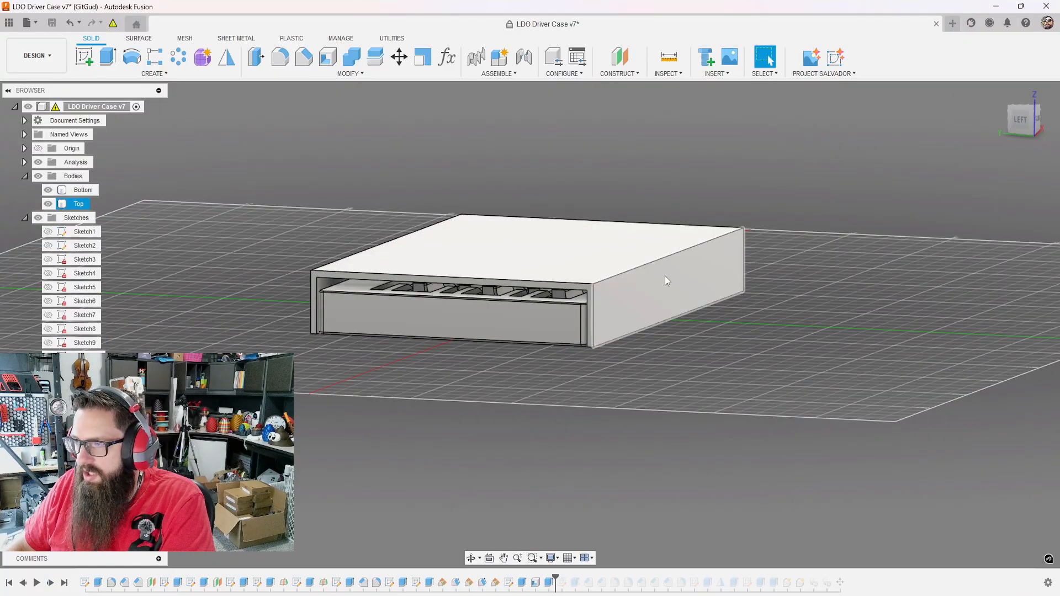
mouse_move(665, 276)
shift+middle_down()
mouse_move(607, 409)
mouse_move(607, 436)
shift+middle_up()
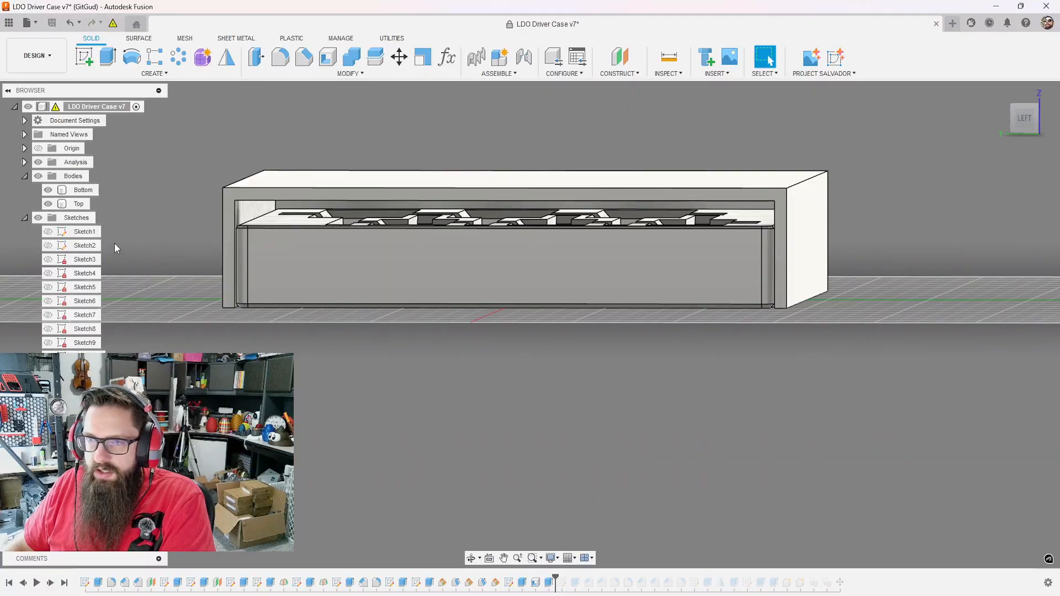
click(84, 232)
click(83, 259)
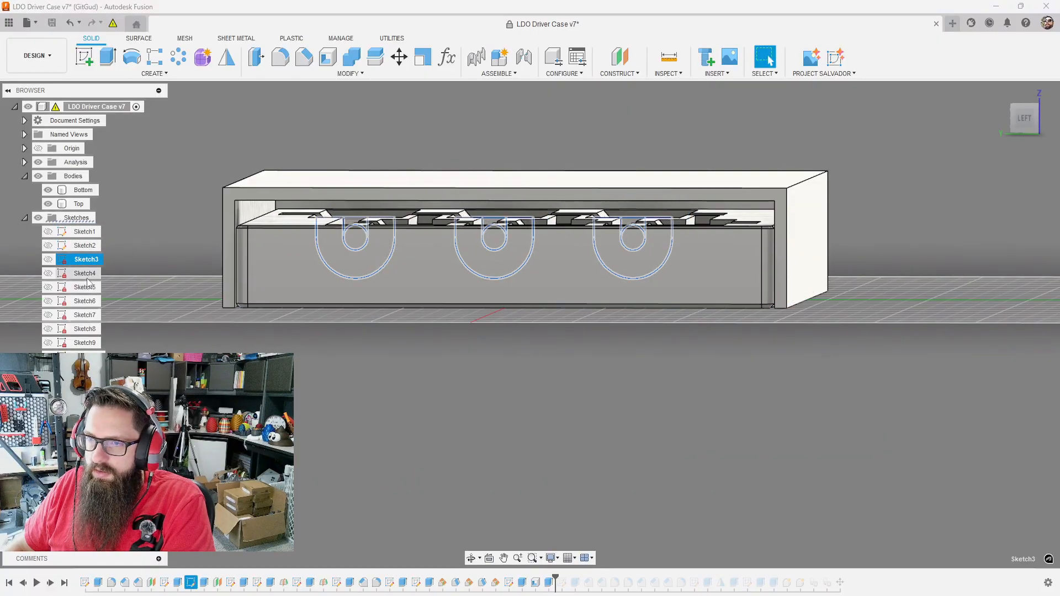
click(85, 275)
click(48, 273)
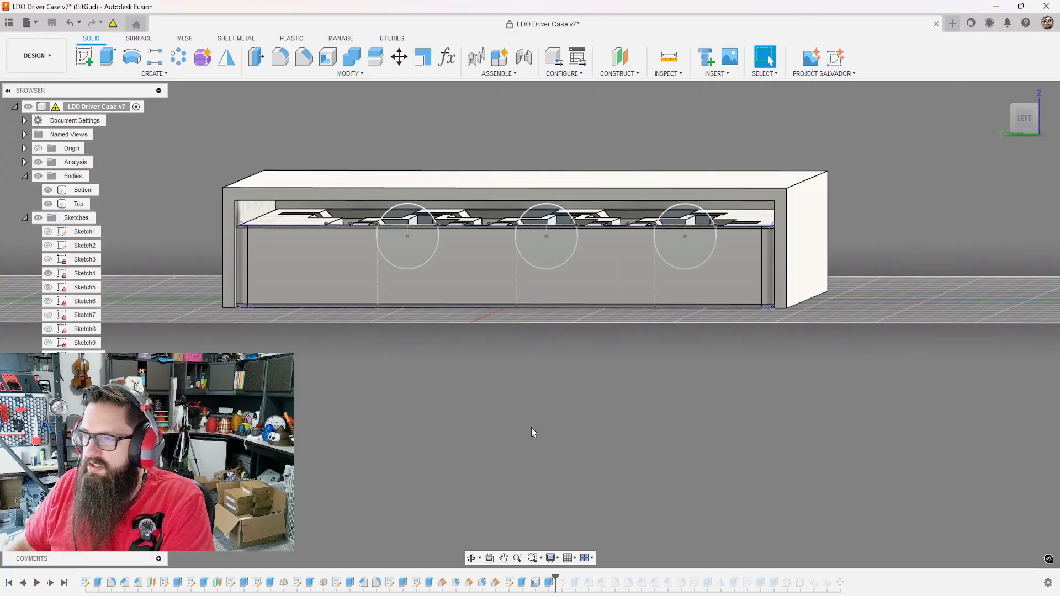
- Examine the gap between the Sketch4 circles and the Top's inner ceiling squarely from the left
shift+middle_drag(532, 428, 965, 140)
click(1022, 121)
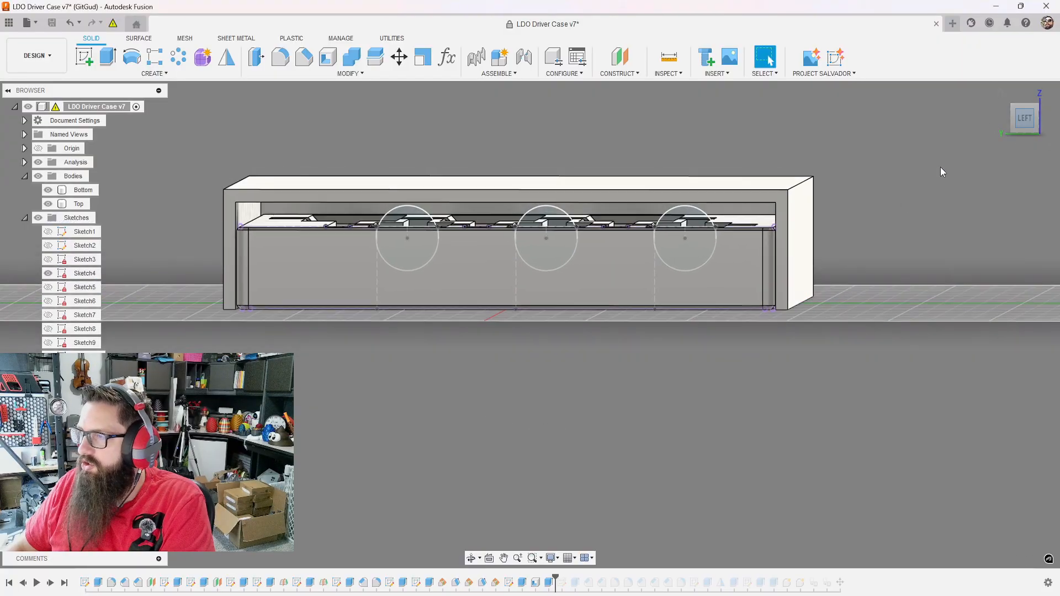
scroll(714, 196, up, 5)
click(714, 197)
click(710, 195)
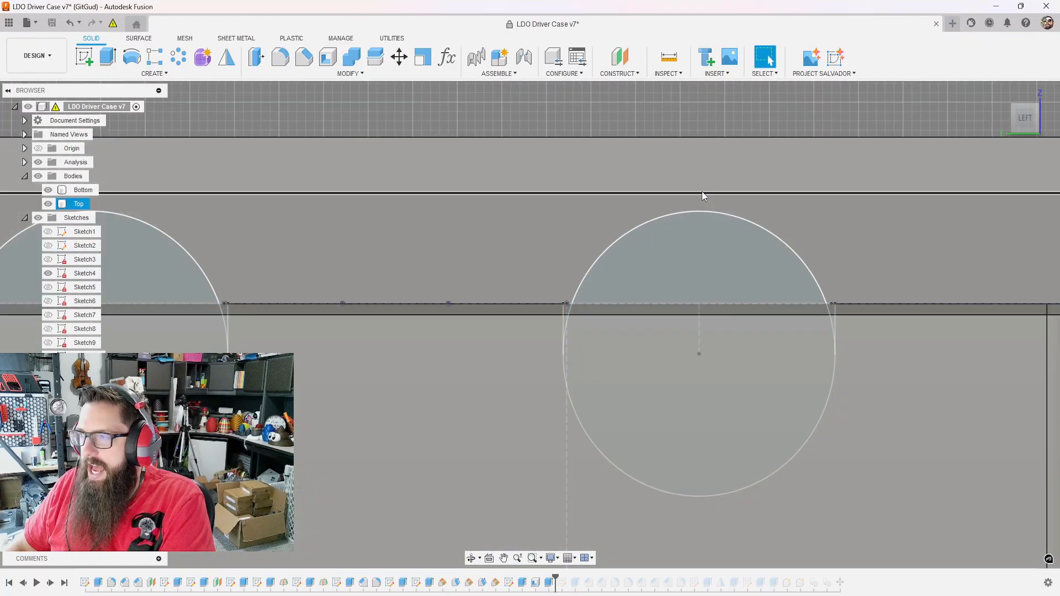
key(Escape)
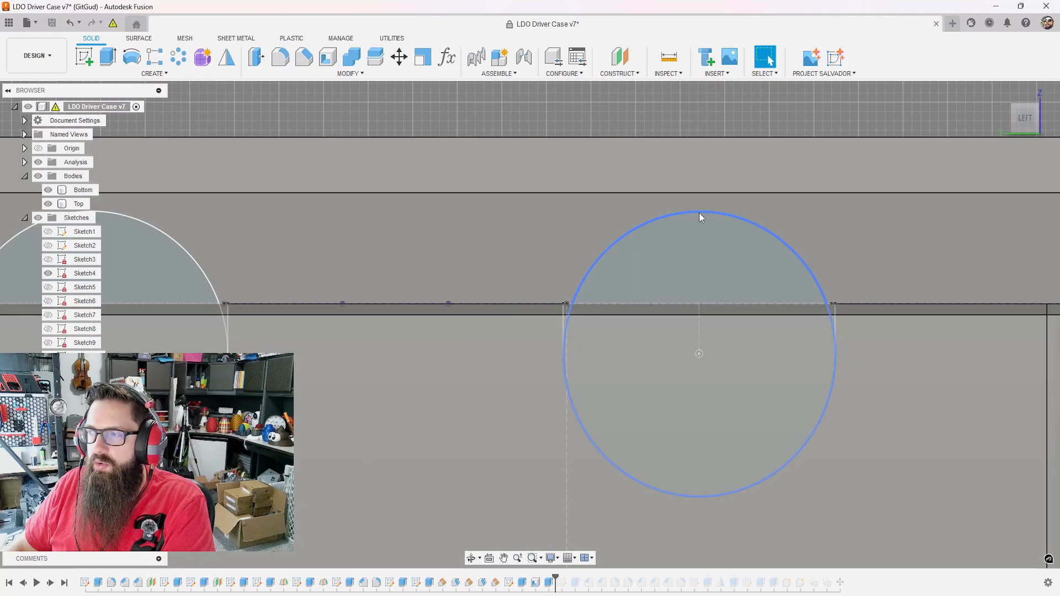
click(698, 212)
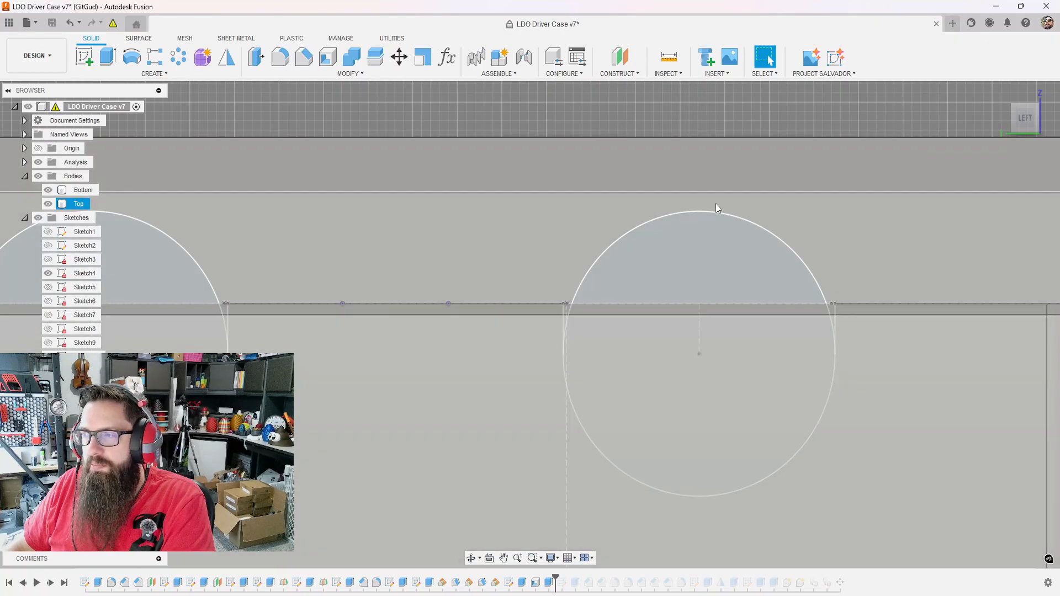
scroll(704, 211, down, 10)
click(591, 184)
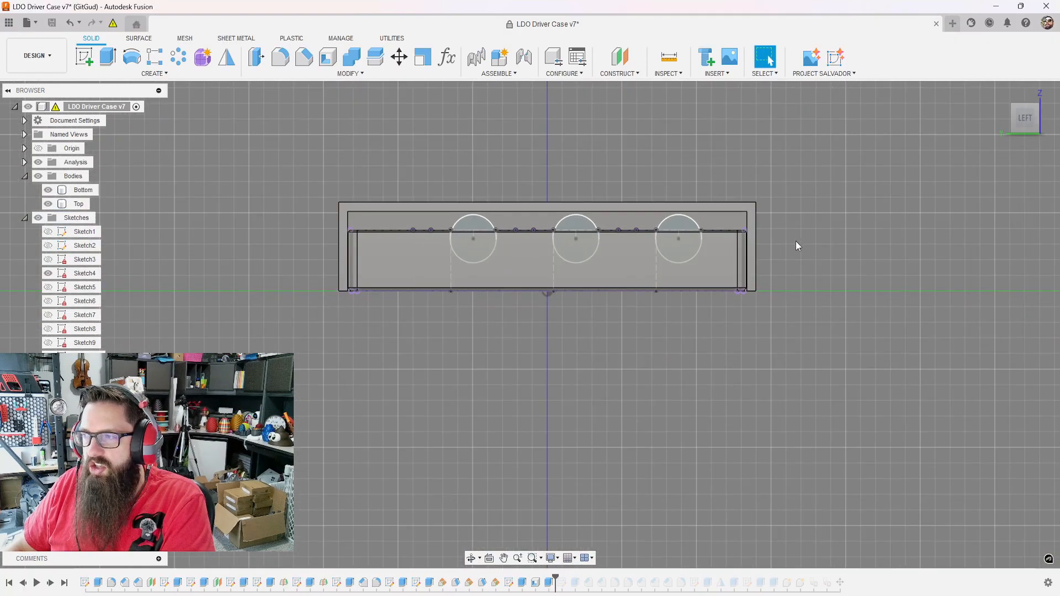
- Hide the Top body and Sketch4 to expose the Bottom's pockets
shift+middle_drag(796, 241, 604, 250)
key(v)
shift+middle_drag(807, 432, 701, 415)
key(Escape)
click(48, 273)
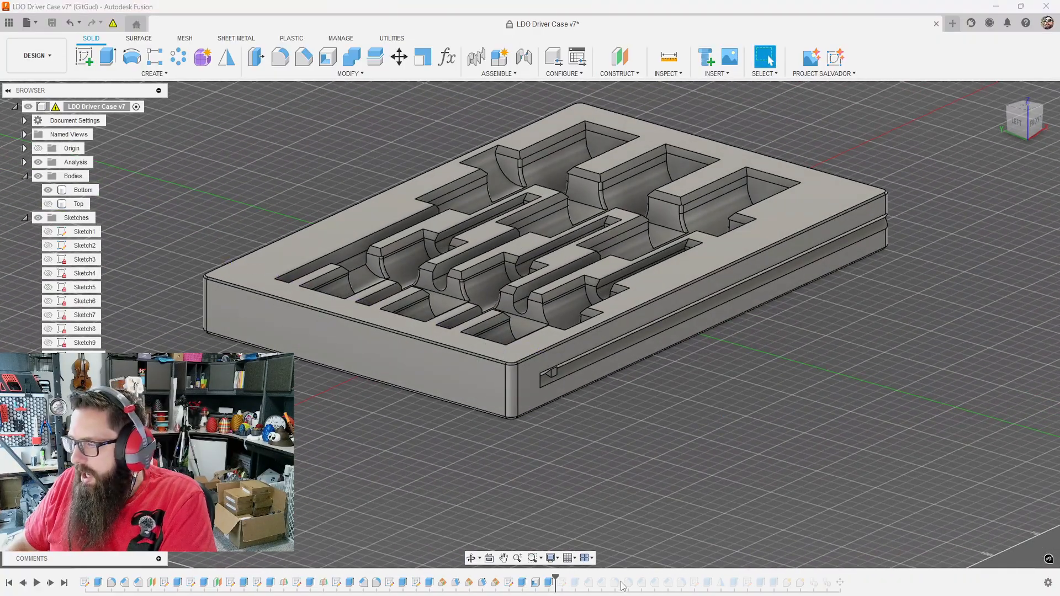
- Roll the timeline marker forward to just after Fillet5 and start a sketch on the flat half-round end wall of a large driver pocket
right_click(682, 584)
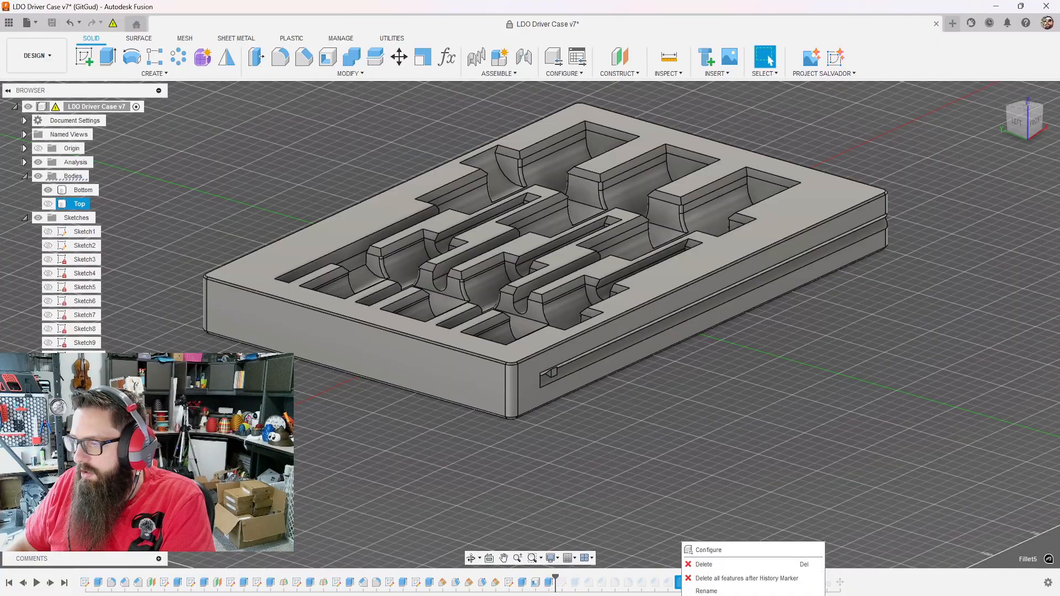
key(Escape)
shift+middle_drag(728, 551, 742, 429)
scroll(339, 302, up, 5)
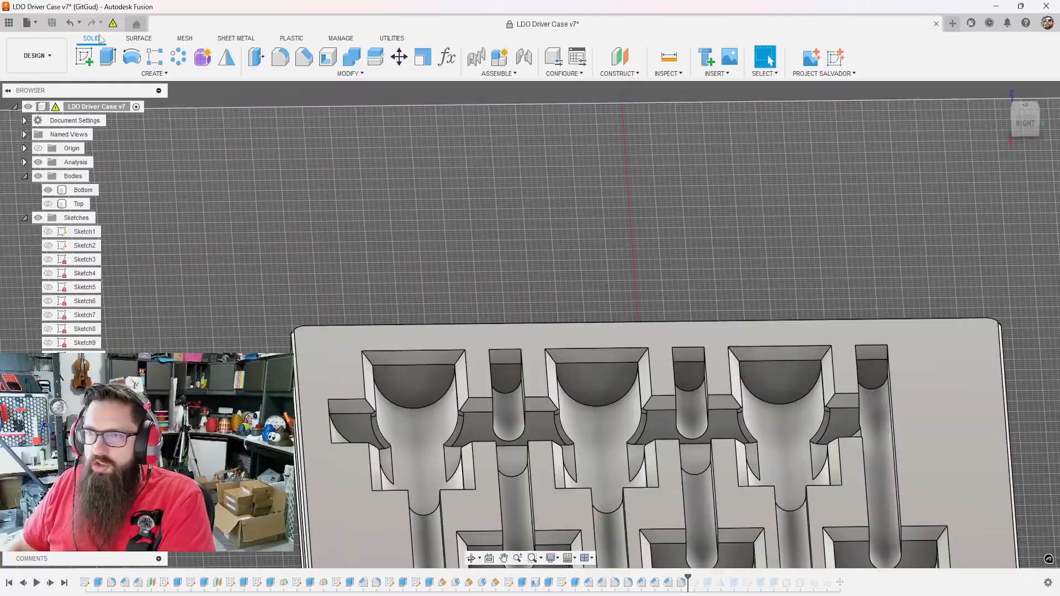
click(84, 56)
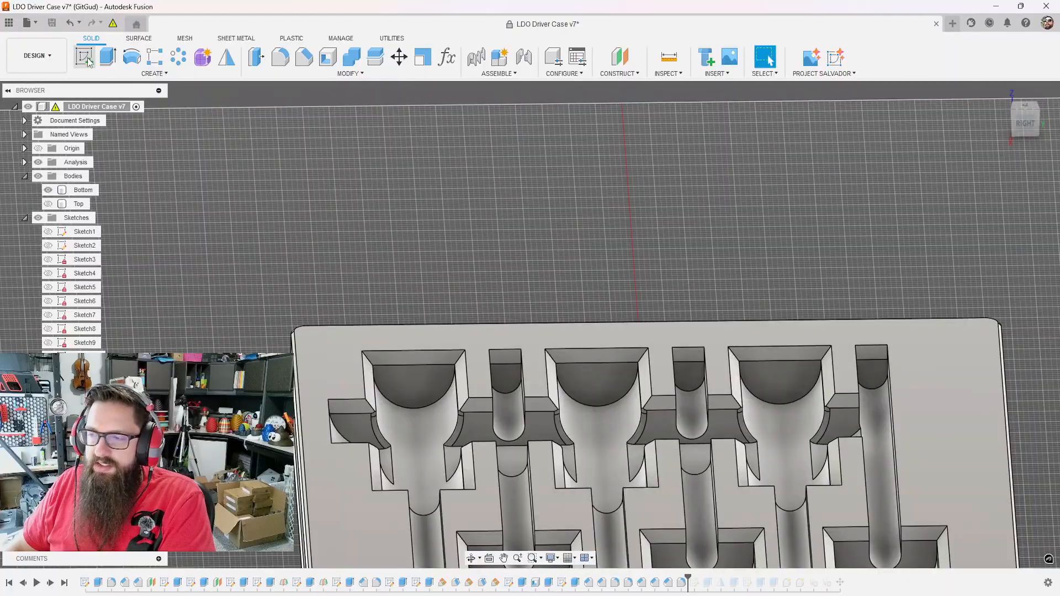
click(419, 388)
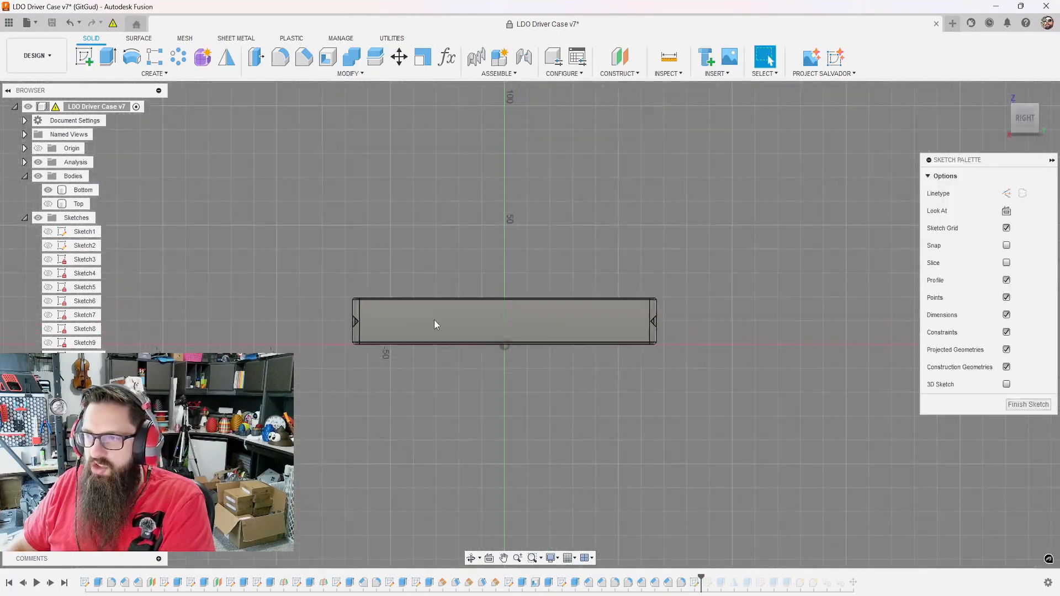
- Examine the Bottom's upper face and the pocket end walls along the new sketch plane
shift+middle_drag(434, 320, 445, 325)
scroll(479, 376, down, 5)
scroll(479, 377, up, 5)
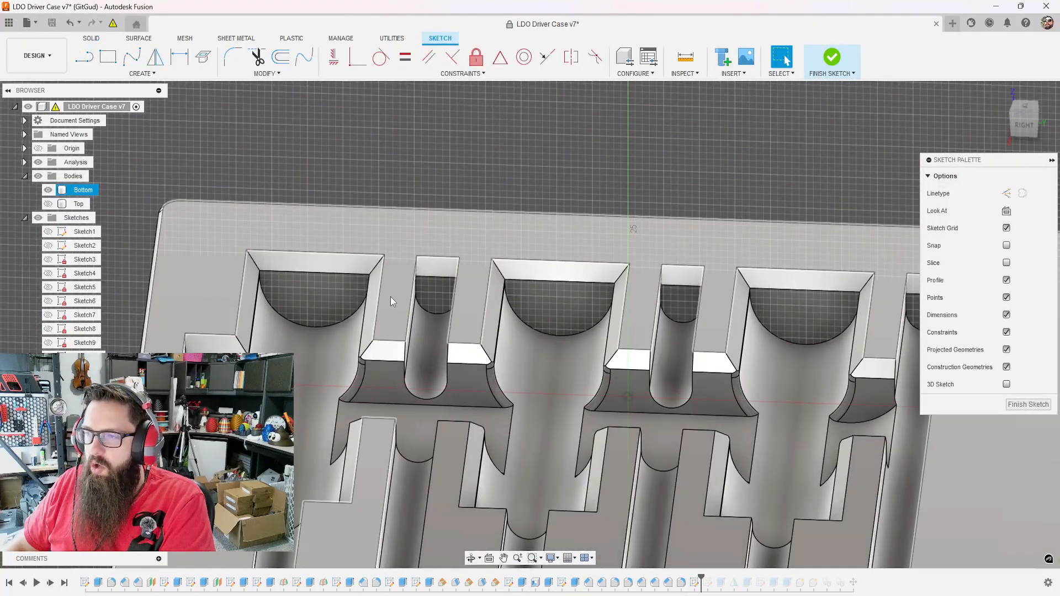
click(390, 297)
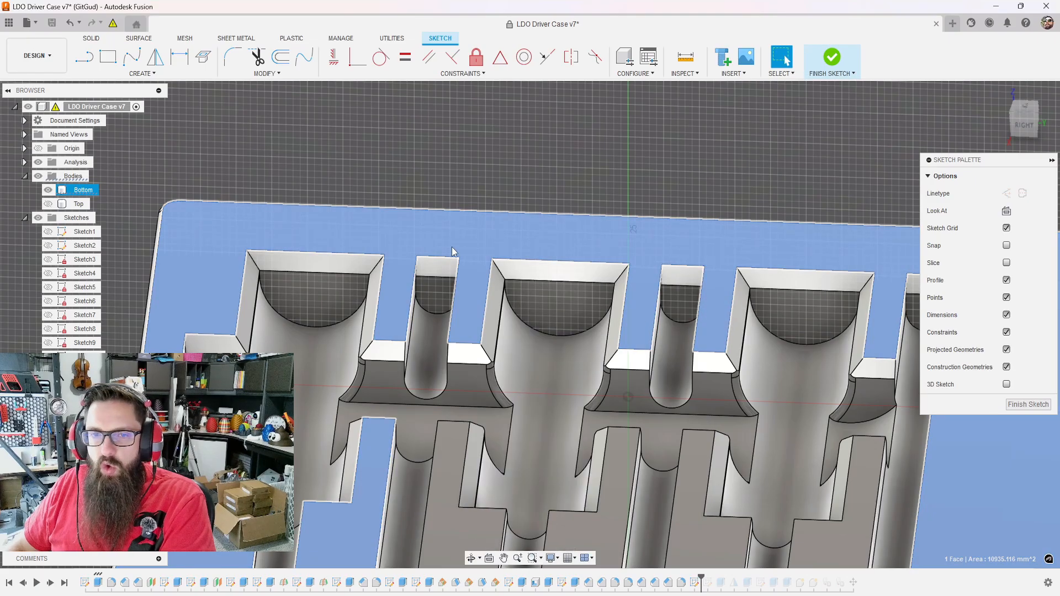
middle_drag(882, 336, 726, 298)
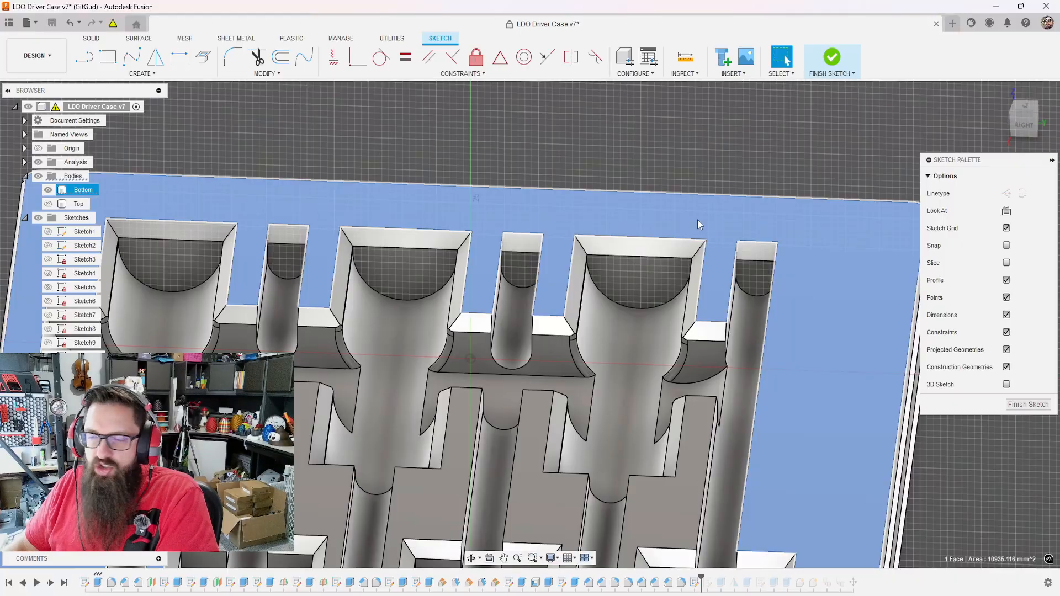
scroll(696, 232, down, 5)
click(818, 389)
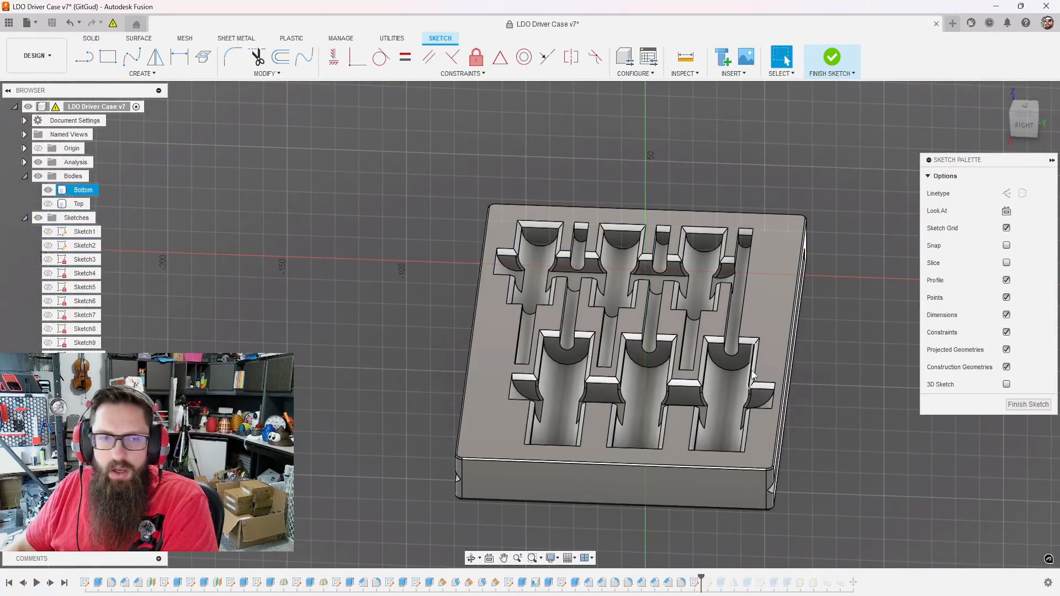
scroll(547, 243, up, 5)
shift+middle_drag(597, 268, 589, 223)
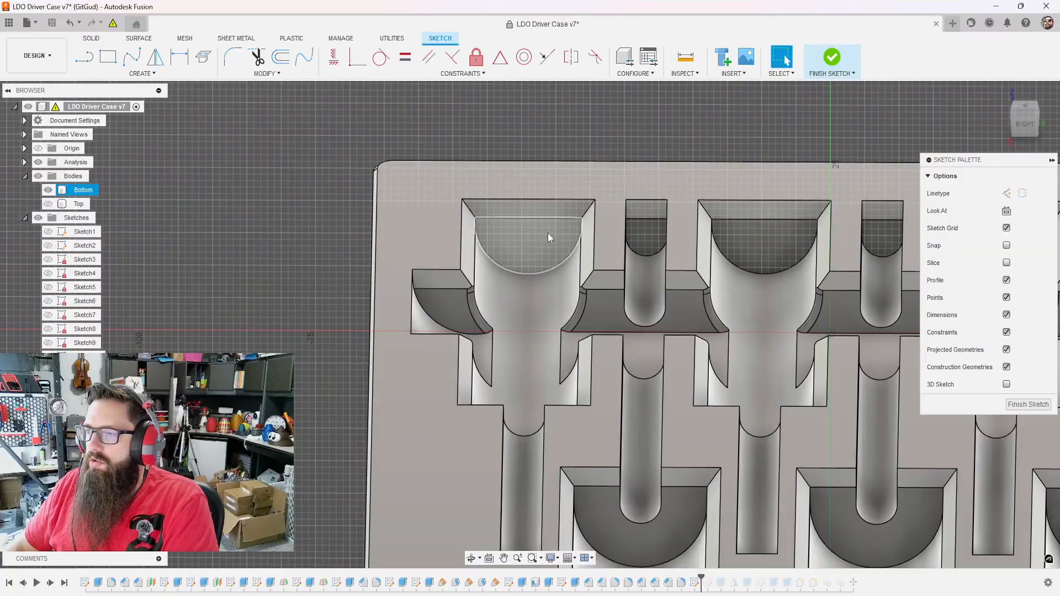
scroll(546, 224, down, 2)
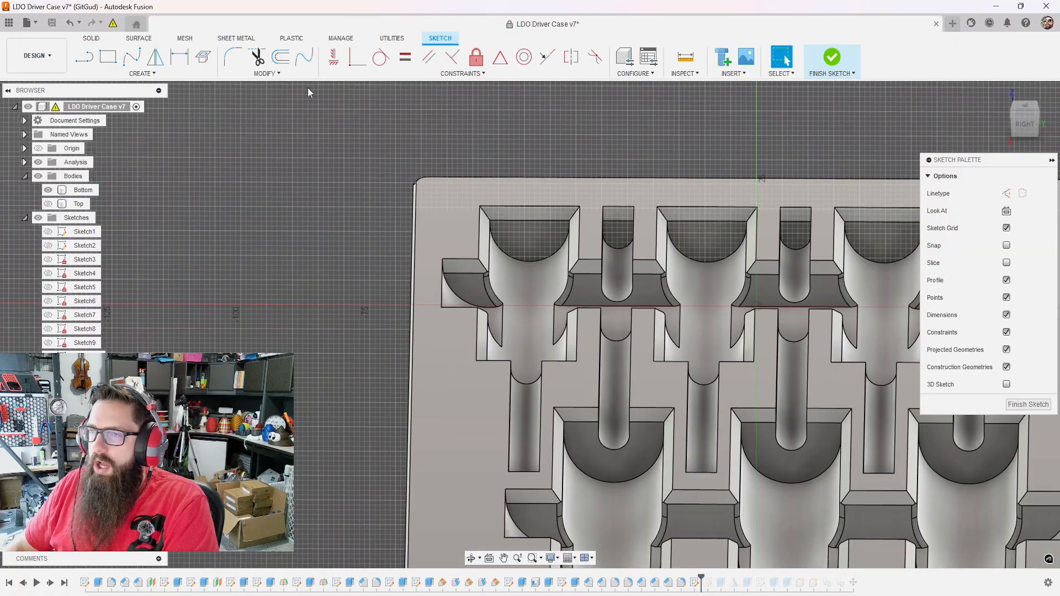
- Intersect the Bottom's upper face with the sketch plane using the Intersect tool, keeping the projection link on
click(207, 59)
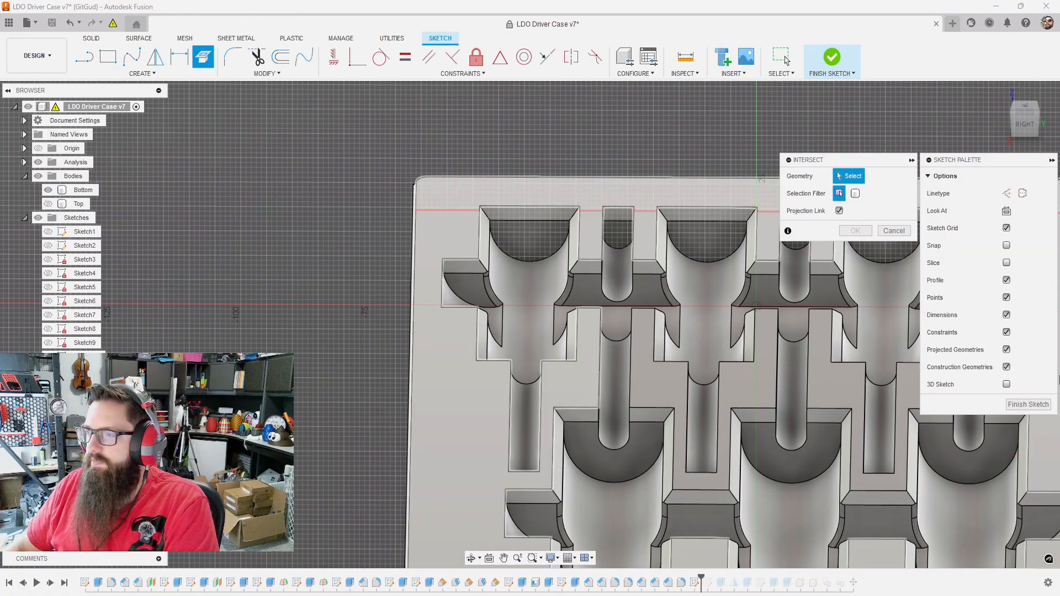
scroll(756, 339, up, 4)
scroll(398, 245, down, 6)
click(401, 124)
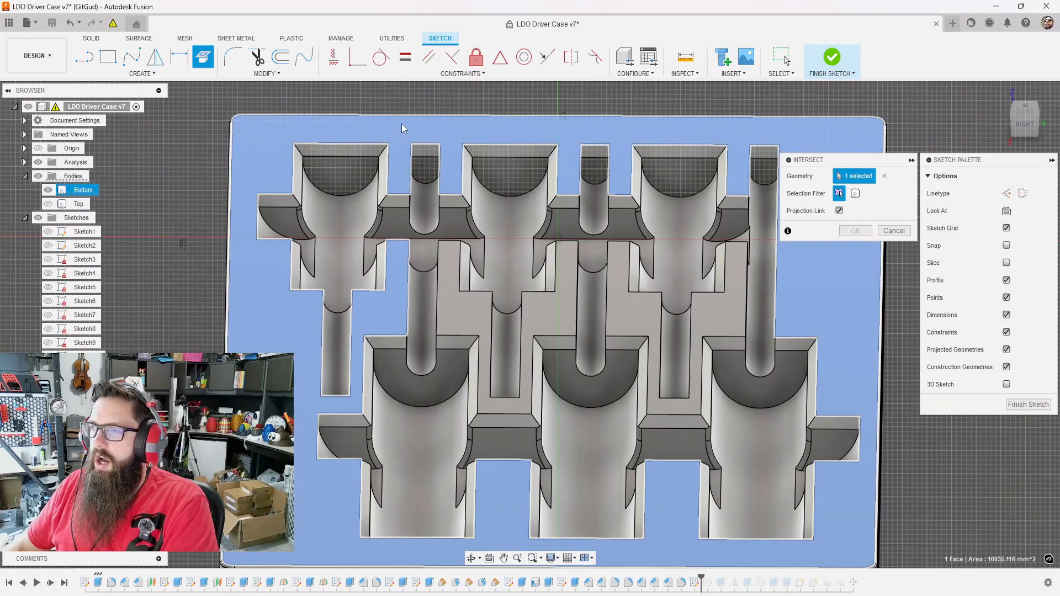
click(855, 231)
- Check the intersected line segments between the pockets on the Bottom's upper face
scroll(850, 232, down, 2)
scroll(504, 223, up, 5)
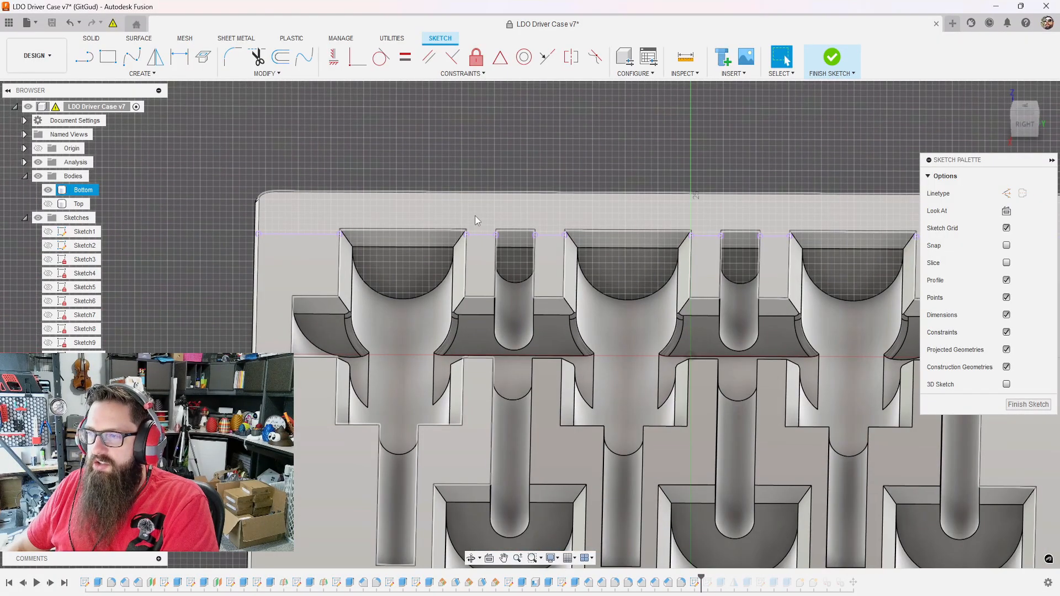
click(475, 236)
click(550, 236)
click(706, 236)
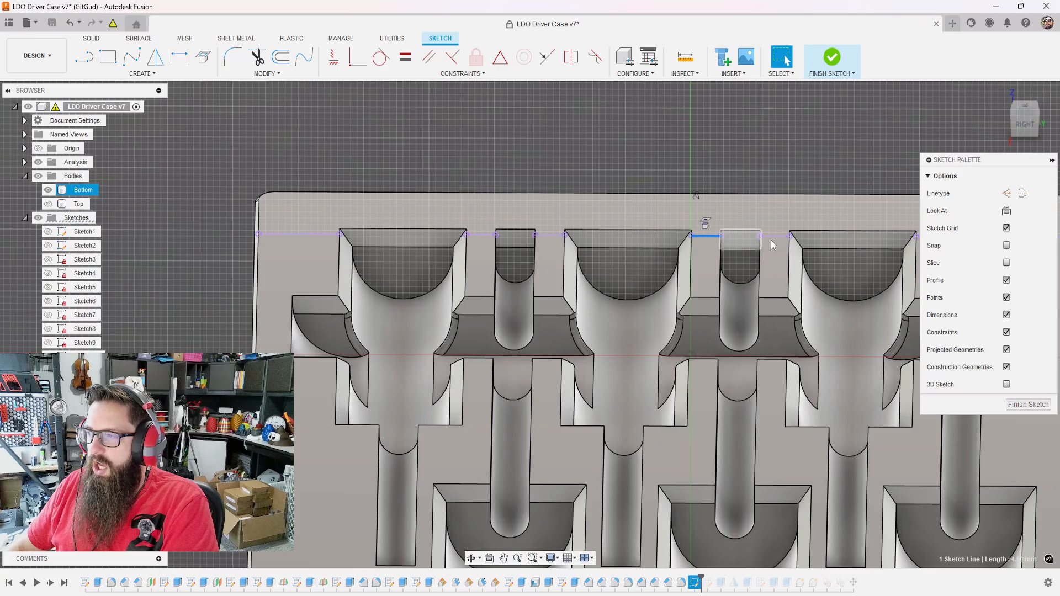
key(Escape)
scroll(718, 221, down, 3)
scroll(646, 210, up, 3)
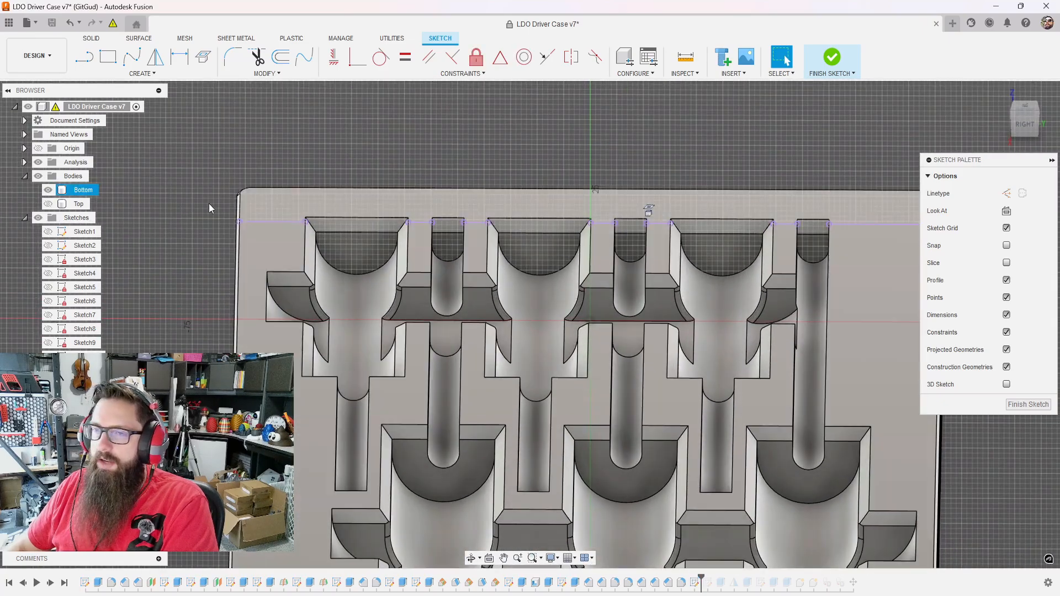
- Intersect the Top's inner ceiling face into the same sketch, leaving both the Bottom and the Top hidden
click(1025, 123)
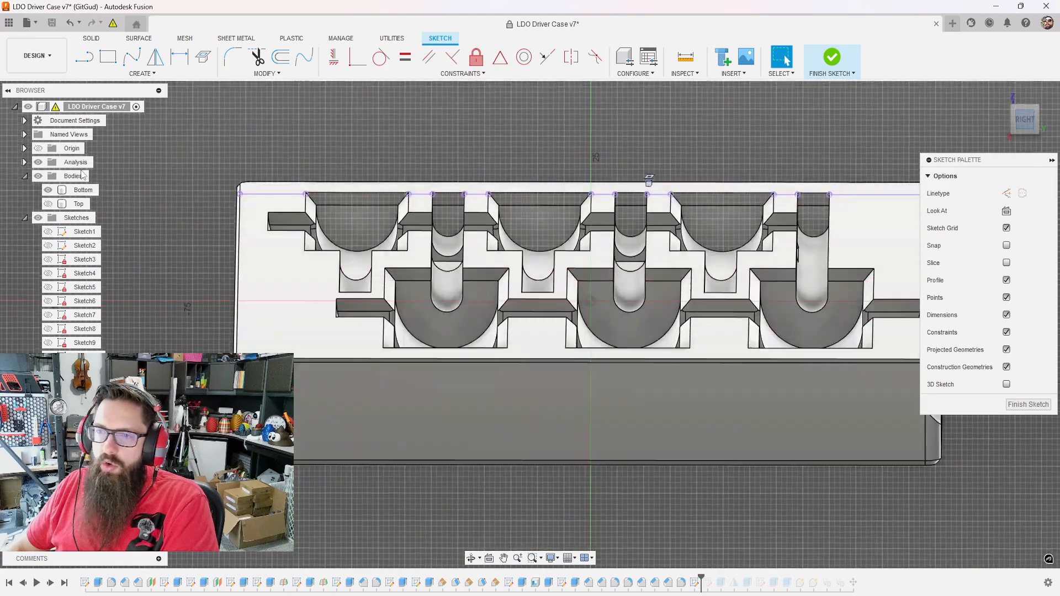
click(48, 204)
shift+middle_drag(386, 248, 281, 47)
click(280, 57)
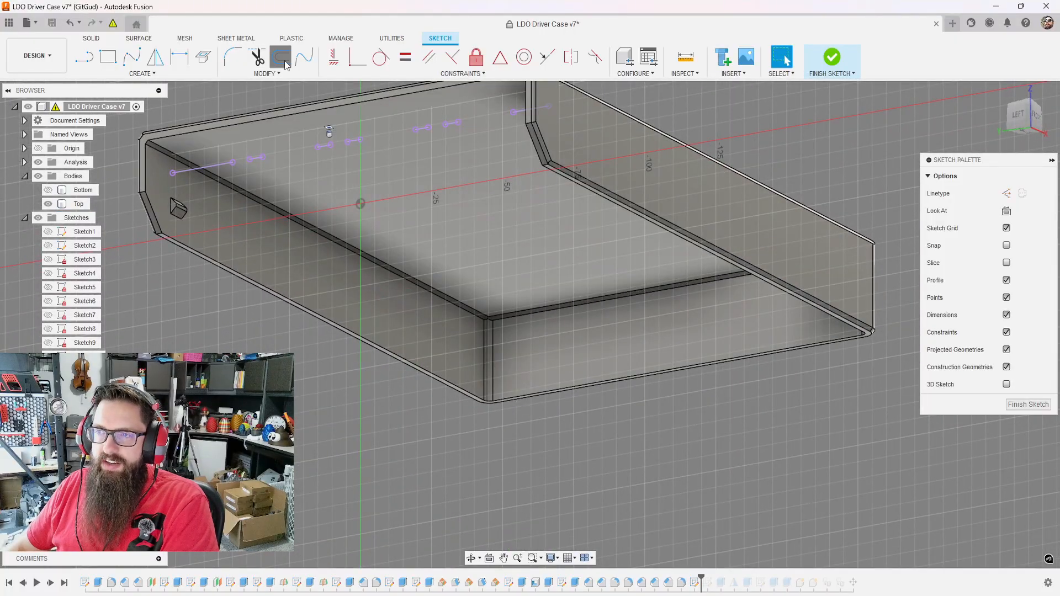
click(203, 57)
click(572, 220)
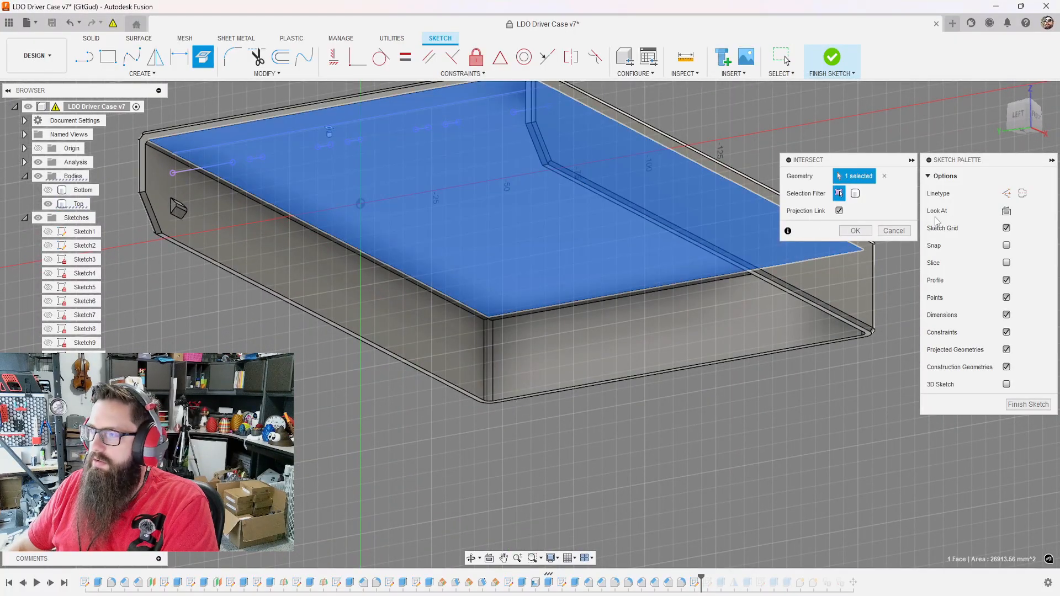
click(855, 231)
click(48, 204)
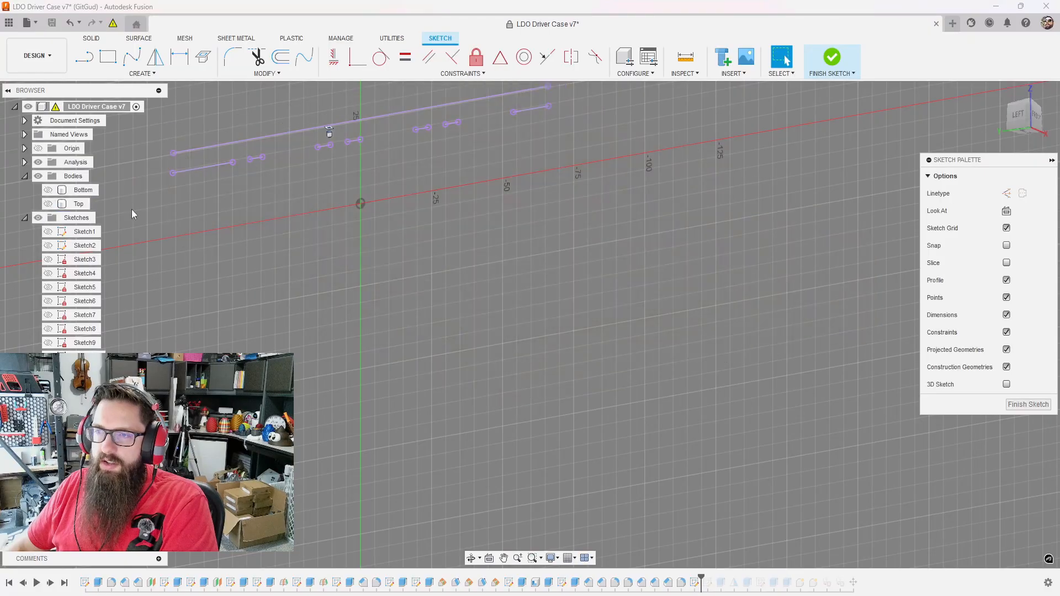
- View the sketch plane squarely from the right side and show Sketch4 with its circular pocket outlines
click(1039, 124)
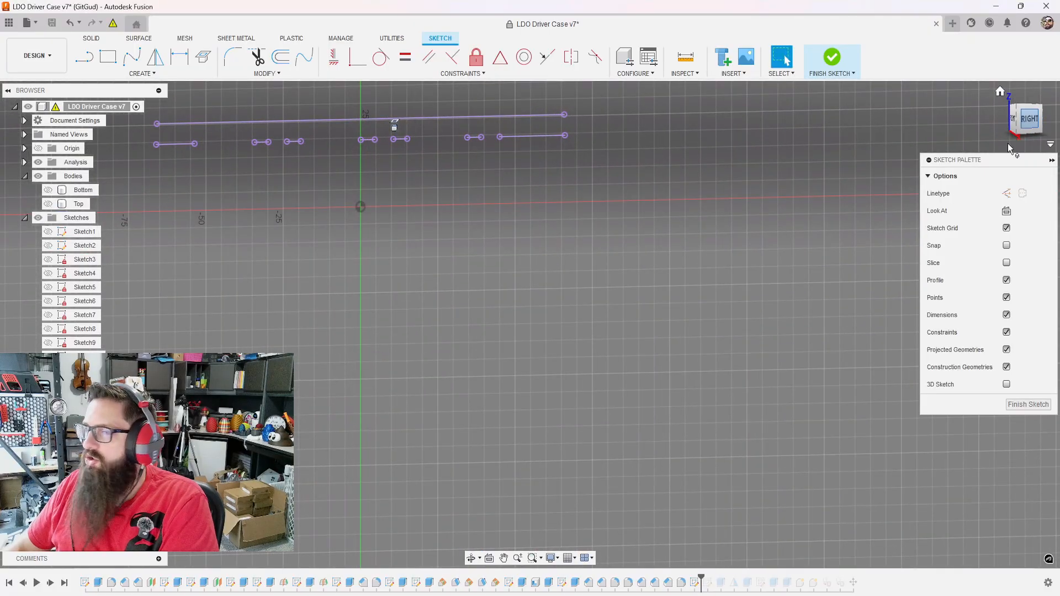
scroll(191, 135, up, 3)
scroll(317, 210, up, 3)
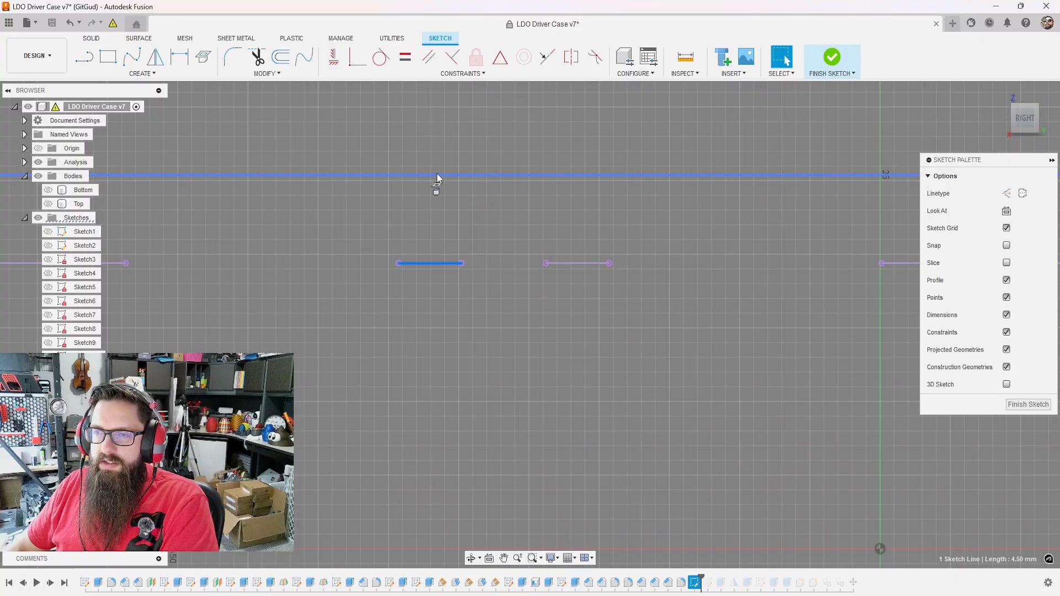
click(48, 273)
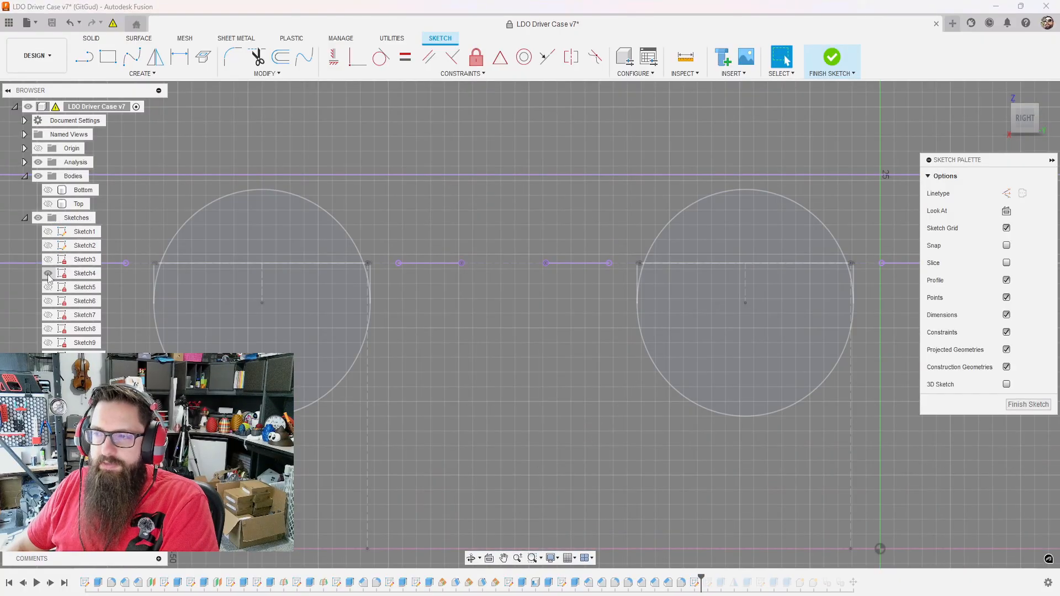
scroll(379, 238, down, 2)
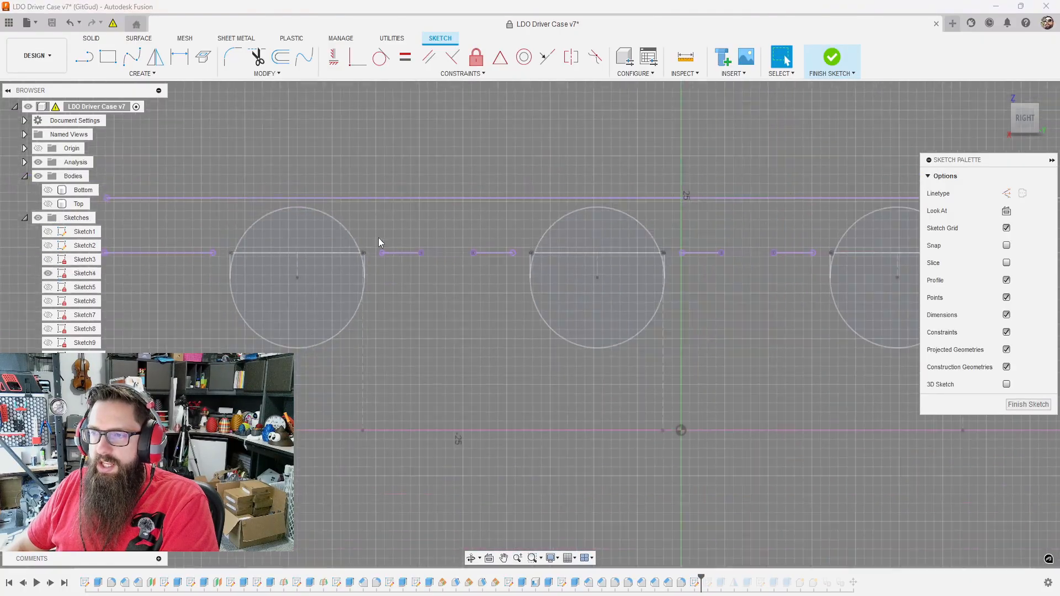
- Project Sketch4's three circles into the sketch as linked construction geometry, and hide Sketch4
click(325, 209)
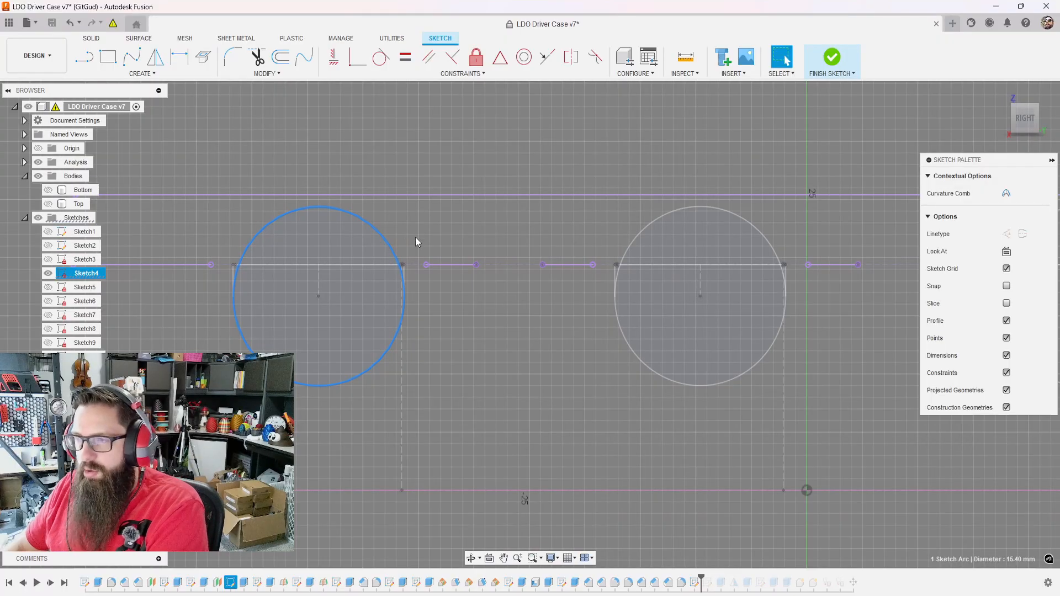
key(p)
click(698, 208)
scroll(468, 327, down, 3)
scroll(469, 327, up, 3)
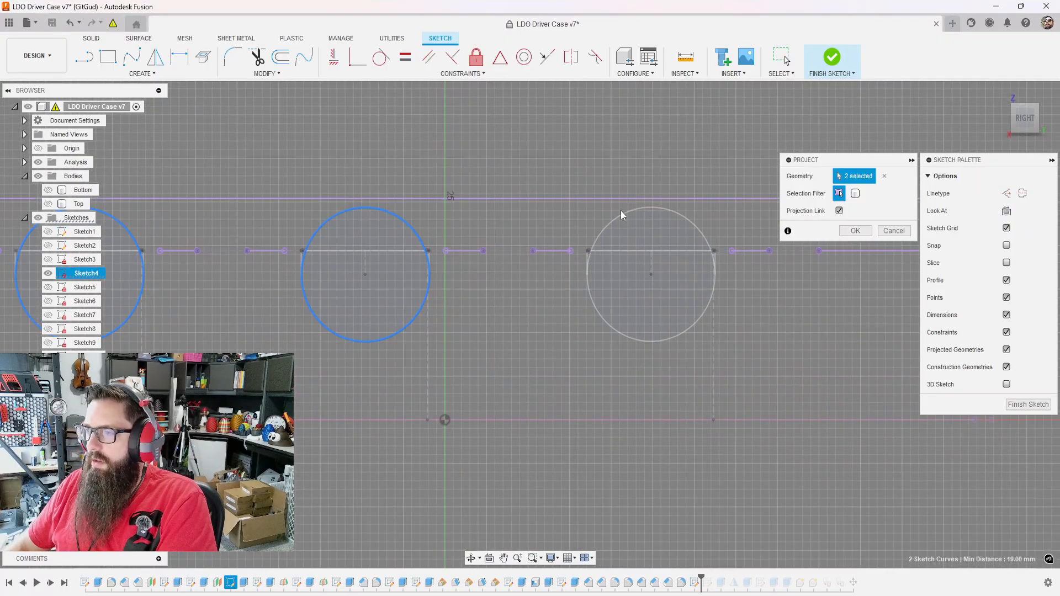
click(651, 212)
click(1007, 193)
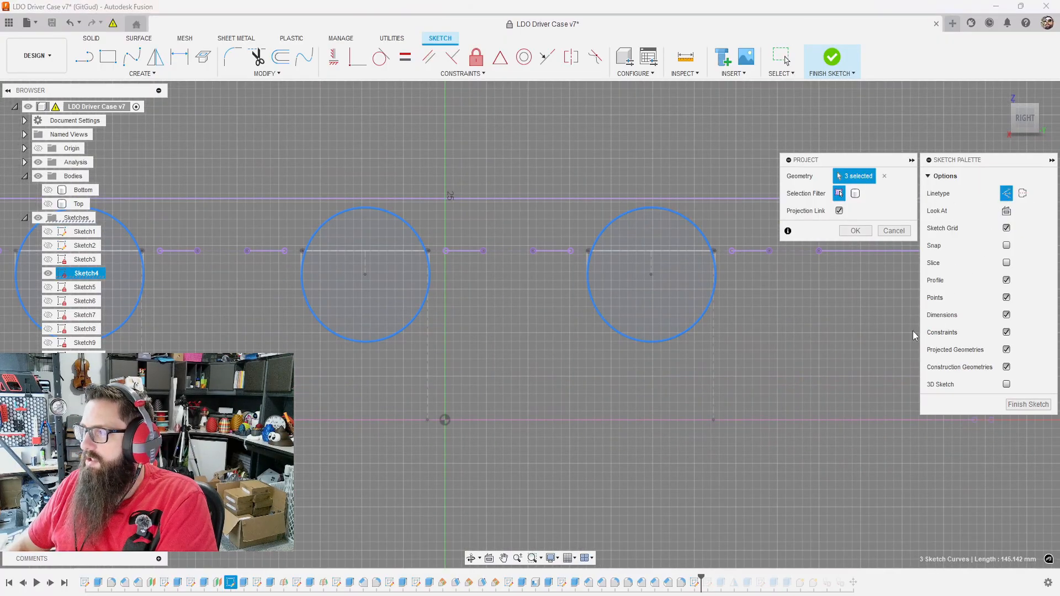
click(855, 231)
click(1007, 194)
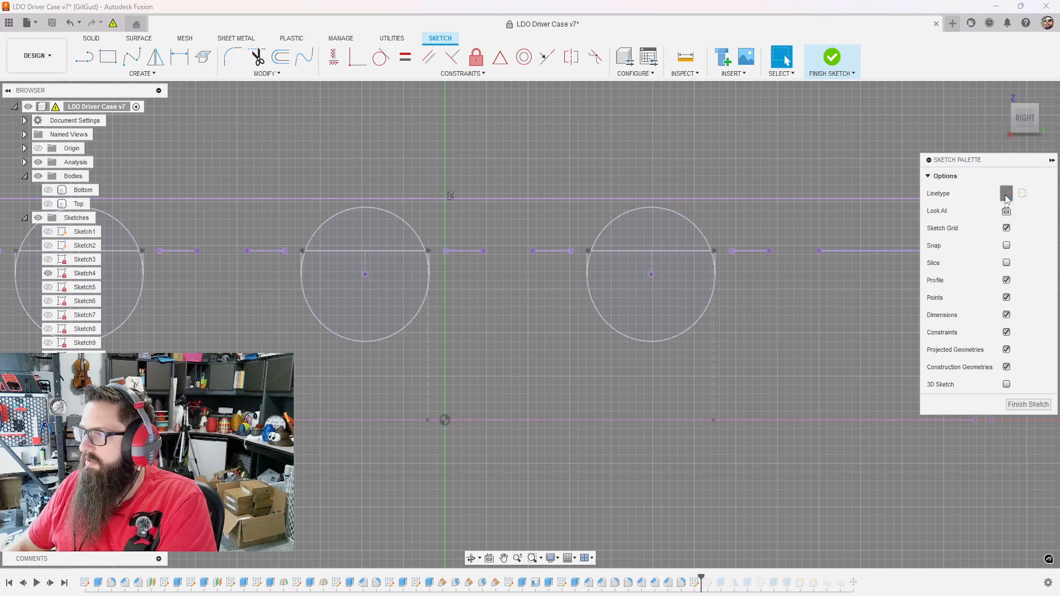
double_click(85, 273)
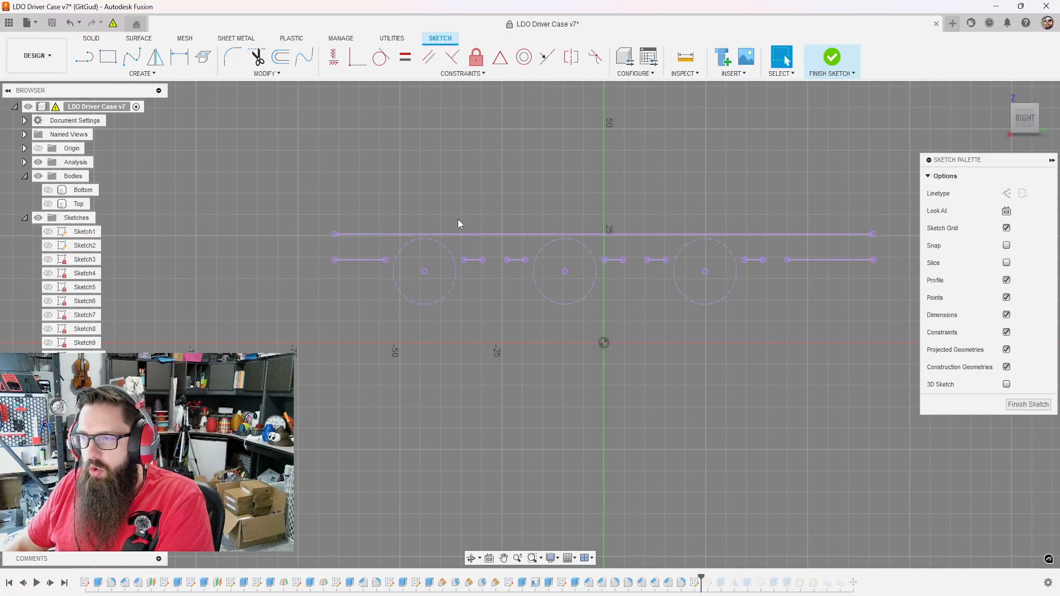
- Sketch a box of lines about 5.15 mm tall on the first short segment between the first and second circles
scroll(499, 237, up, 4)
key(l)
scroll(426, 301, up, 2)
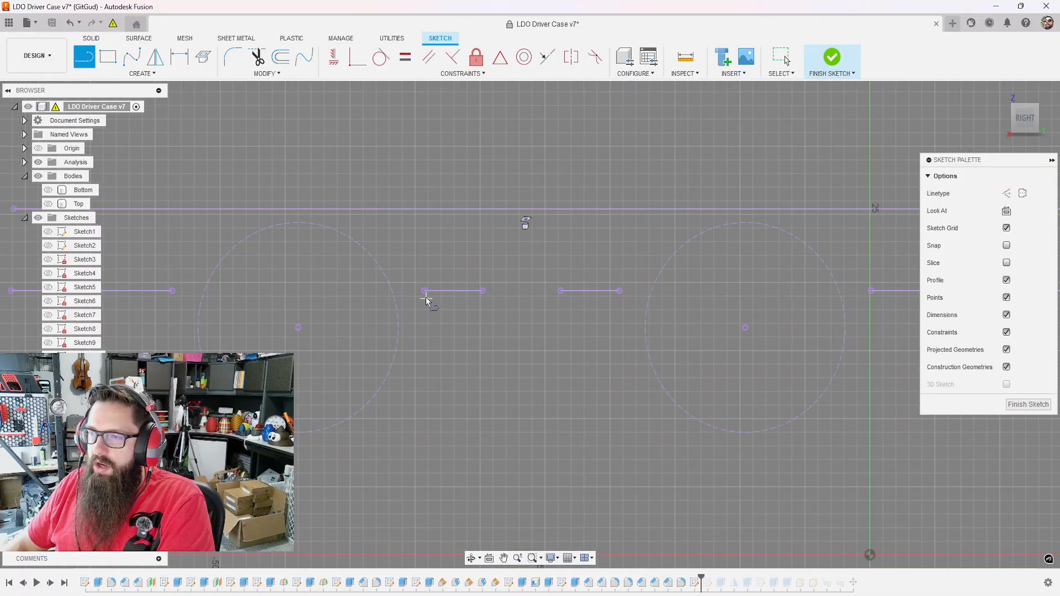
click(425, 291)
click(424, 220)
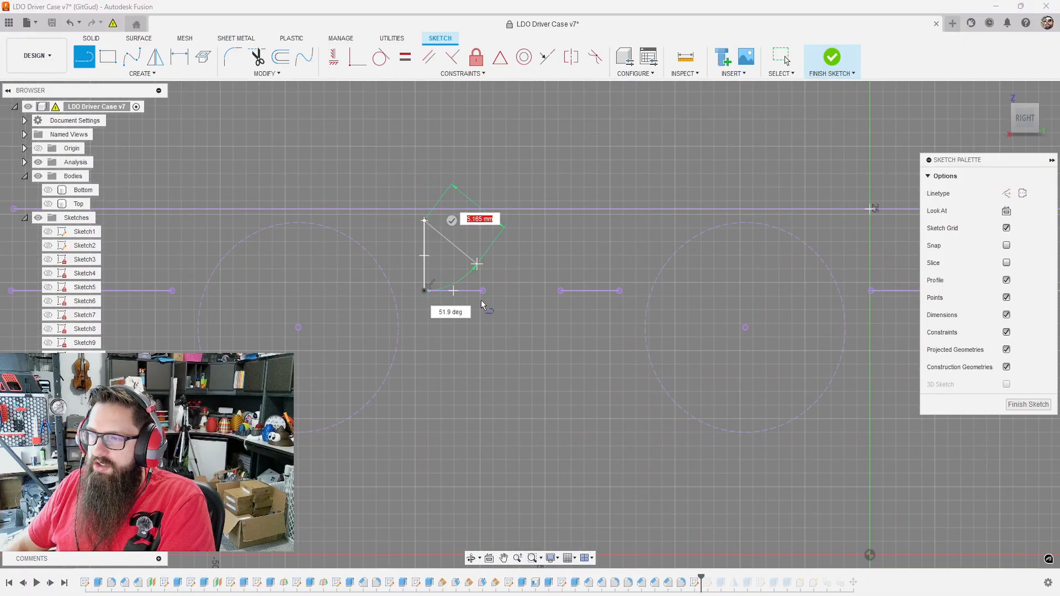
click(483, 221)
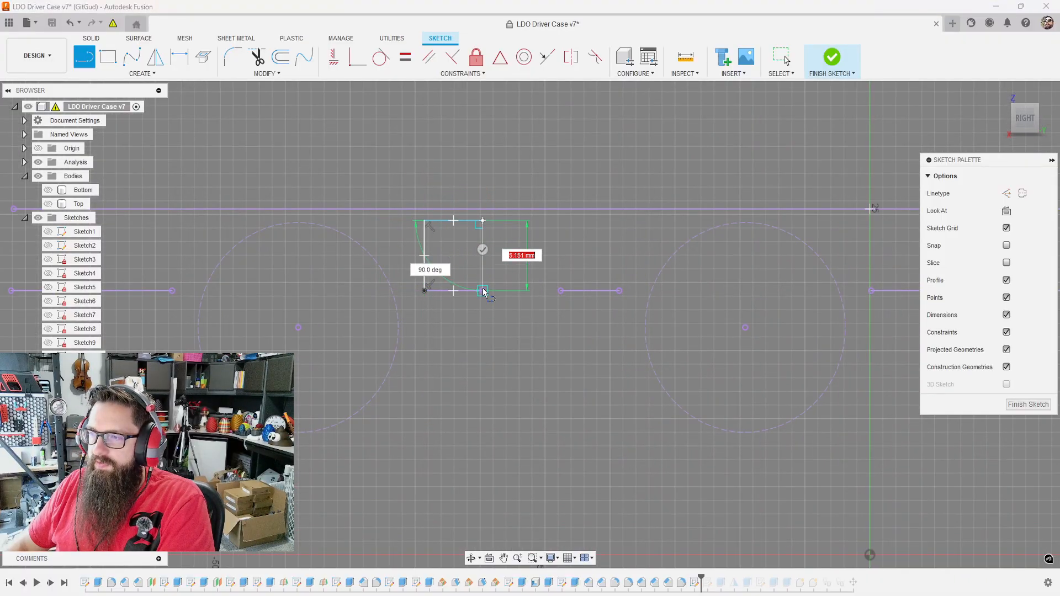
click(484, 291)
- Dimension the gap between the box's upper edge and the Top's ceiling line to 0.4 mm
key(d)
click(466, 221)
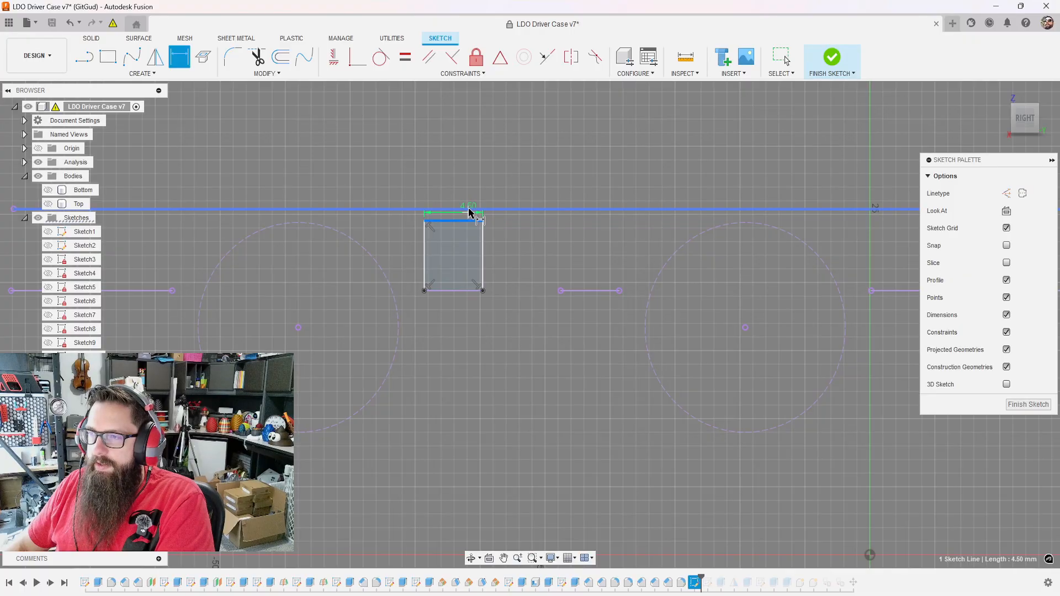
click(468, 210)
click(465, 197)
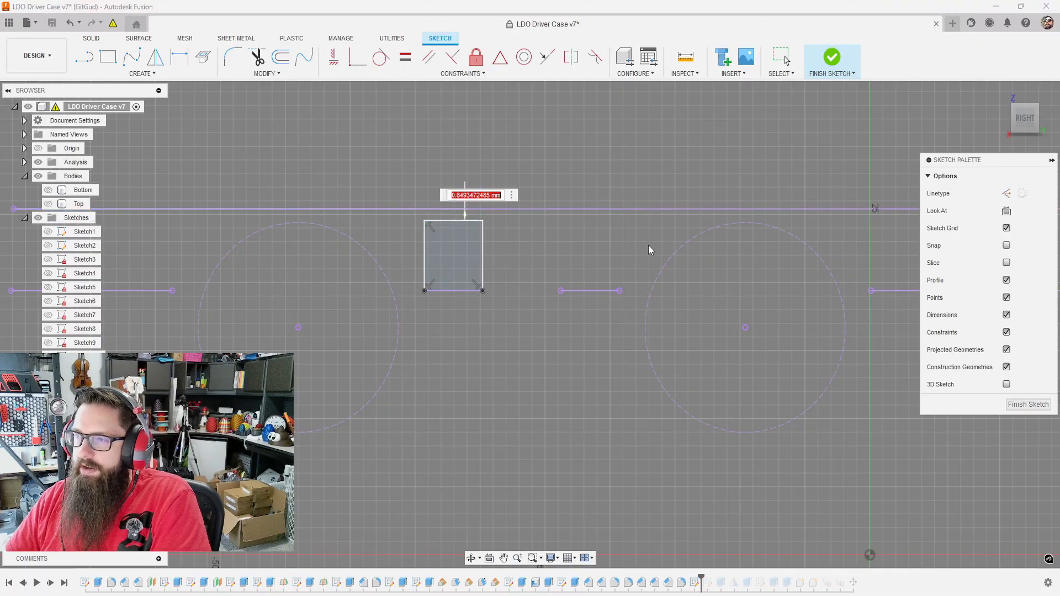
text(0.4)
key(Return)
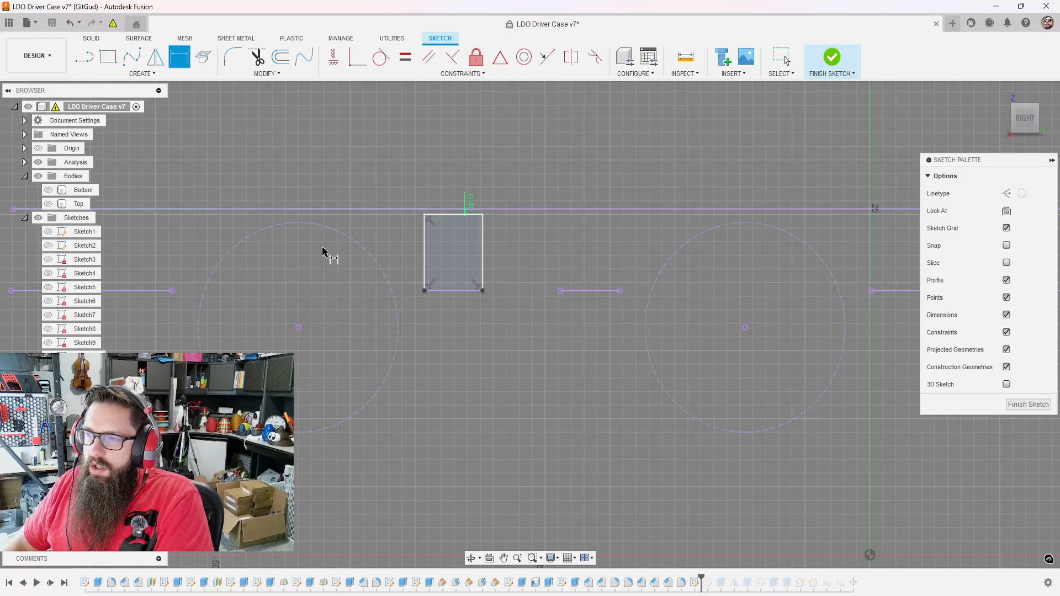
scroll(312, 235, up, 3)
key(Escape)
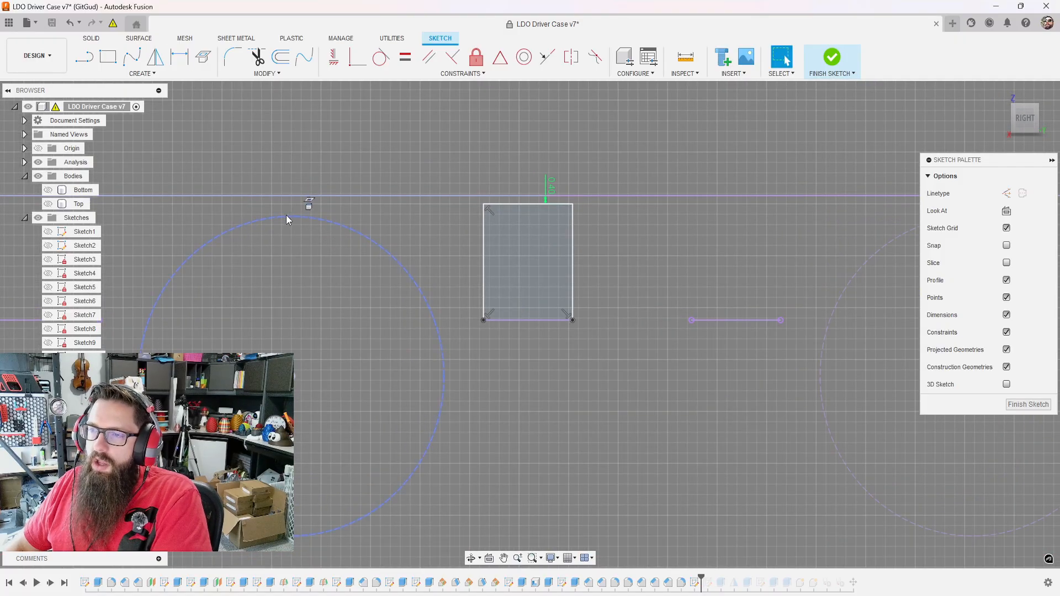
click(512, 204)
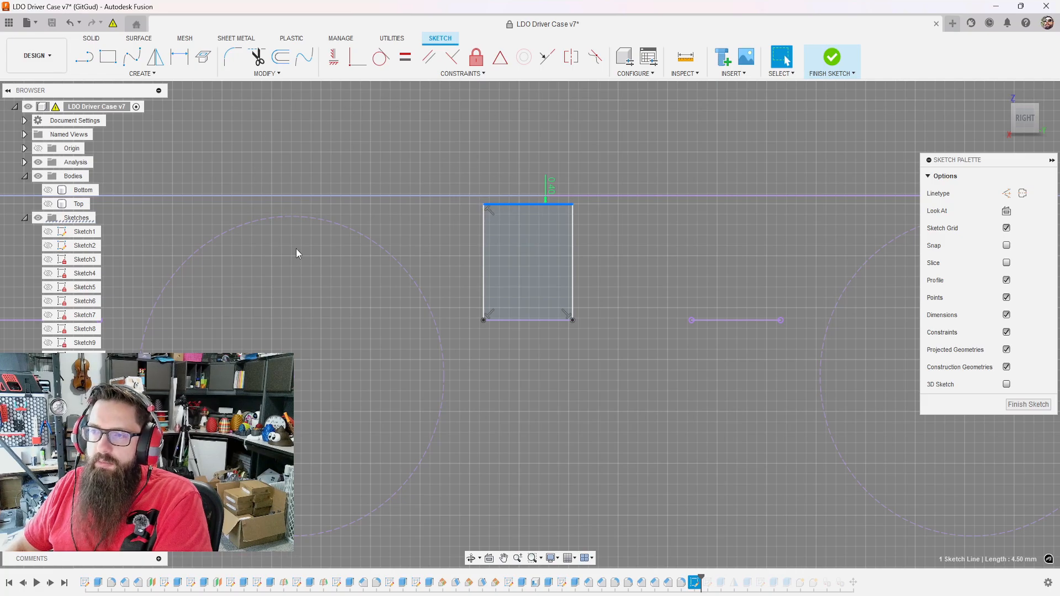
scroll(309, 245, down, 4)
click(506, 307)
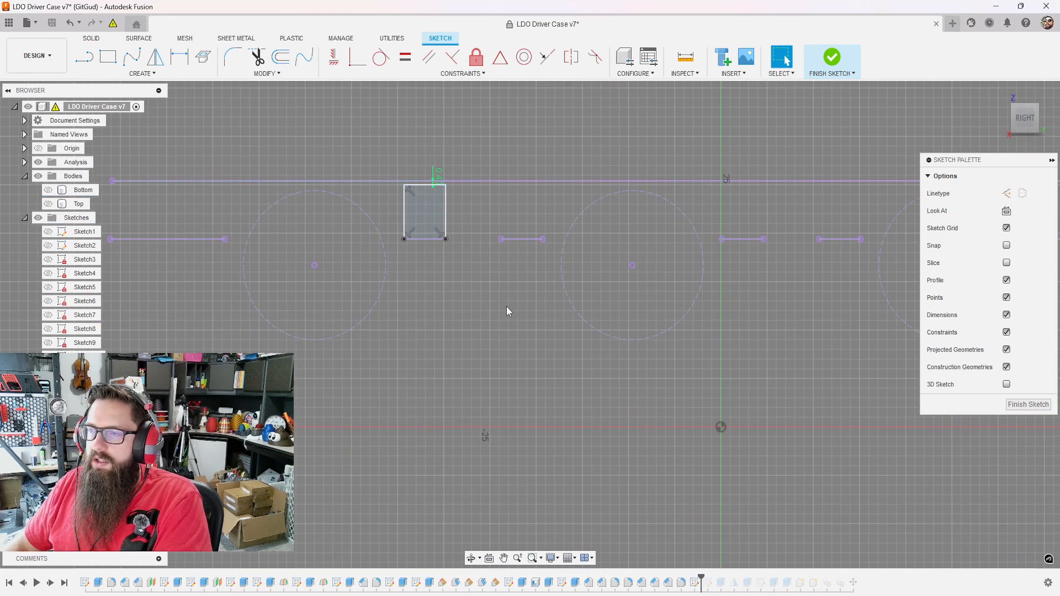
- Sketch a second box on the next short segment before the second circle, level with the first box's upper edge
scroll(483, 230, up, 2)
key(l)
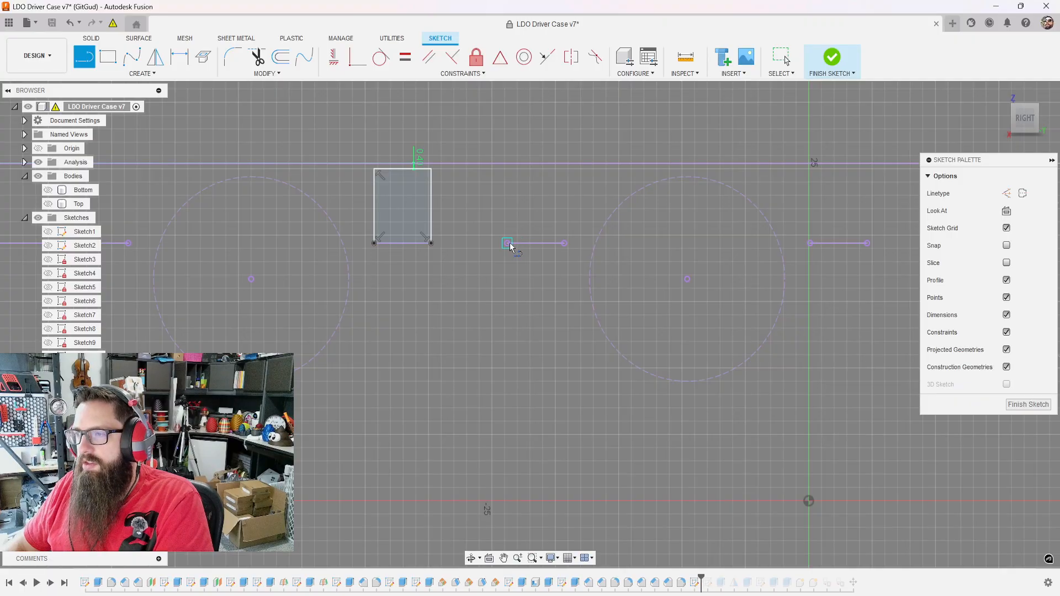
drag(507, 243, 507, 169)
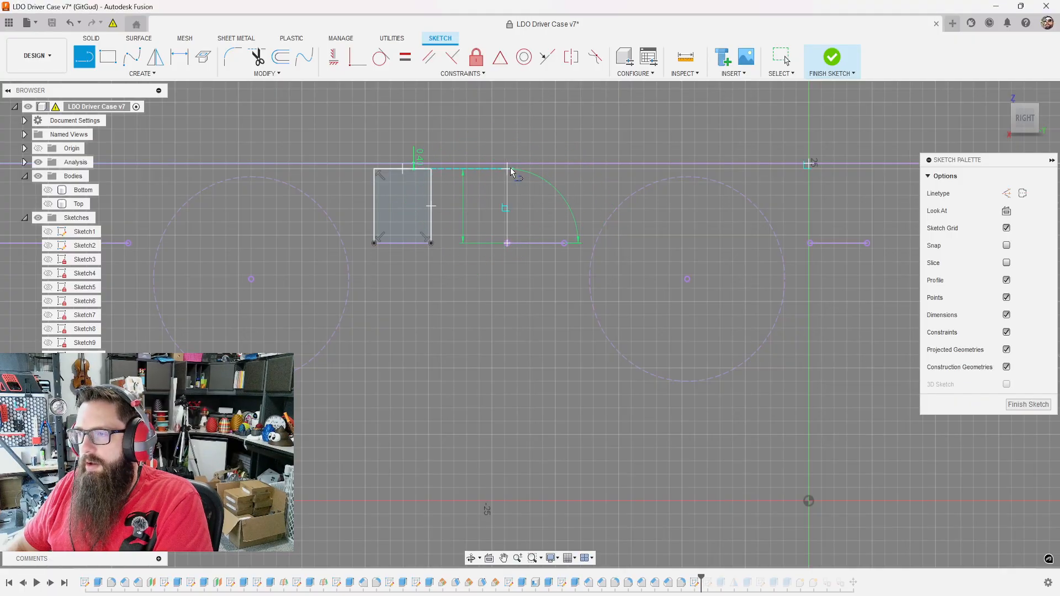
click(564, 168)
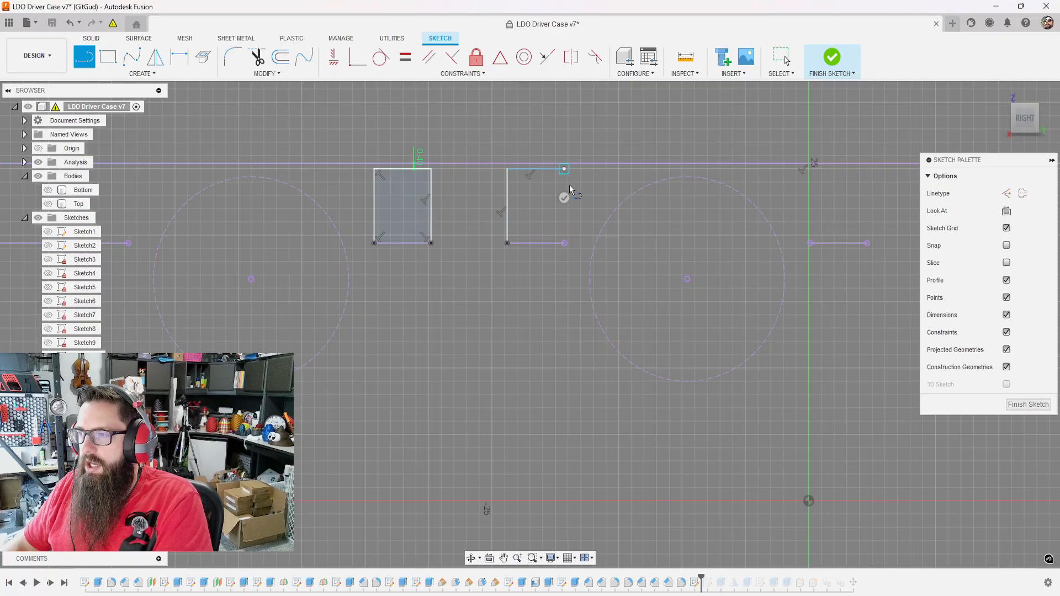
click(566, 243)
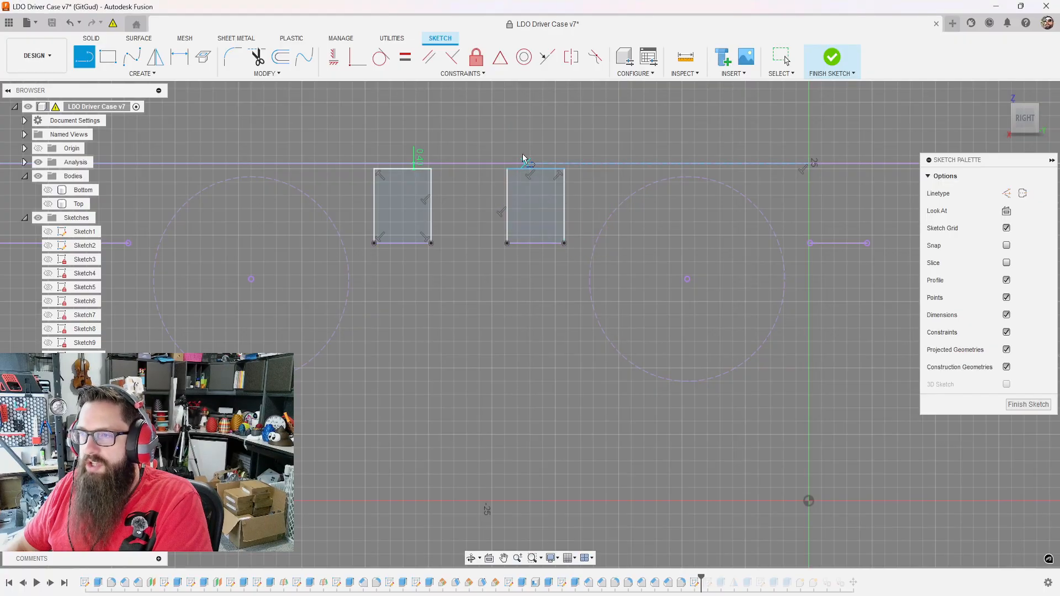
scroll(555, 168, up, 2)
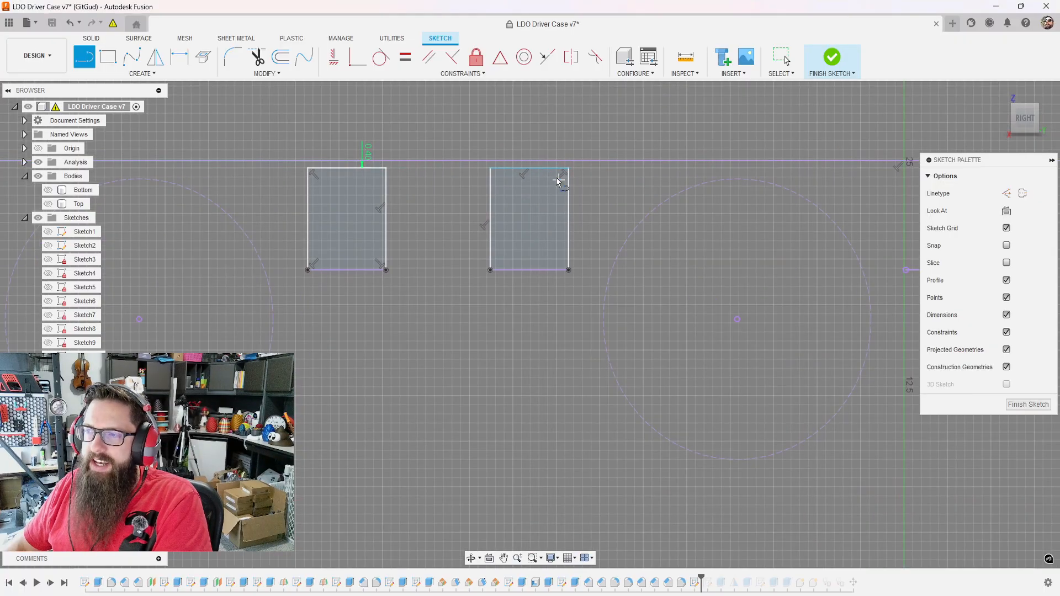
- Sketch a third box on the short segment just past the second circle, level with the existing boxes
scroll(540, 208, down, 4)
scroll(569, 265, up, 4)
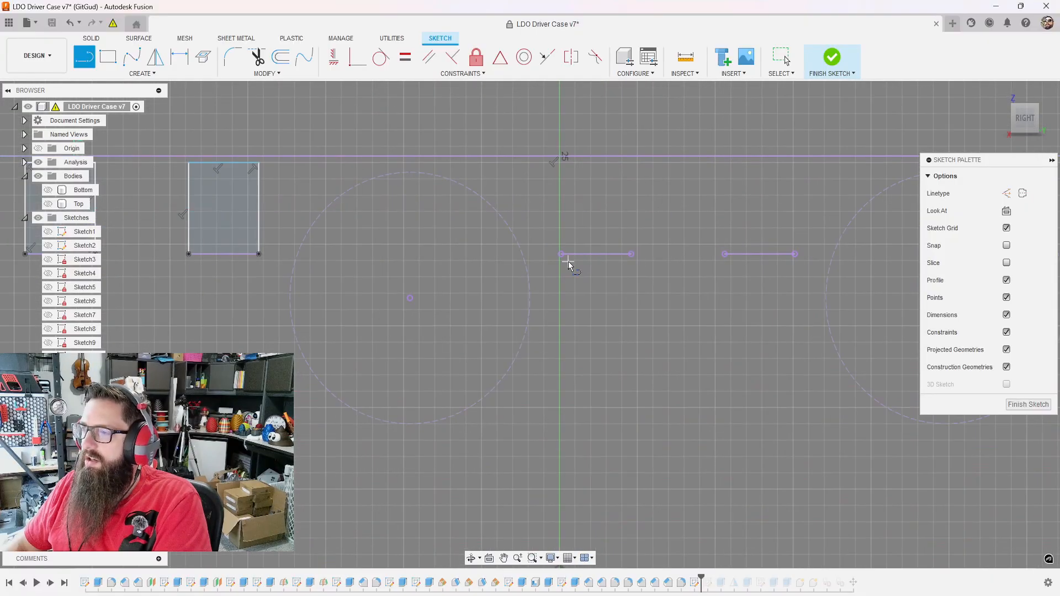
click(562, 254)
click(562, 162)
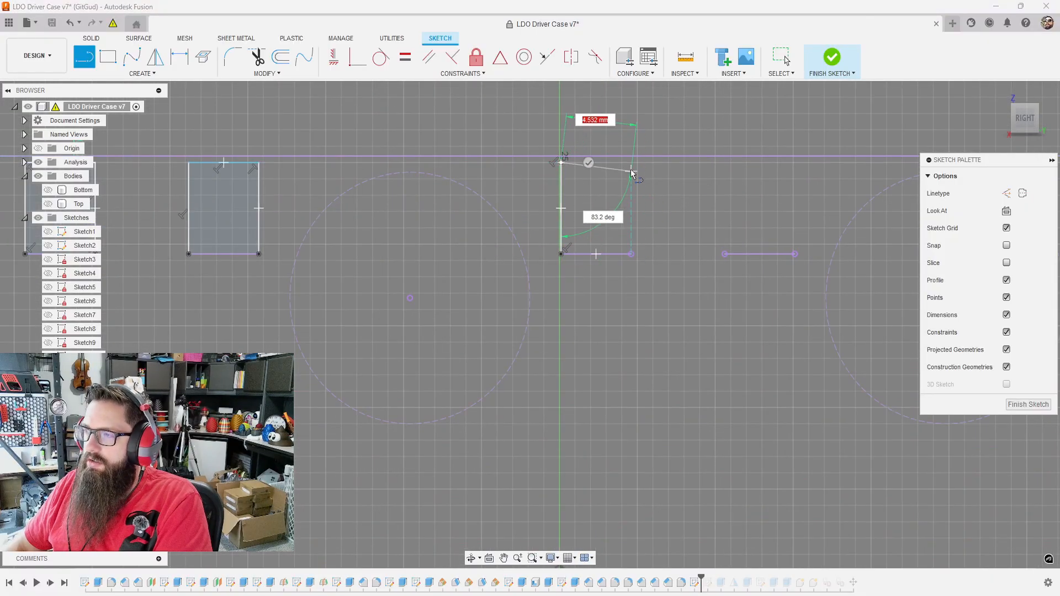
click(632, 163)
click(632, 254)
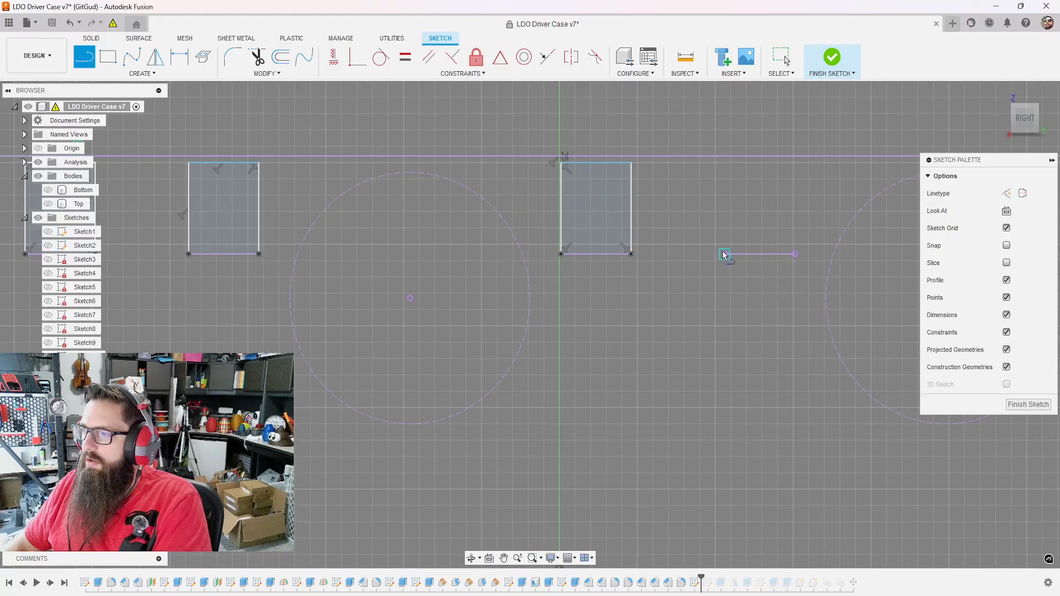
- Sketch a fourth box on the short segment before the third circle, matching the height of the others
click(725, 254)
click(725, 162)
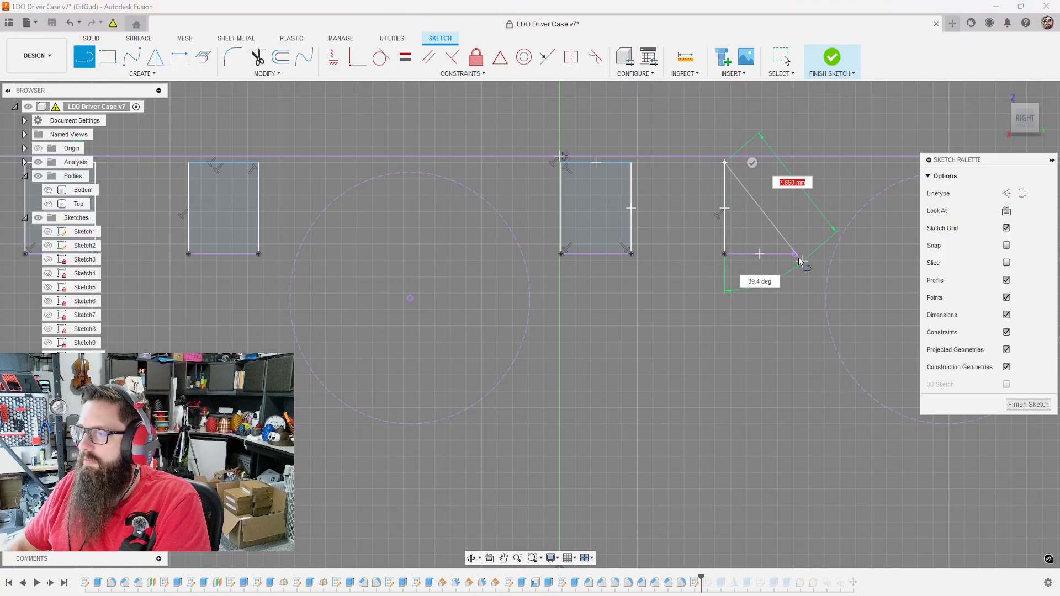
click(796, 162)
click(795, 254)
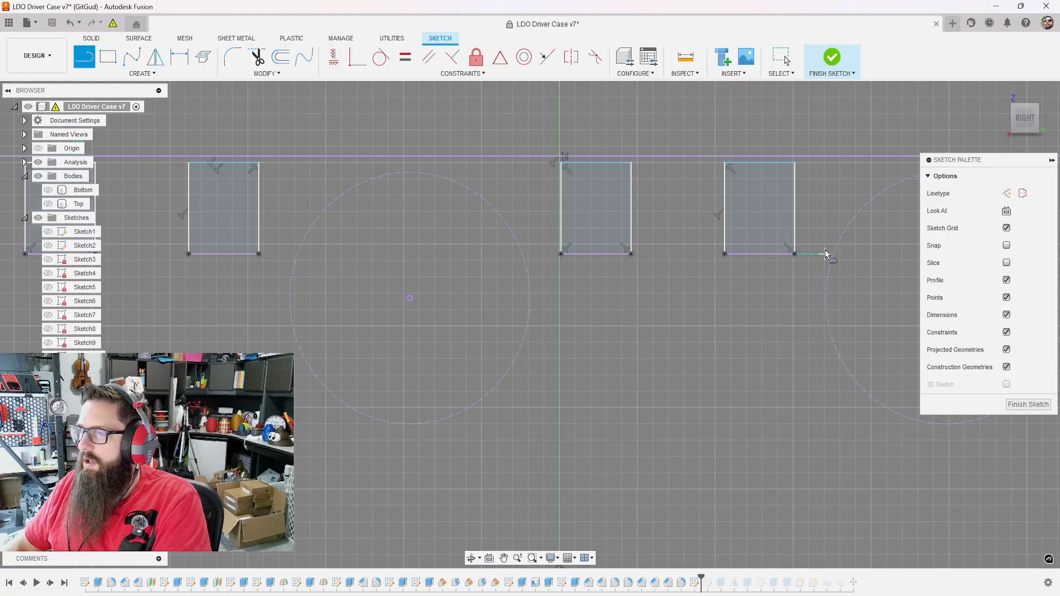
- Sketch a fifth box on the short segment past the third circle, level with the other boxes
scroll(824, 254, down, 7)
scroll(781, 294, up, 6)
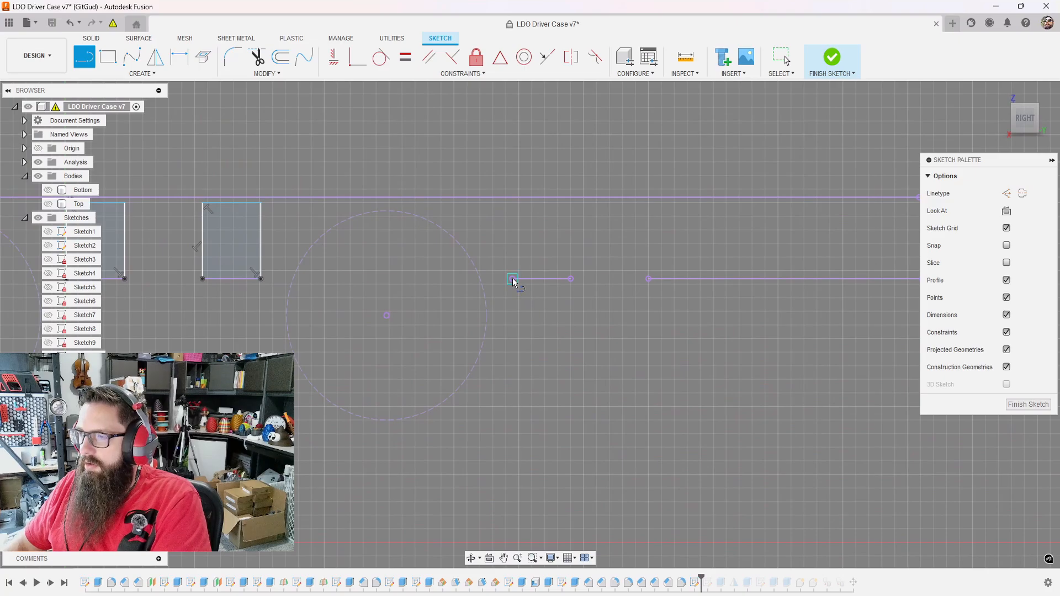
click(513, 279)
click(512, 204)
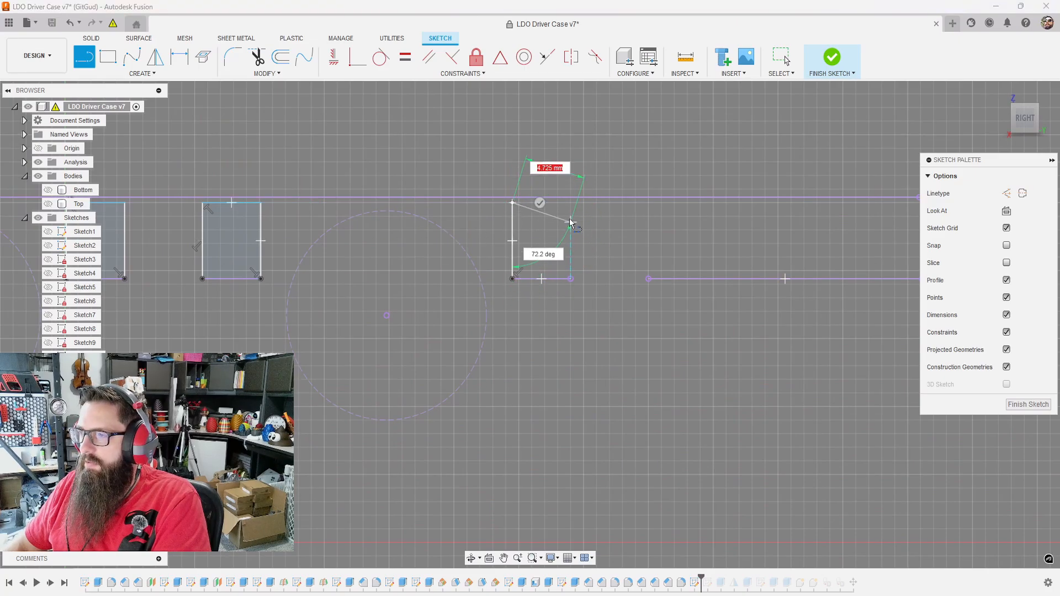
click(570, 203)
click(570, 279)
- Constrain the second box's upper edge collinear with the first box's upper edge
scroll(705, 326, down, 4)
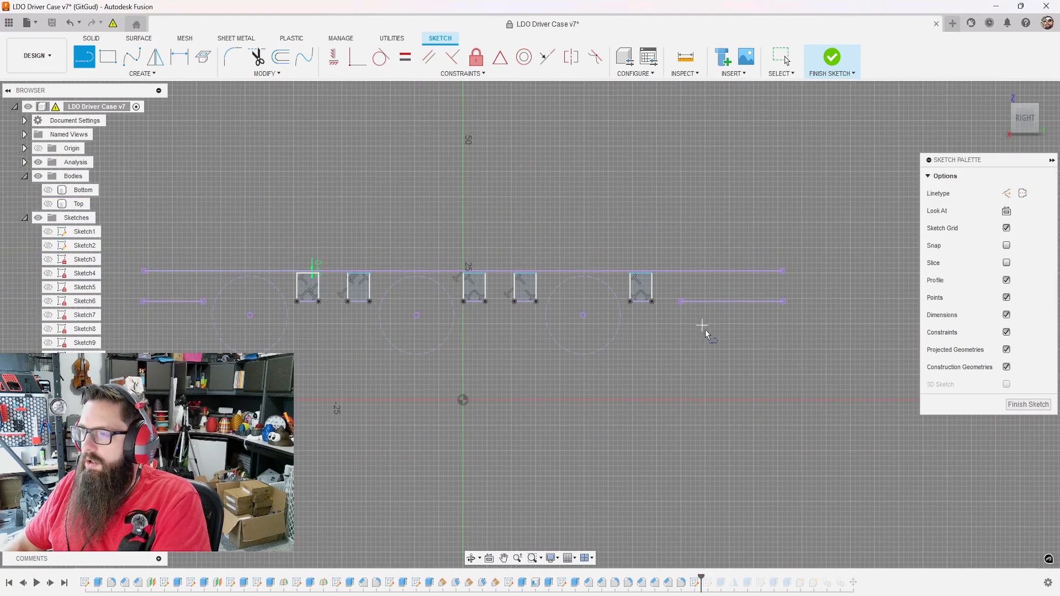
scroll(511, 282, up, 6)
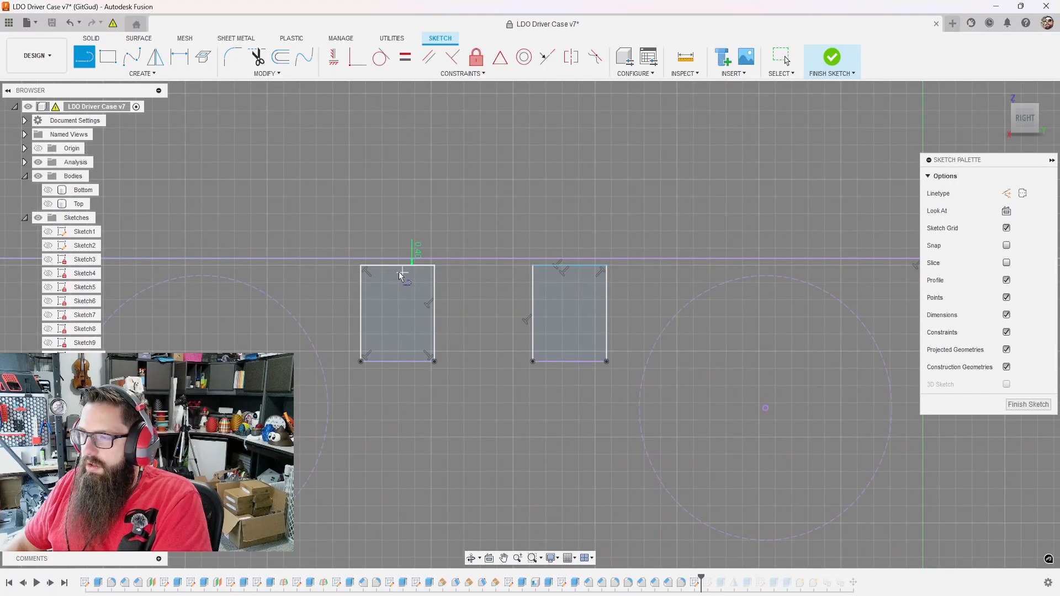
scroll(544, 271, down, 2)
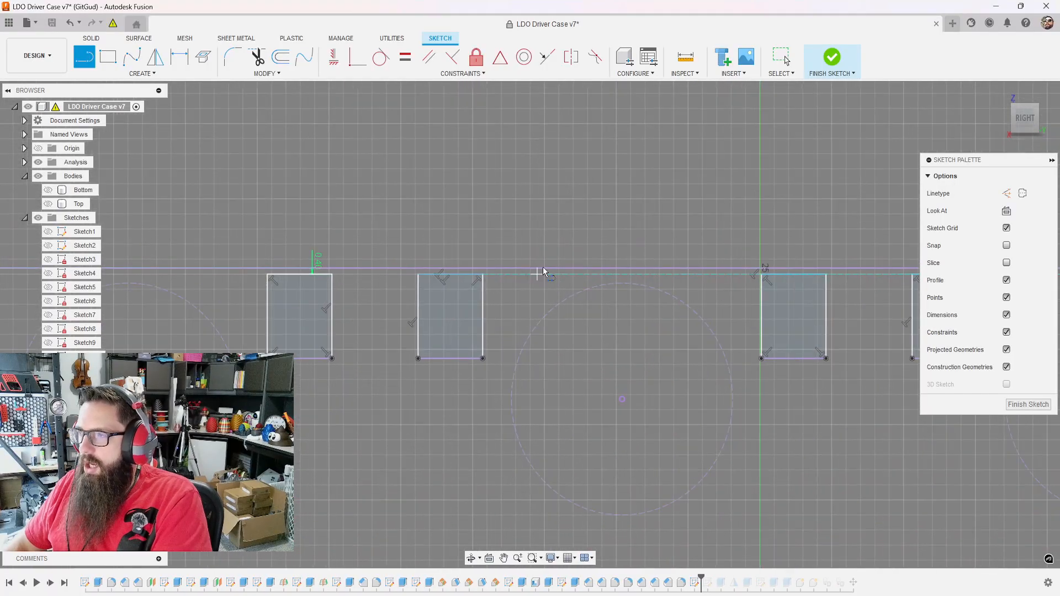
click(549, 58)
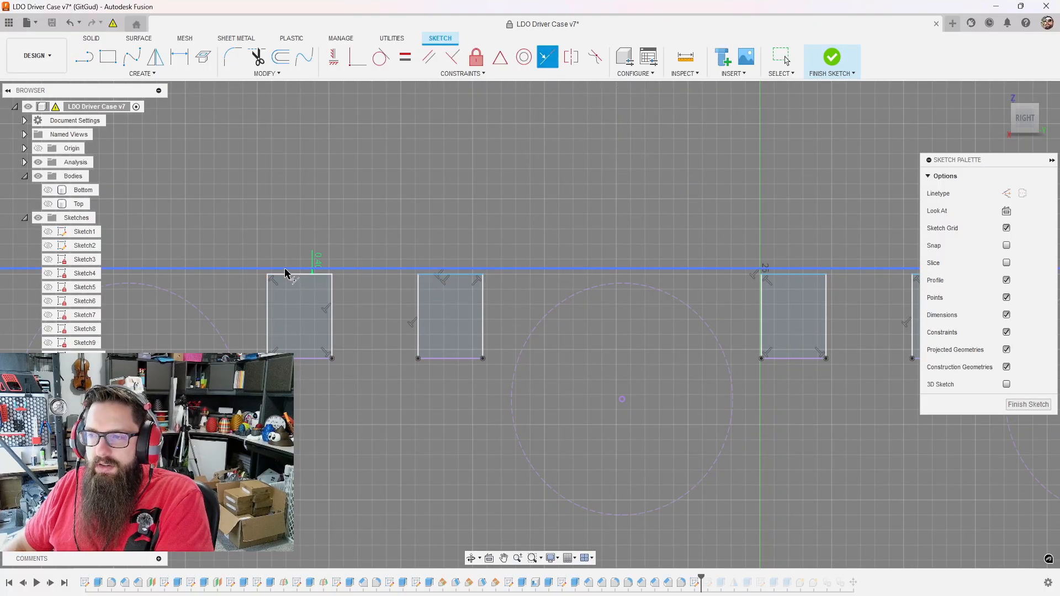
click(301, 274)
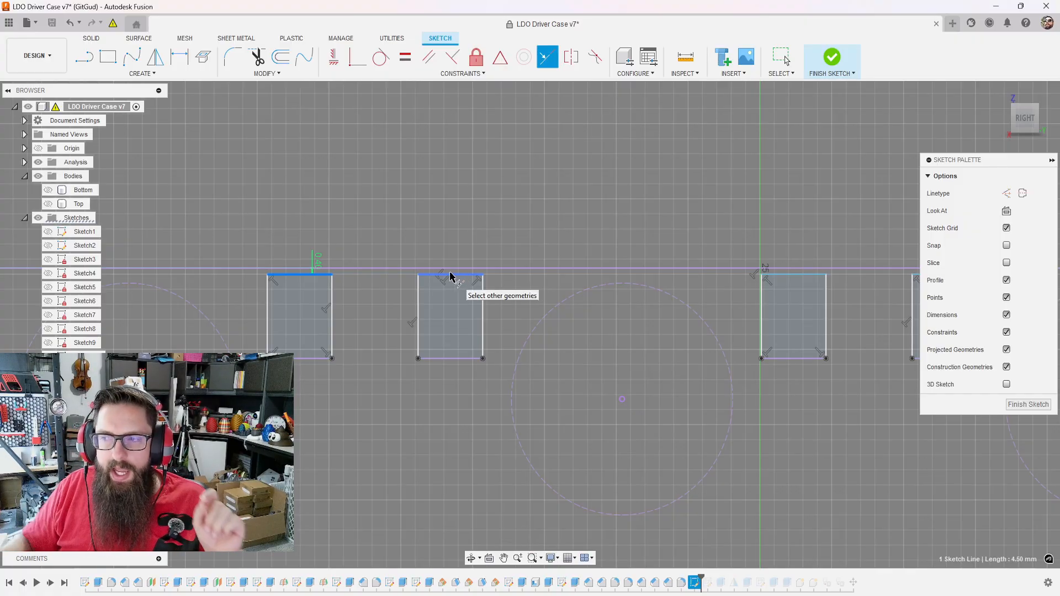
click(450, 276)
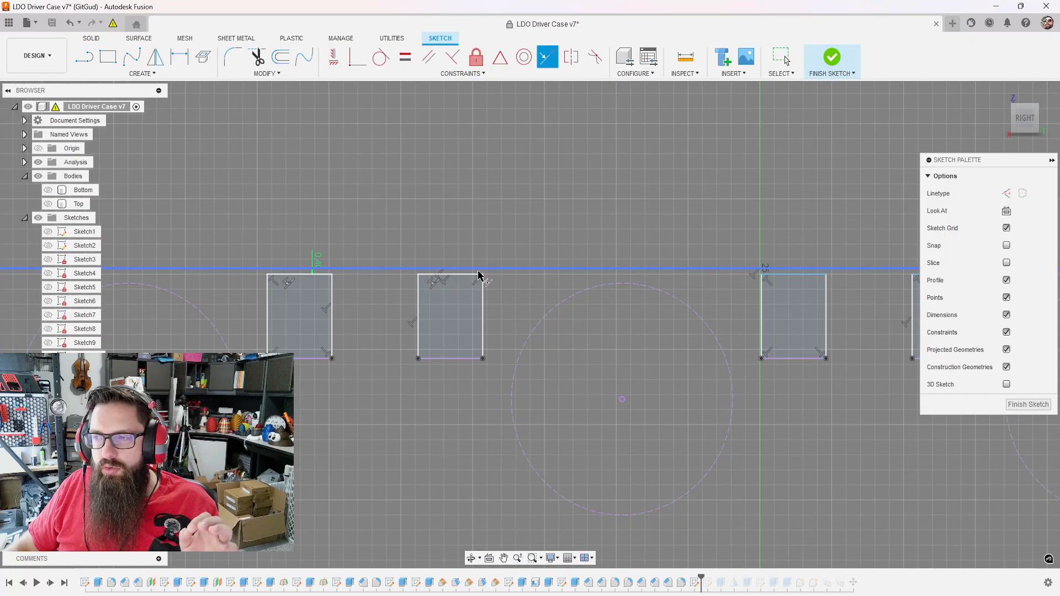
- Pull the third box's upper edge down to test it, and constrain it collinear with the first box's upper edge
scroll(586, 281, down, 2)
key(Escape)
drag(739, 277, 738, 291)
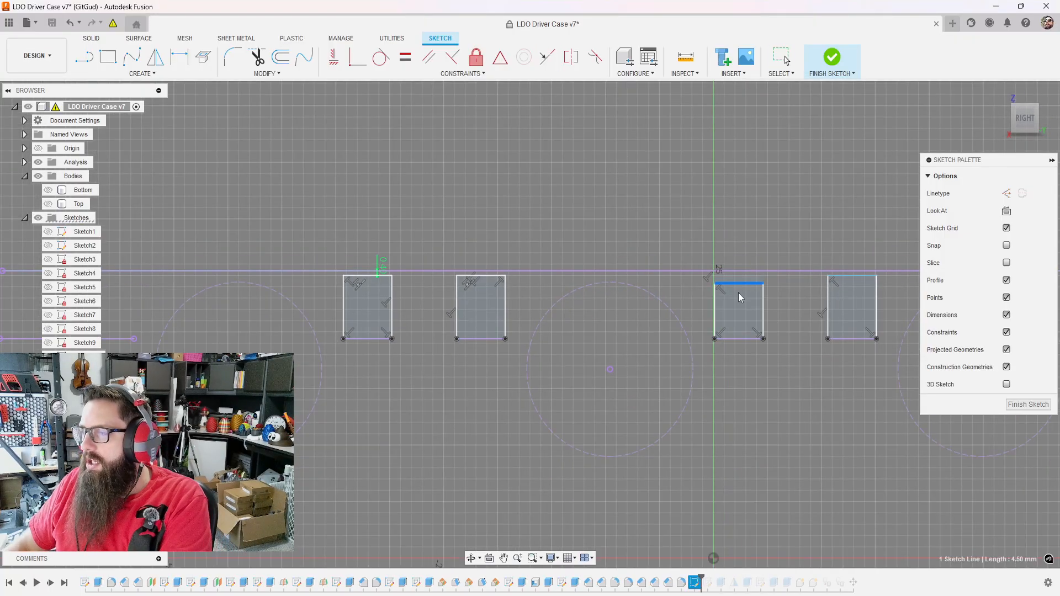
click(548, 58)
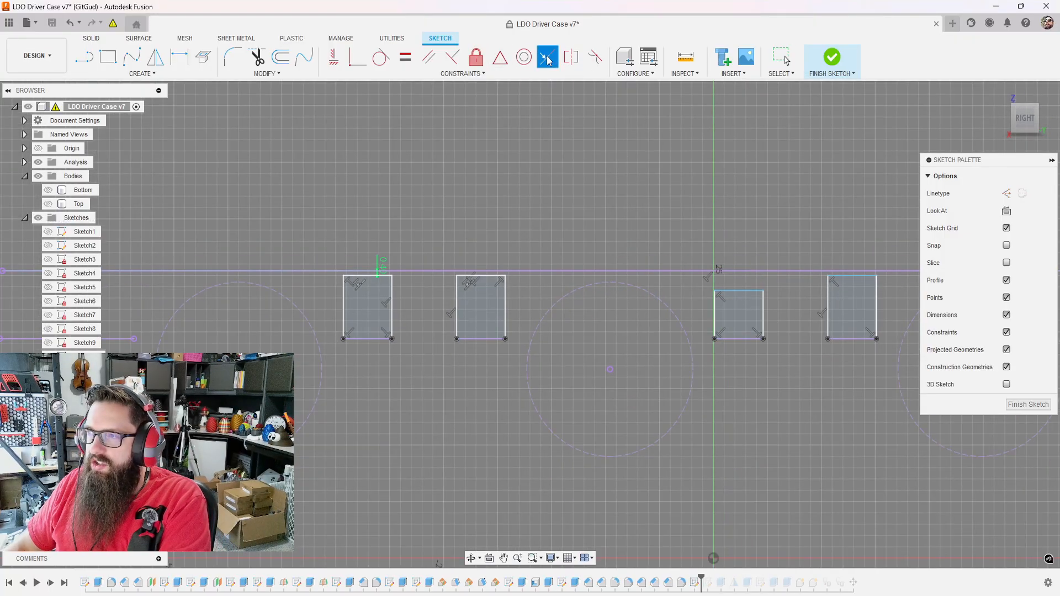
click(384, 278)
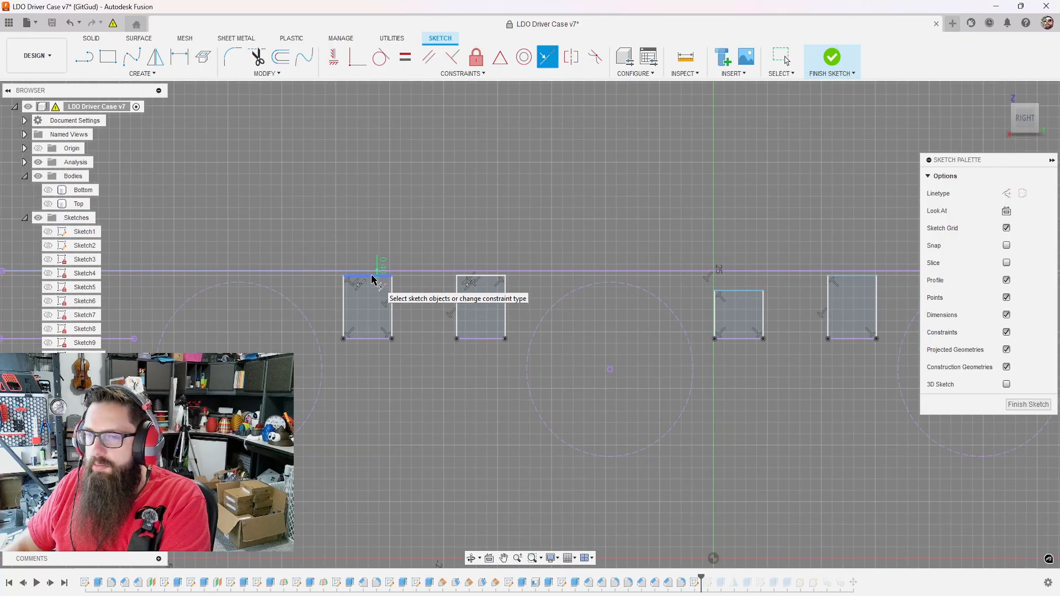
click(737, 292)
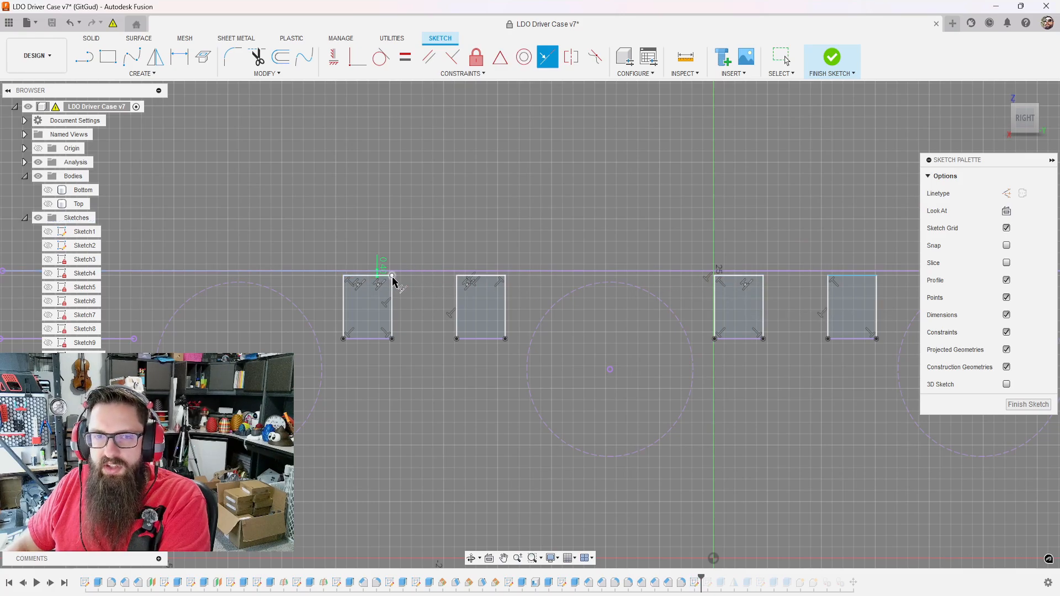
- Constrain the upper edges of the fourth and fifth boxes collinear with the first box's upper edge
scroll(634, 293, down, 3)
scroll(641, 294, up, 2)
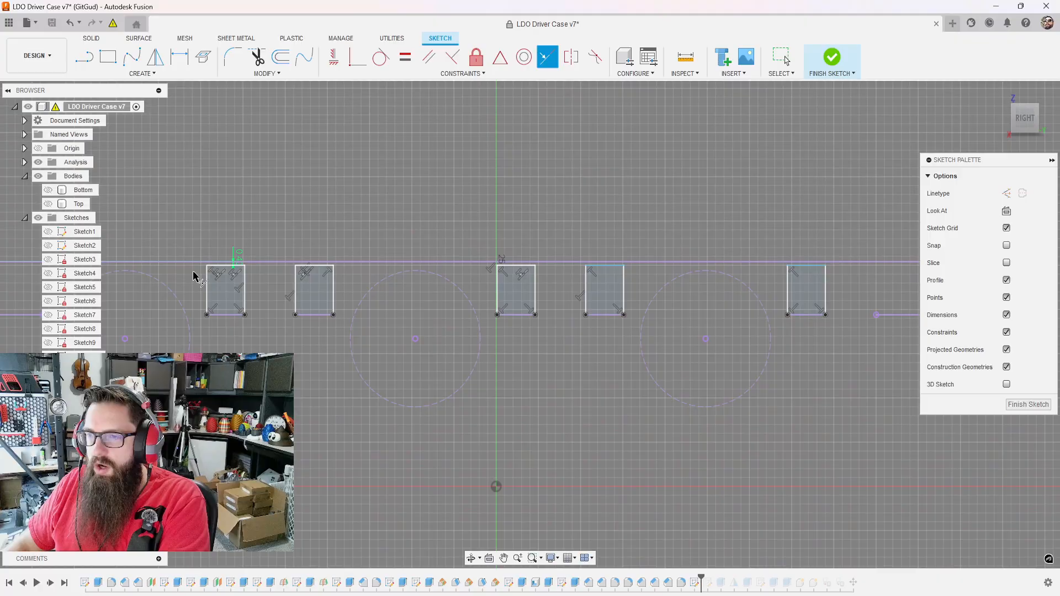
click(232, 267)
click(604, 268)
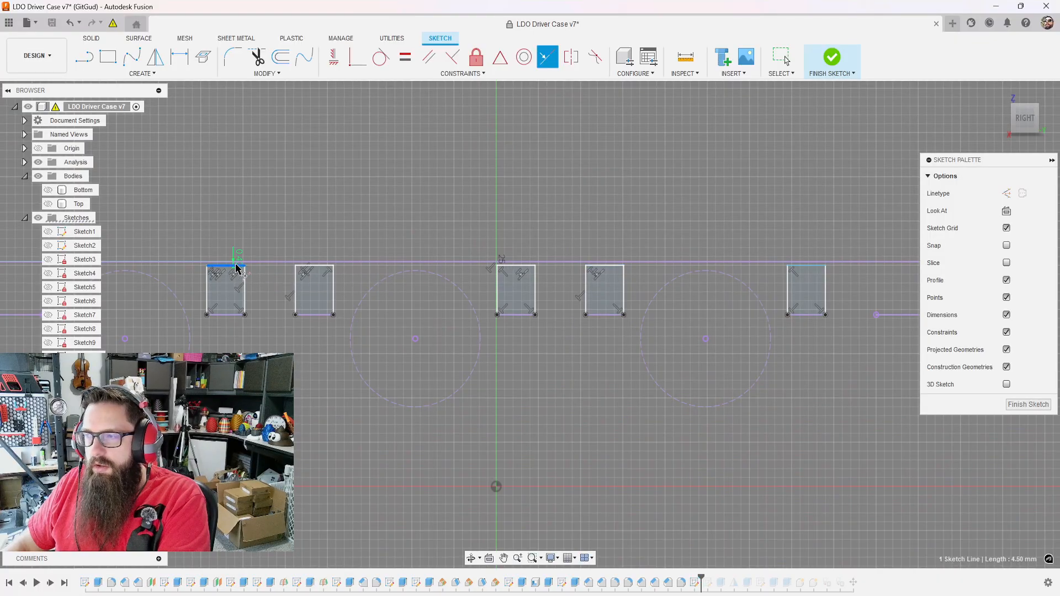
click(800, 268)
scroll(507, 275, down, 3)
scroll(319, 292, up, 4)
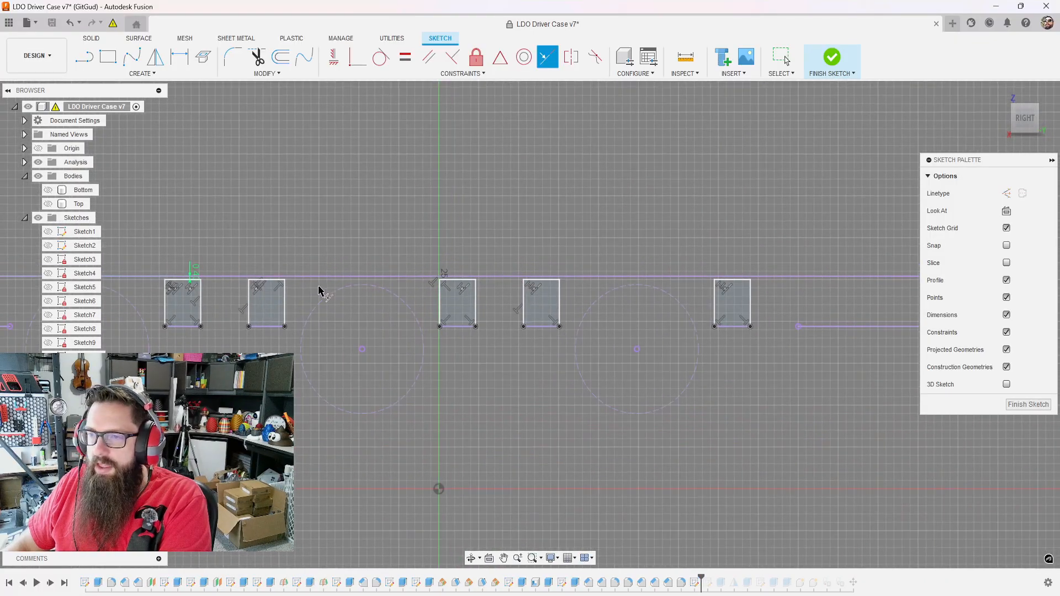
key(Escape)
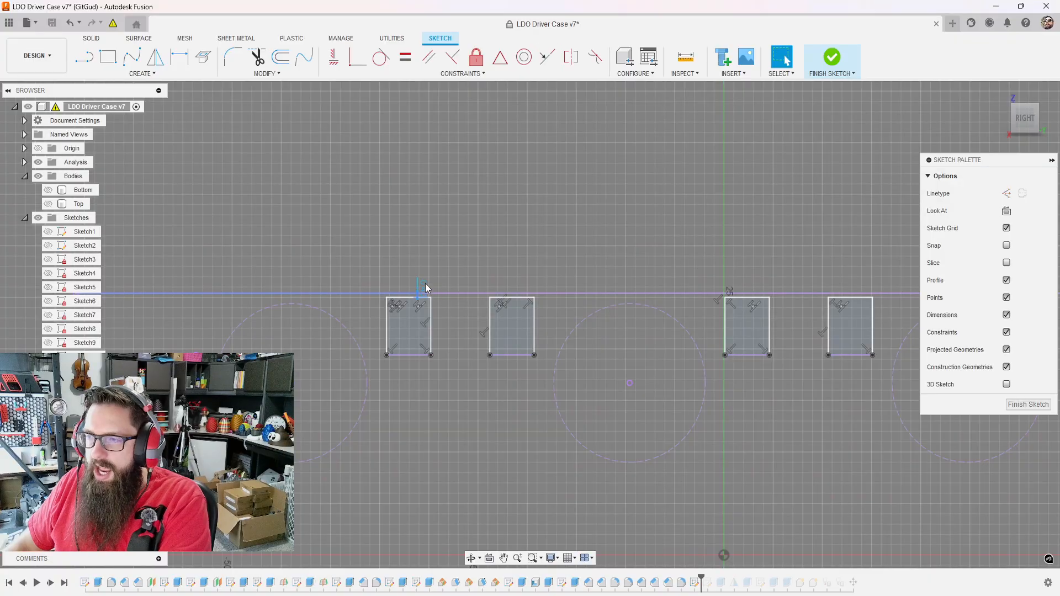
- Try a 0.8 mm gap between the boxes and the ceiling line, and restore the 0.4 mm gap
double_click(423, 287)
text(0.8)
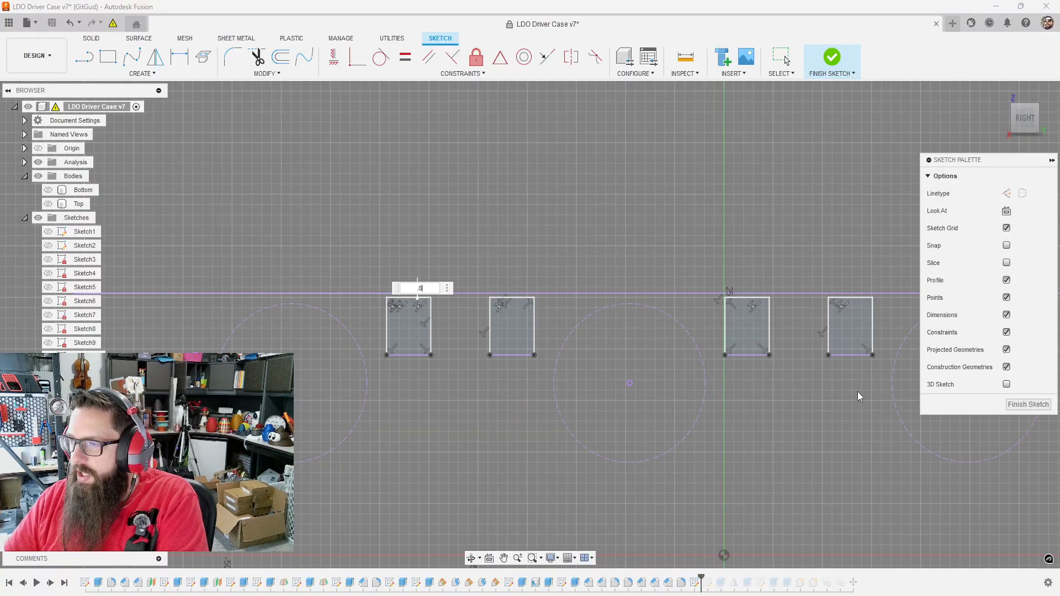
key(Return)
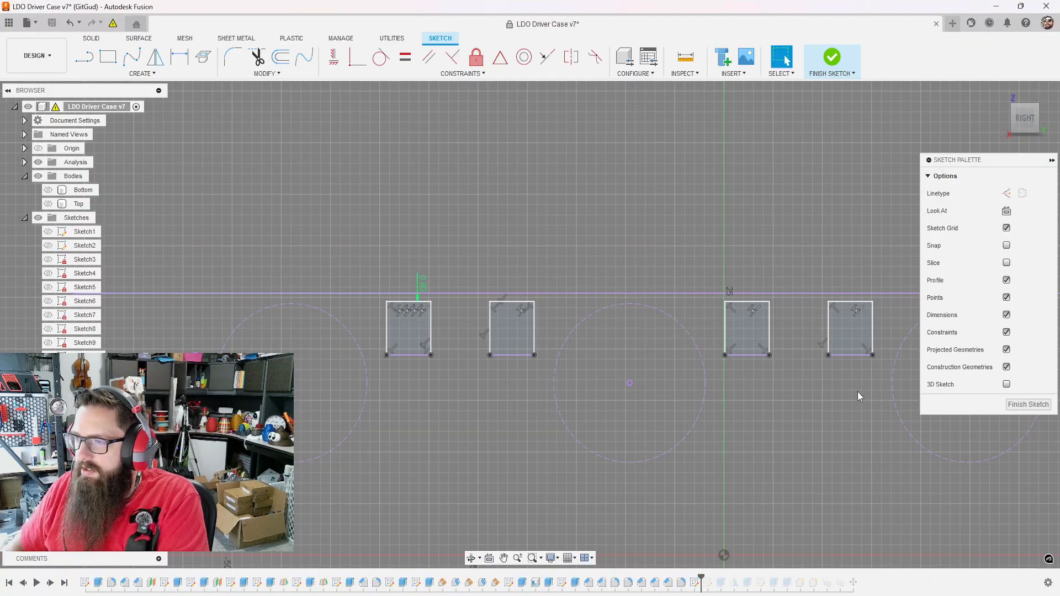
double_click(423, 293)
key(Escape)
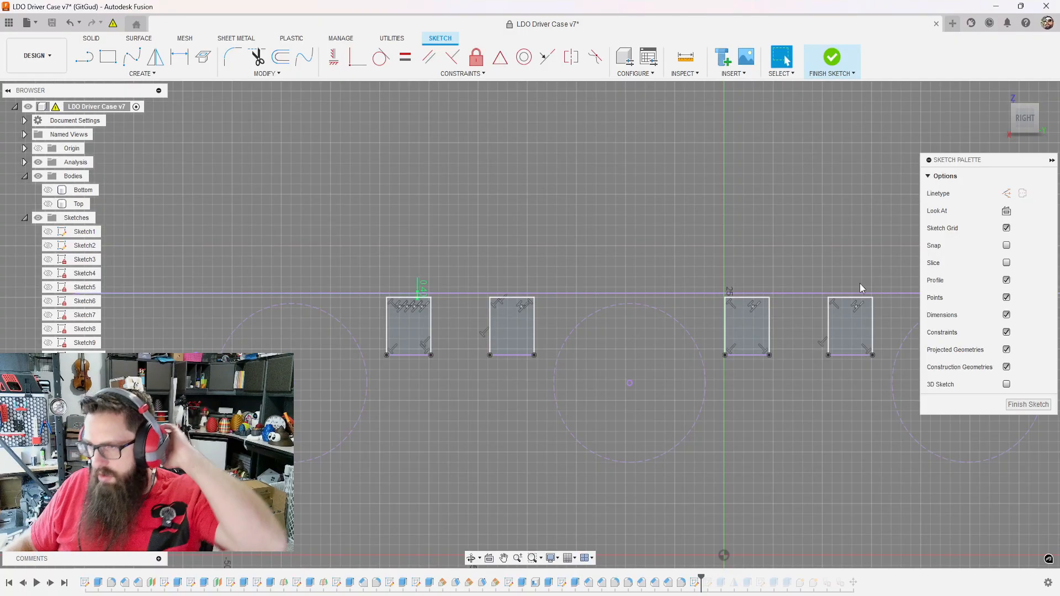
- Finish the box sketch and show the Bottom body together with the five box profiles
scroll(339, 251, down, 3)
scroll(339, 251, down, 1)
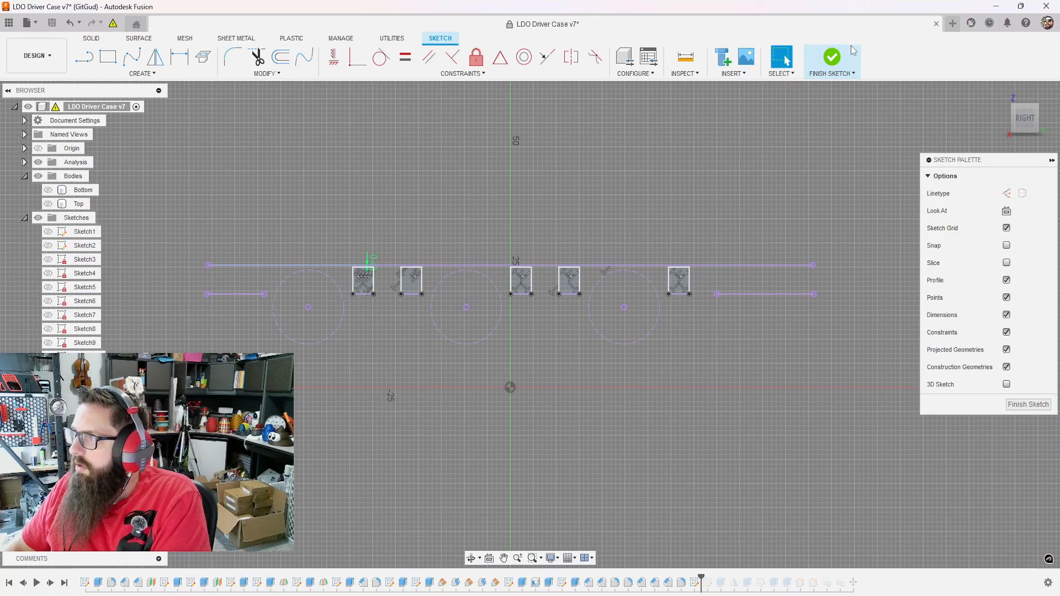
click(833, 57)
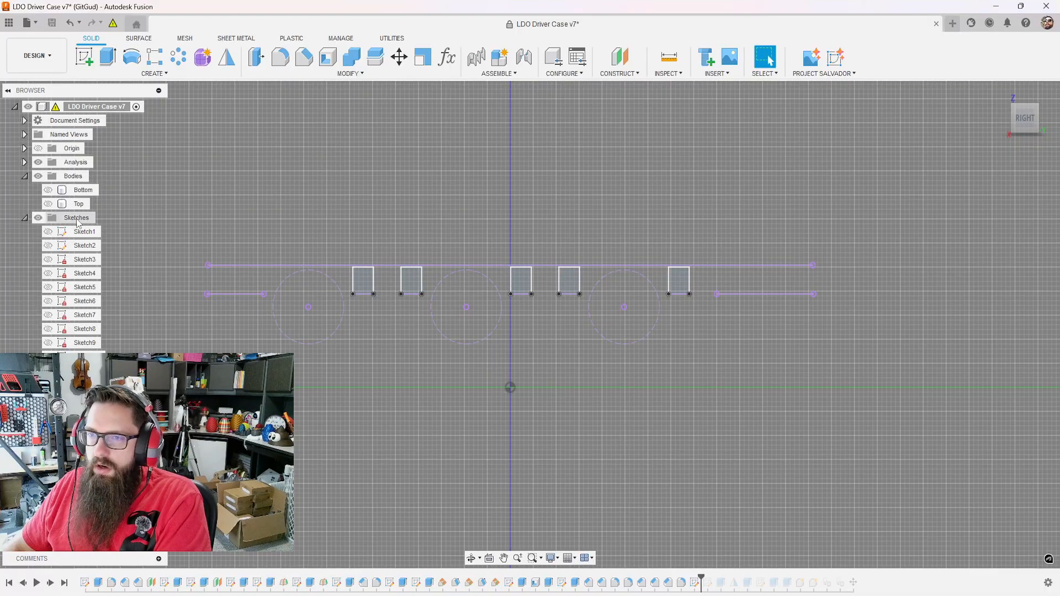
click(47, 191)
shift+middle_drag(364, 287, 660, 410)
scroll(661, 410, down, 3)
scroll(405, 271, up, 4)
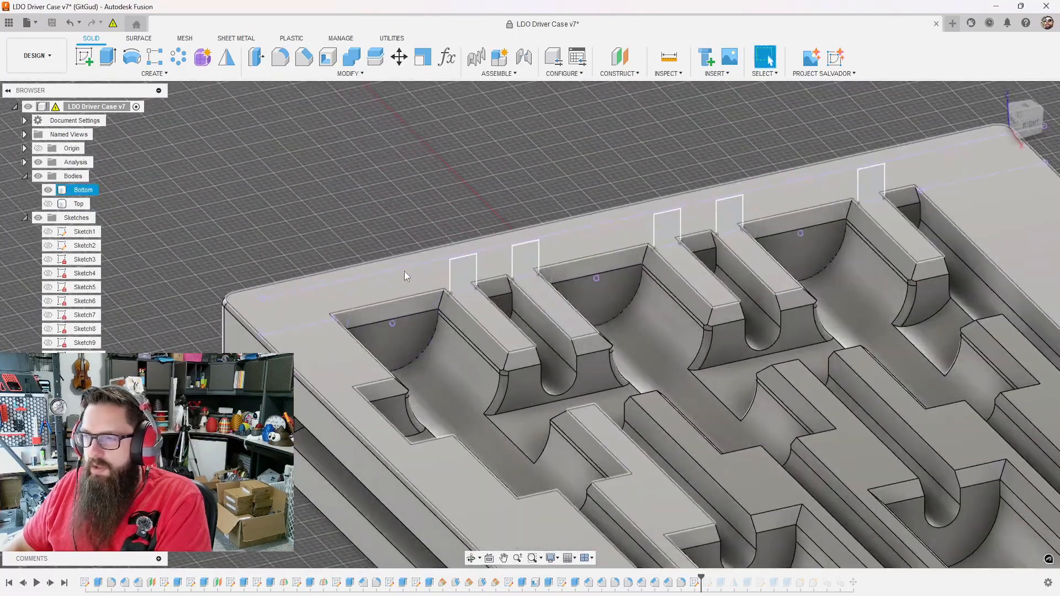
scroll(486, 337, up, 2)
scroll(434, 242, down, 2)
- Construct a plane at 90 degrees through the short upper edge at the inner end of the first divider rib
click(434, 245)
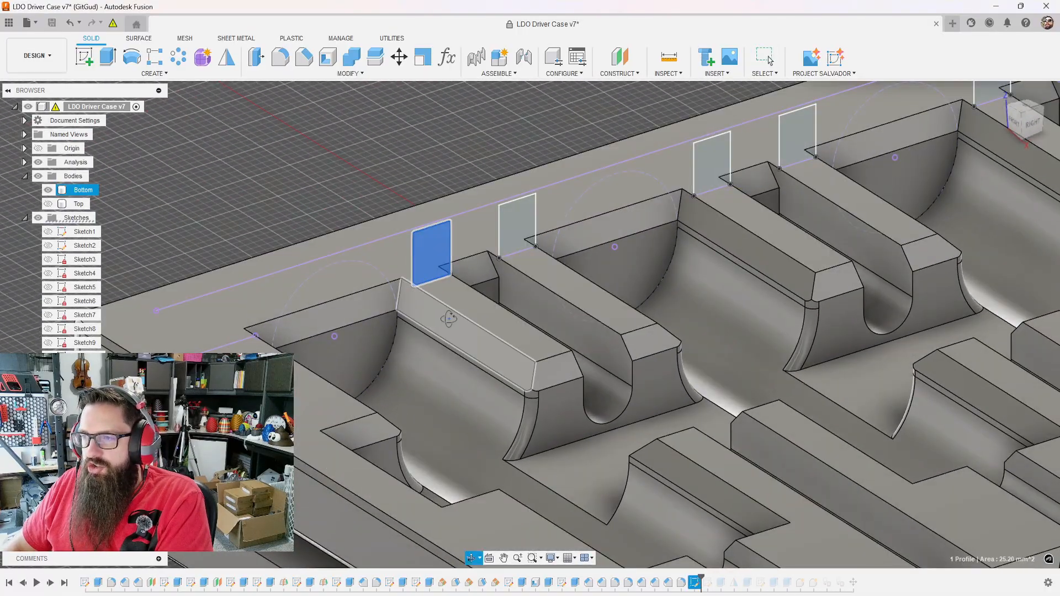
scroll(434, 245, up, 3)
shift+middle_drag(466, 336, 595, 333)
click(583, 349)
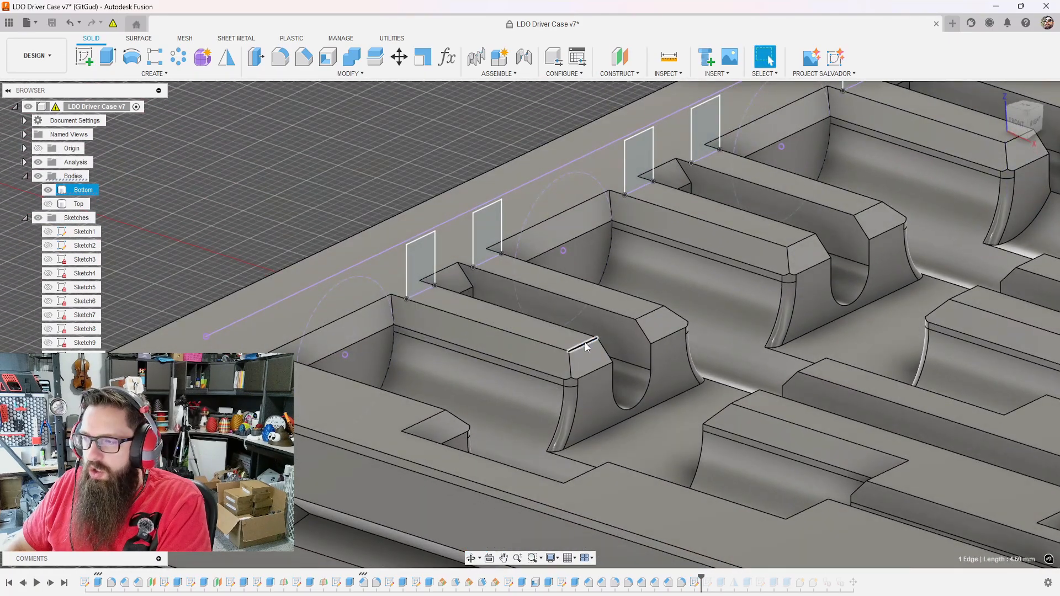
click(343, 168)
shift+middle_drag(342, 168, 629, 77)
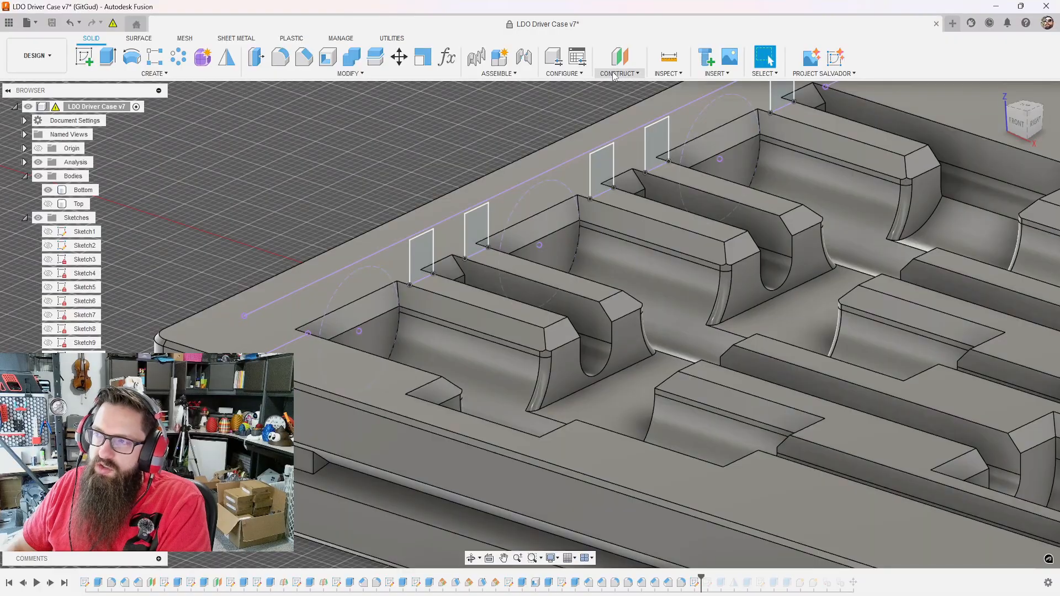
click(614, 75)
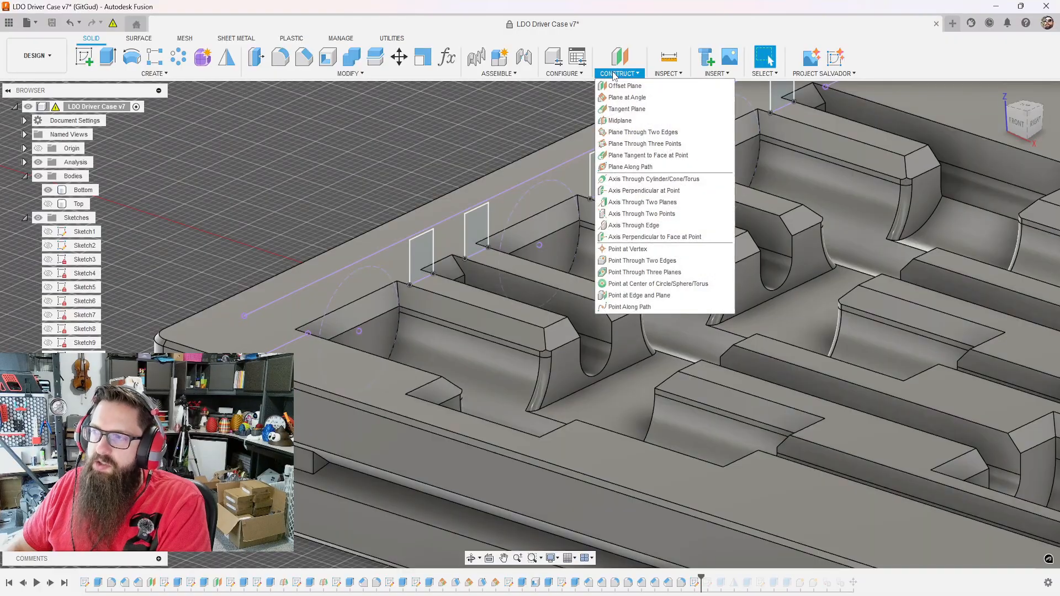
click(627, 97)
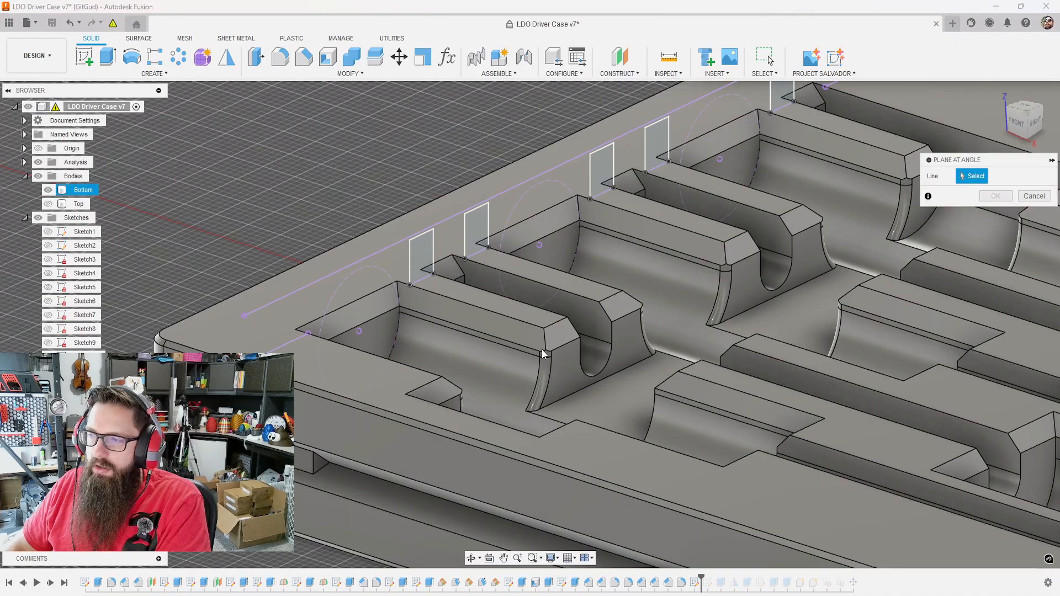
click(555, 329)
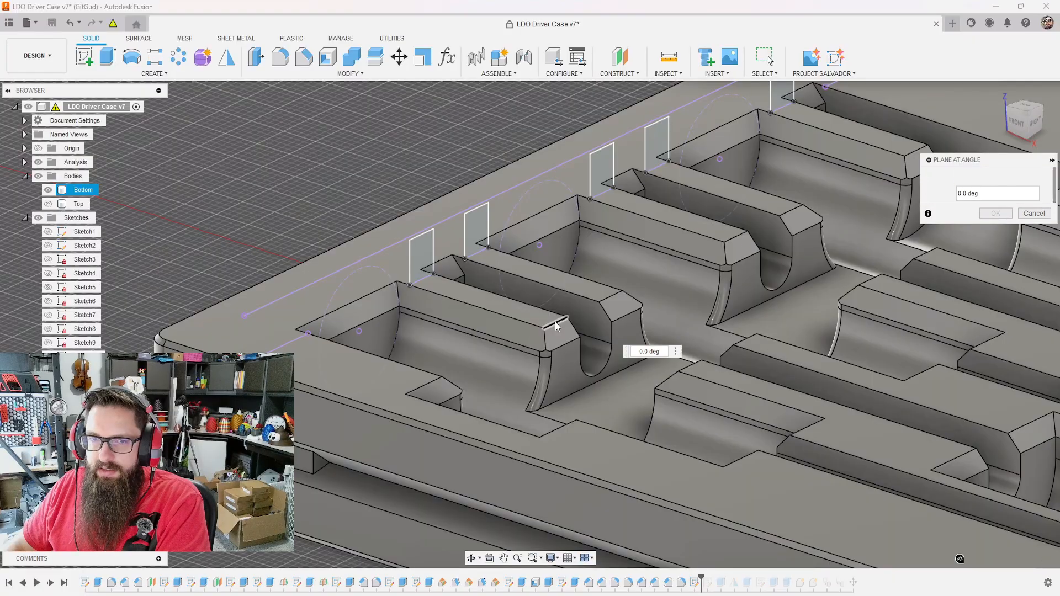
drag(557, 267, 511, 305)
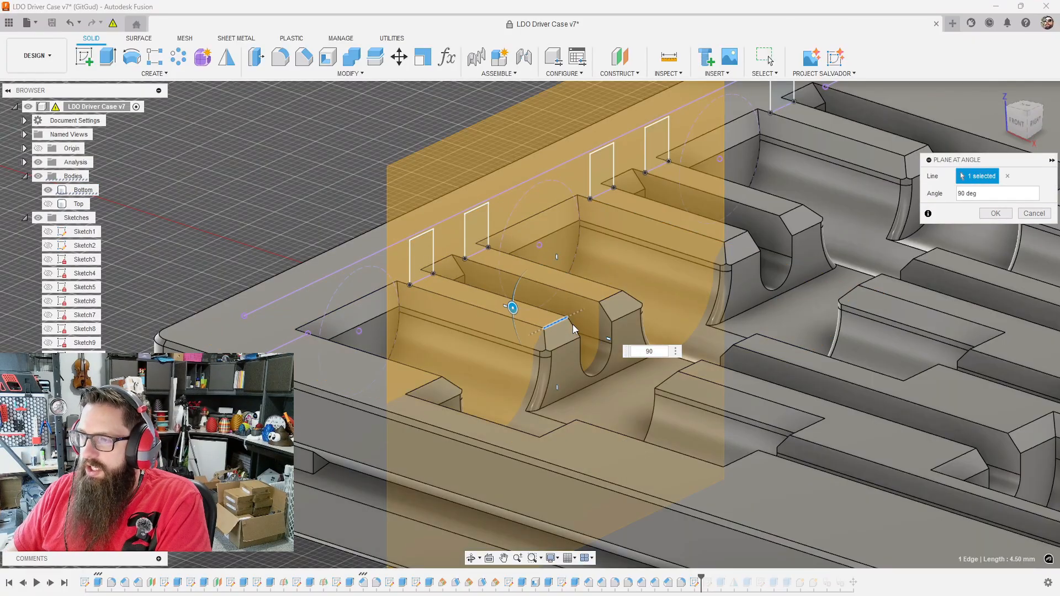
key(Return)
- Extrude all five box profiles up to the angled construction plane, joining them to the Bottom body
shift+middle_drag(436, 326, 398, 287)
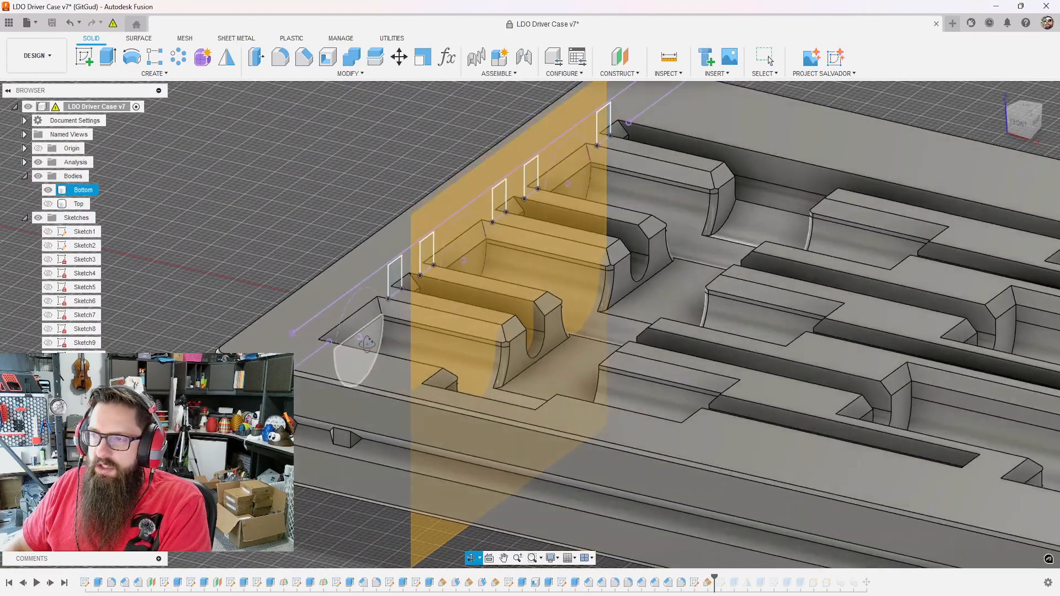
scroll(389, 279, up, 3)
key(e)
click(404, 274)
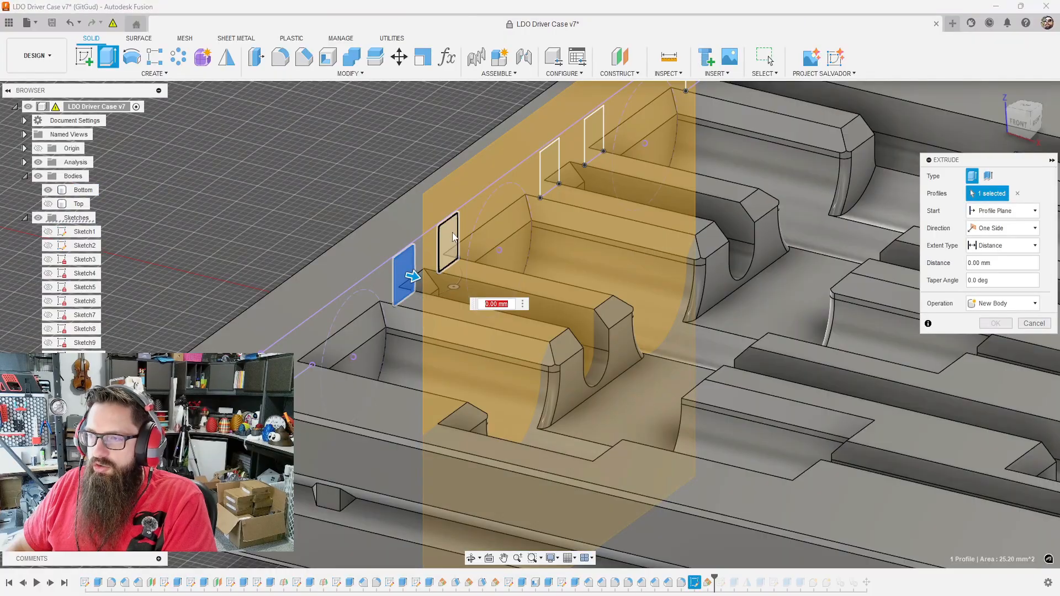
click(447, 243)
click(550, 168)
click(594, 139)
middle_drag(594, 139, 574, 177)
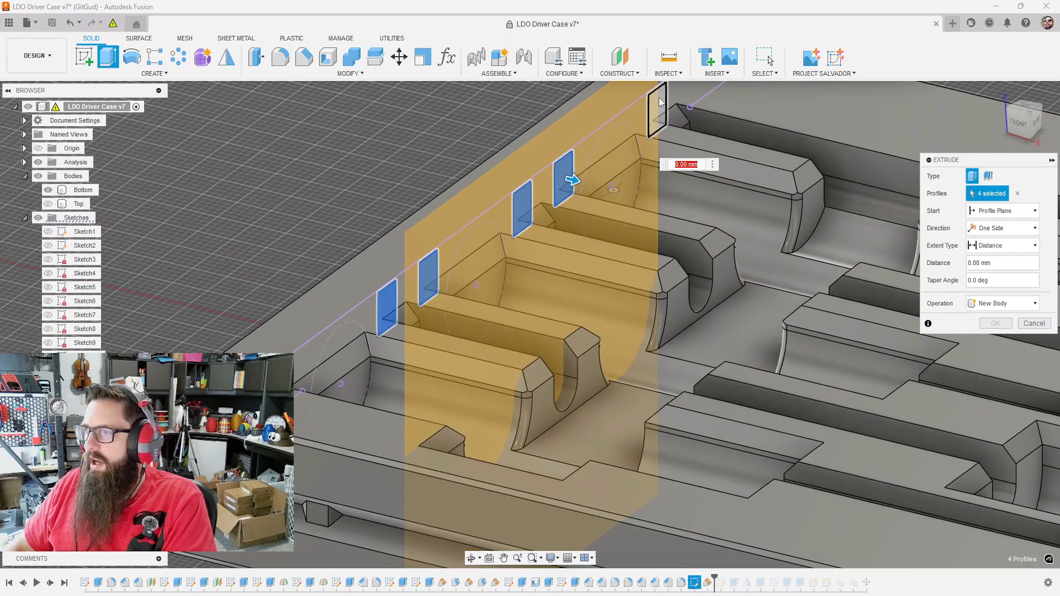
click(659, 111)
click(984, 246)
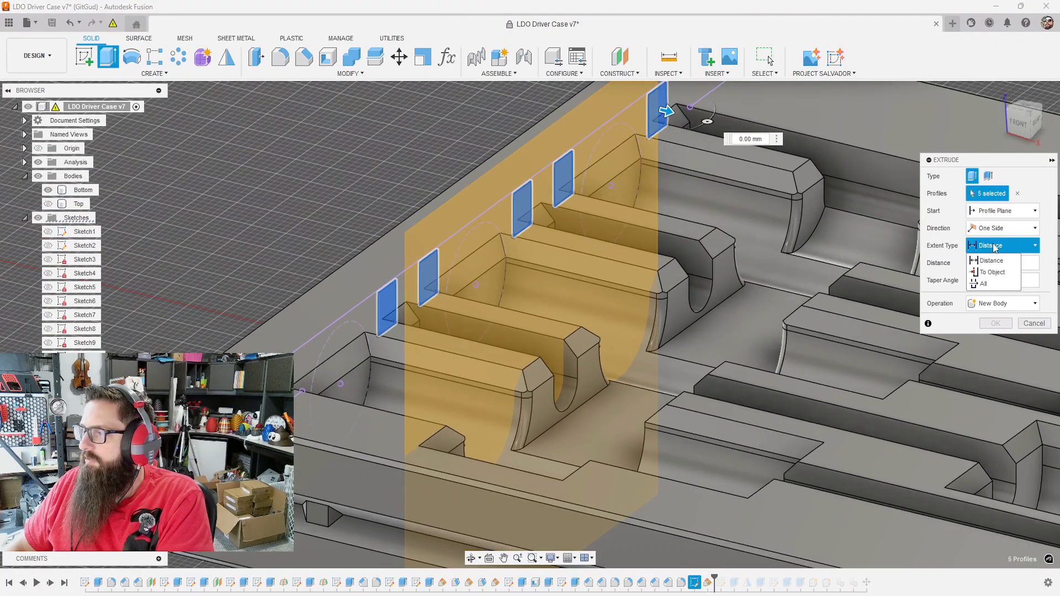
click(996, 273)
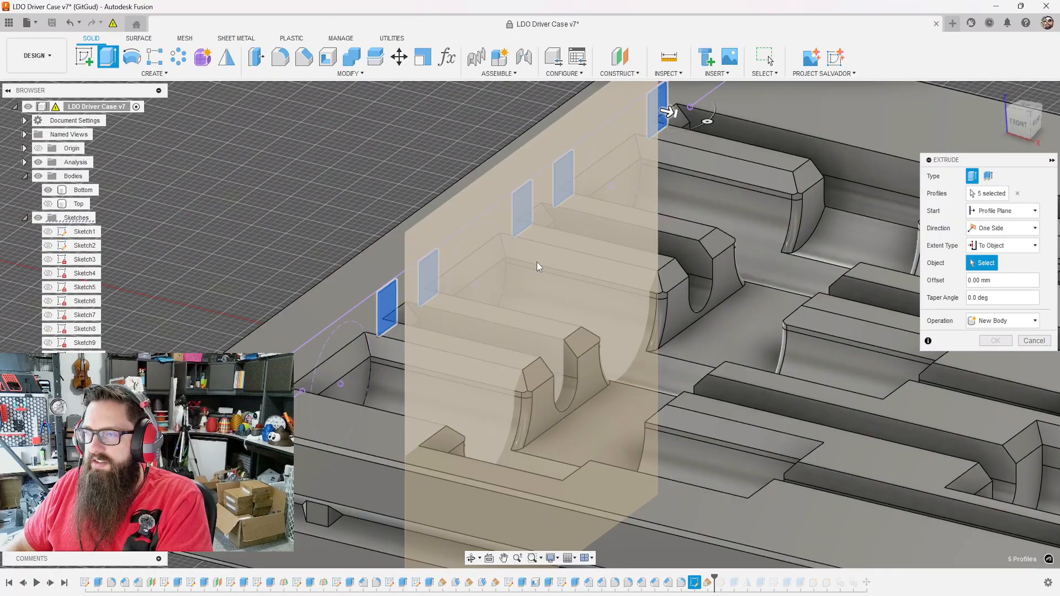
click(540, 267)
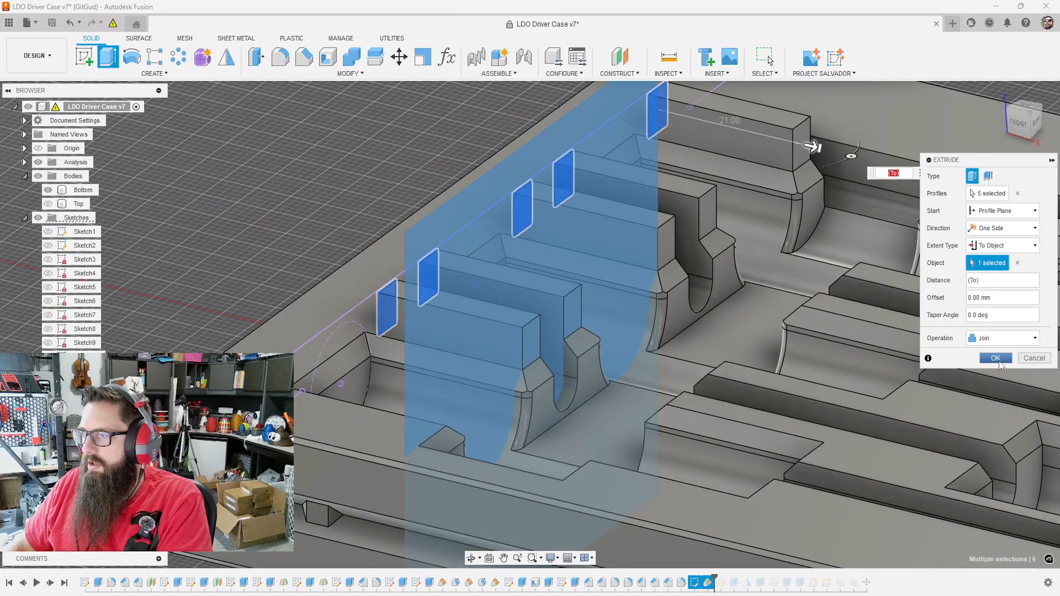
click(996, 358)
- Hide the construction plane that crosses the divider ribs
scroll(544, 297, down, 3)
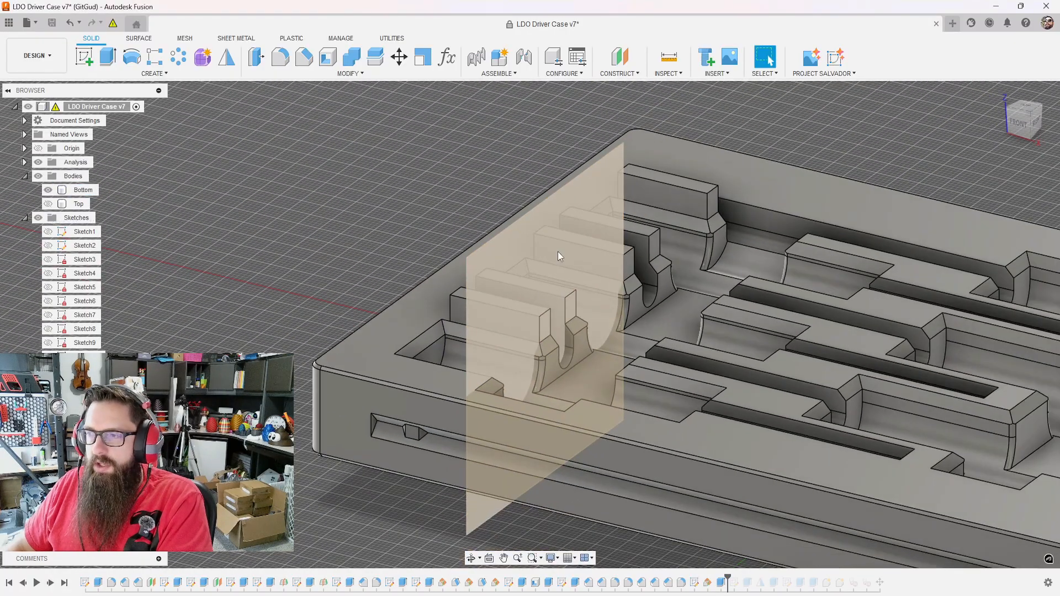
click(540, 253)
key(v)
scroll(541, 324, up, 2)
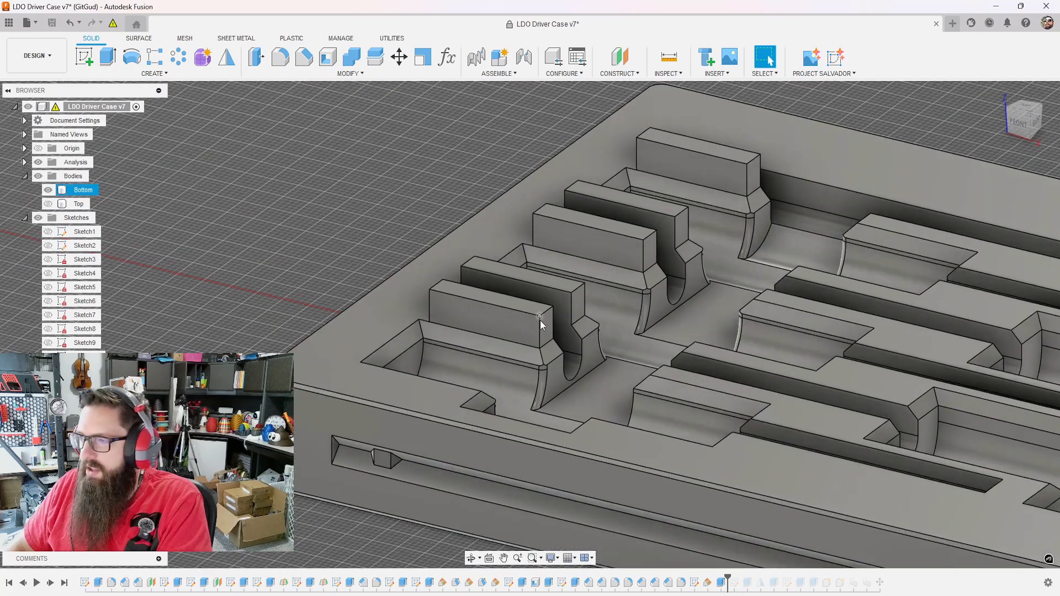
- Show the Top body and trial-move it about 42 mm along X to expose the support blocks at its open end
shift+middle_drag(540, 324, 540, 290)
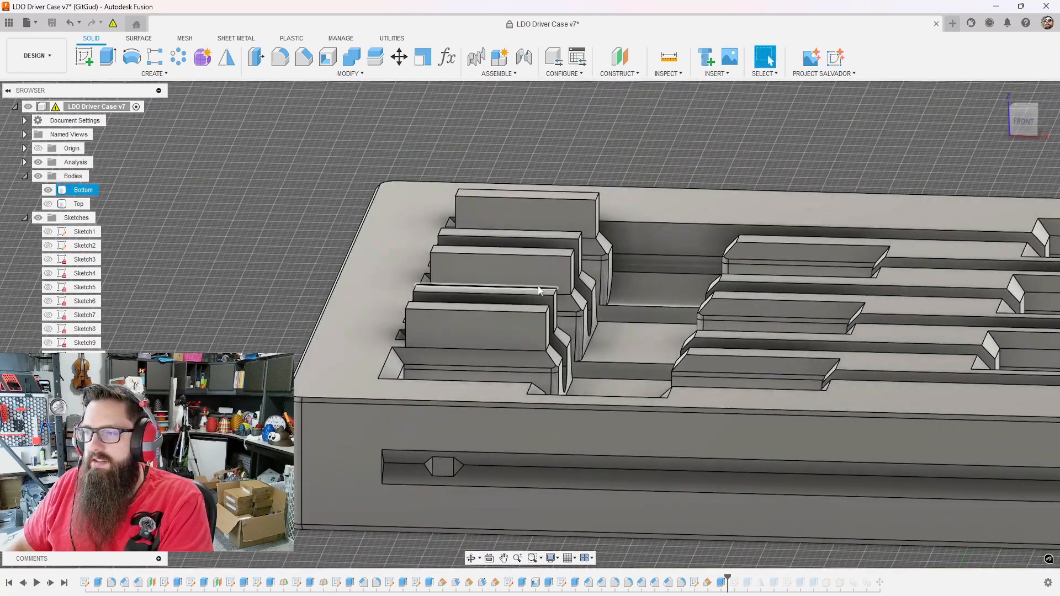
click(48, 204)
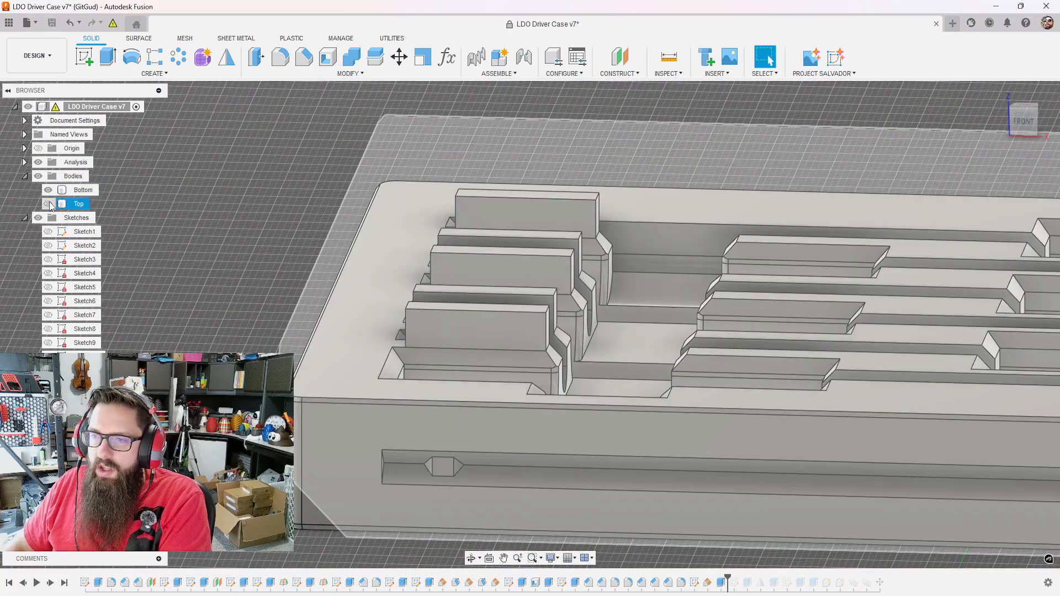
scroll(227, 180, down, 2)
click(399, 56)
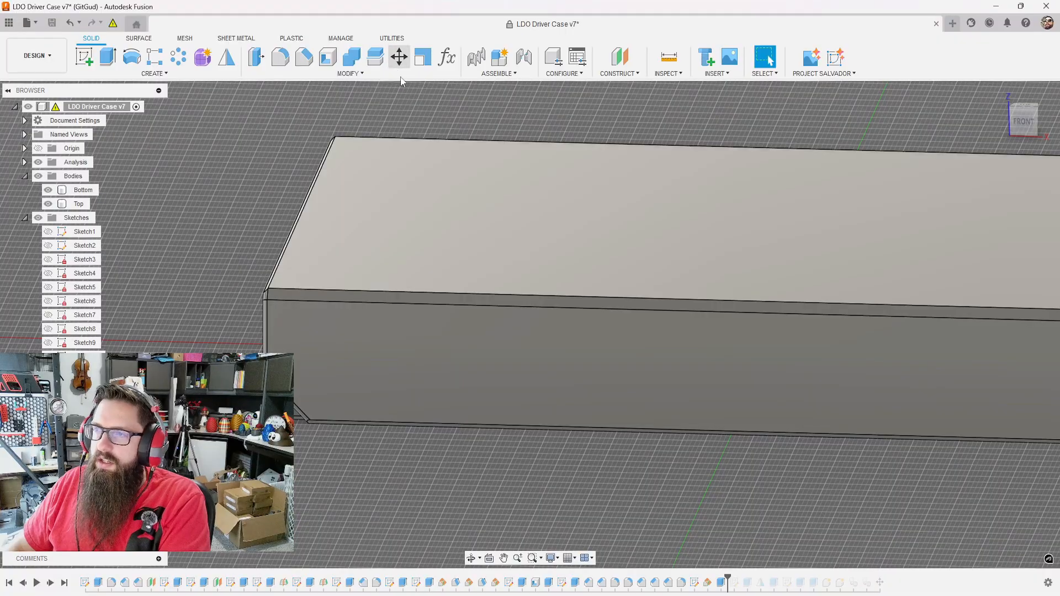
click(766, 293)
click(990, 211)
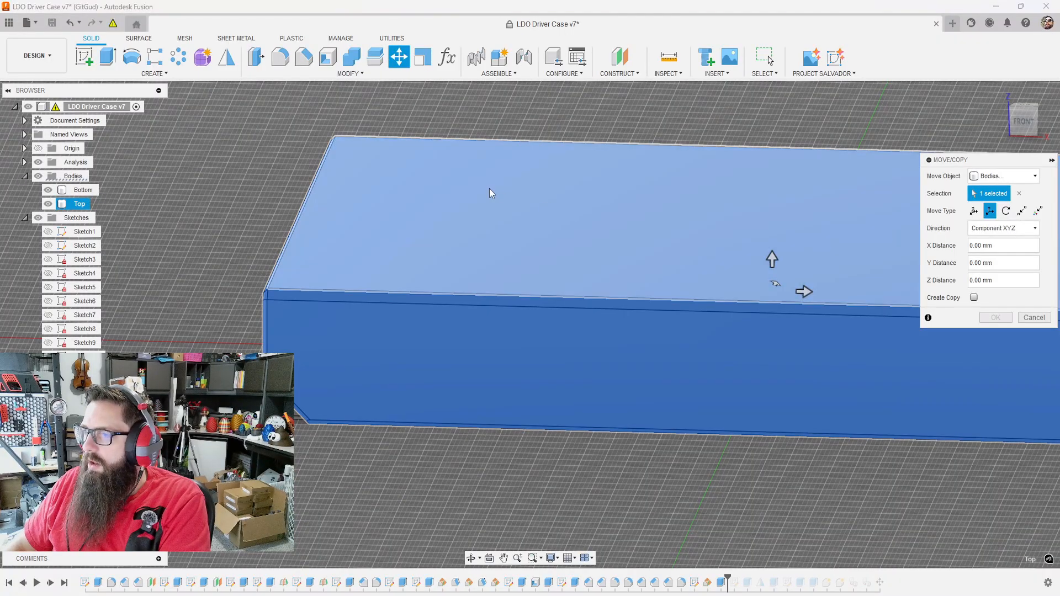
drag(804, 296, 986, 295)
shift+middle_drag(325, 230, 753, 177)
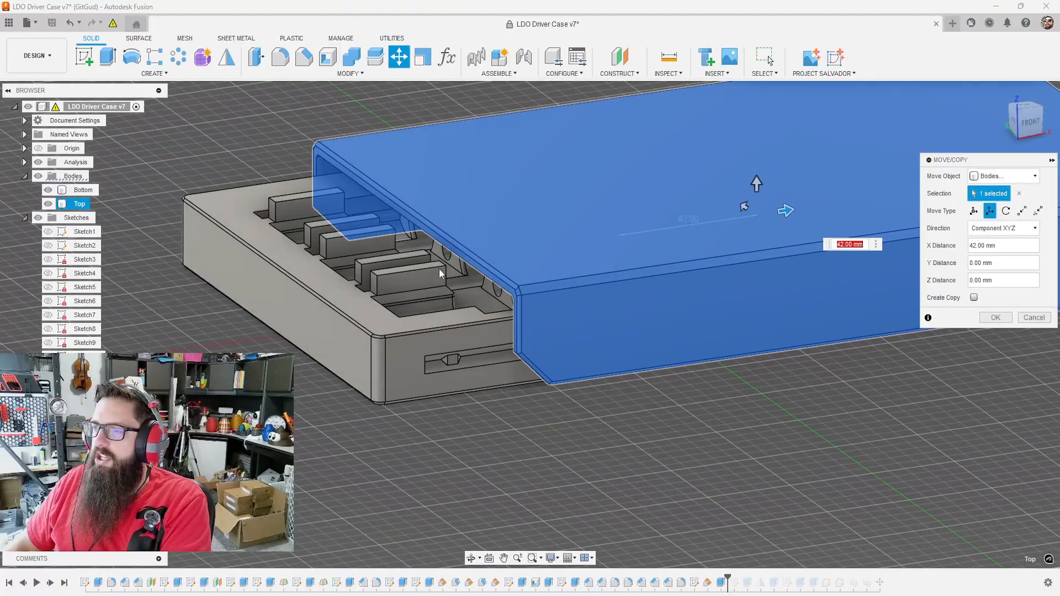
- Check the Top's sliding clearance over the support blocks by shifting it back and forth along X, and discard the trial move
scroll(362, 160, up, 3)
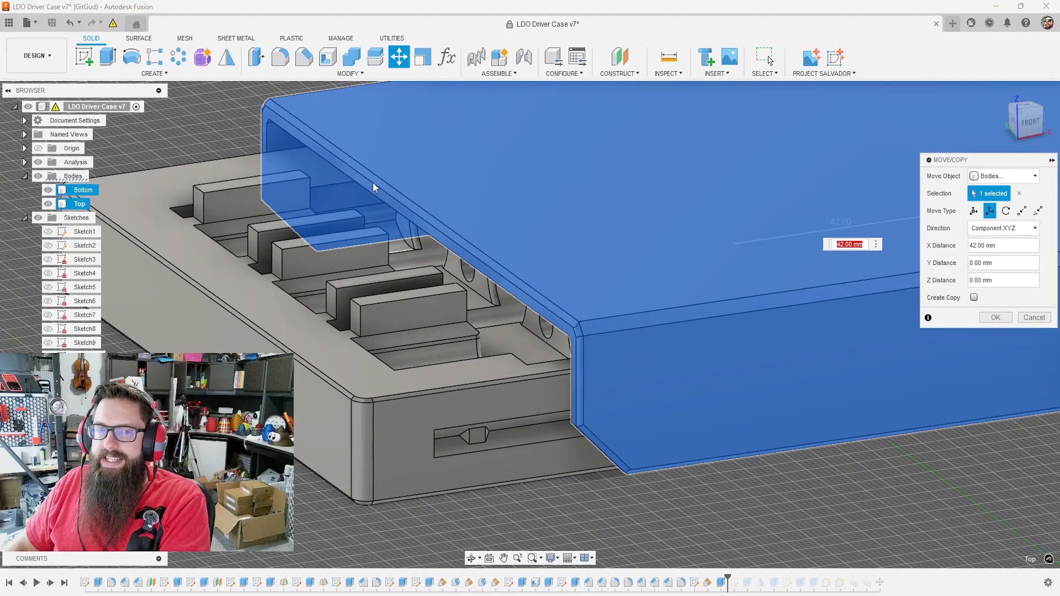
shift+middle_drag(693, 300, 764, 316)
drag(862, 321, 833, 320)
scroll(516, 342, up, 2)
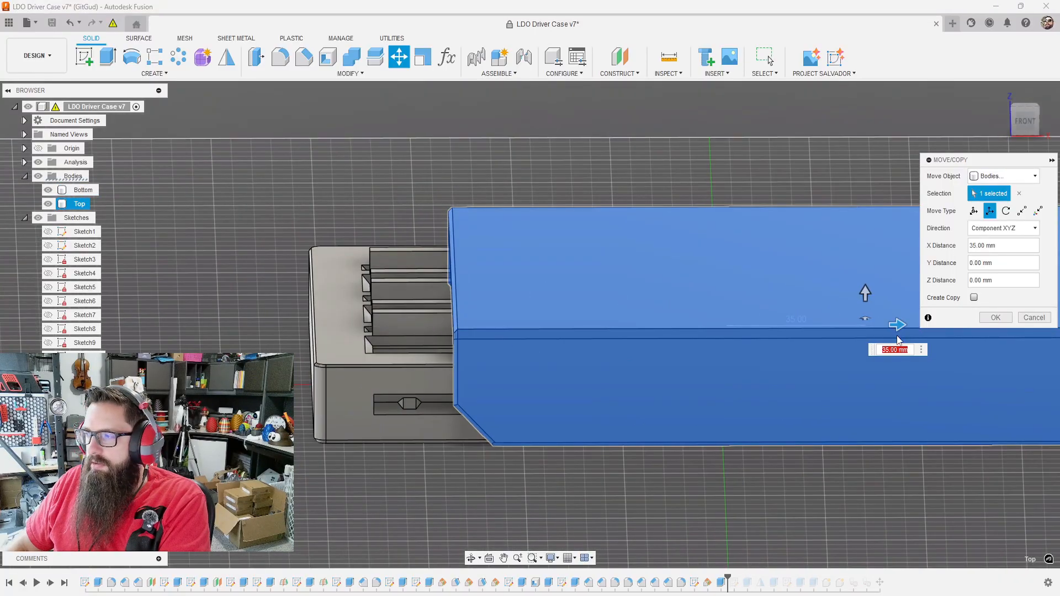
drag(898, 338, 914, 325)
scroll(718, 359, down, 3)
scroll(406, 372, up, 4)
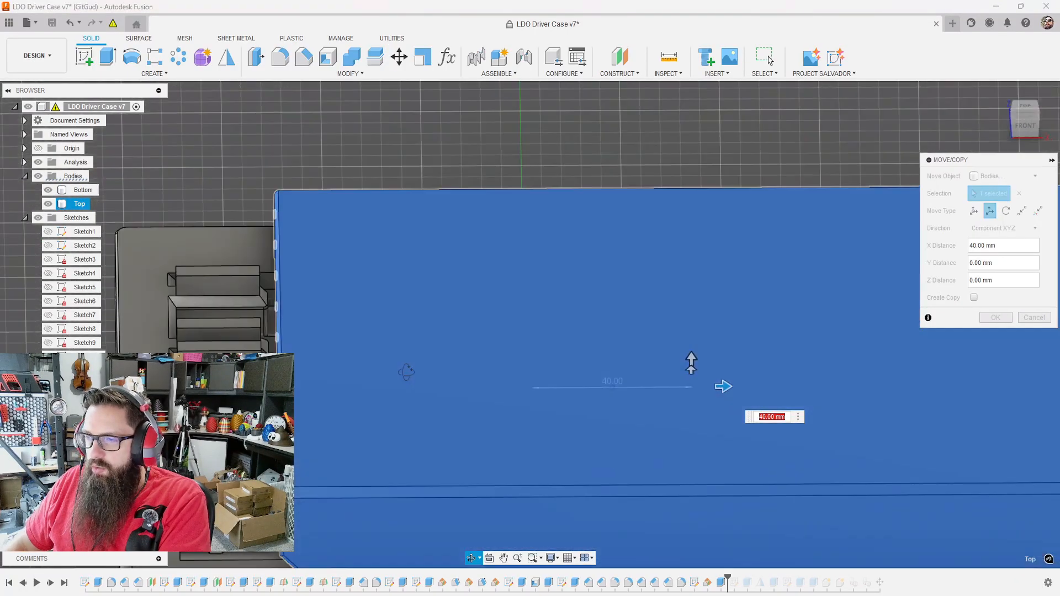
shift+middle_drag(406, 372, 386, 277)
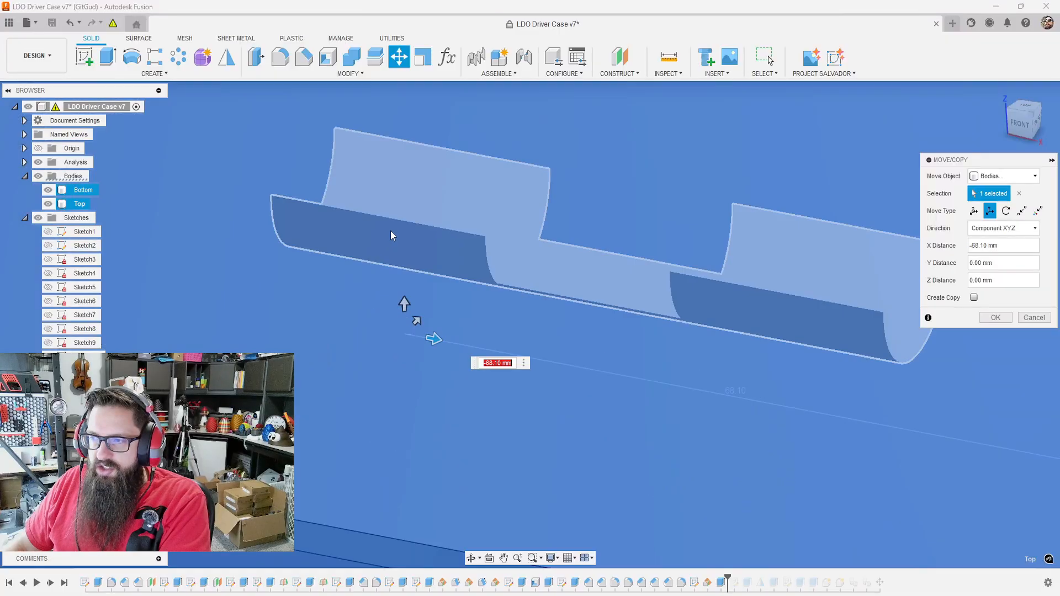
scroll(432, 239, down, 4)
key(Return)
scroll(382, 327, down, 4)
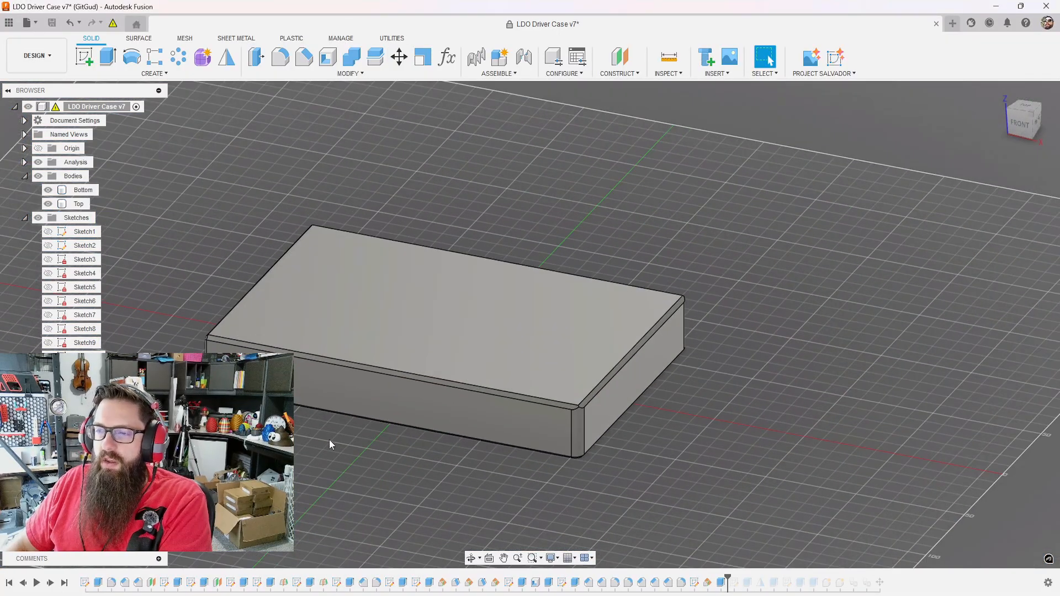
- Hide the Top body and select the vertical inner end face of the second support block on the Bottom
click(353, 309)
key(v)
shift+middle_drag(307, 449, 323, 443)
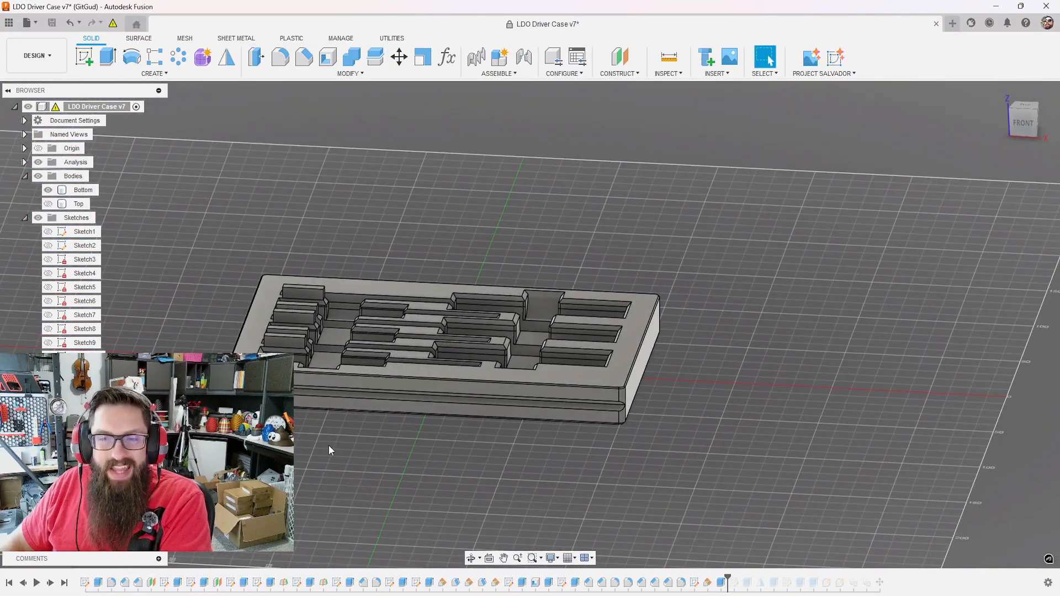
shift+middle_drag(574, 424, 432, 379)
scroll(432, 379, up, 5)
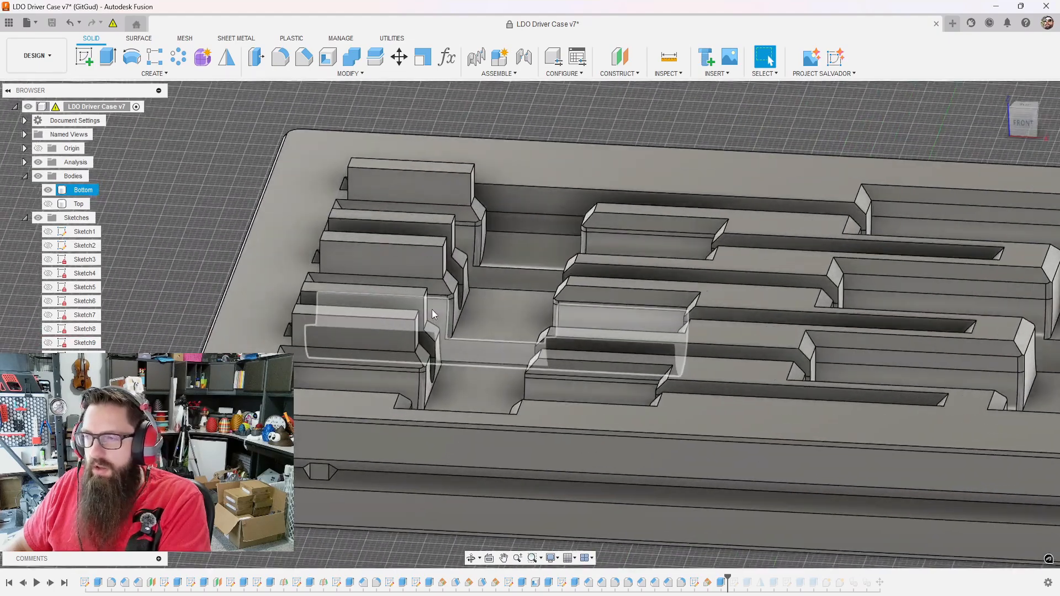
shift+middle_drag(432, 310, 399, 316)
scroll(399, 315, up, 4)
click(523, 267)
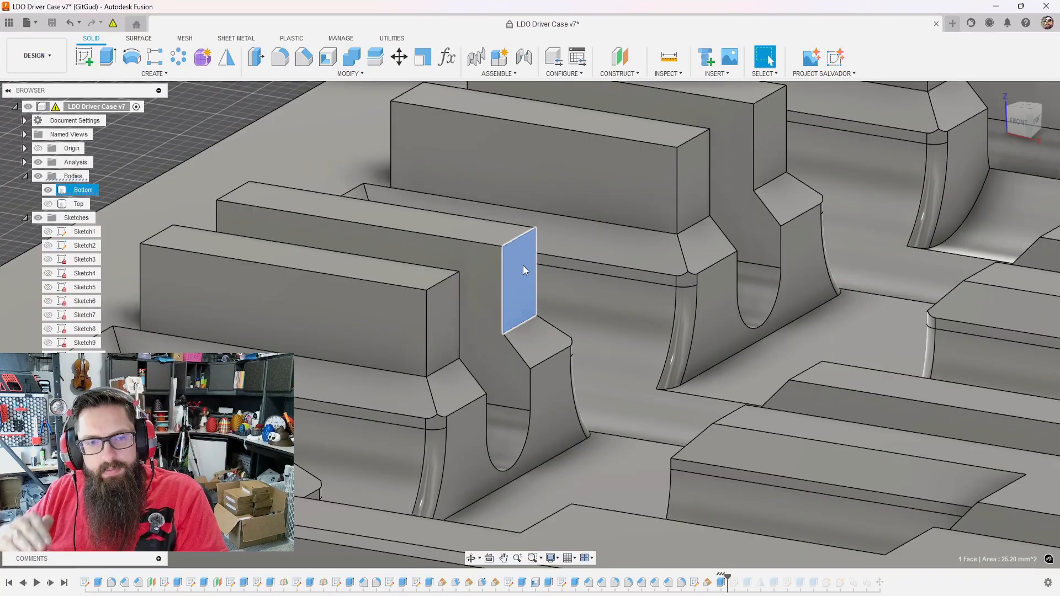
- Start the Draft command for the support blocks on the Bottom body
scroll(332, 189, down, 5)
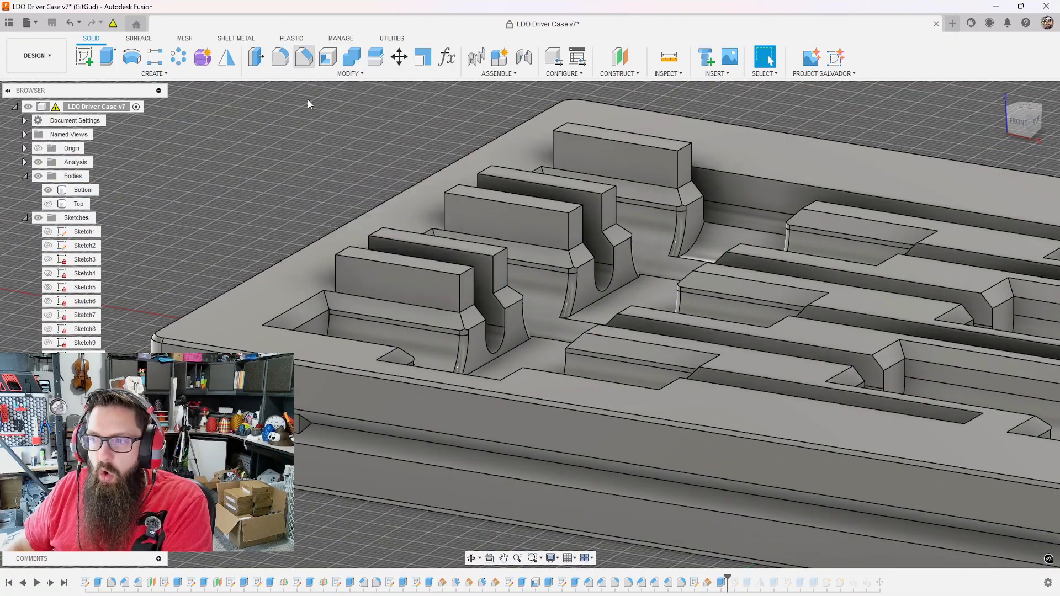
shift+middle_drag(257, 206, 280, 128)
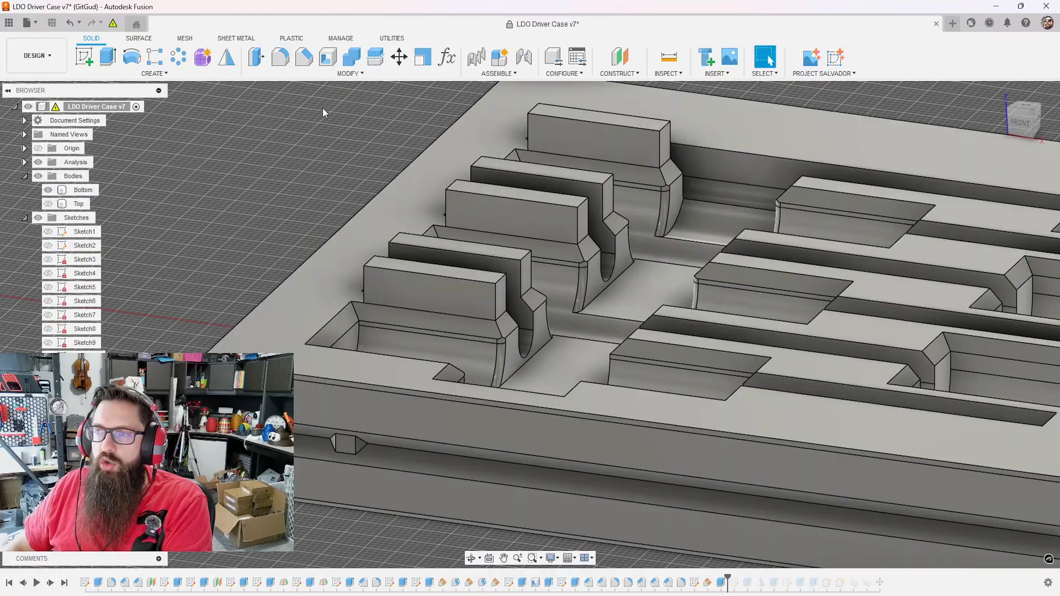
click(348, 73)
key(Escape)
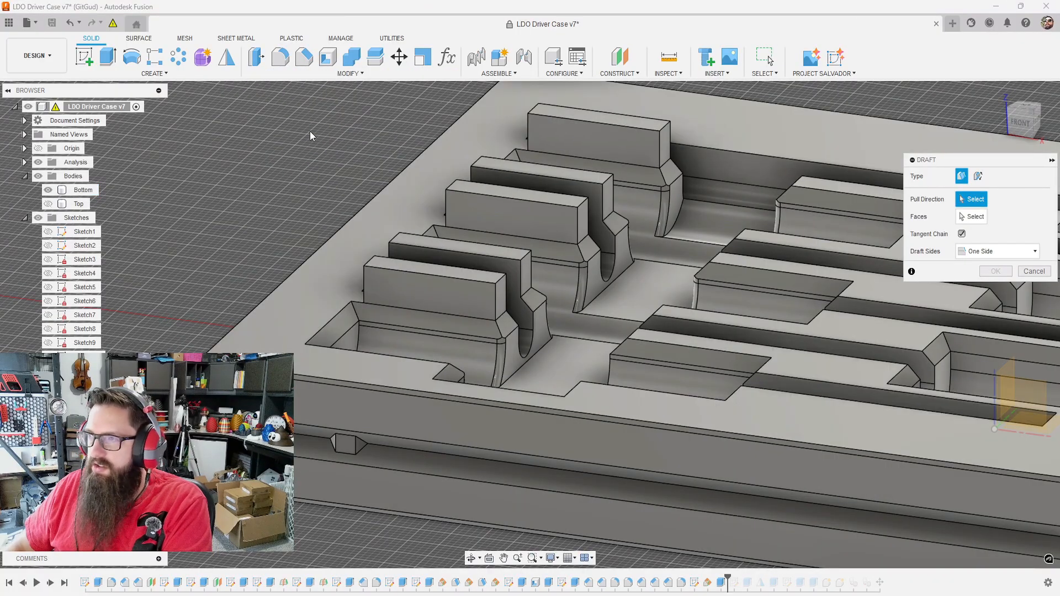
click(286, 74)
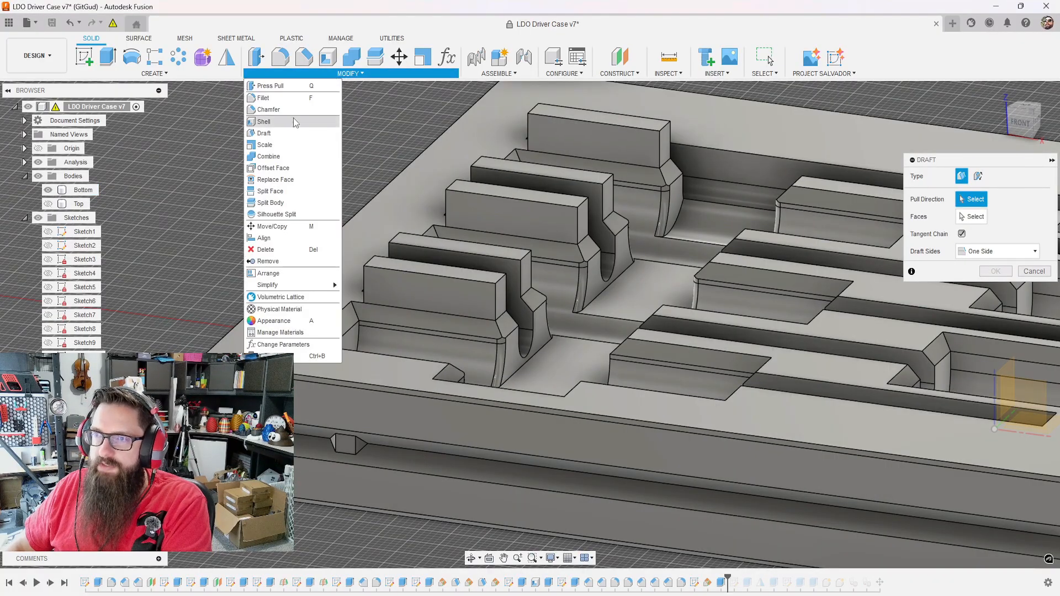
- Draft the inner end faces of the five raised ribs into long slopes, using the tray's flat top face as pull direction
click(262, 135)
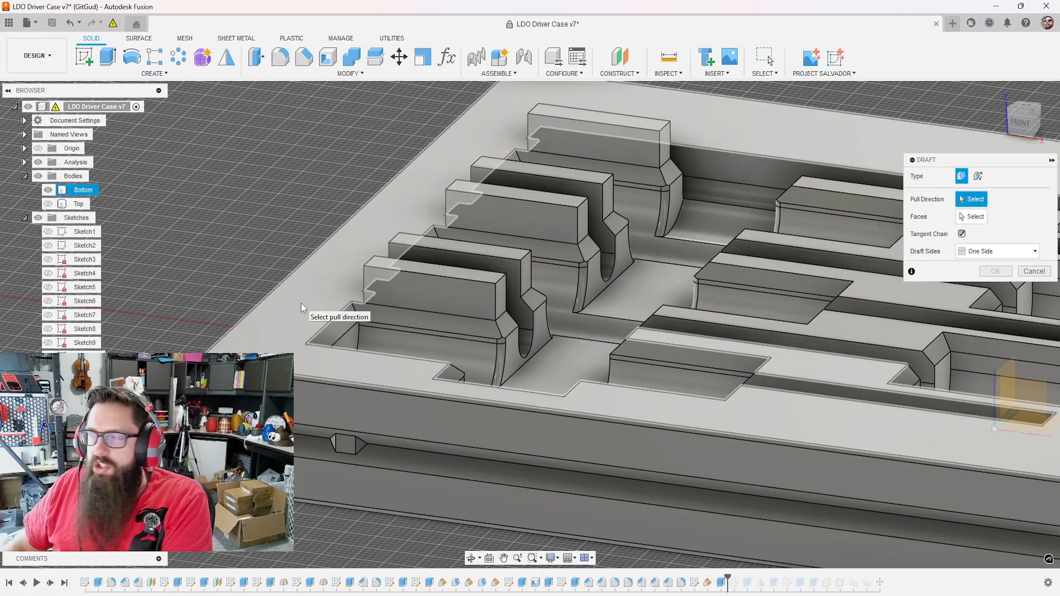
click(301, 303)
shift+middle_drag(301, 303, 412, 301)
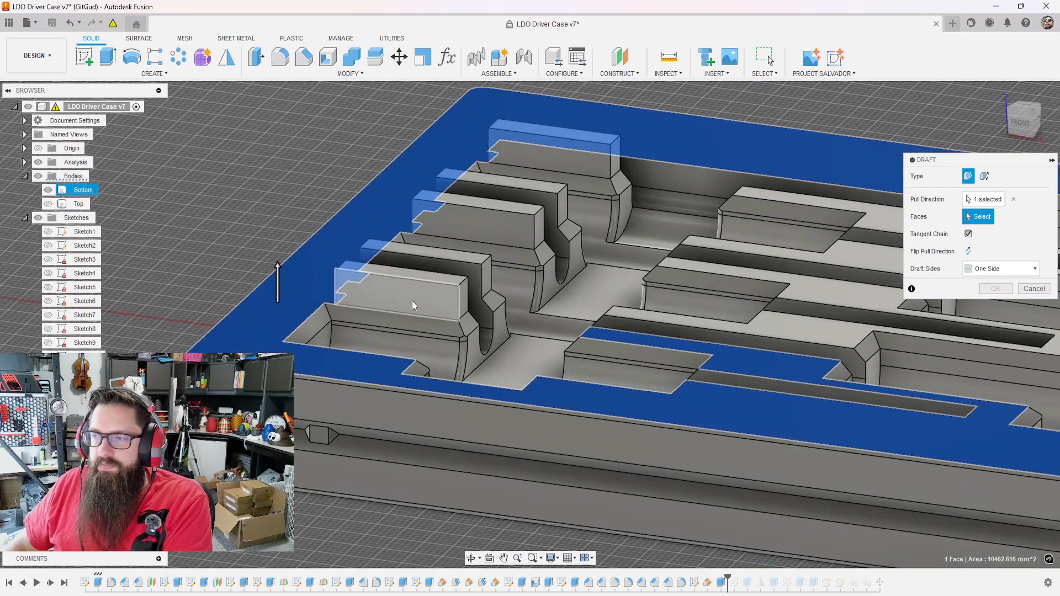
click(464, 302)
click(486, 275)
click(540, 228)
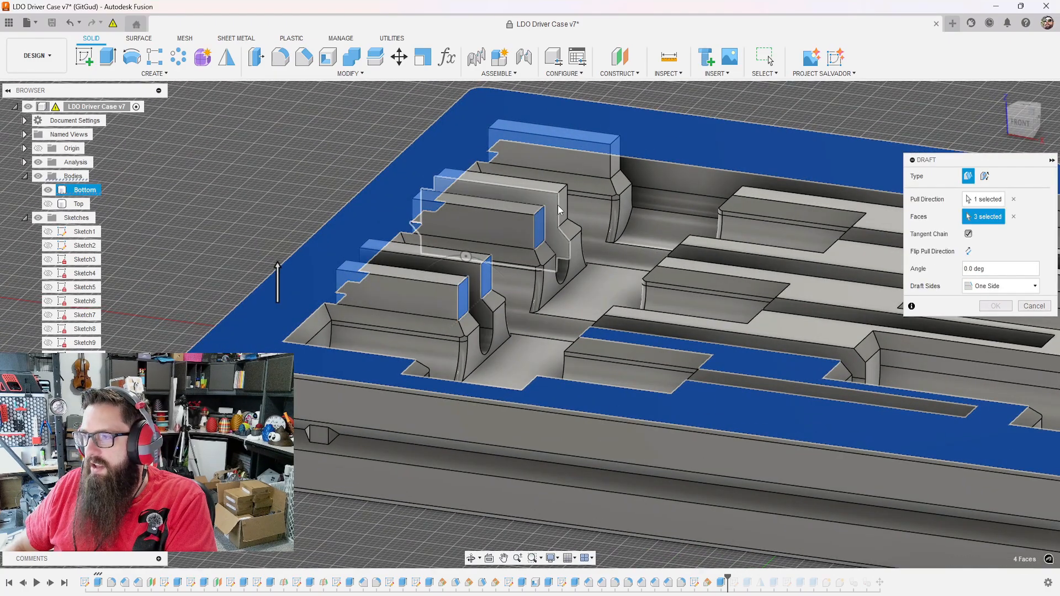
click(560, 210)
click(615, 160)
mouse_move(466, 256)
shift+middle_down()
mouse_move(505, 272)
mouse_move(477, 310)
mouse_move(488, 294)
shift+middle_up()
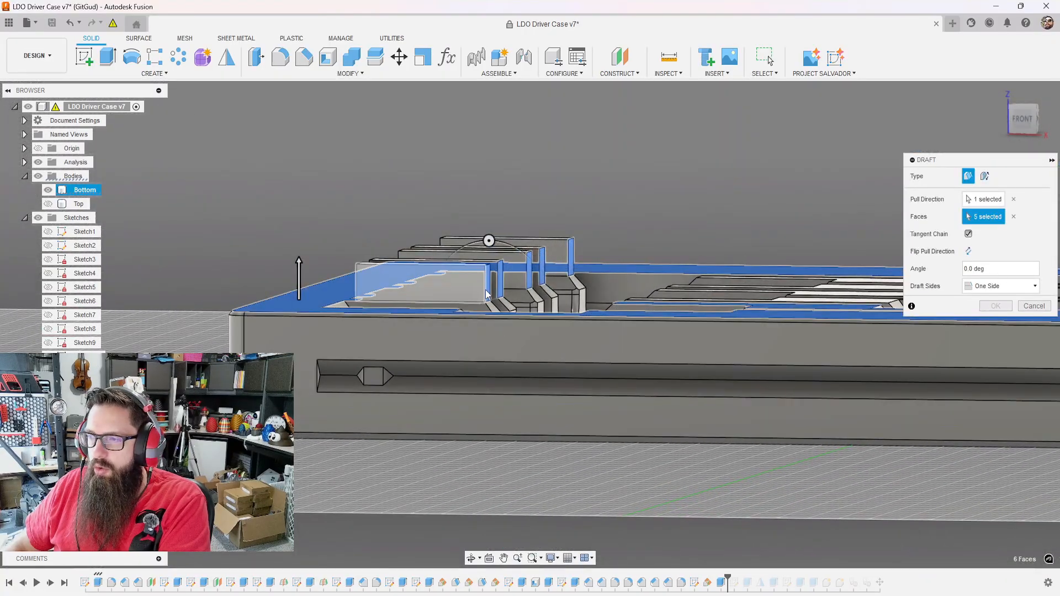
drag(489, 241, 401, 267)
click(995, 306)
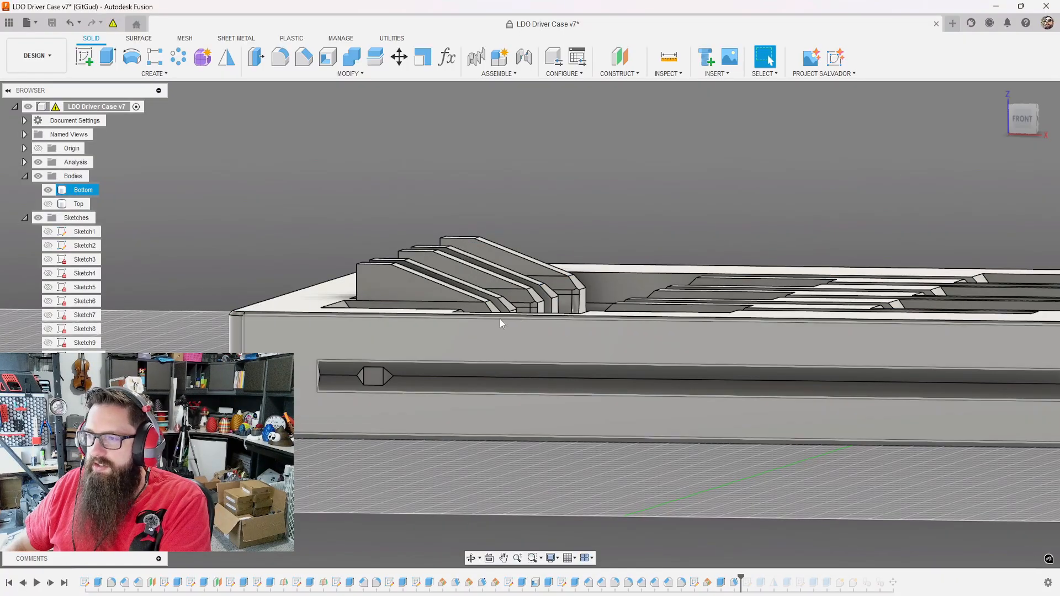
- Examine the drafted ribs and their vertical outer end faces from several angles
shift+middle_drag(499, 320, 482, 468)
scroll(395, 346, down, 3)
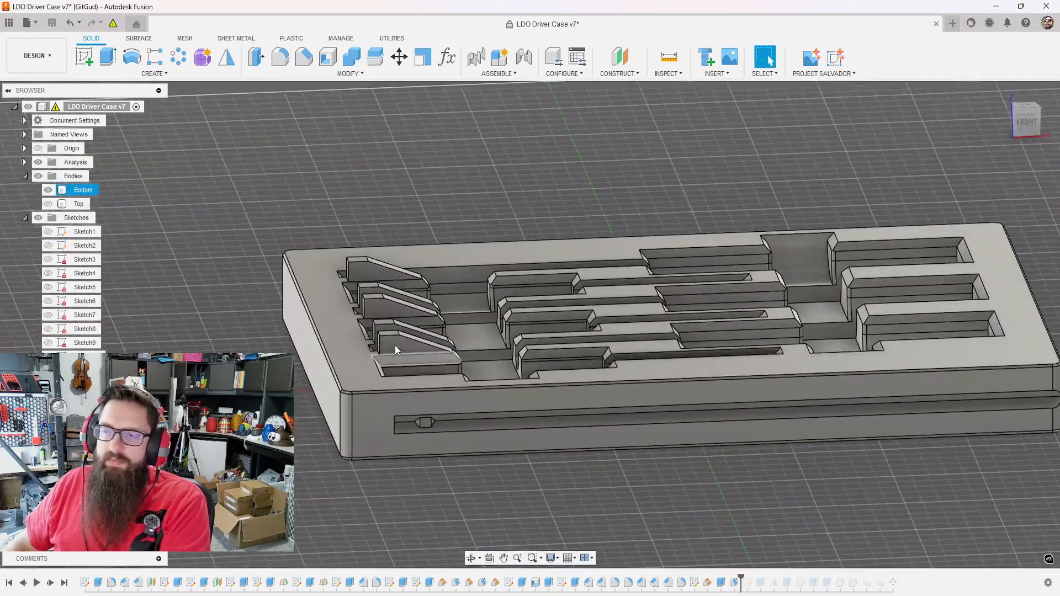
scroll(404, 294, up, 10)
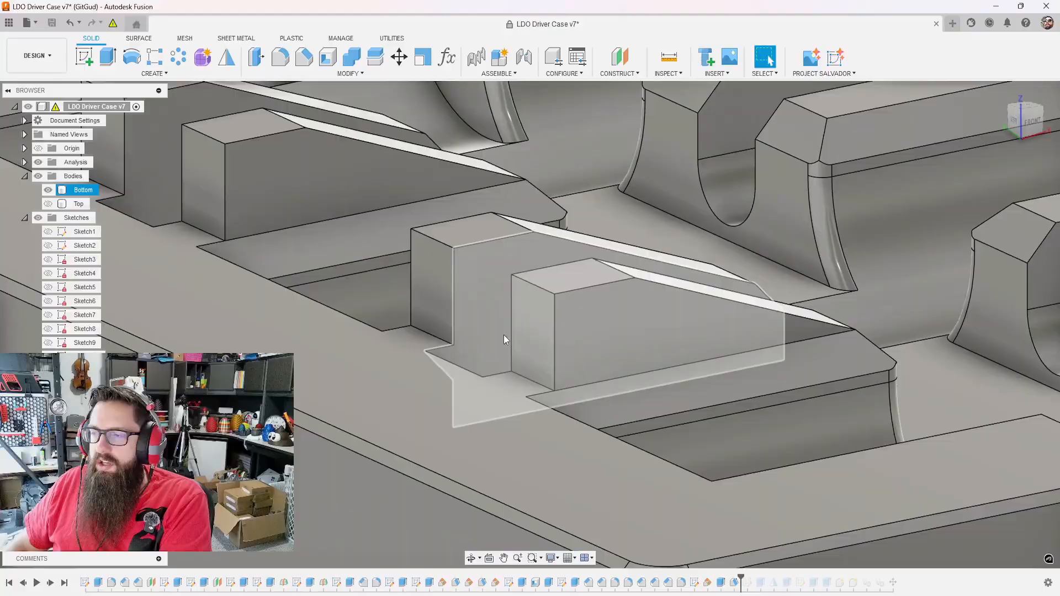
click(533, 336)
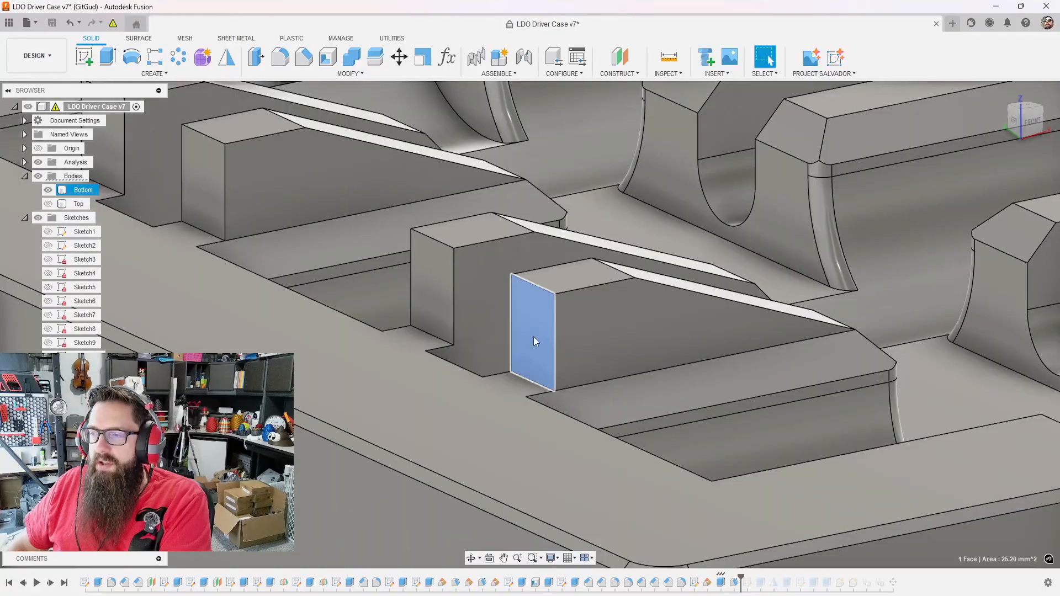
shift+middle_drag(534, 337, 486, 381)
scroll(461, 417, down, 3)
scroll(473, 425, up, 1)
scroll(473, 425, down, 5)
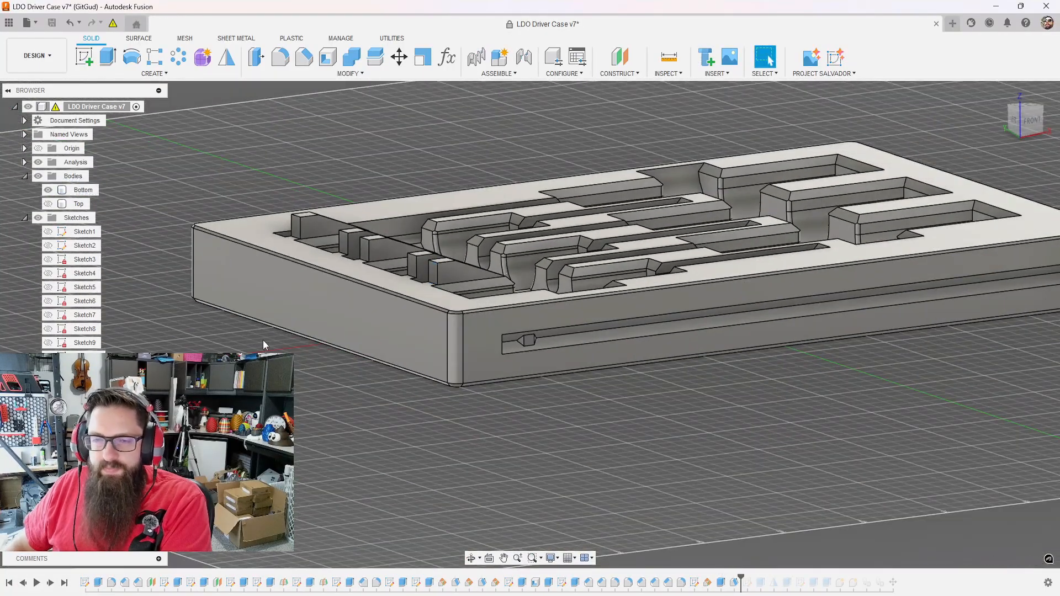
right_click(294, 372)
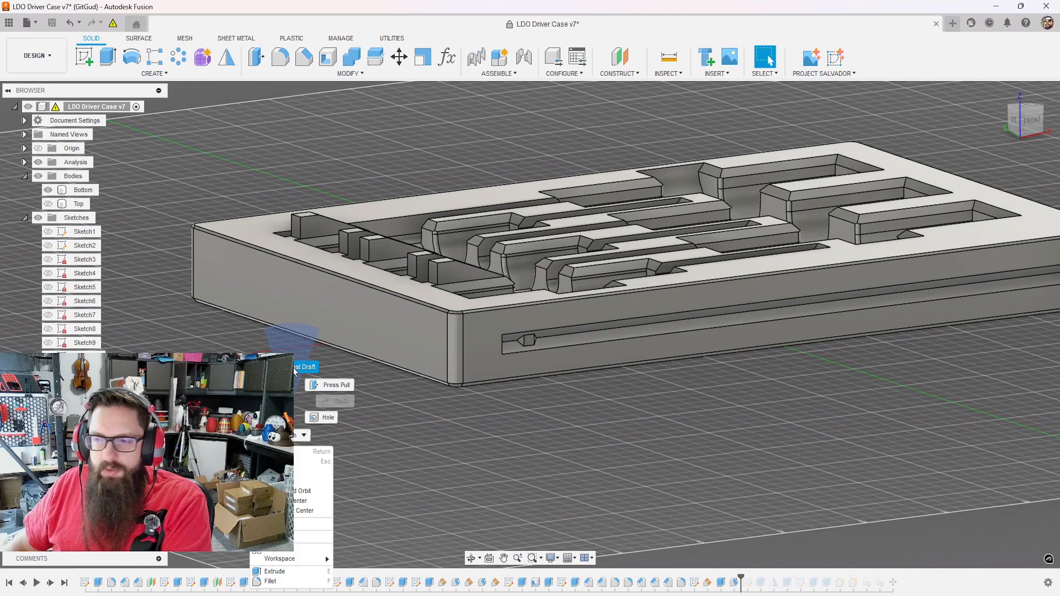
click(296, 369)
scroll(723, 431, down, 5)
scroll(578, 415, up, 3)
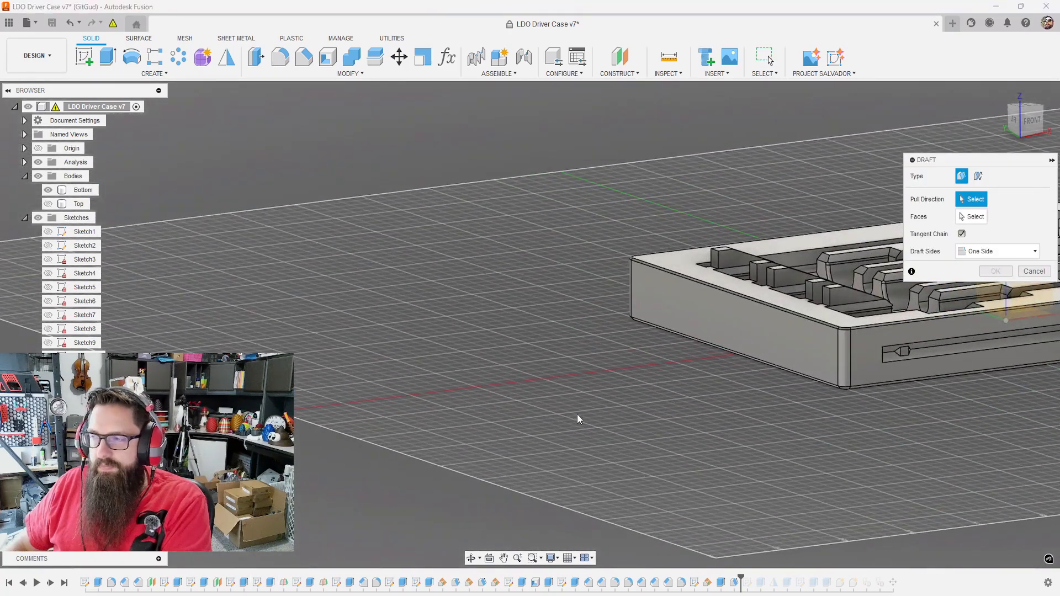
key(Escape)
- Start another Draft operation for the outer end faces of the ribs
right_click(696, 403)
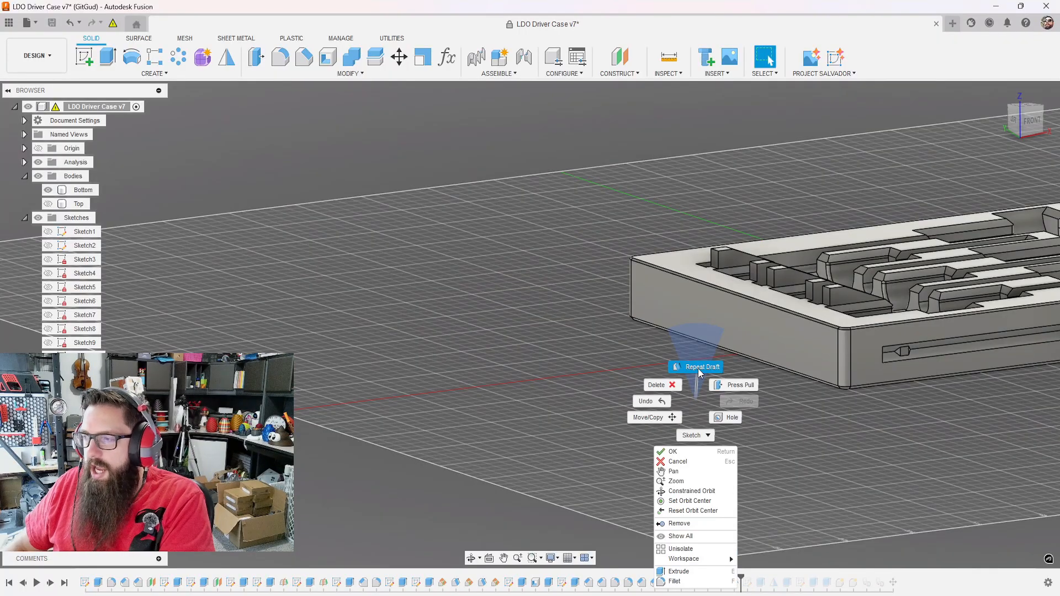
click(699, 369)
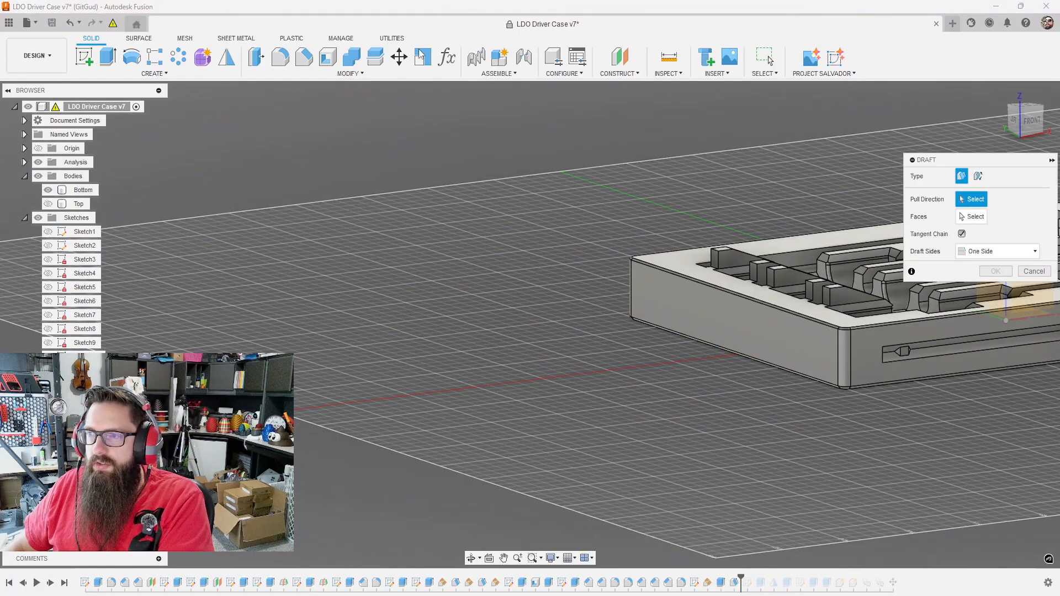
click(329, 74)
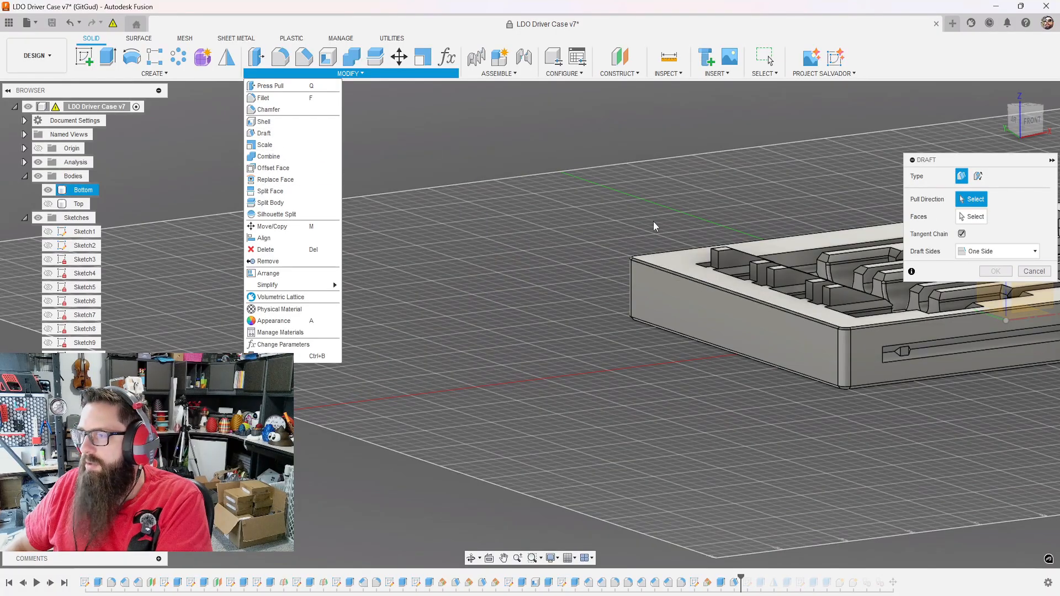
scroll(519, 326, up, 5)
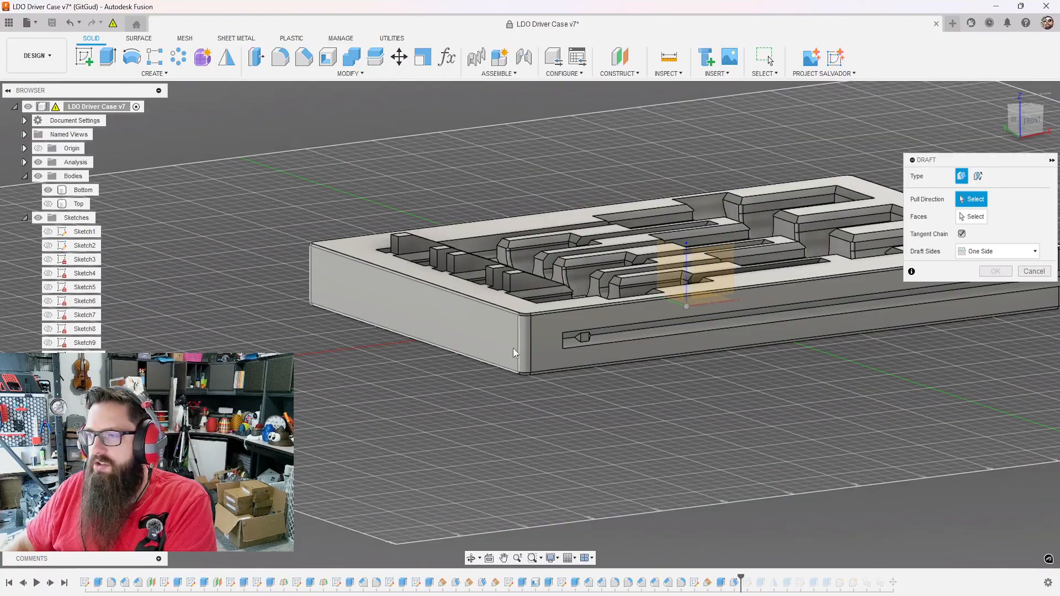
scroll(513, 348, up, 5)
shift+middle_drag(513, 348, 522, 280)
click(519, 280)
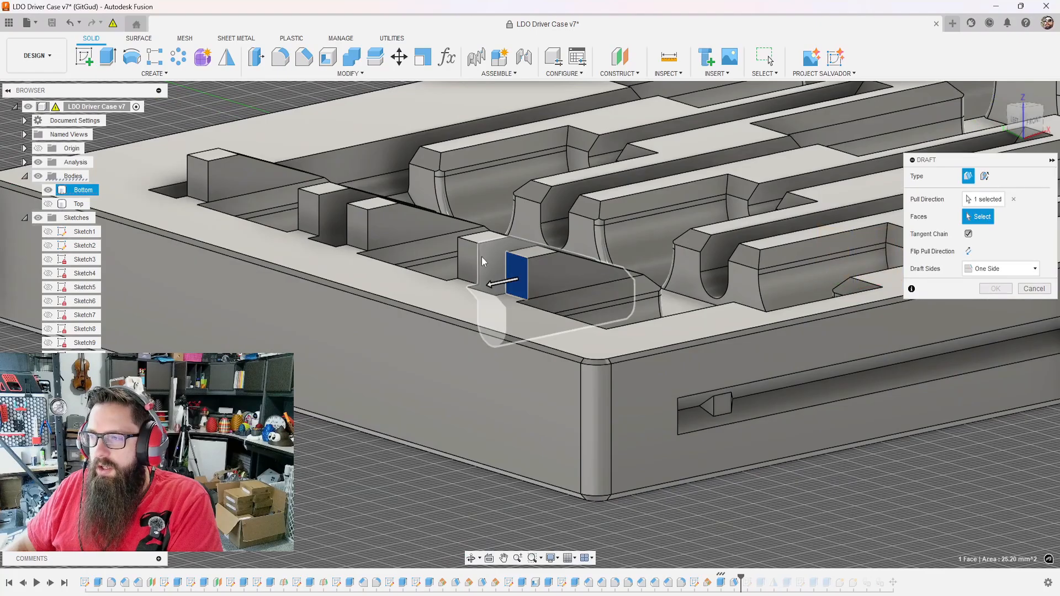
click(469, 251)
click(1014, 216)
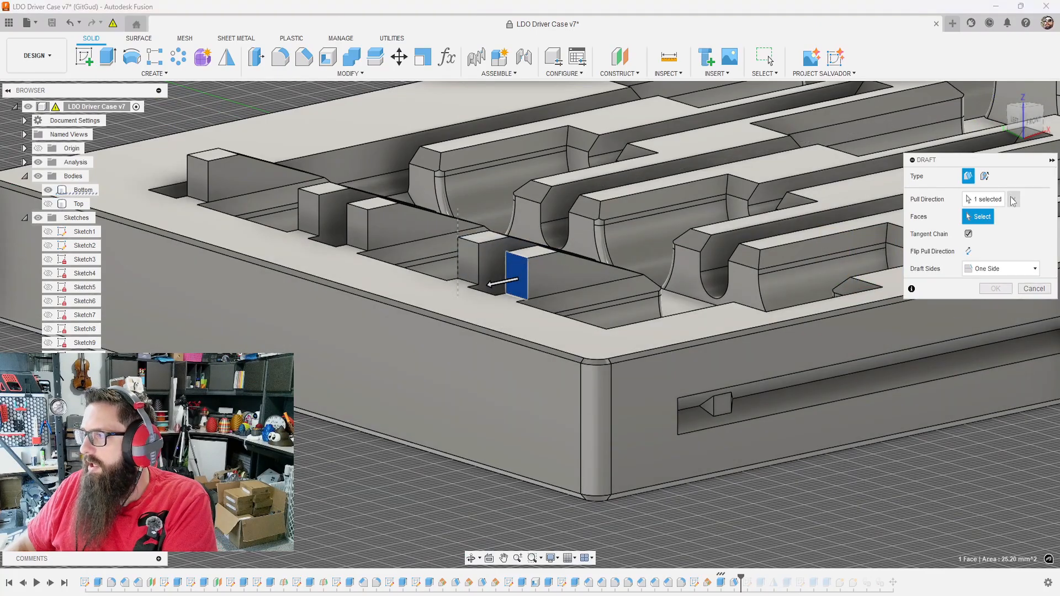
click(1014, 199)
- Draft the outer end faces of the five ribs by 30 degrees, using the tray's flat top face as pull direction
shift+middle_drag(586, 265, 543, 395)
click(544, 244)
click(542, 394)
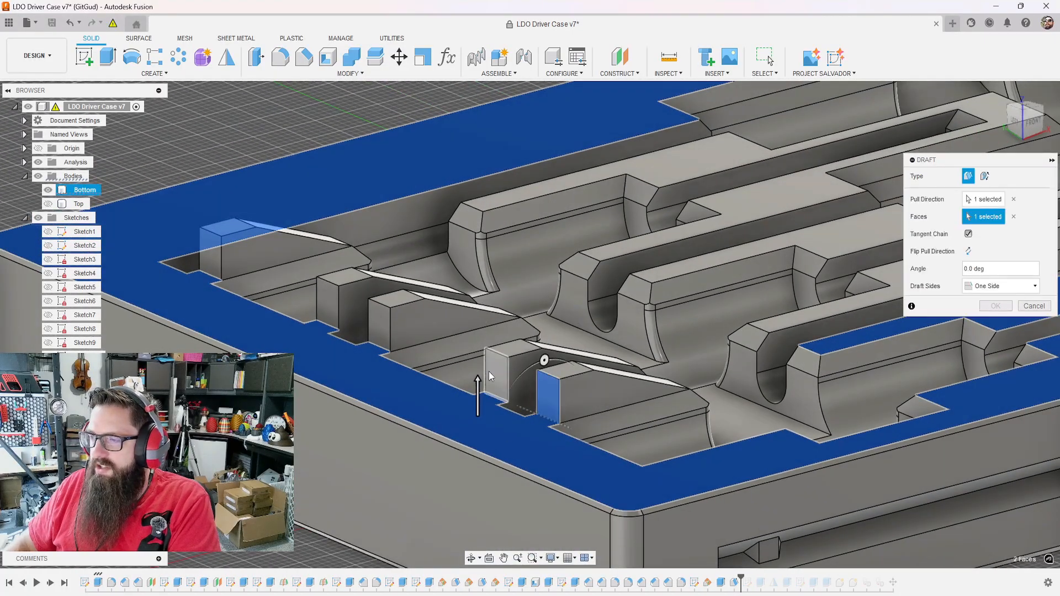
click(491, 371)
click(382, 326)
click(331, 303)
click(250, 273)
shift+middle_drag(250, 273, 473, 339)
drag(473, 339, 491, 340)
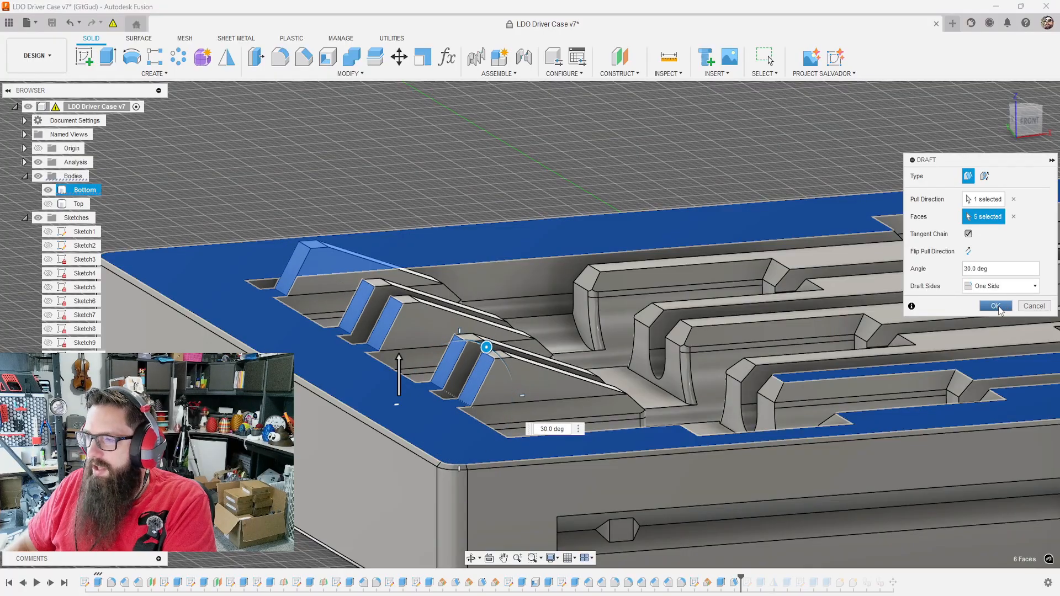
click(996, 306)
- Show the Top body and try translating it 40 mm along X to uncover the ribbed end of the tray
scroll(668, 387, down, 5)
mouse_move(667, 387)
shift+middle_down()
mouse_move(657, 381)
mouse_move(672, 395)
shift+middle_up()
scroll(525, 364, up, 3)
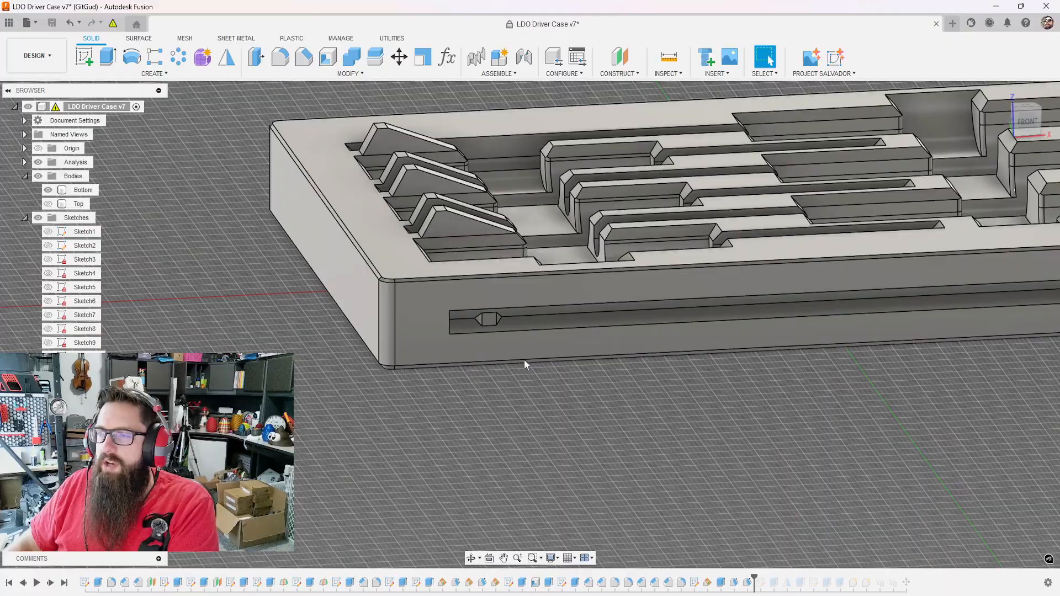
click(48, 203)
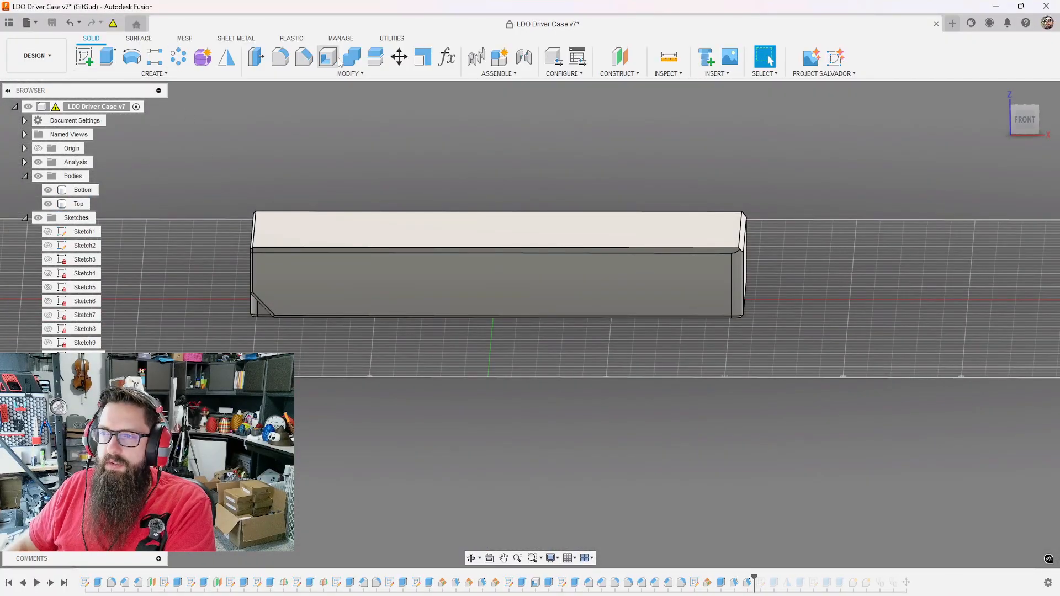
click(399, 57)
click(518, 282)
click(990, 210)
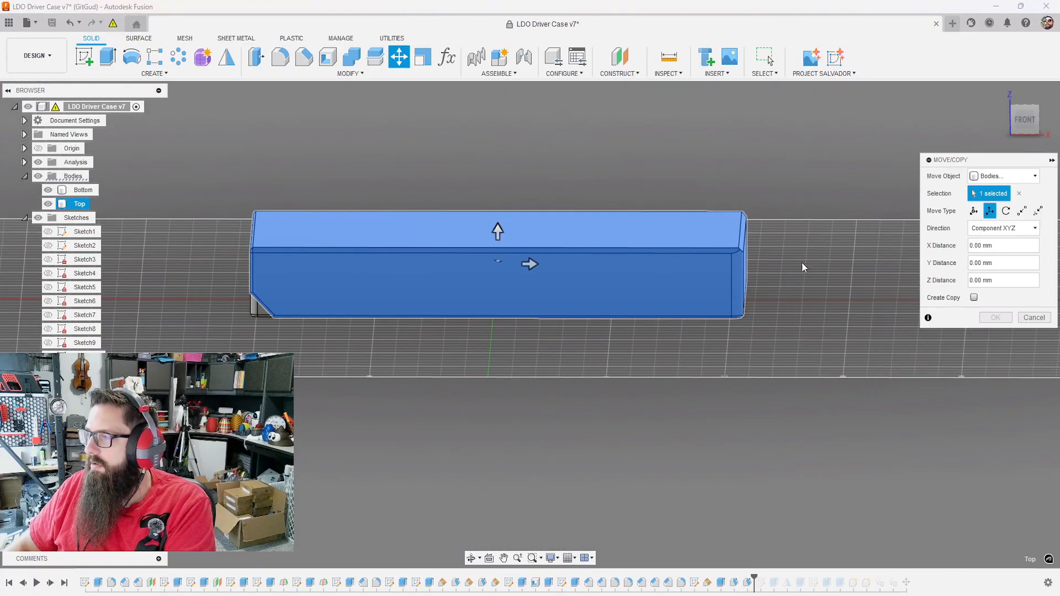
drag(529, 264, 629, 265)
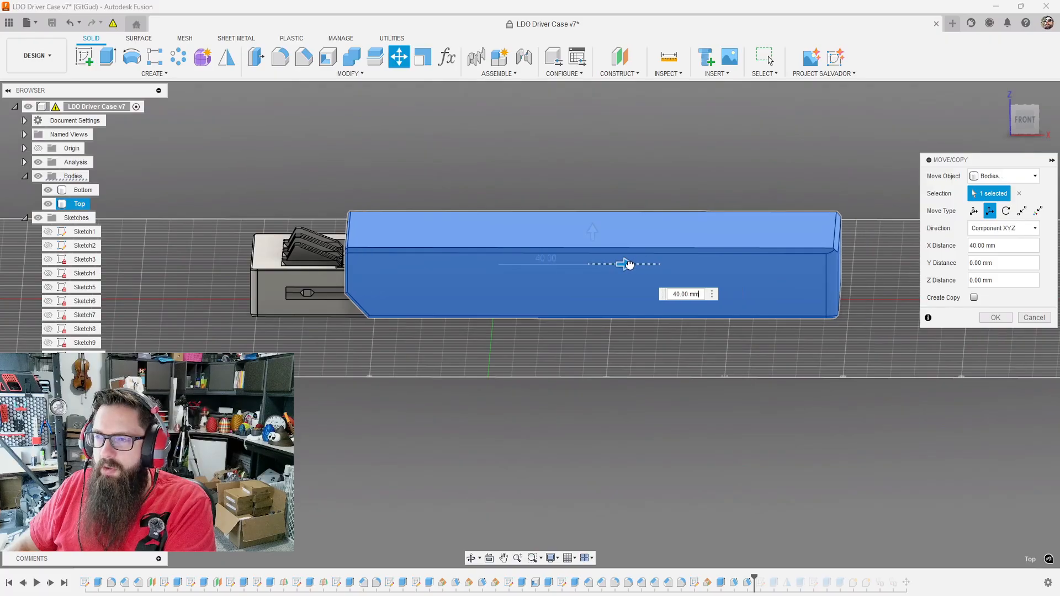
- Check how the sloped ribs meet the opening of the shifted Top body, close the move and hide the Top body
shift+middle_drag(340, 226, 232, 226)
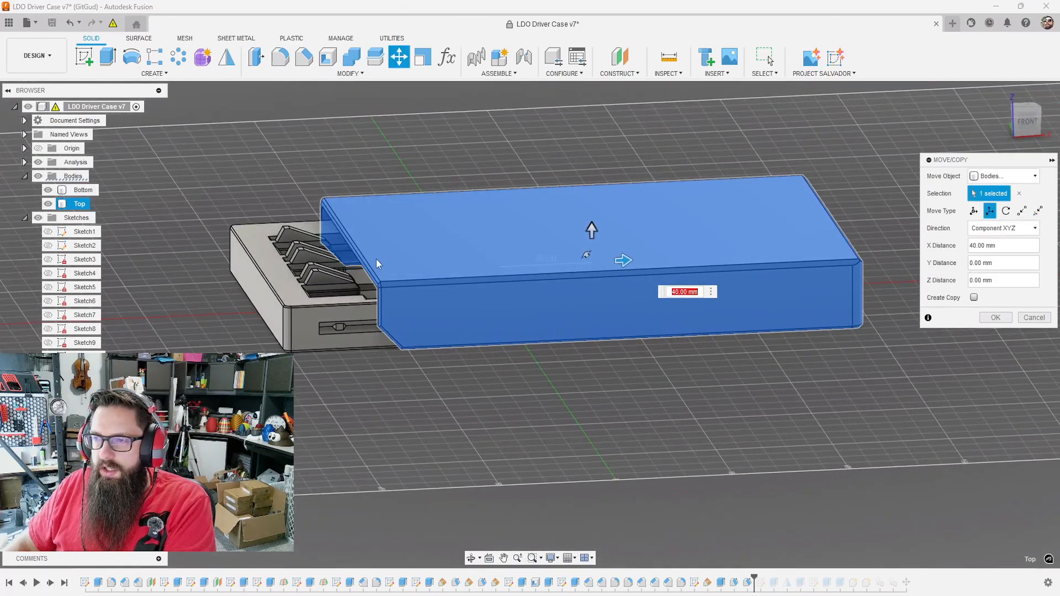
scroll(225, 223, up, 5)
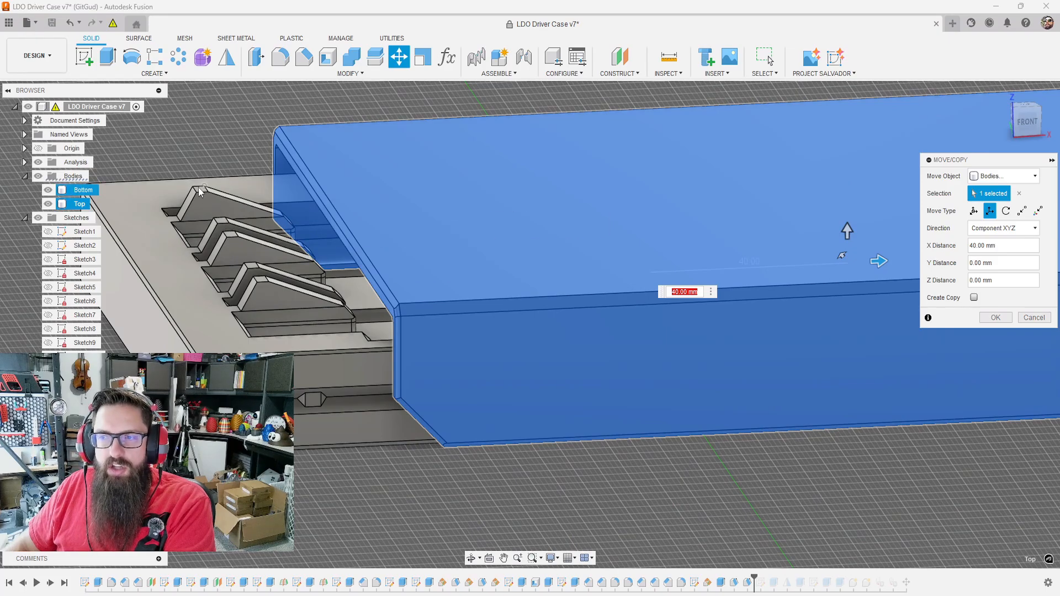
scroll(446, 352, down, 3)
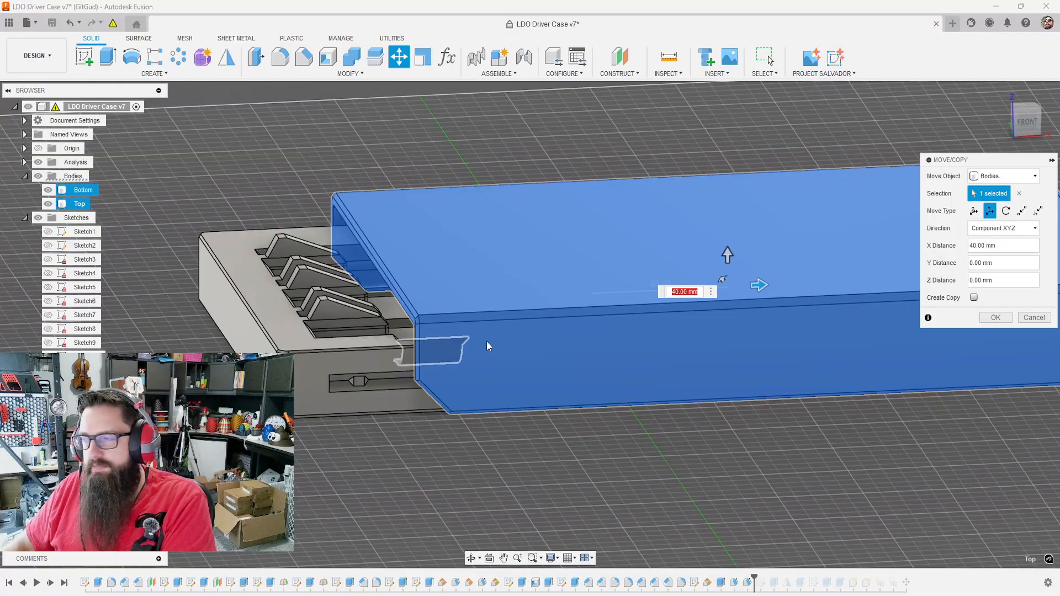
scroll(489, 311, down, 2)
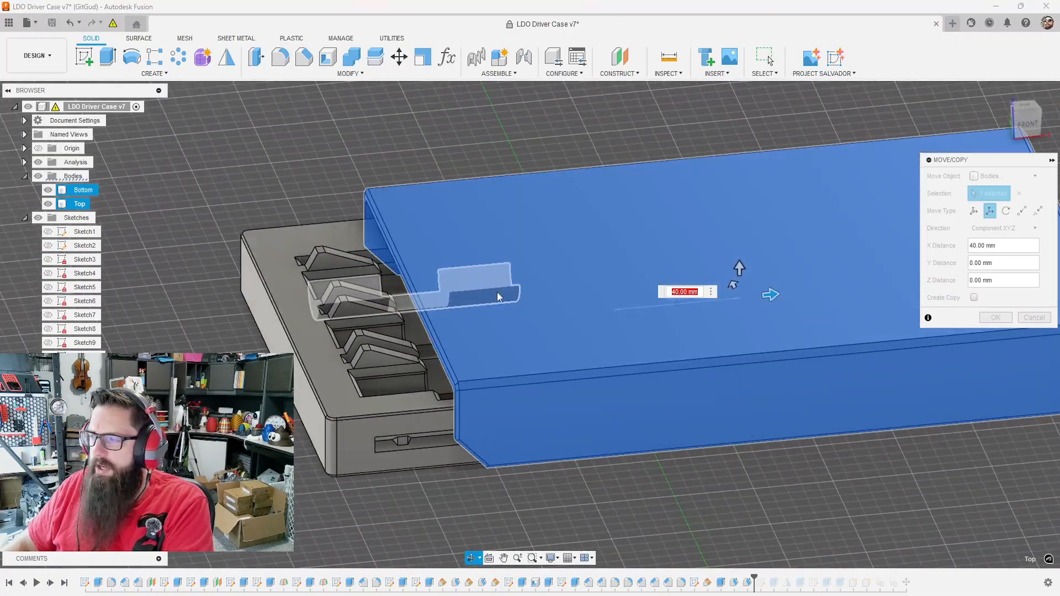
click(995, 317)
key(v)
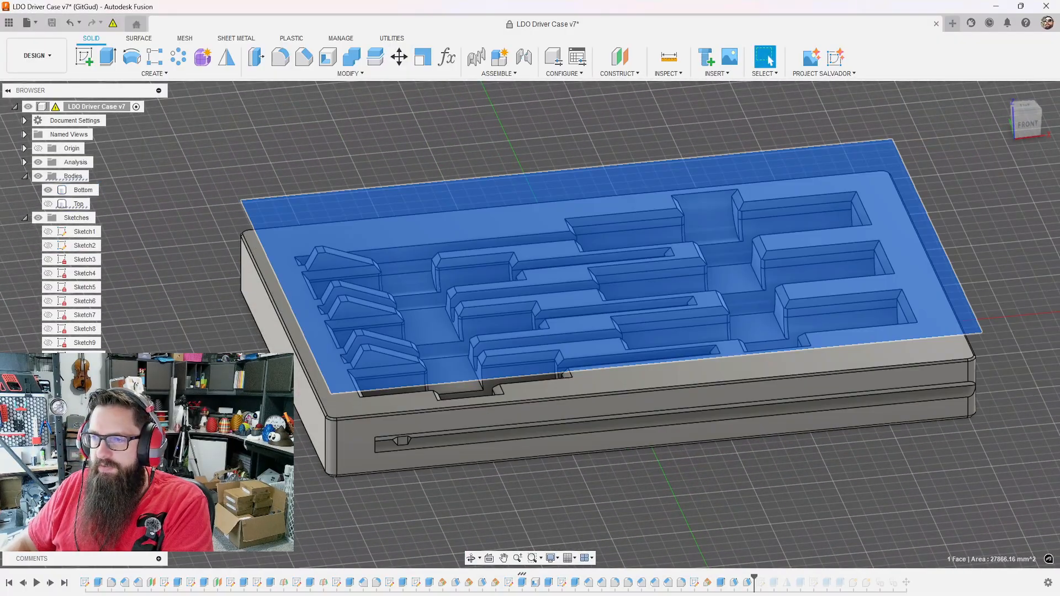
- Start a Fillet and select the sloped long edges and end edges of the four ribs nearest the tray's front
shift+middle_drag(393, 374, 361, 248)
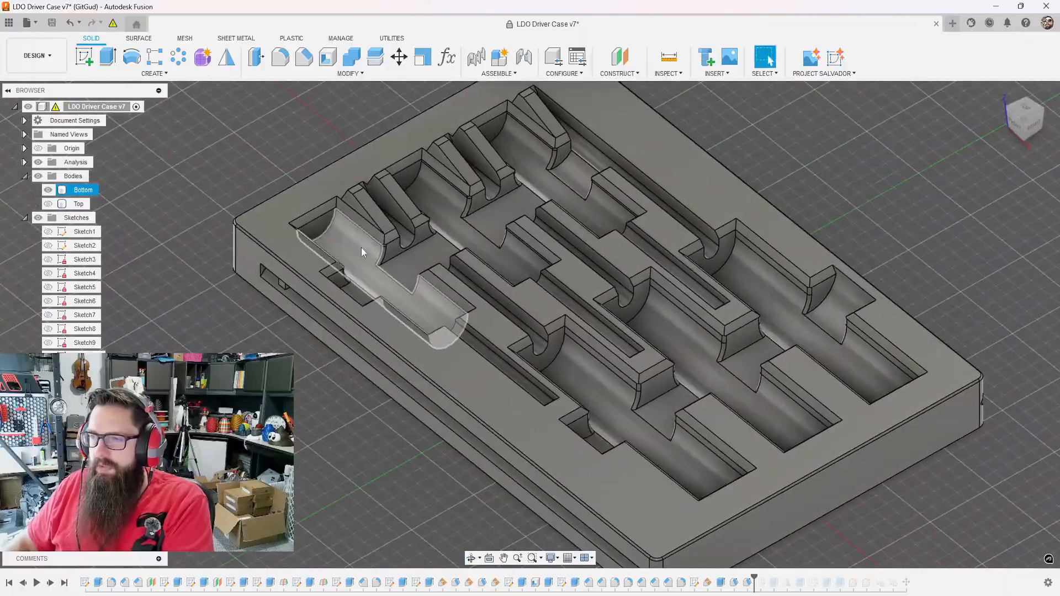
scroll(365, 243, up, 6)
scroll(421, 231, down, 5)
scroll(363, 154, up, 4)
key(f)
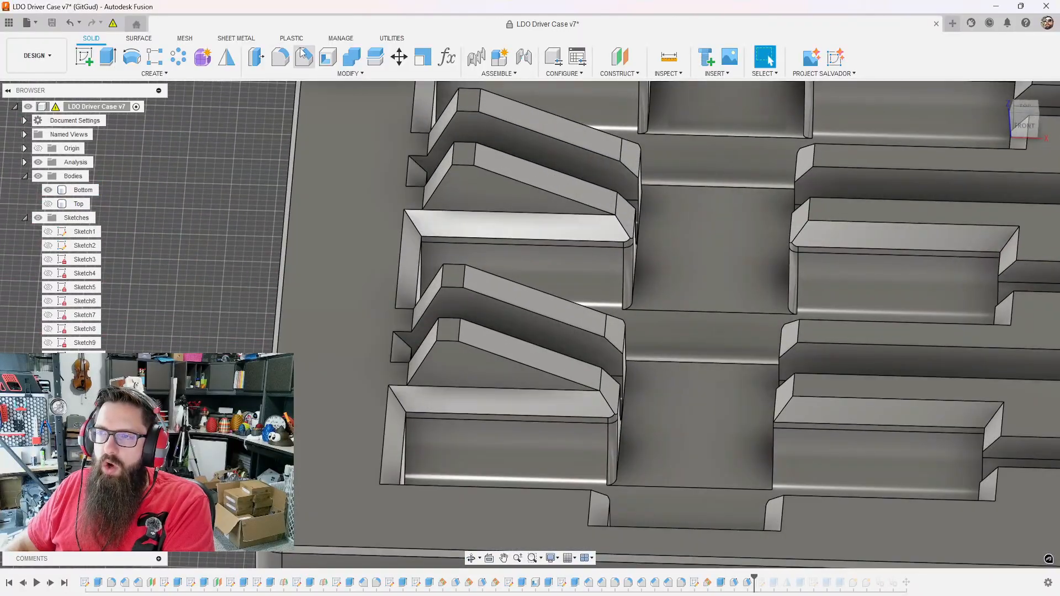
click(578, 378)
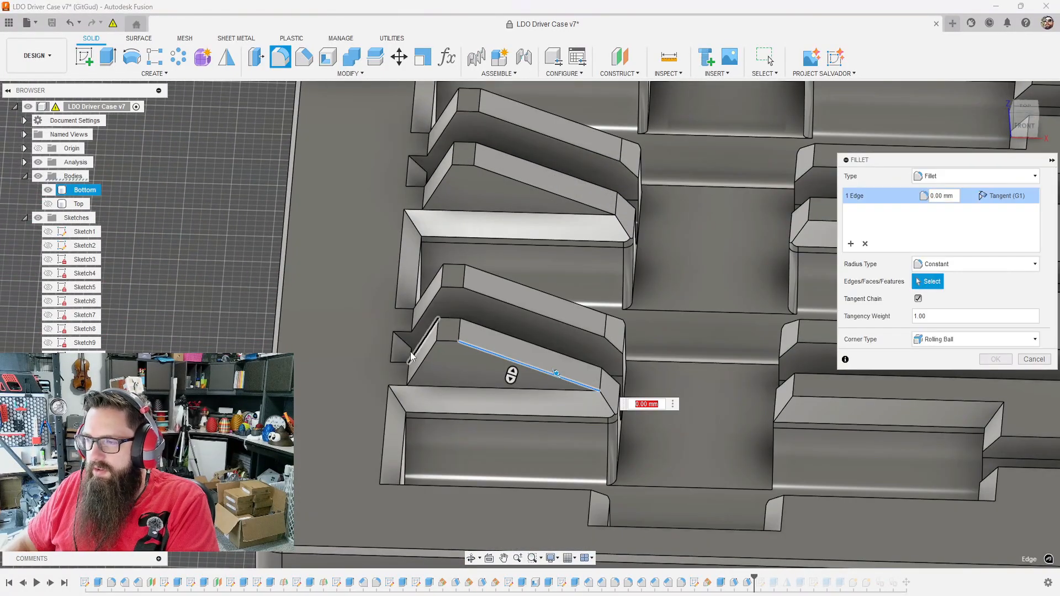
click(426, 363)
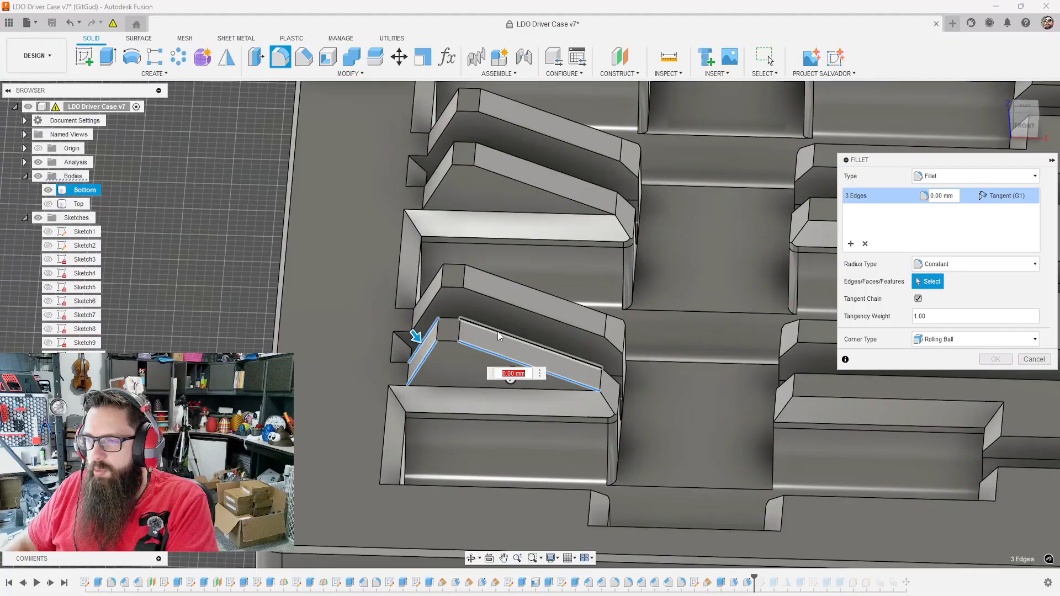
click(514, 296)
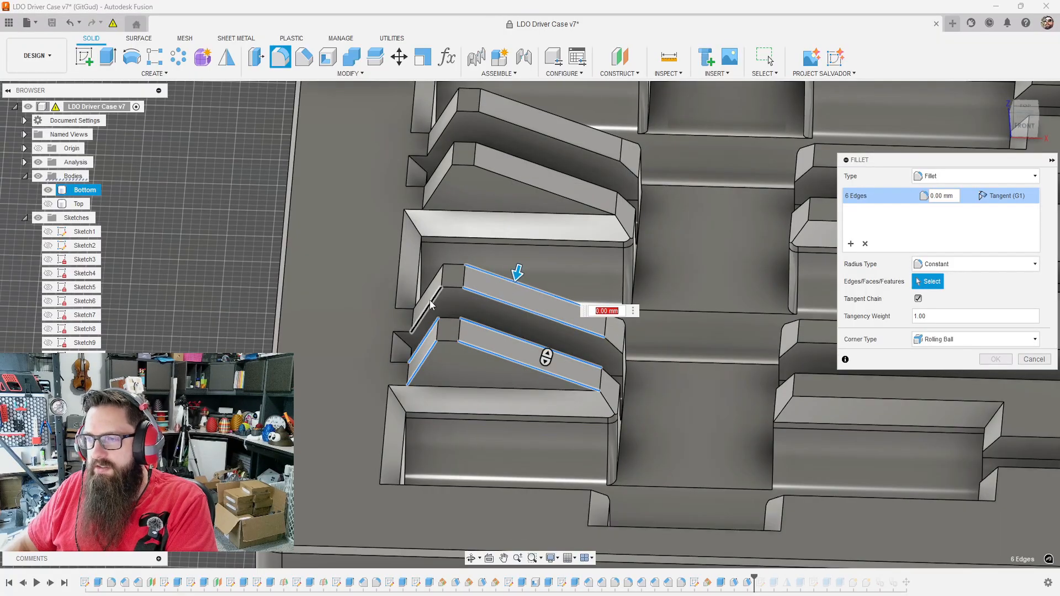
click(518, 167)
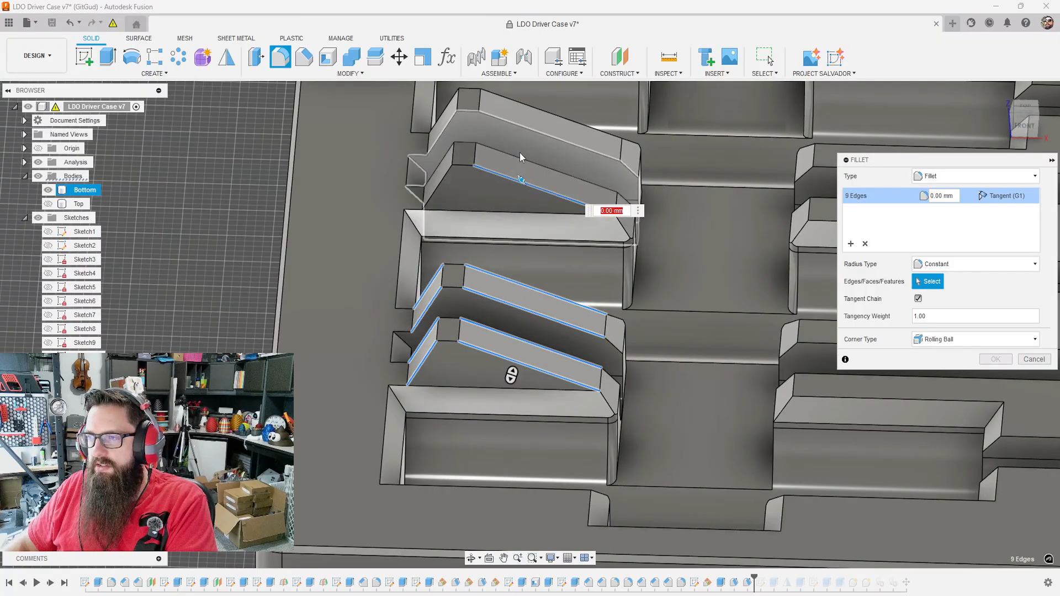
click(522, 159)
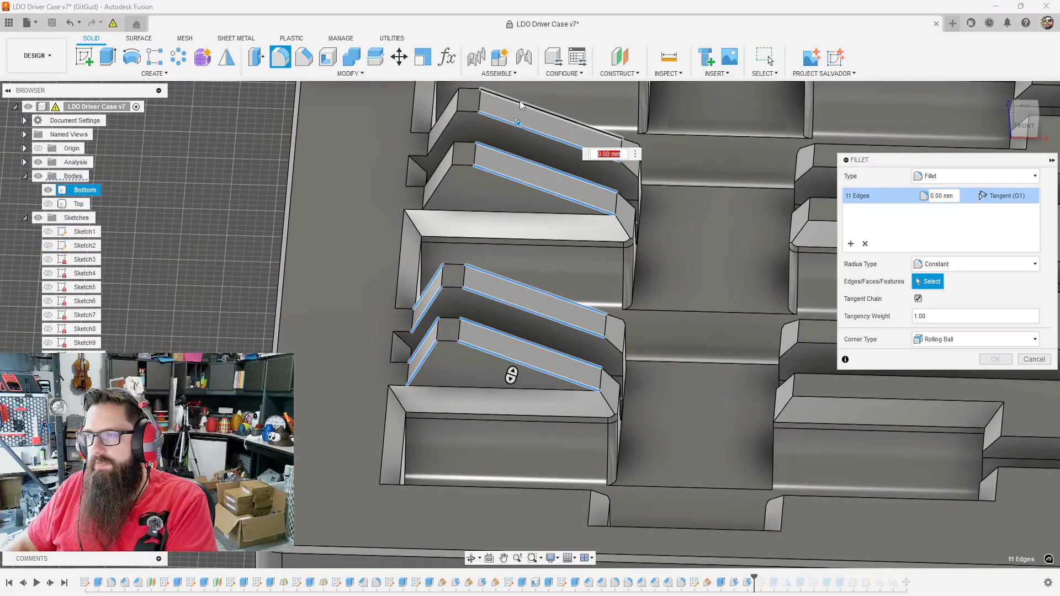
click(519, 126)
click(445, 118)
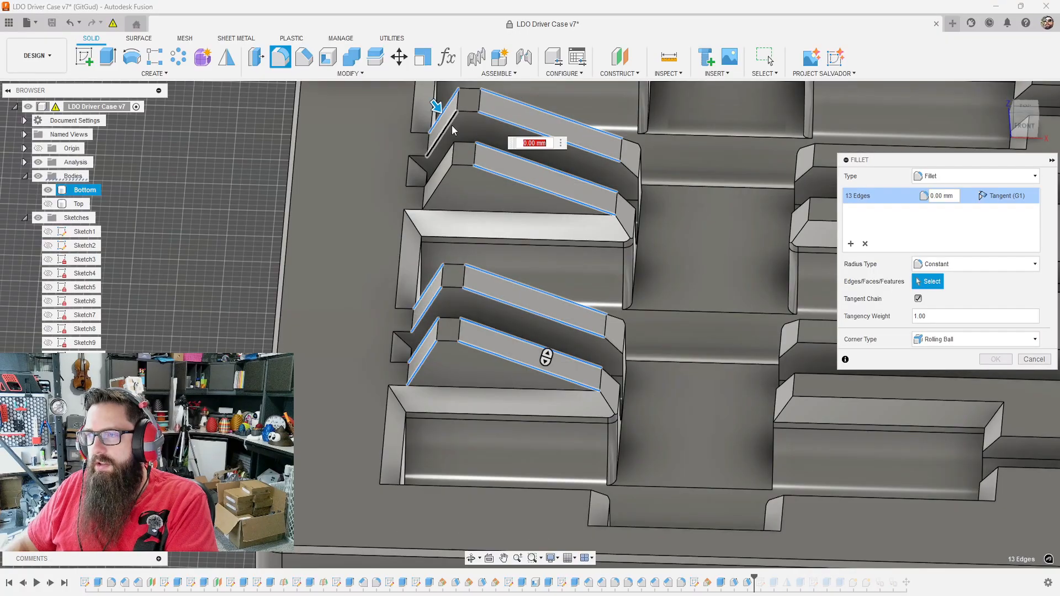
click(444, 160)
- Add the fifth rib's sloped and end edges to the selection and fillet all the rib edges with a 0.6 mm radius
scroll(449, 316, down, 5)
scroll(497, 309, up, 5)
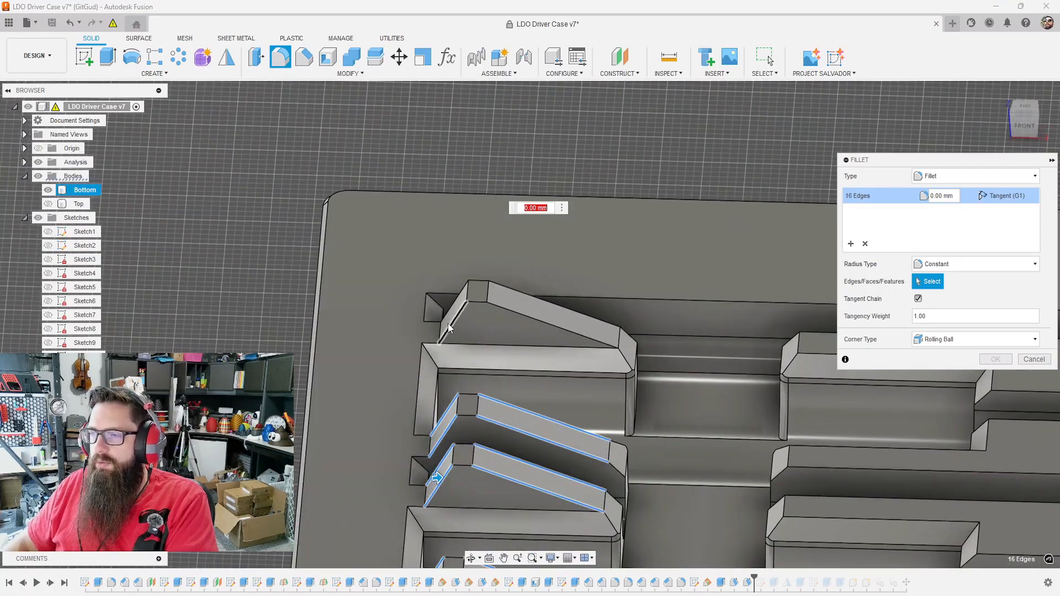
click(454, 312)
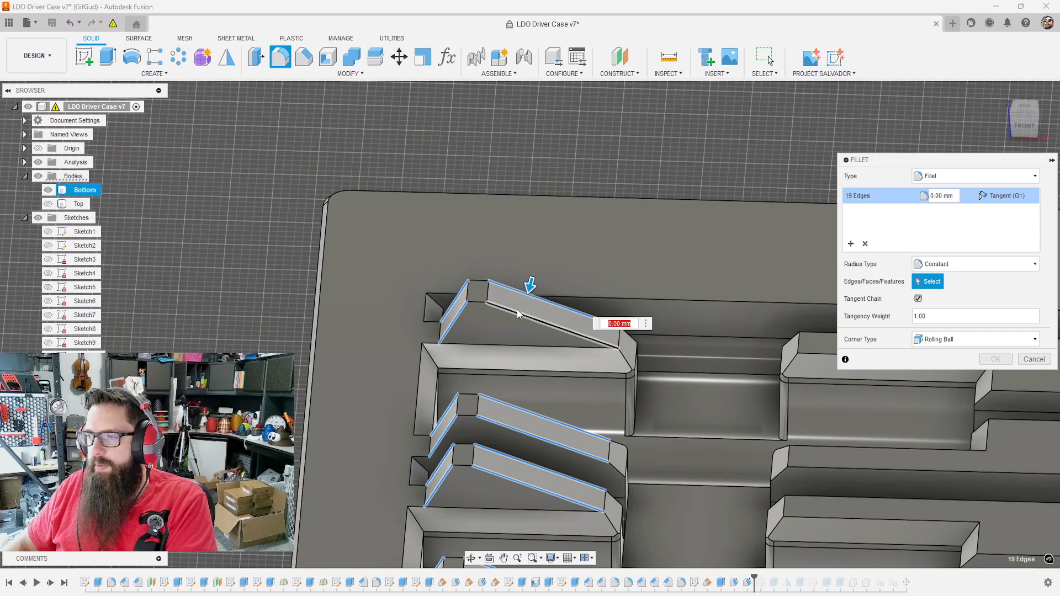
click(525, 293)
scroll(444, 278, down, 3)
scroll(445, 278, up, 3)
shift+middle_drag(445, 277, 620, 387)
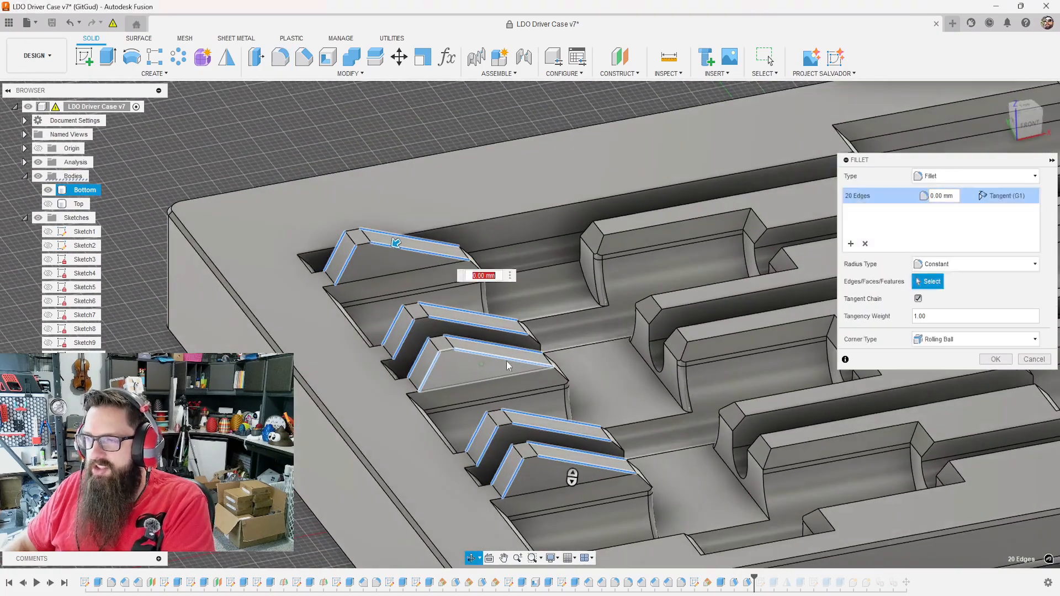
text(.6)
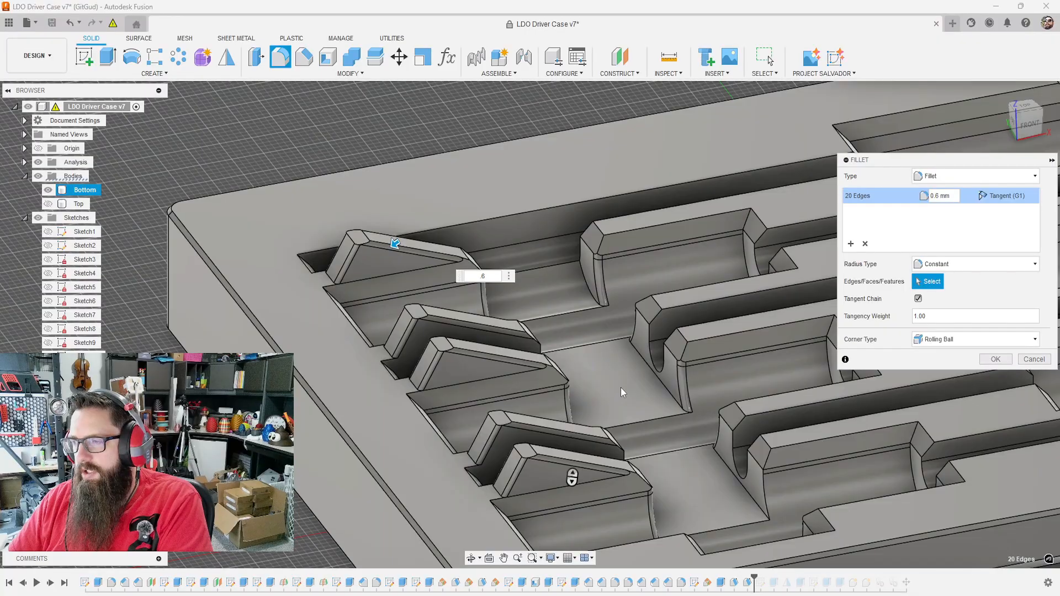
key(Return)
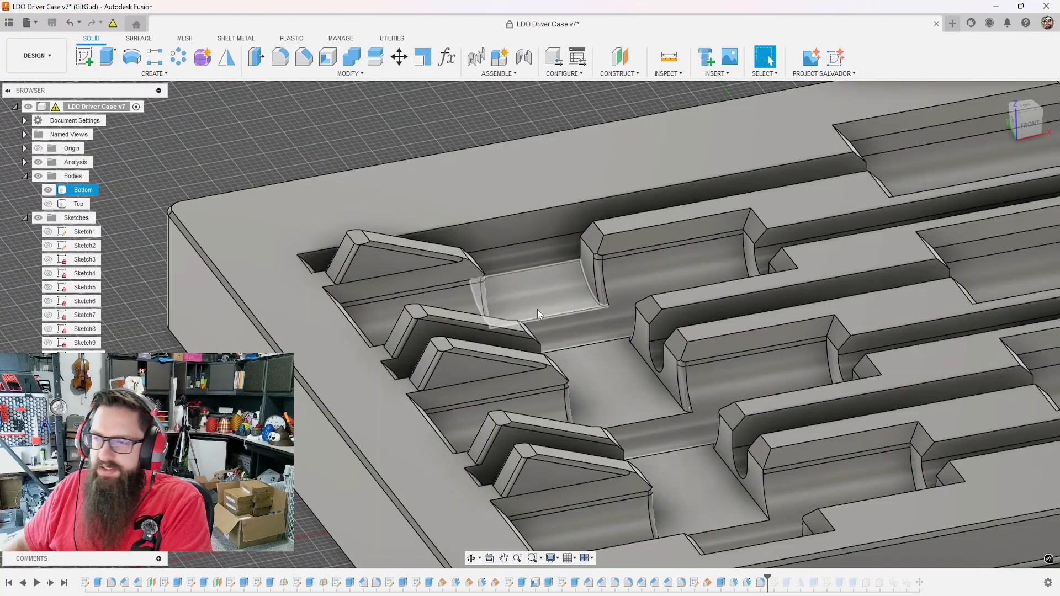
- Edit the rib fillet and set its radius to 0.8 mm
scroll(538, 309, up, 3)
shift+middle_drag(553, 322, 608, 359)
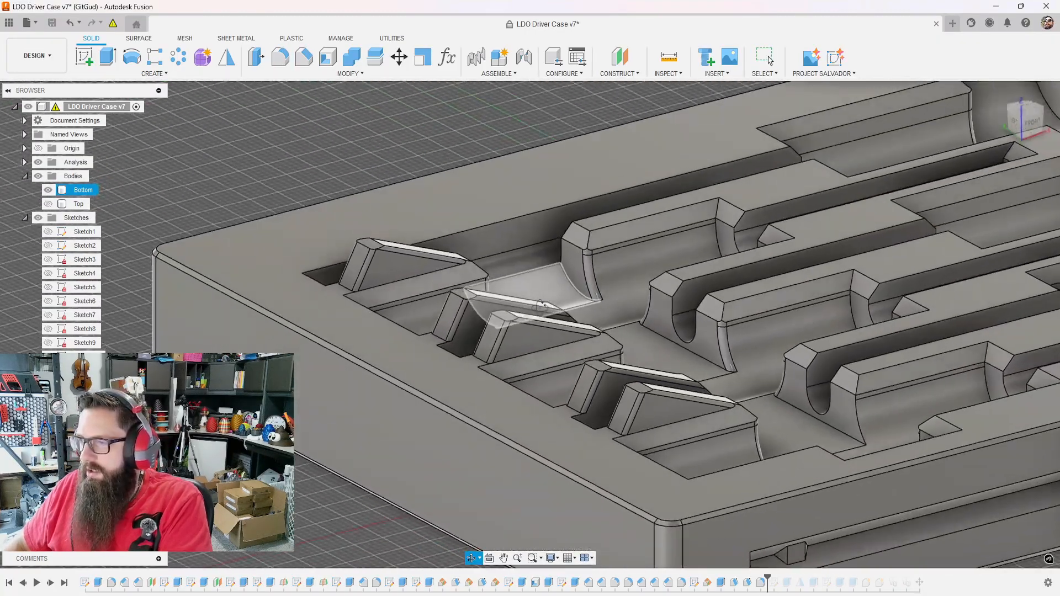
scroll(670, 391, up, 3)
scroll(671, 391, up, 2)
key(Escape)
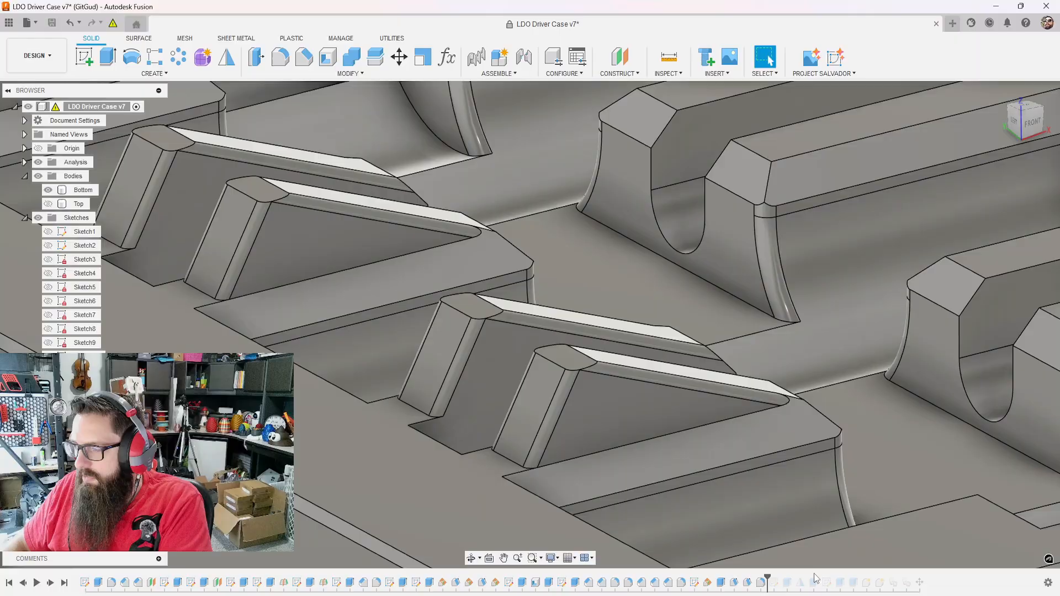
double_click(759, 584)
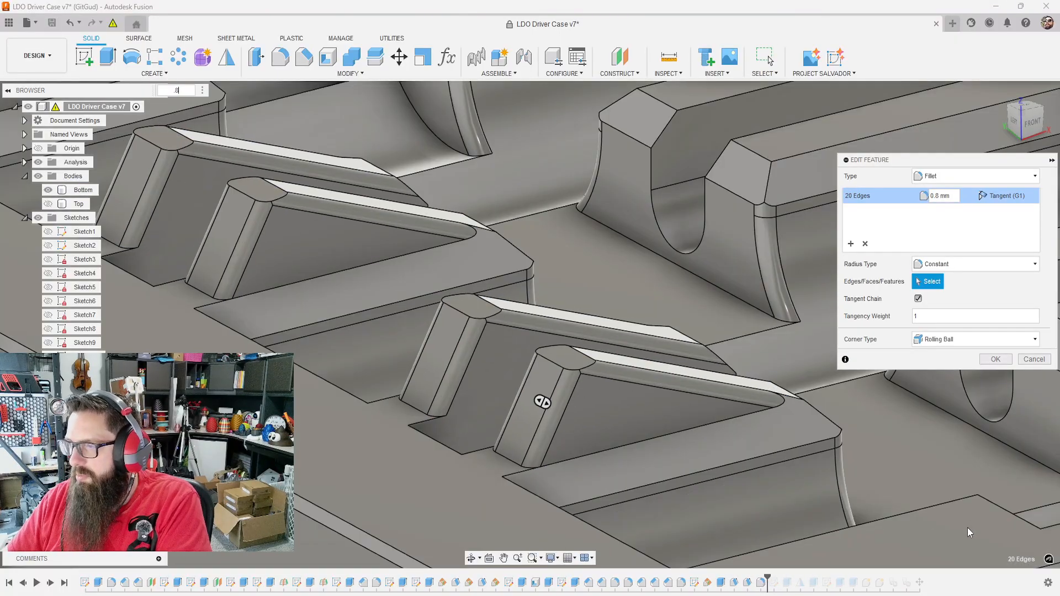
key(Return)
scroll(462, 266, down, 5)
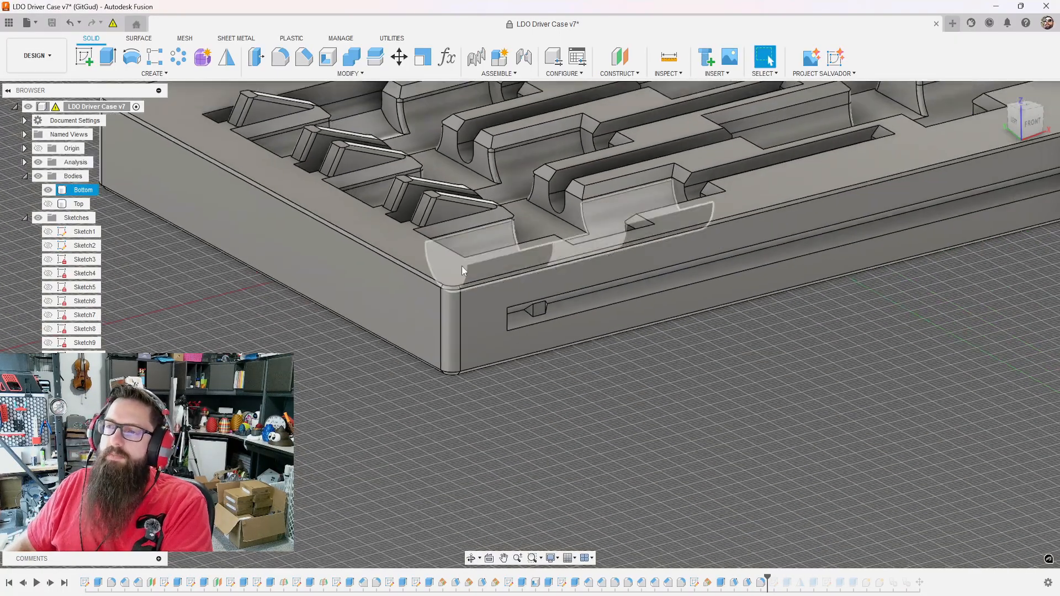
shift+middle_drag(462, 266, 479, 332)
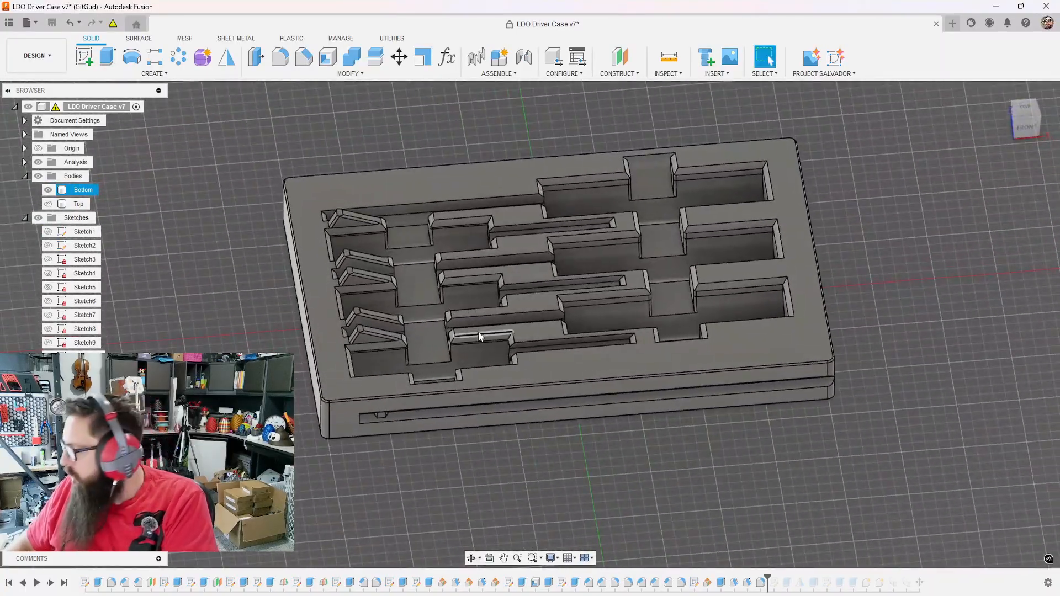
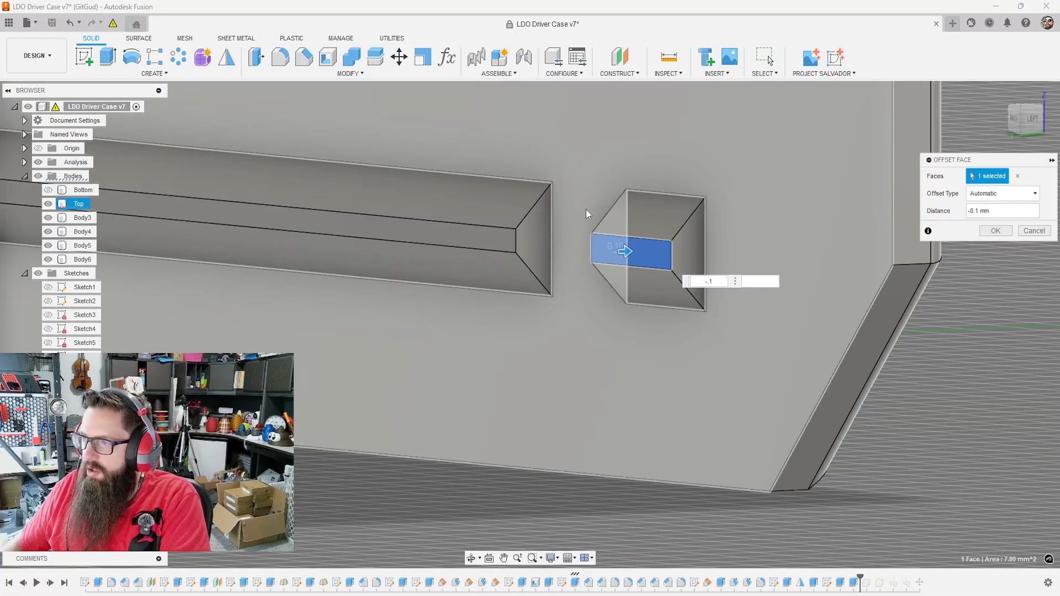
- Include the matching small detent's flat face on the Top body's opposite inner wall and offset both faces by -0.1 mm
scroll(587, 215, down, 4)
scroll(639, 327, down, 3)
shift+middle_drag(206, 294, 95, 290)
scroll(587, 270, down, 3)
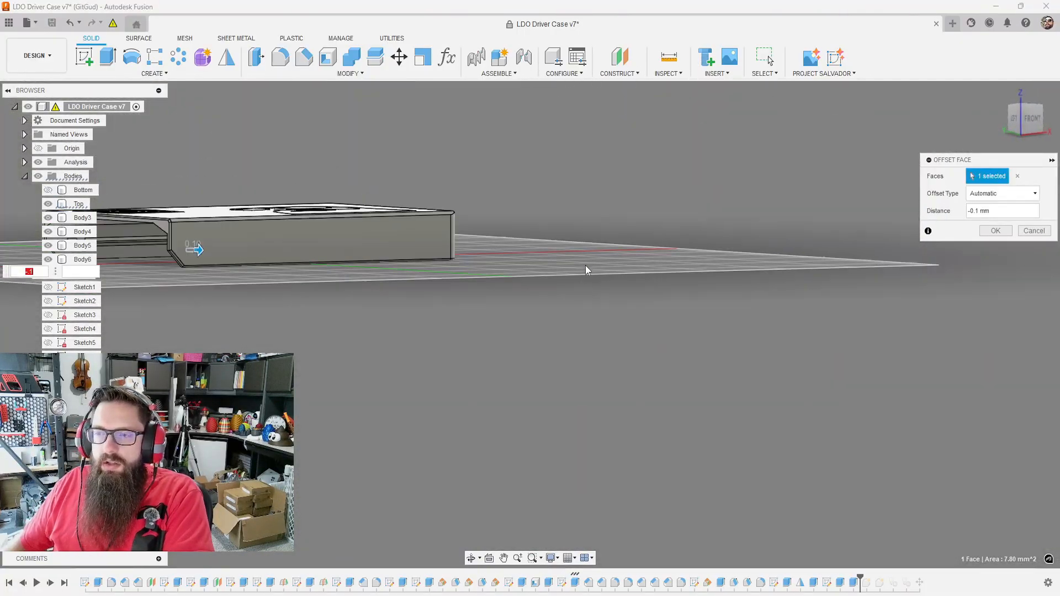
scroll(204, 239, up, 3)
scroll(622, 267, down, 3)
scroll(386, 265, up, 6)
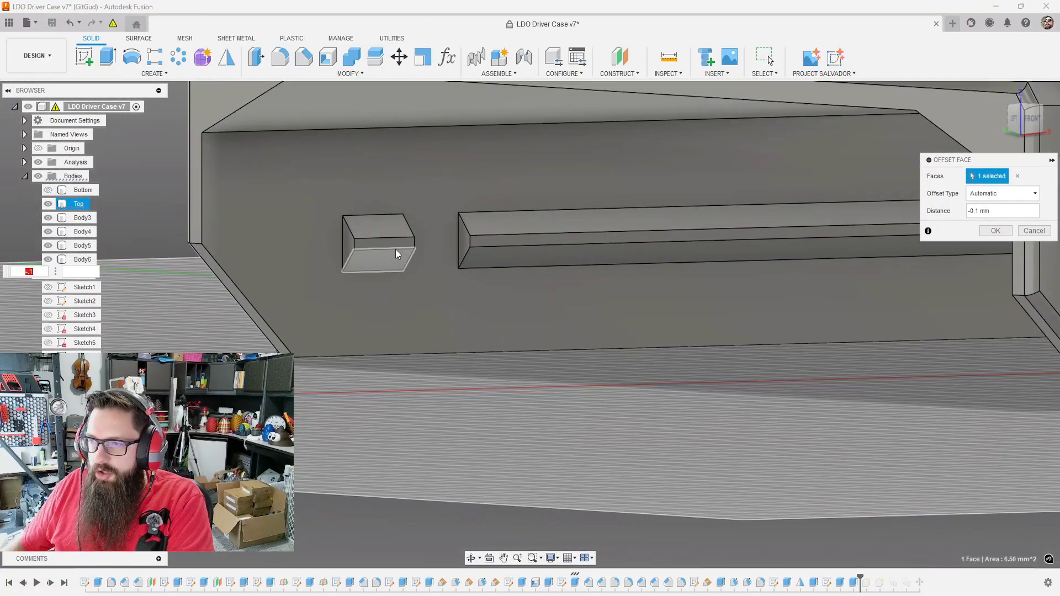
click(391, 245)
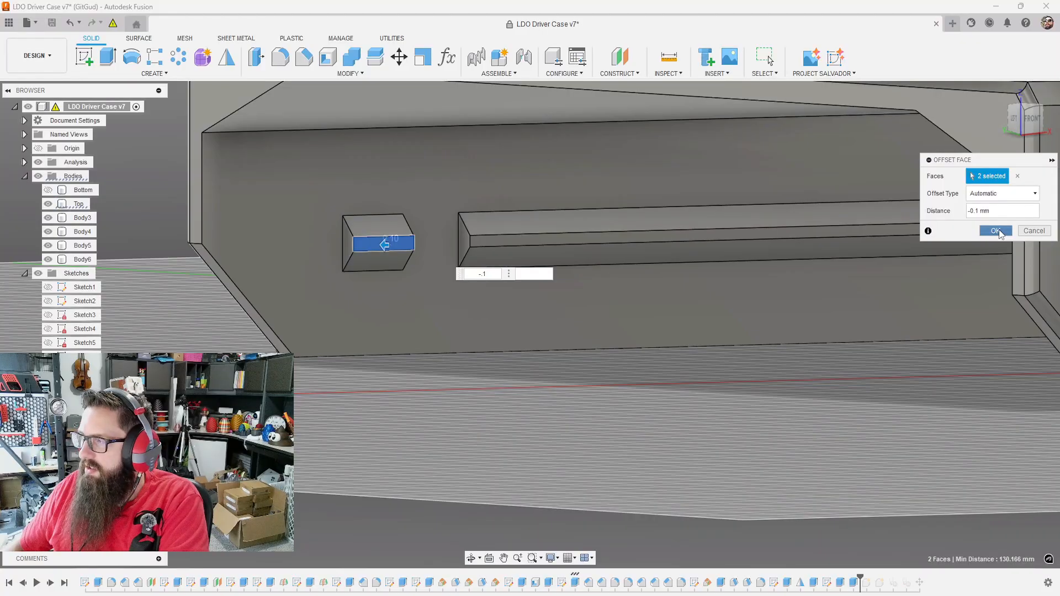
key(Return)
- Reorder the detent face offset ahead of the logo sketch in the history and roll the model back to just after it
scroll(477, 362, down, 4)
shift+middle_drag(429, 299, 499, 356)
scroll(559, 324, up, 2)
scroll(404, 298, down, 4)
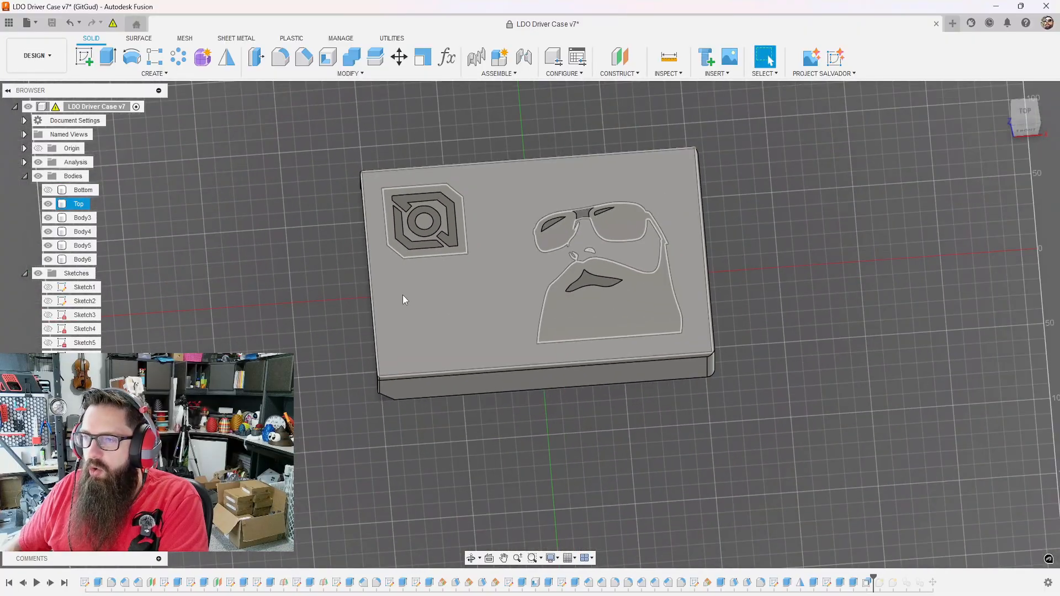
scroll(394, 287, up, 2)
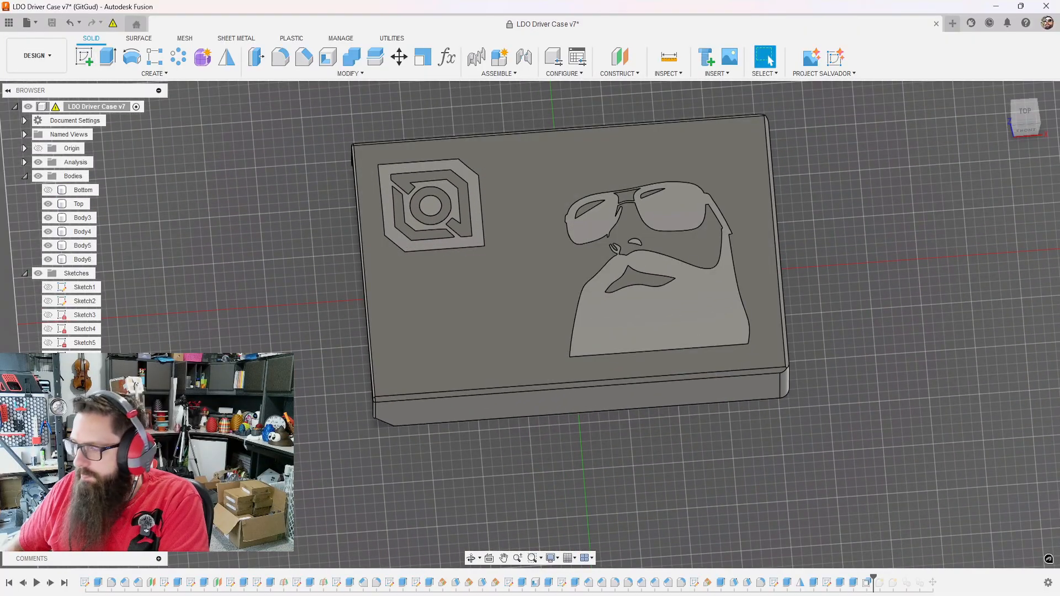
click(868, 582)
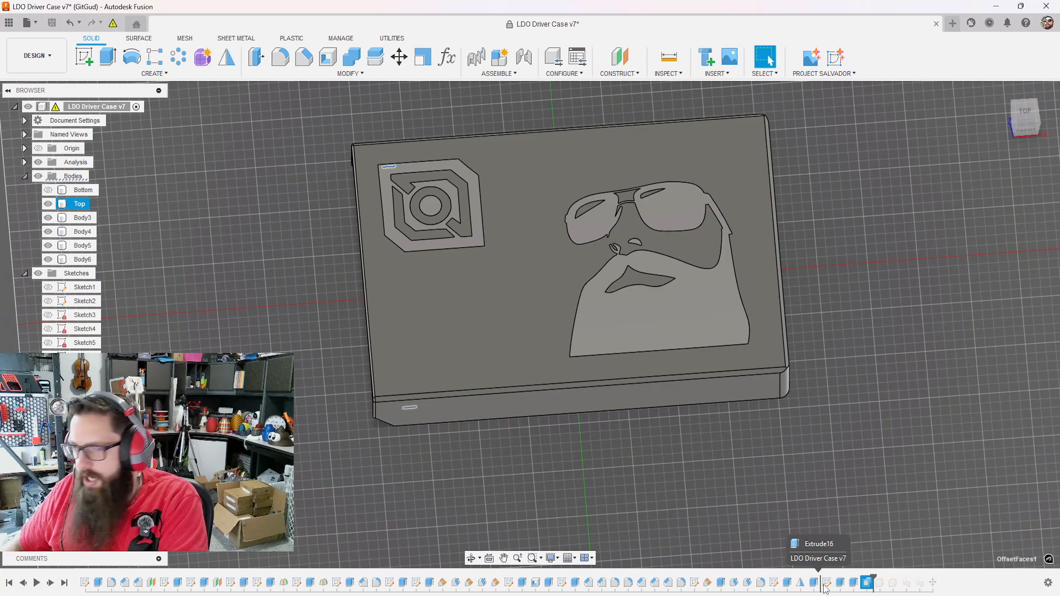
key(Escape)
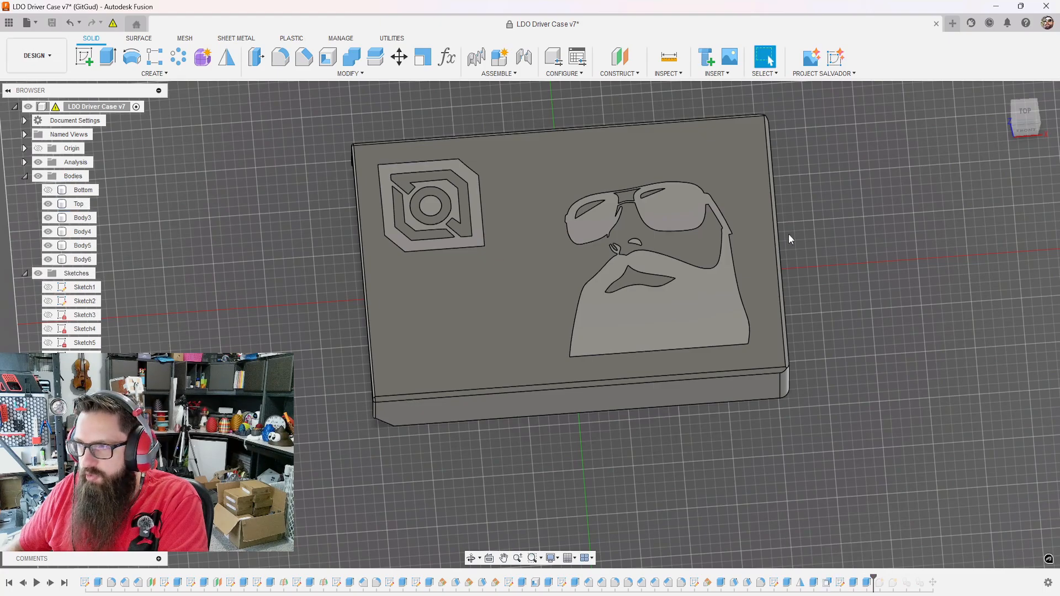
right_click(827, 582)
click(882, 528)
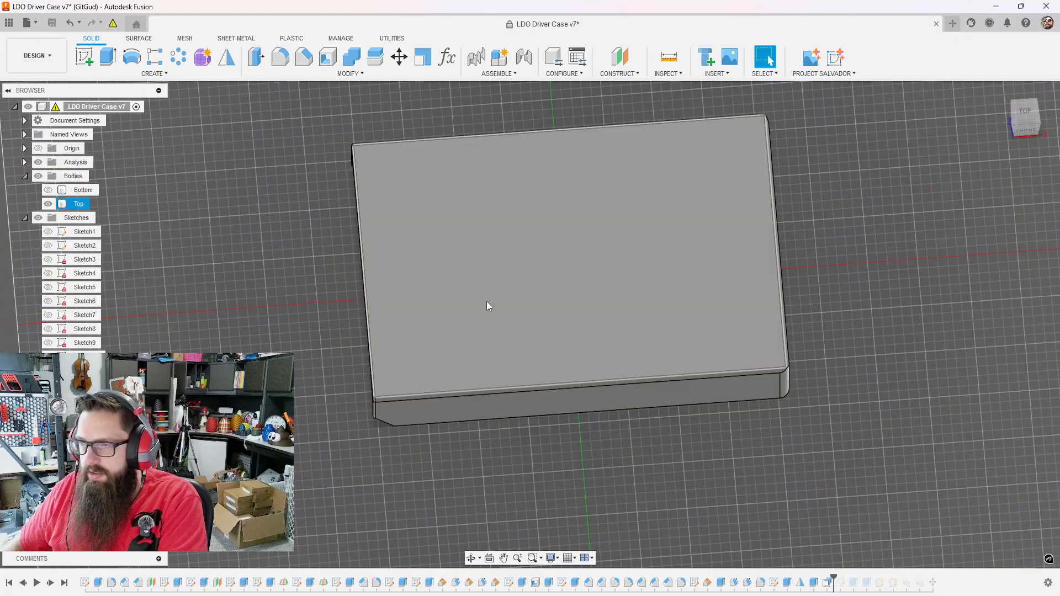
- Start a sketch on the Top body's flat upper face and project its short straight edge at the square-cornered end
click(1025, 114)
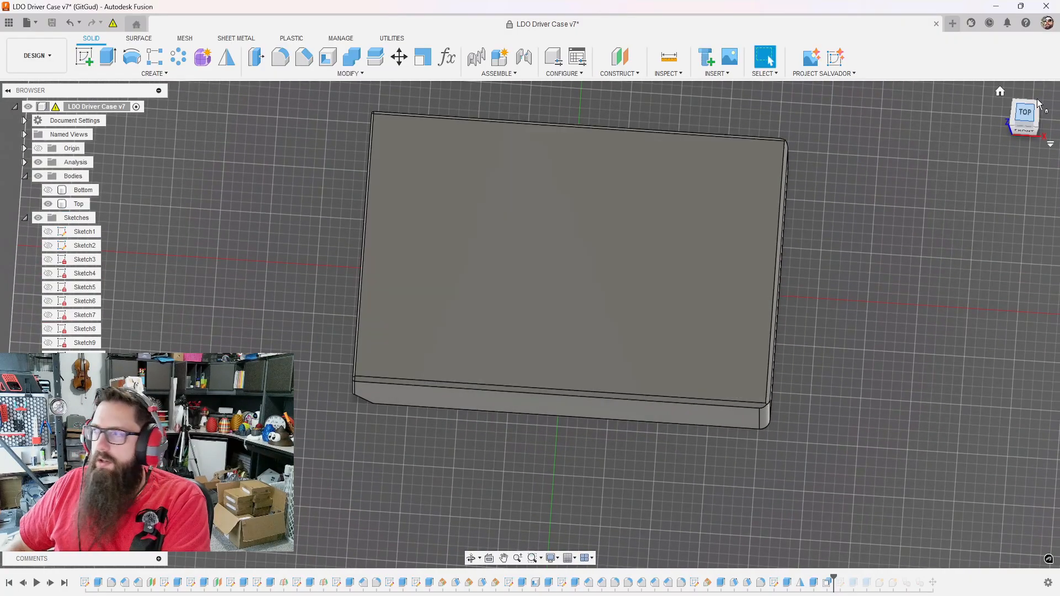
middle_drag(136, 172, 122, 95)
click(84, 57)
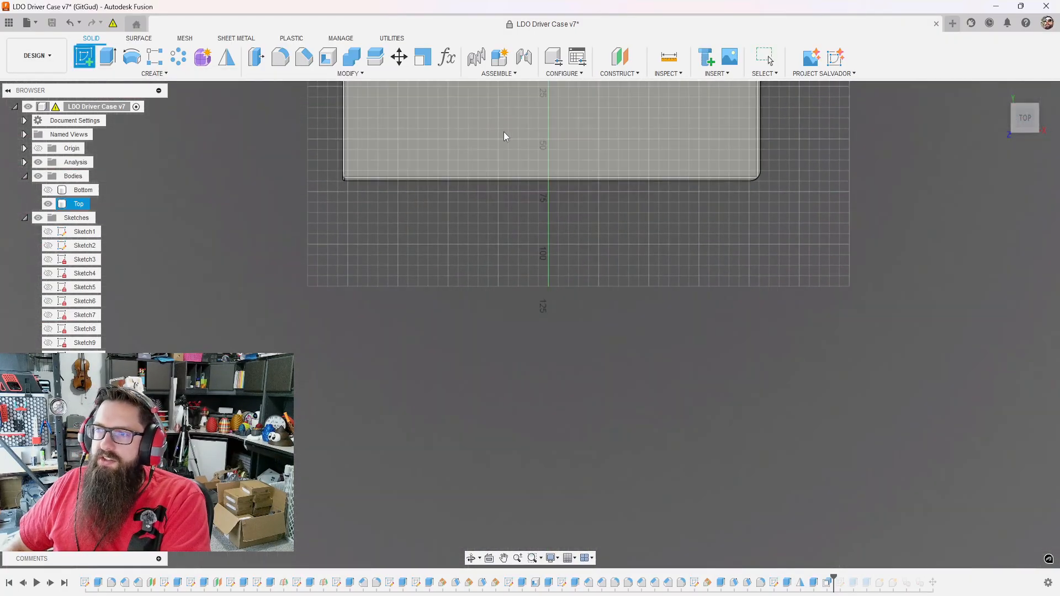
click(503, 132)
key(p)
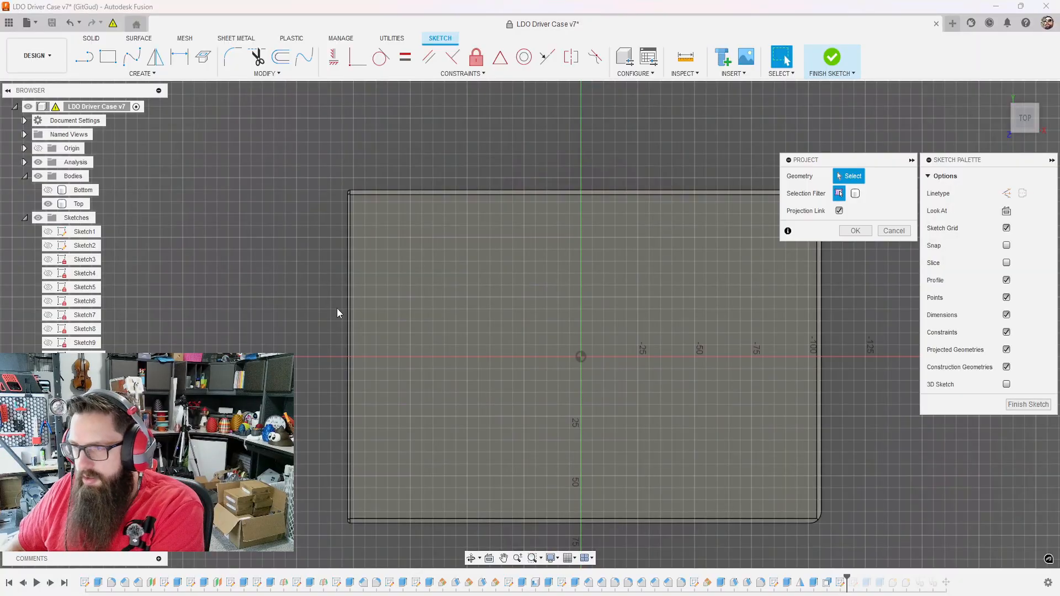
scroll(337, 308, up, 4)
click(350, 346)
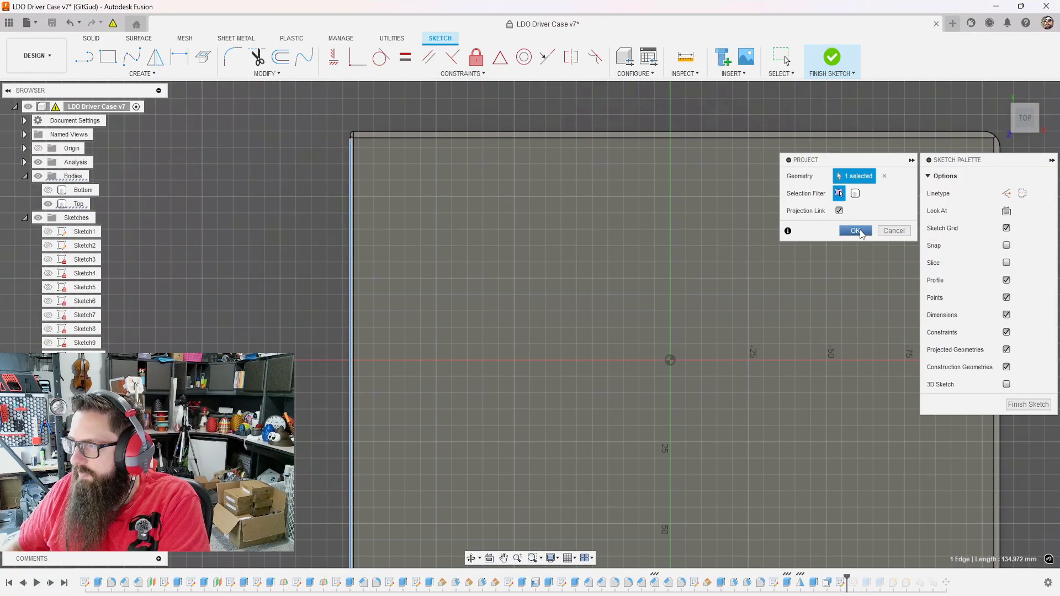
click(855, 231)
scroll(502, 306, down, 5)
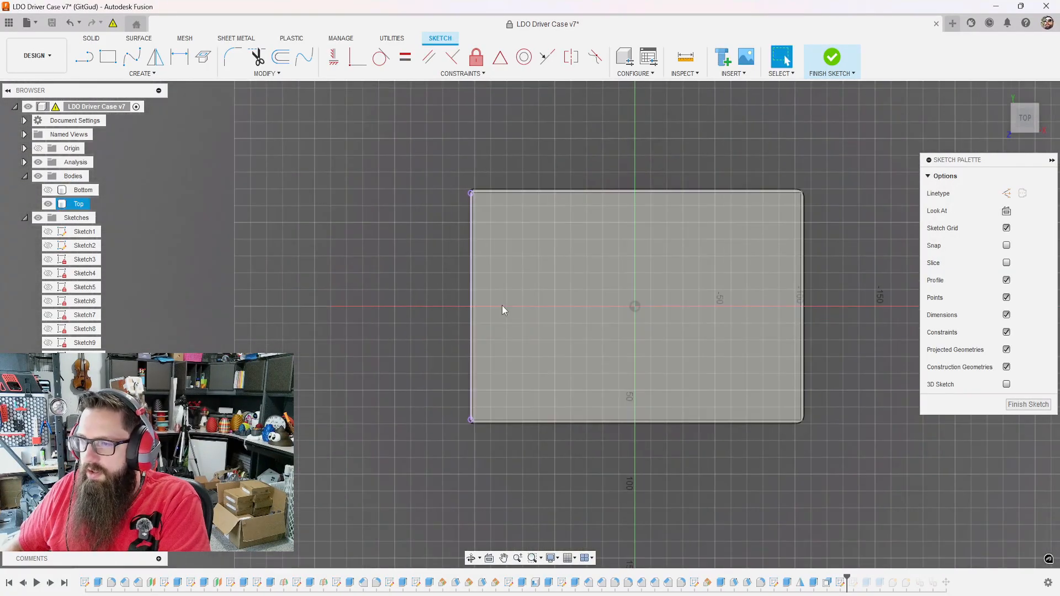
scroll(421, 357, up, 6)
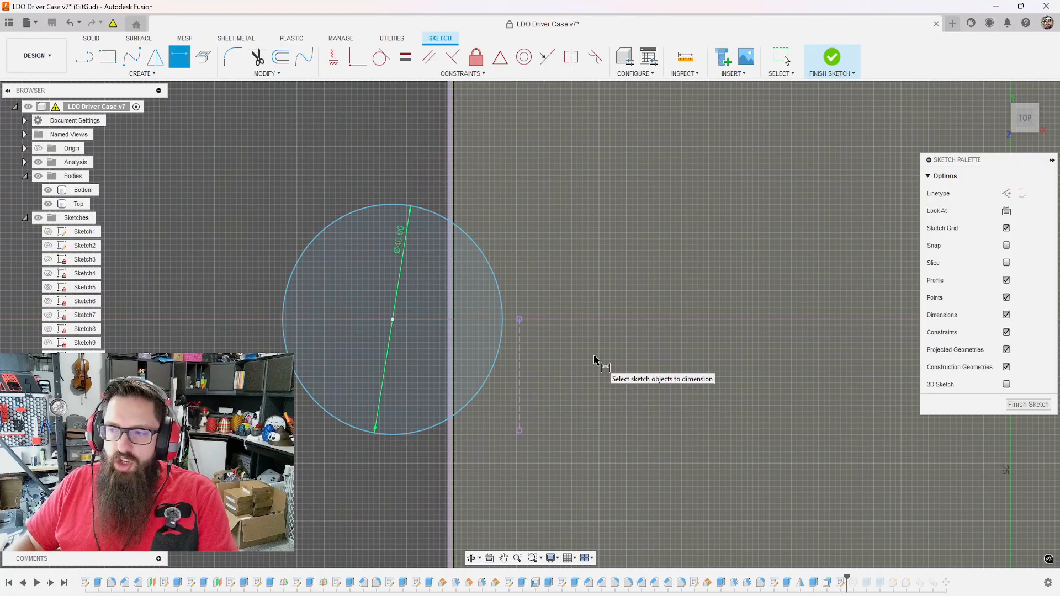
scroll(630, 268, down, 4)
scroll(591, 293, up, 5)
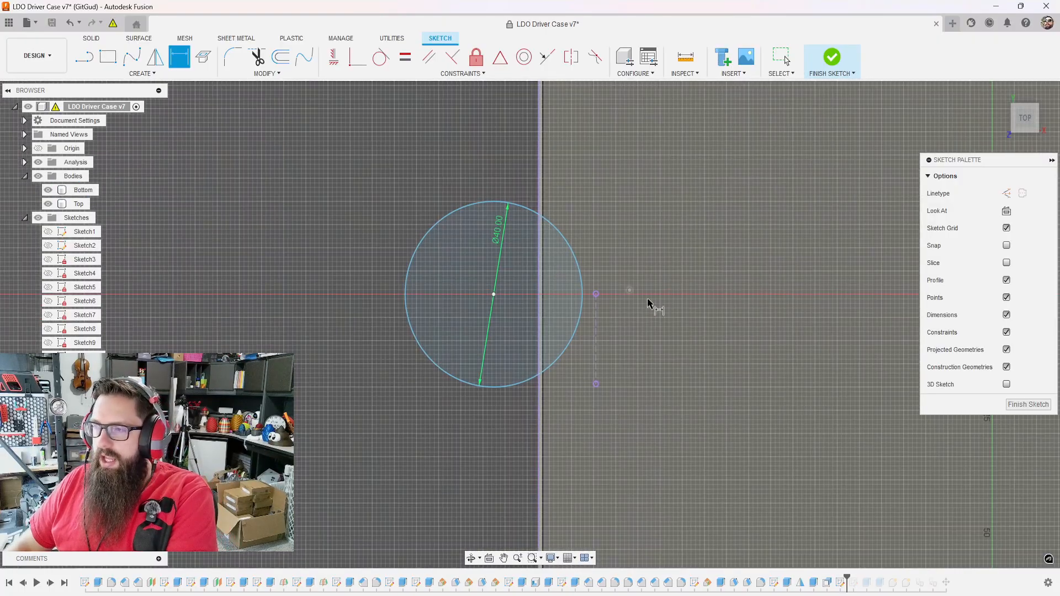
scroll(519, 191, up, 1)
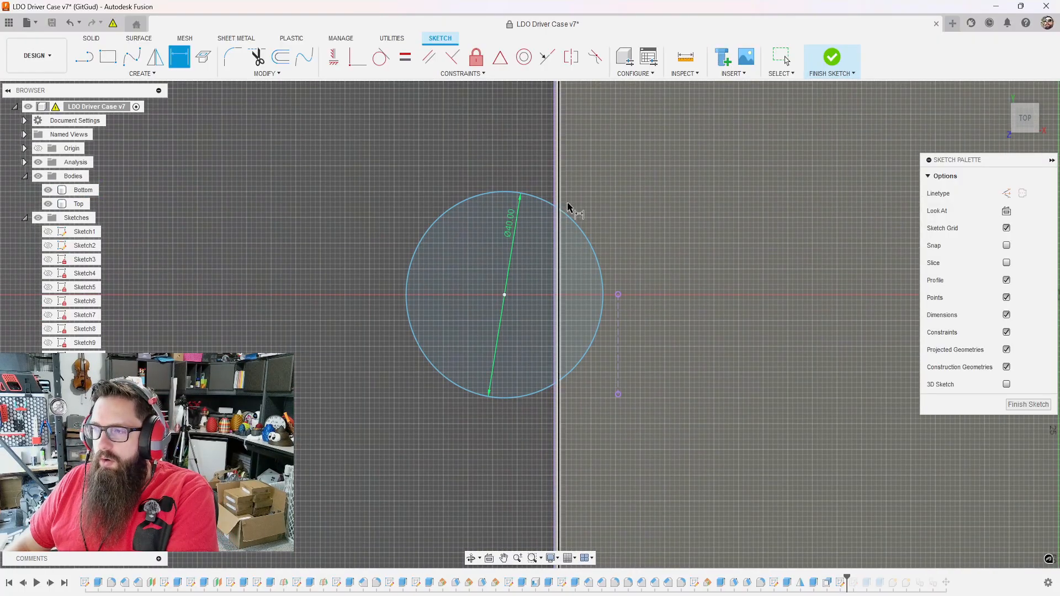
- Temporarily hide the Top body to compare the circle's position with the cavities in the Bottom body
scroll(511, 290, down, 4)
scroll(552, 342, up, 5)
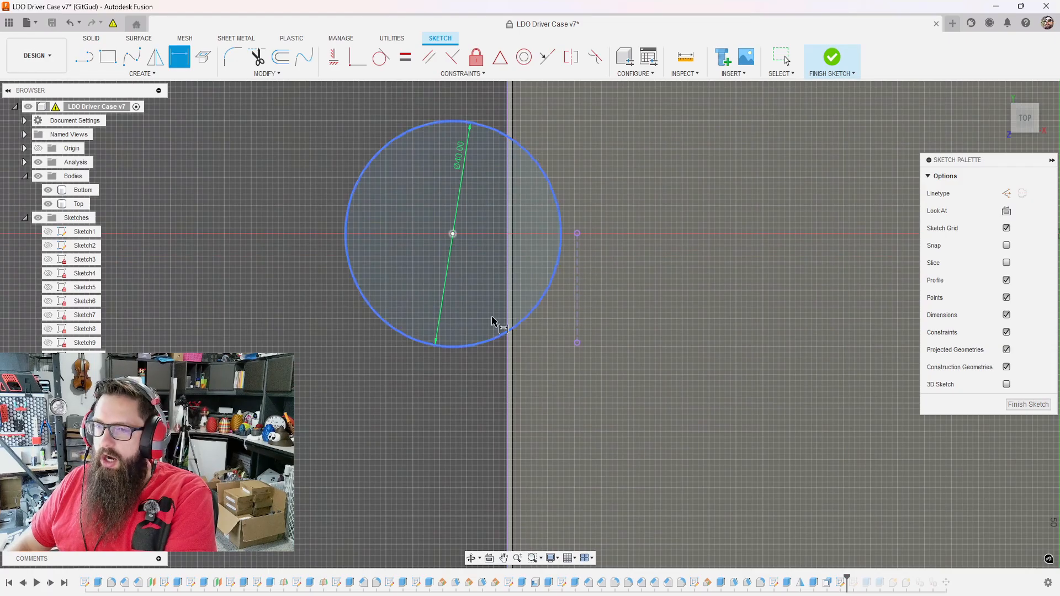
click(48, 204)
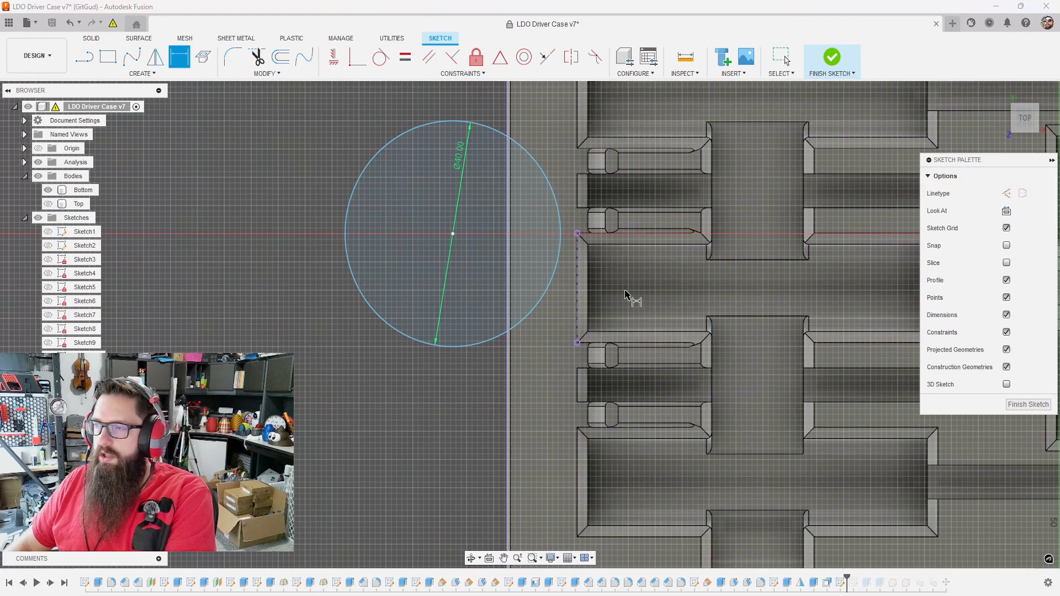
scroll(577, 260, down, 3)
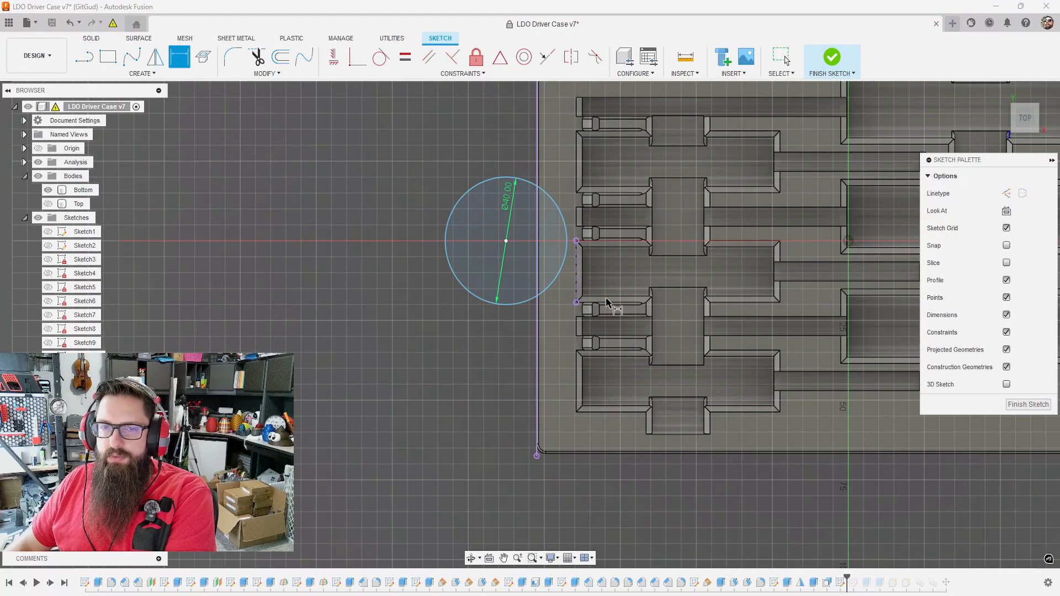
click(48, 203)
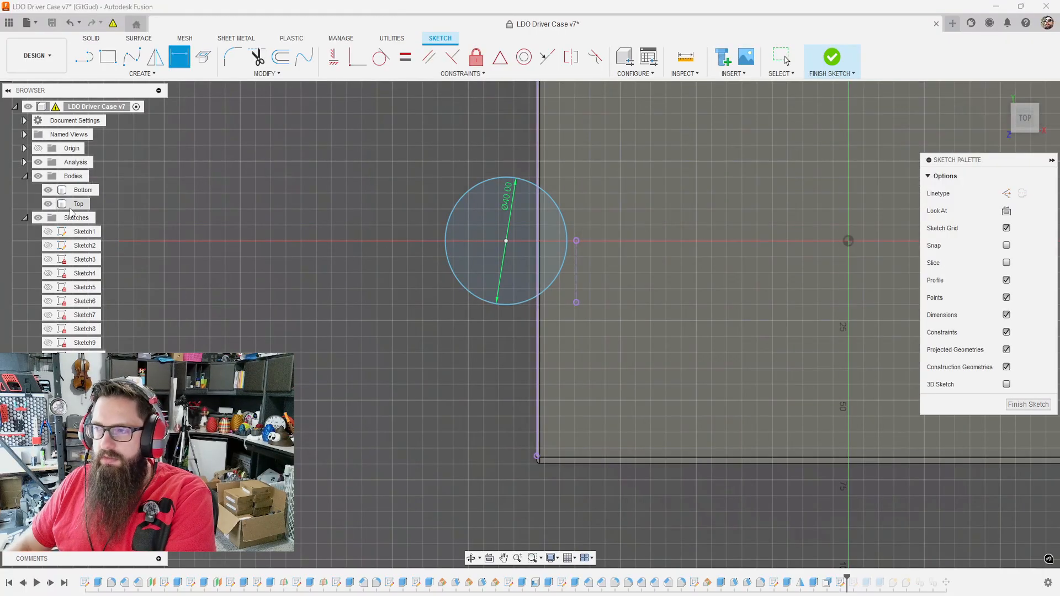
scroll(583, 211, up, 2)
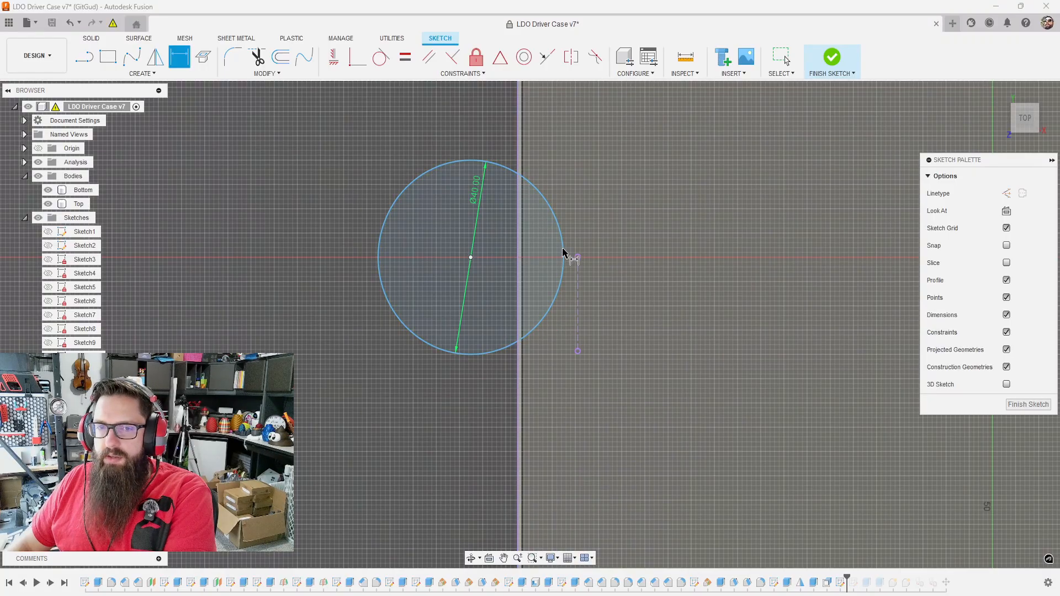
scroll(568, 321, up, 1)
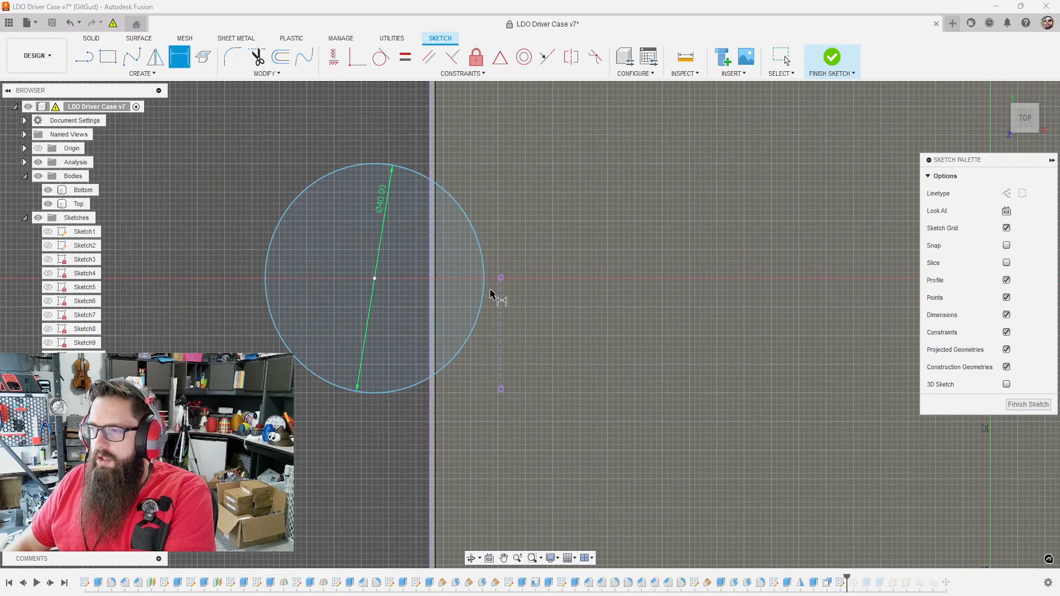
- Dimension the circle's nearest tangent 1 mm from the parallel projected short line
right_click(485, 287)
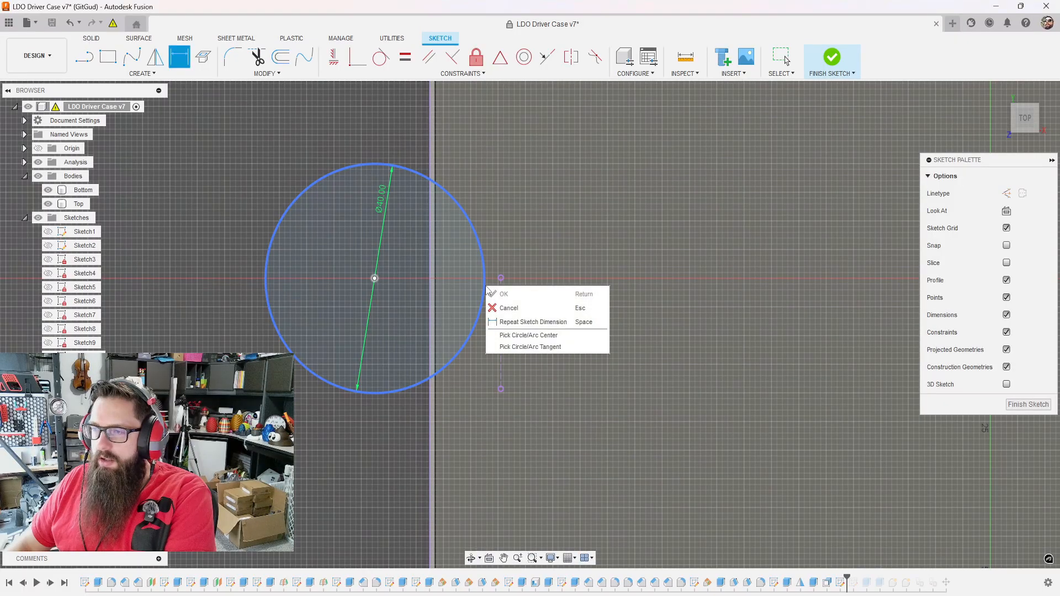
click(526, 348)
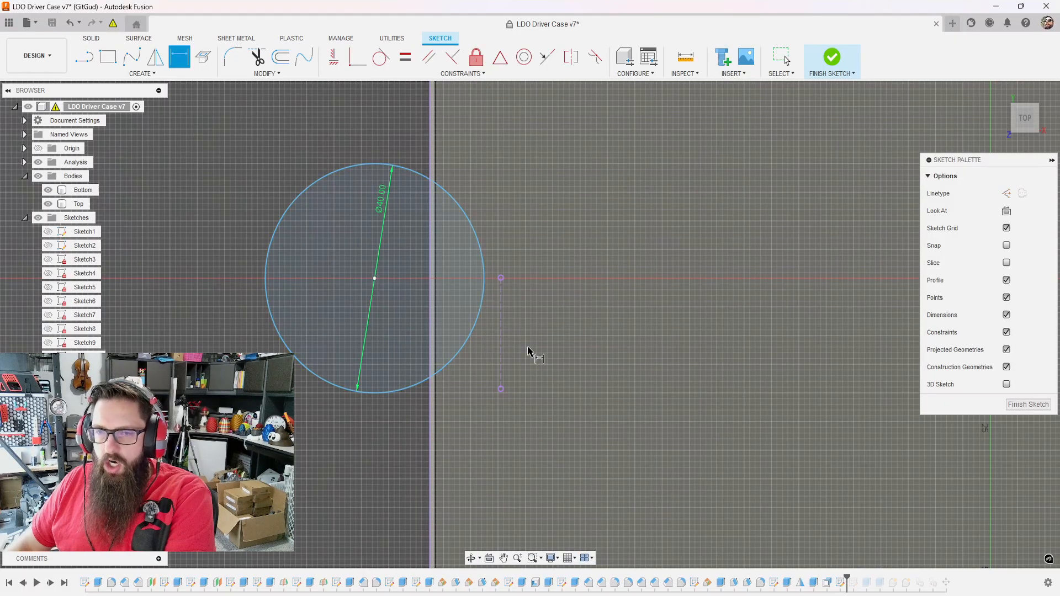
click(485, 283)
click(501, 297)
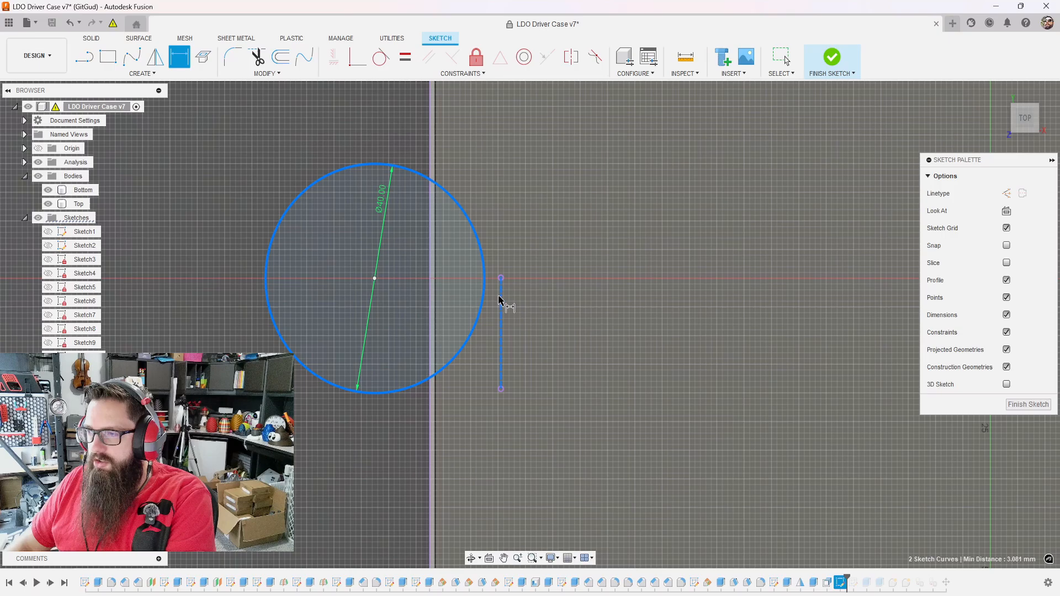
click(488, 347)
text(1)
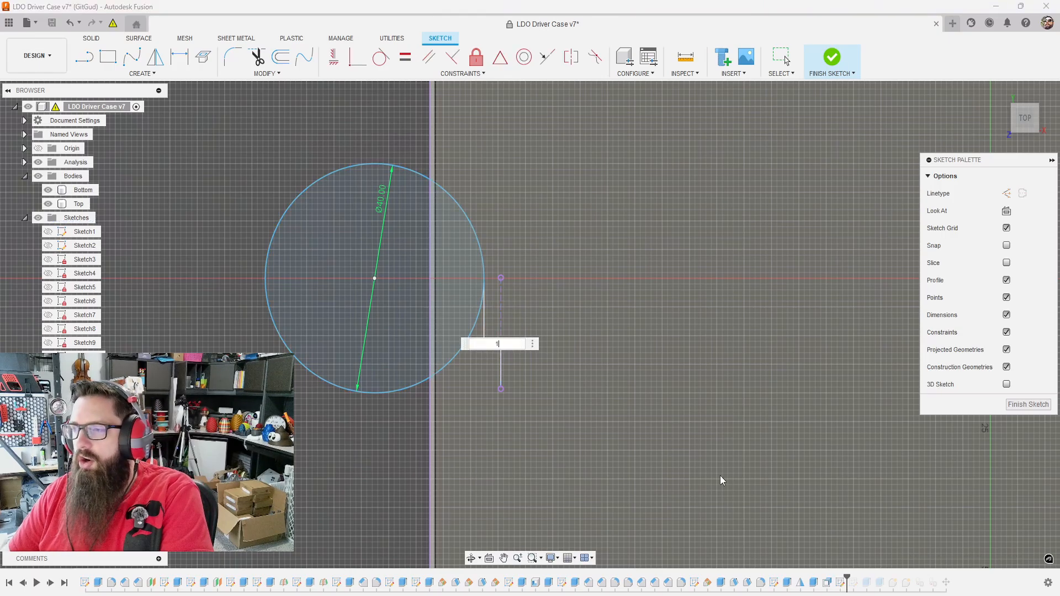
key(Return)
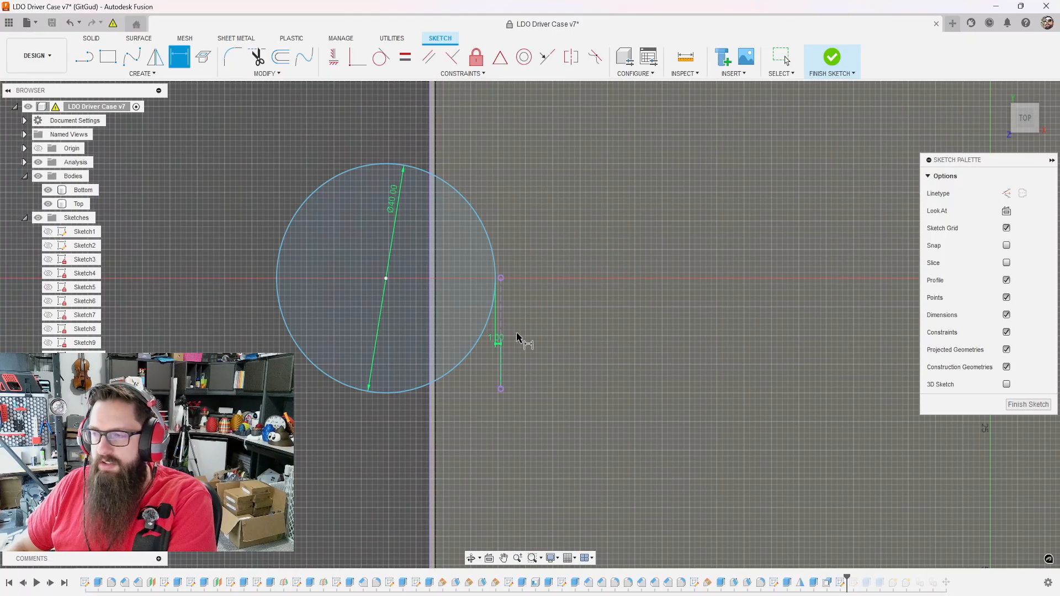
- Draw a construction line from the origin to the 40 mm circle's centre and constrain it horizontal
scroll(448, 275, up, 2)
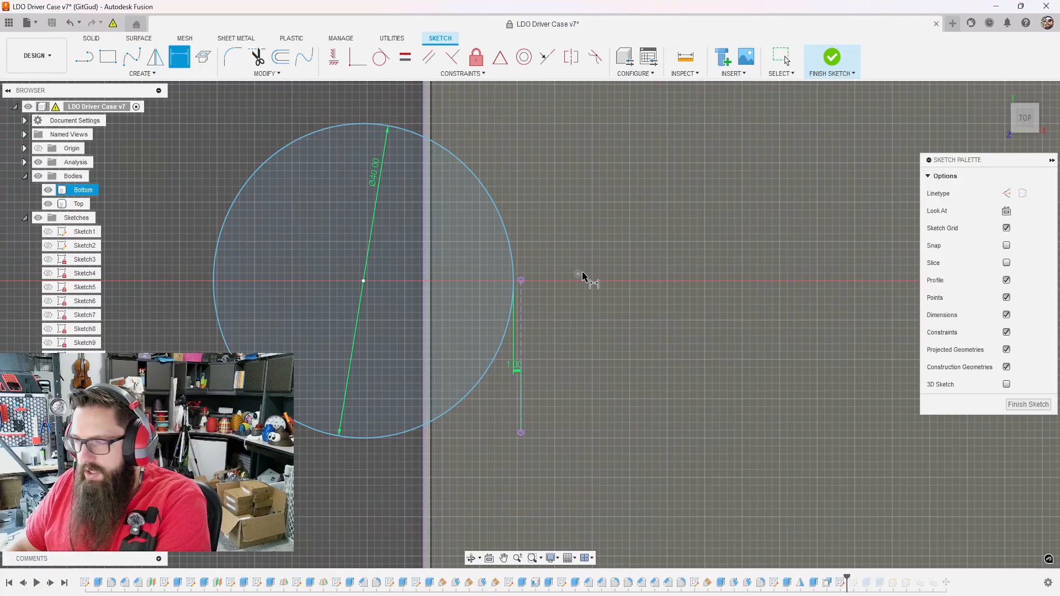
key(l)
scroll(441, 299, down, 4)
key(x)
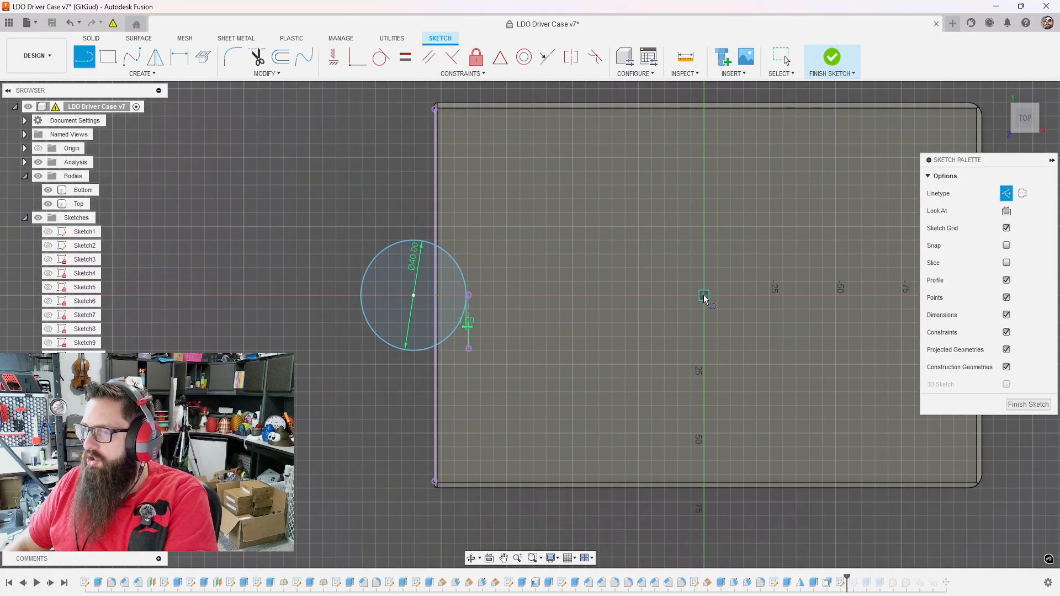
click(703, 295)
click(413, 295)
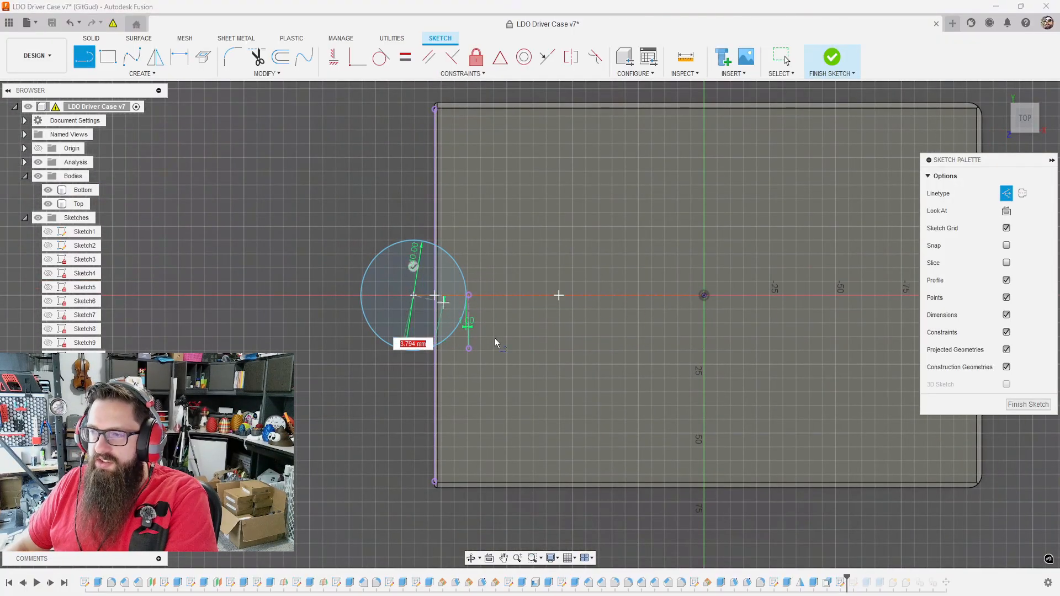
key(Escape)
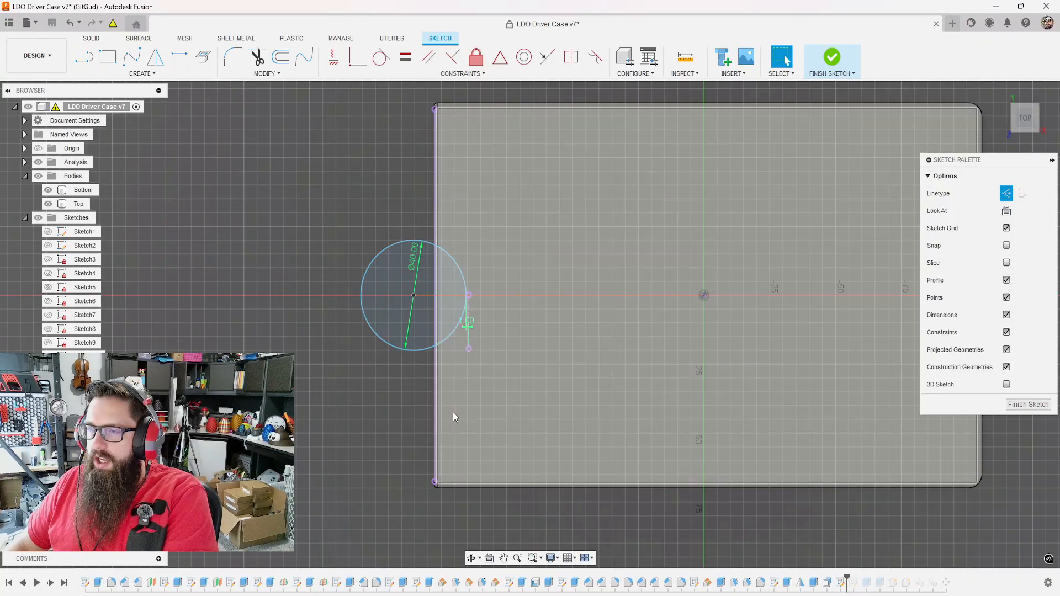
scroll(427, 293, up, 4)
click(424, 296)
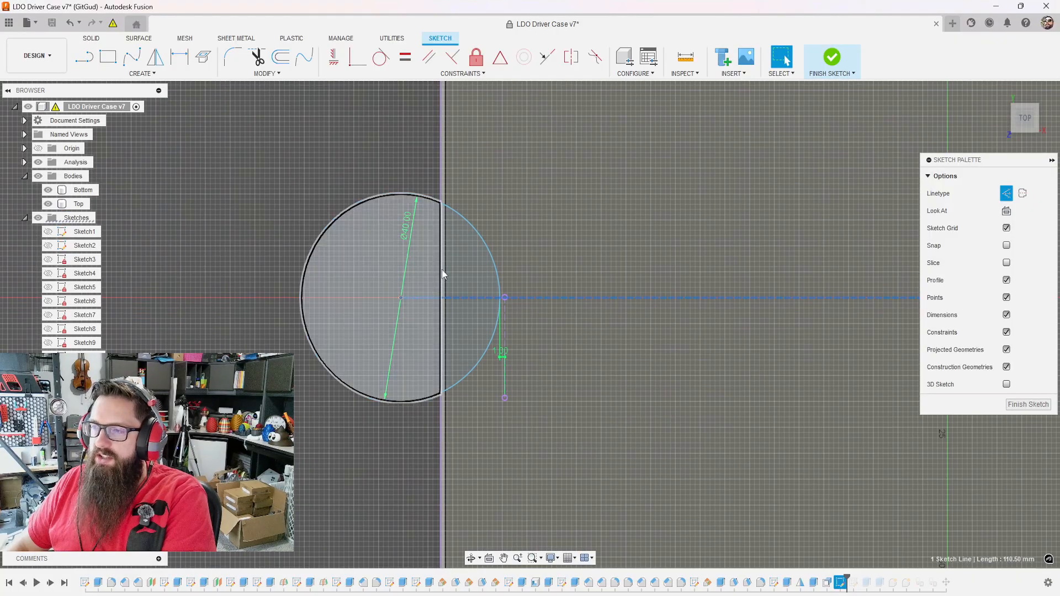
click(337, 59)
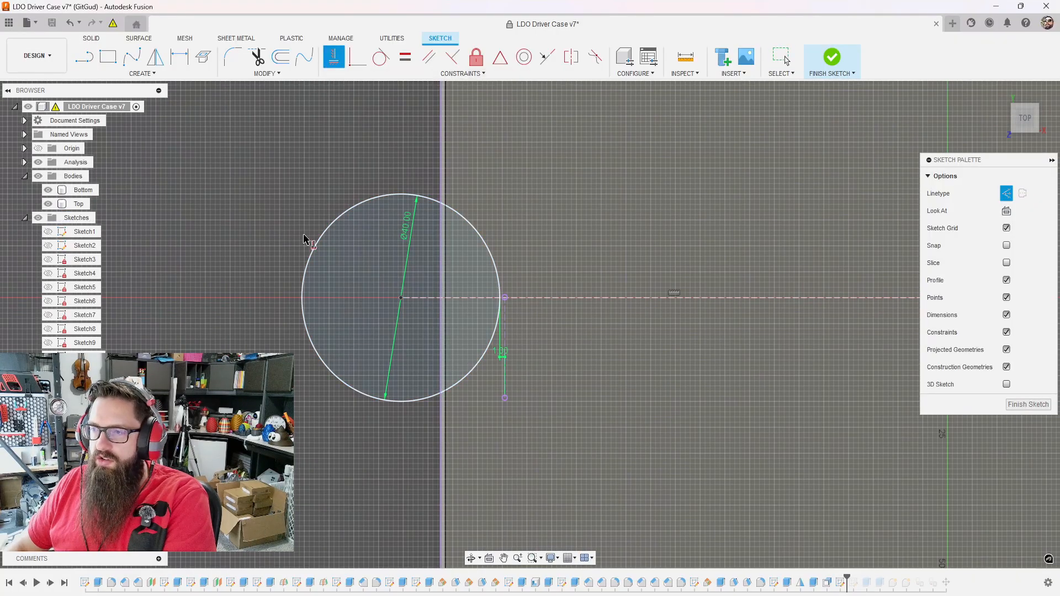
scroll(289, 320, down, 4)
scroll(340, 316, up, 3)
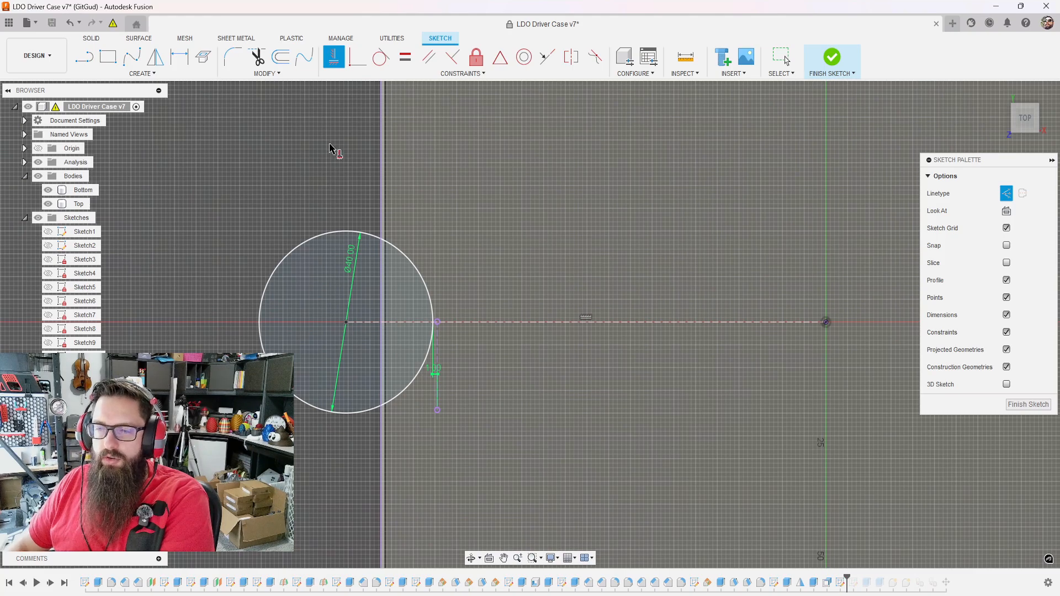
- Check the circle's tangent offset and diameter dimensions against the lid outline
click(436, 367)
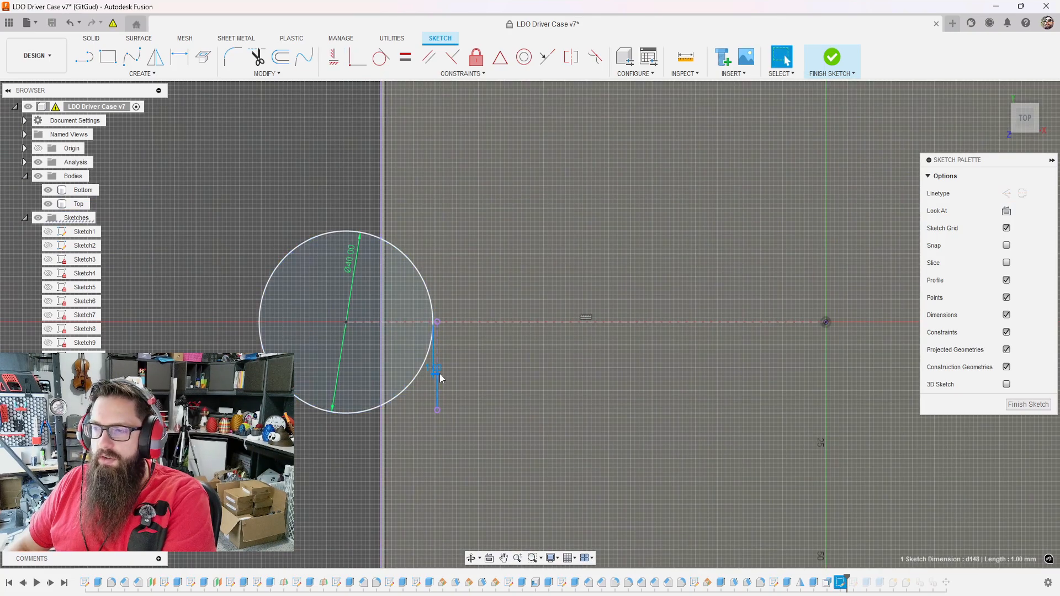
scroll(439, 423, down, 4)
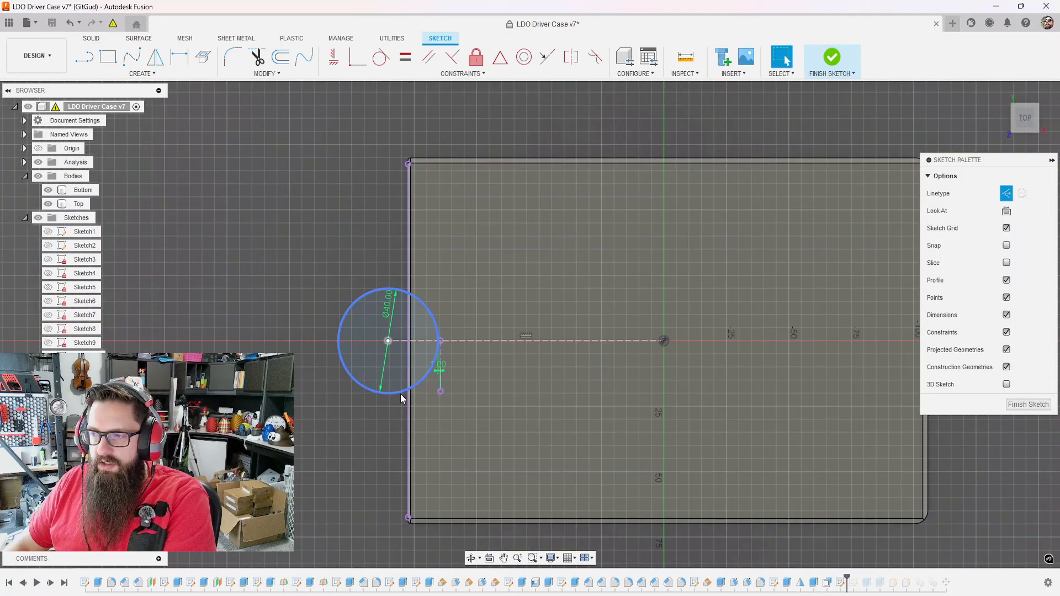
click(397, 393)
click(391, 305)
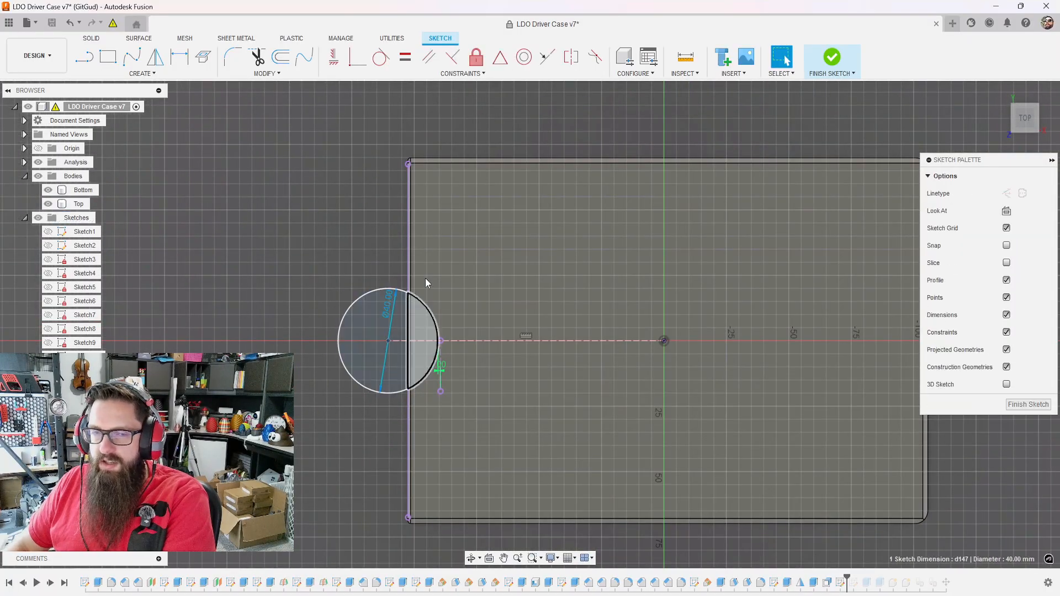
scroll(396, 321, up, 2)
scroll(397, 322, up, 2)
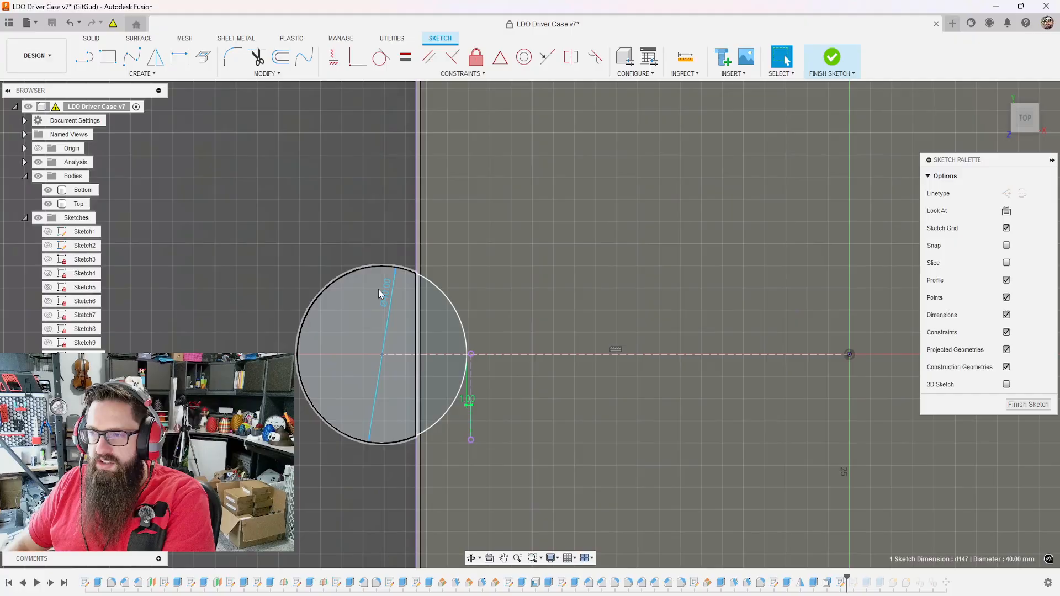
click(324, 176)
scroll(464, 300, down, 2)
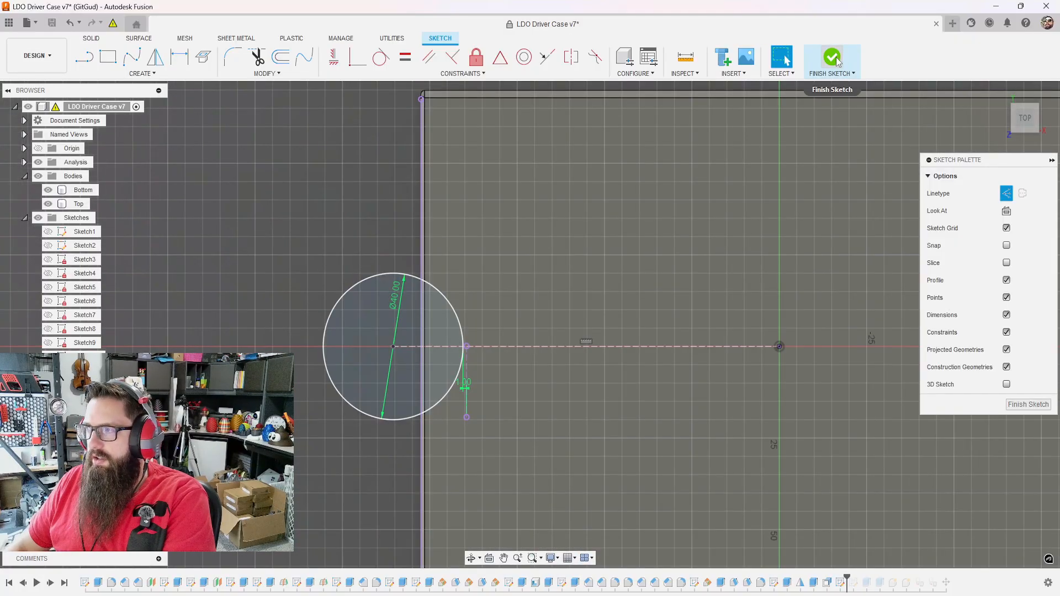
- Finish the sketch and extrude the circle segment overlapping the lid as a cut, extending to the flat interior face beneath it
key(e)
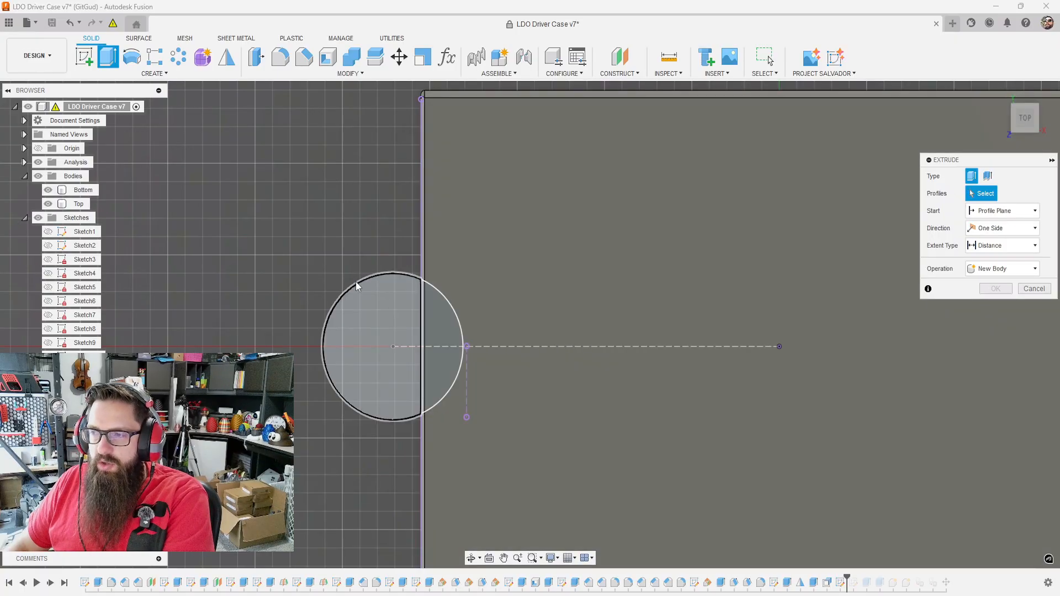
click(439, 334)
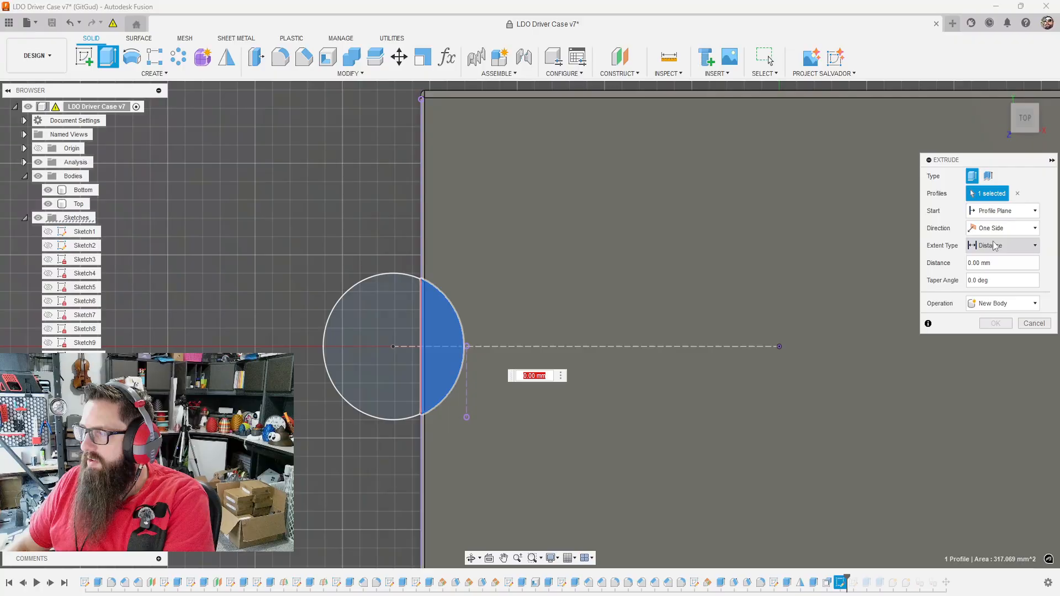
click(1011, 245)
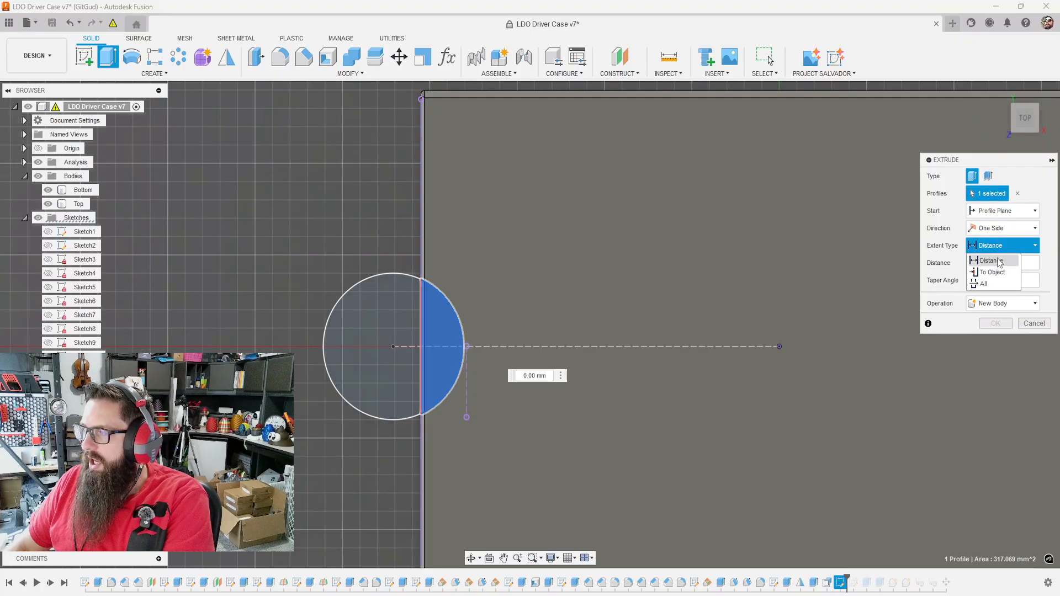
click(993, 272)
shift+middle_drag(592, 371, 518, 206)
click(781, 340)
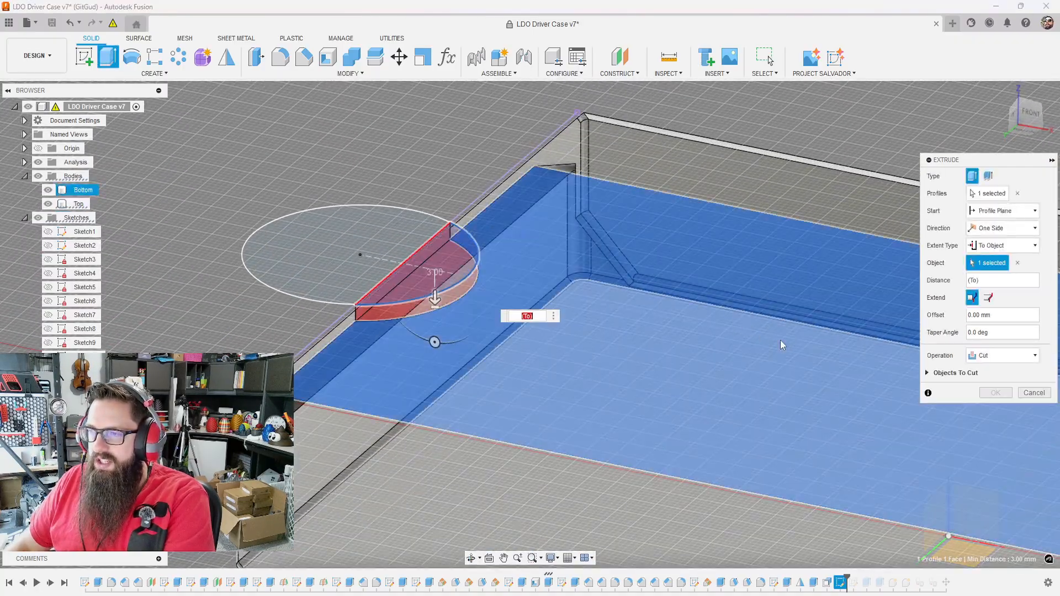
click(996, 393)
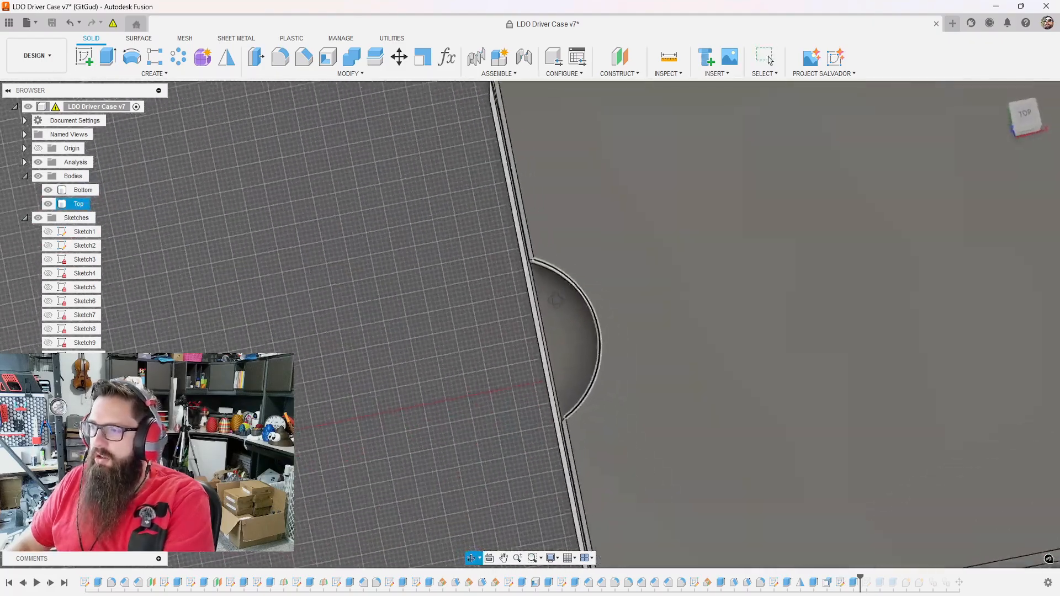
- Chamfer the curved upper edge of the lid's cutout by 1 mm, equal distance
click(568, 359)
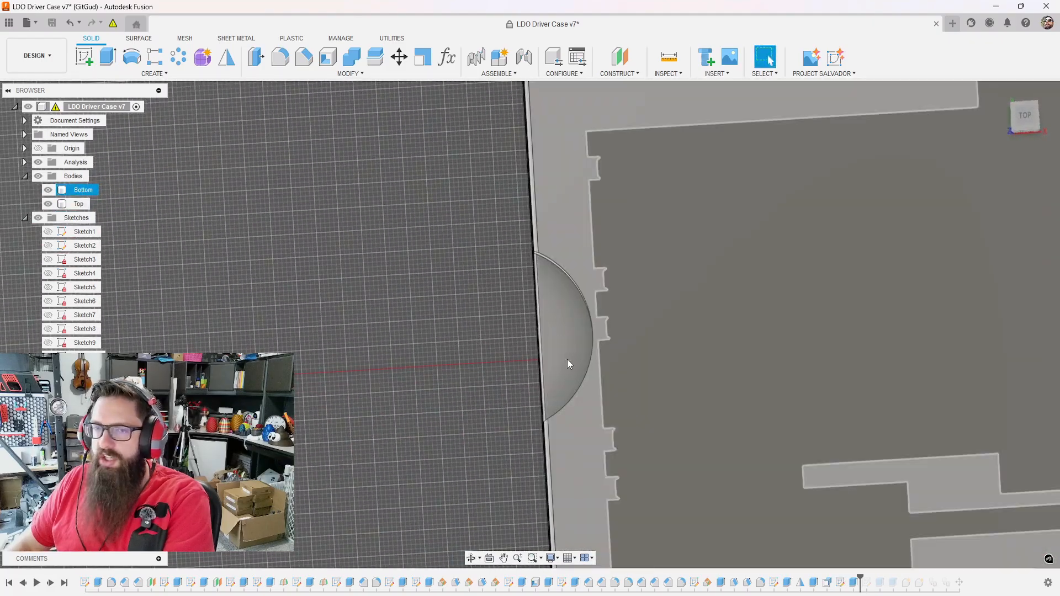
scroll(505, 361, down, 3)
shift+middle_drag(505, 361, 510, 396)
scroll(481, 359, up, 3)
shift+middle_drag(446, 321, 429, 332)
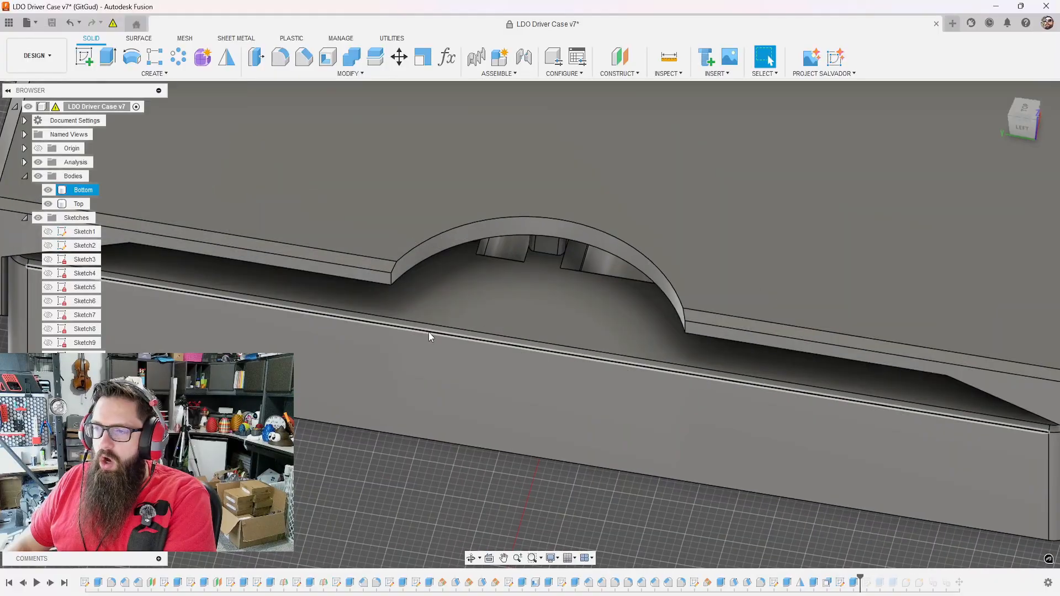
key(f)
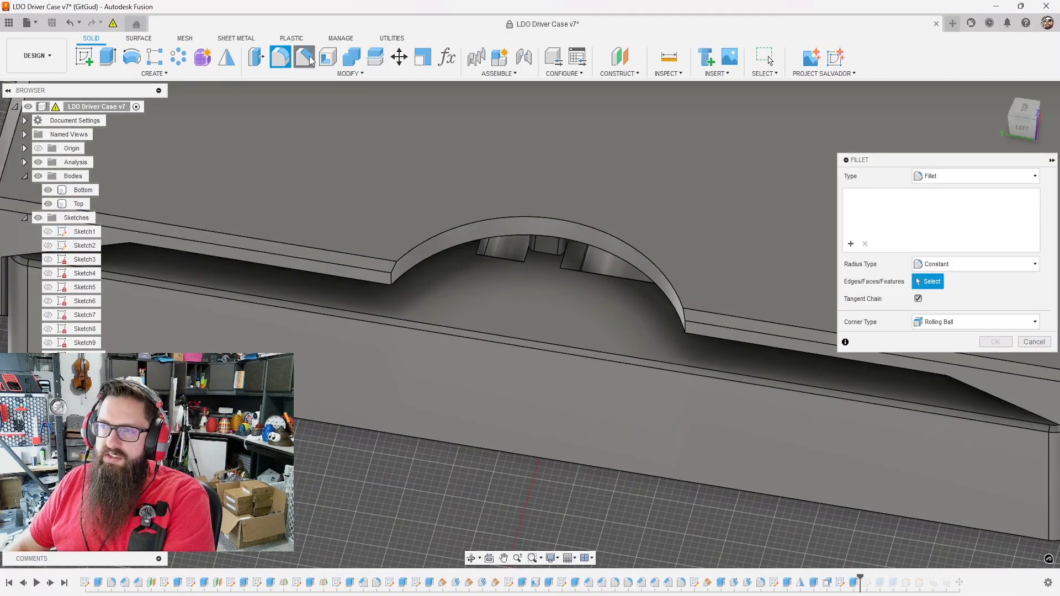
click(303, 57)
click(439, 234)
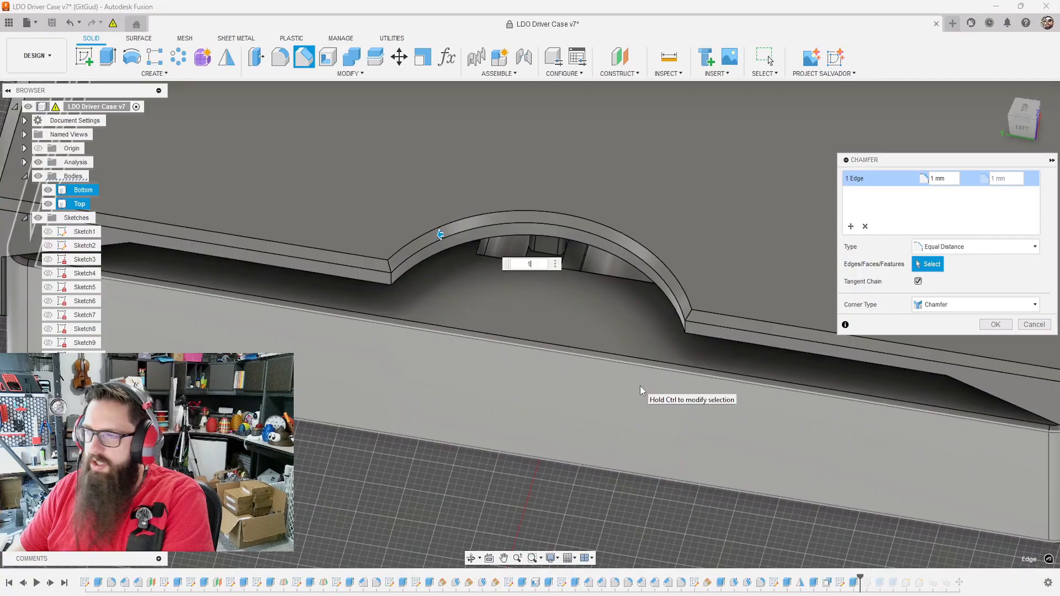
key(Return)
shift+middle_drag(641, 385, 463, 294)
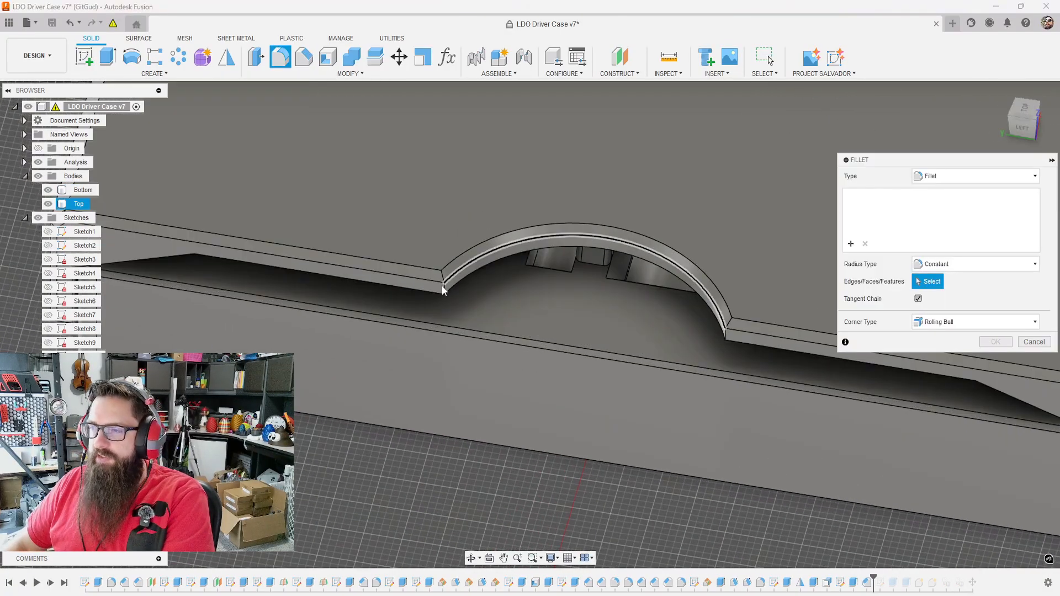
scroll(443, 289, up, 3)
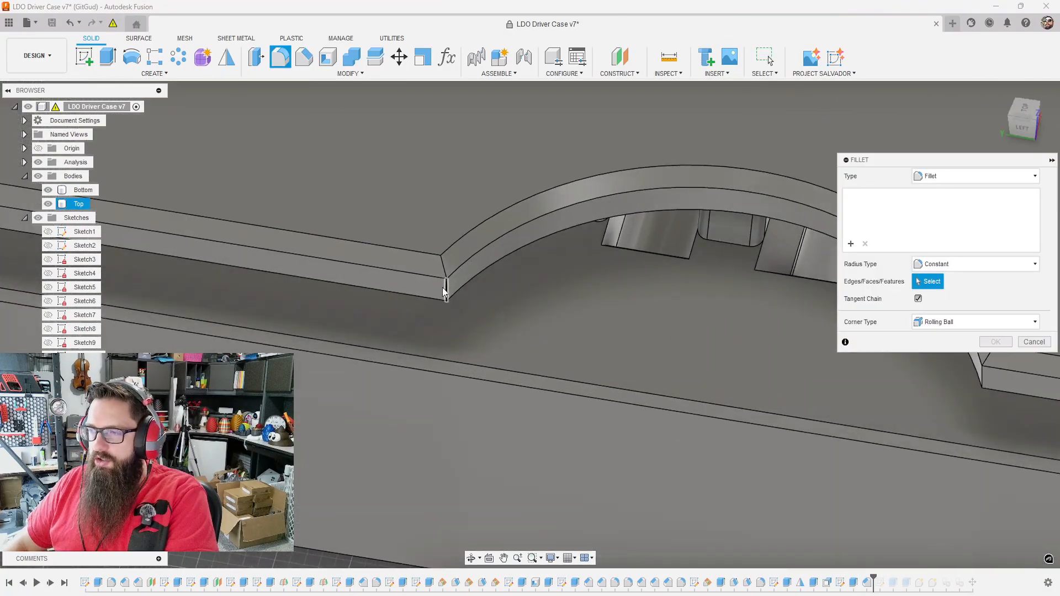
click(447, 291)
scroll(447, 291, down, 3)
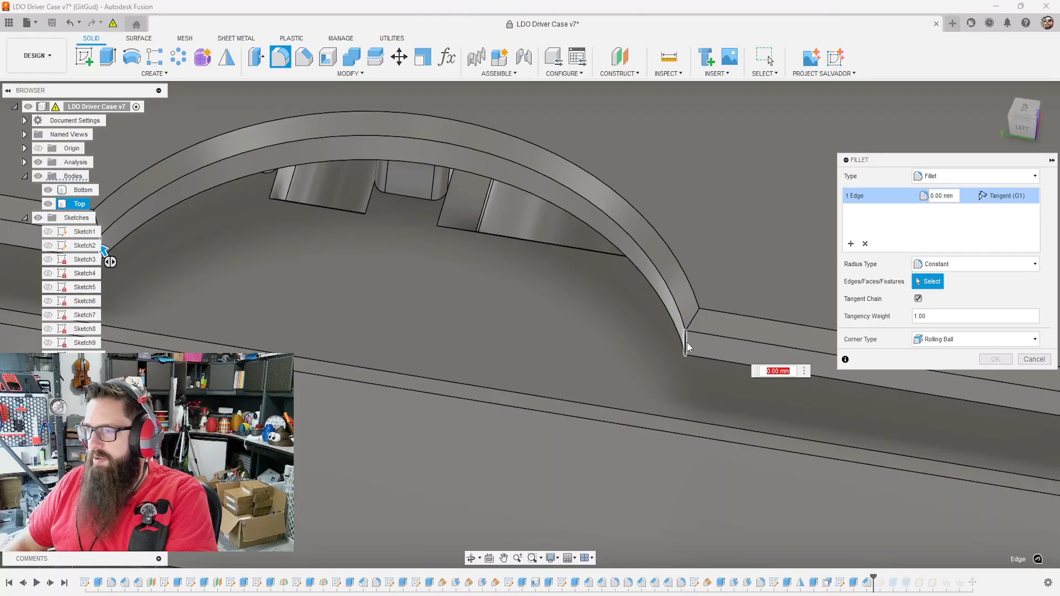
scroll(471, 350, down, 2)
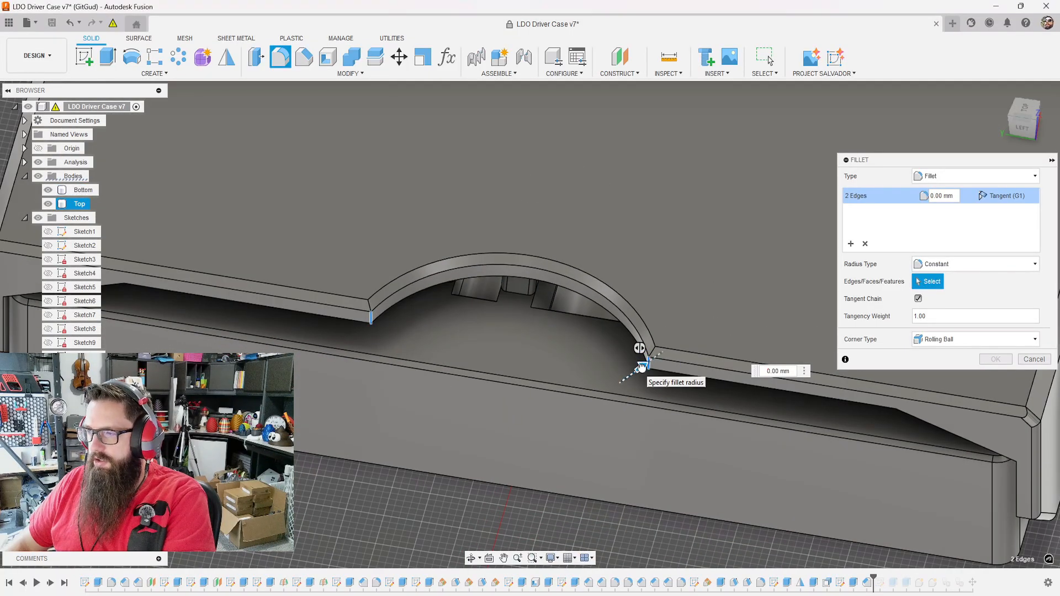
mouse_move(640, 357)
mouse_down()
mouse_move(670, 348)
mouse_move(660, 360)
mouse_move(641, 356)
mouse_up()
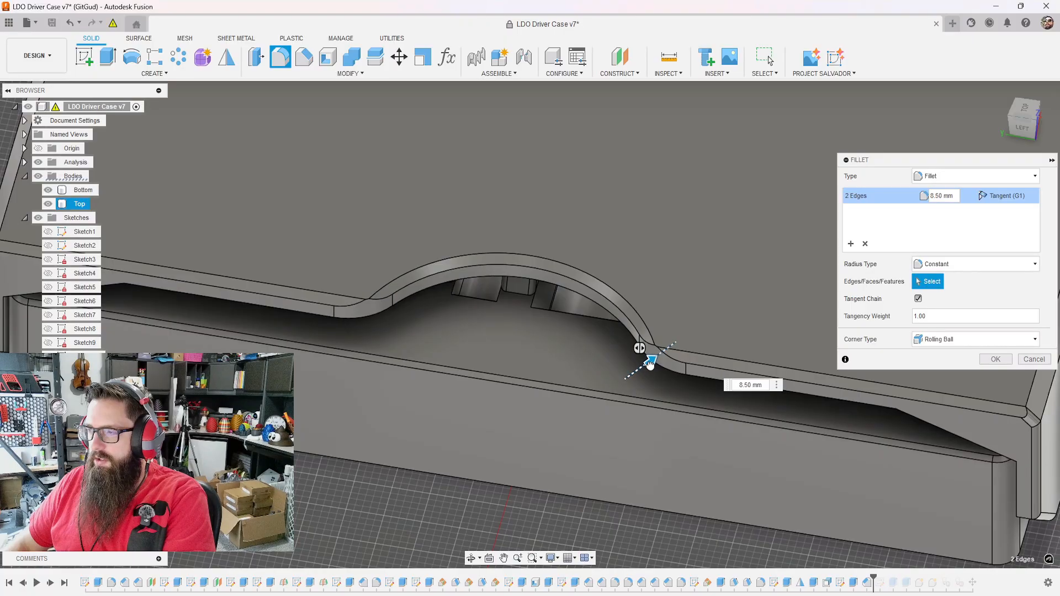
shift+middle_drag(641, 356, 561, 398)
key(Return)
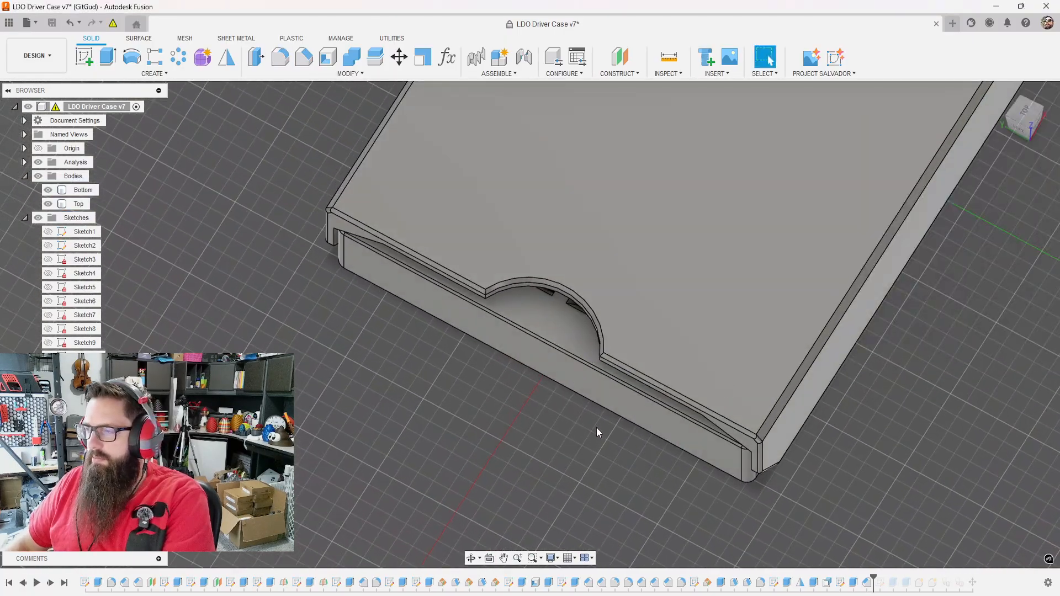
- Roll the timeline back before the notch's chamfer and fillet the notch's two outer corner edges with a 15 mm radius
click(23, 584)
shift+middle_drag(477, 445, 495, 325)
key(f)
scroll(493, 318, up, 3)
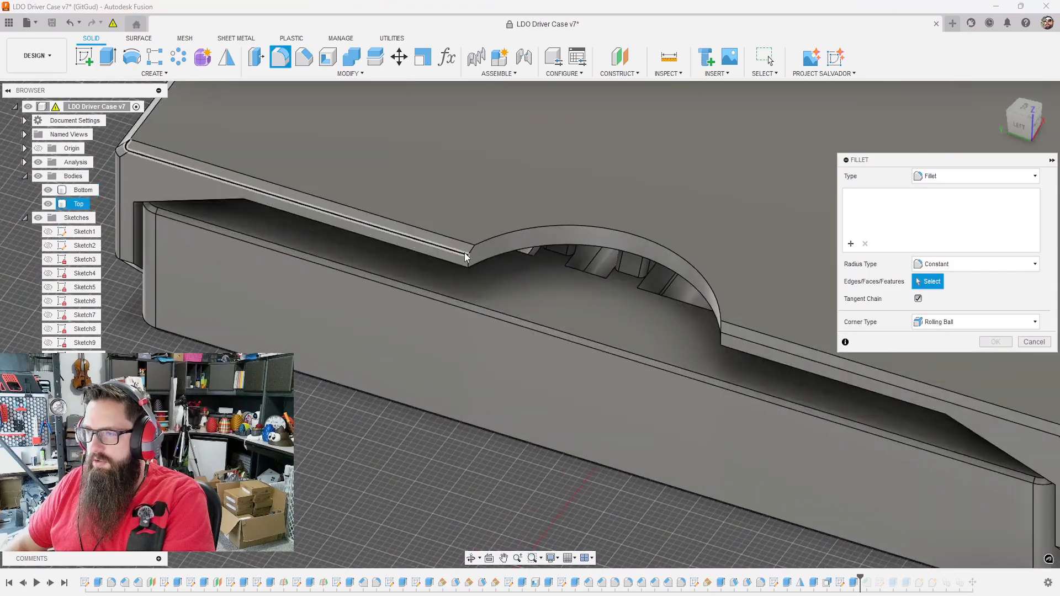
click(466, 257)
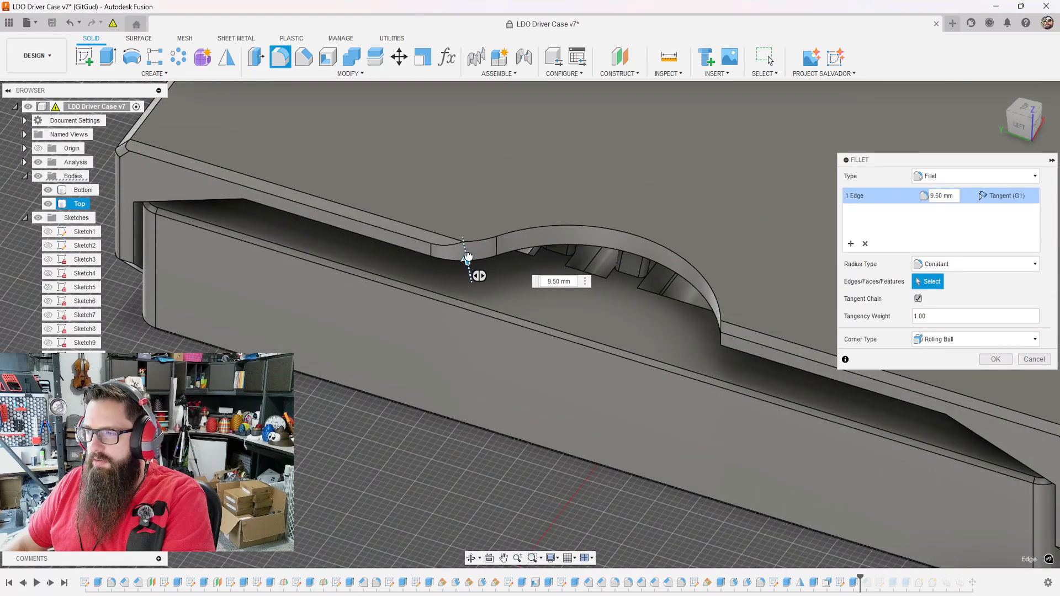
drag(467, 256, 466, 253)
click(576, 279)
shift+middle_drag(634, 358, 697, 336)
text(15)
click(758, 356)
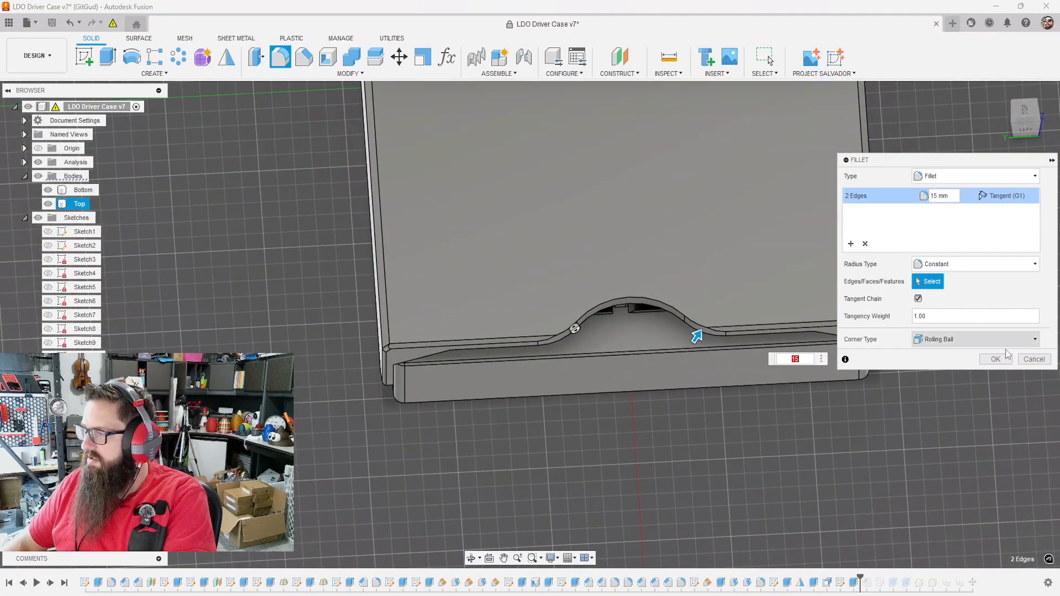
click(995, 359)
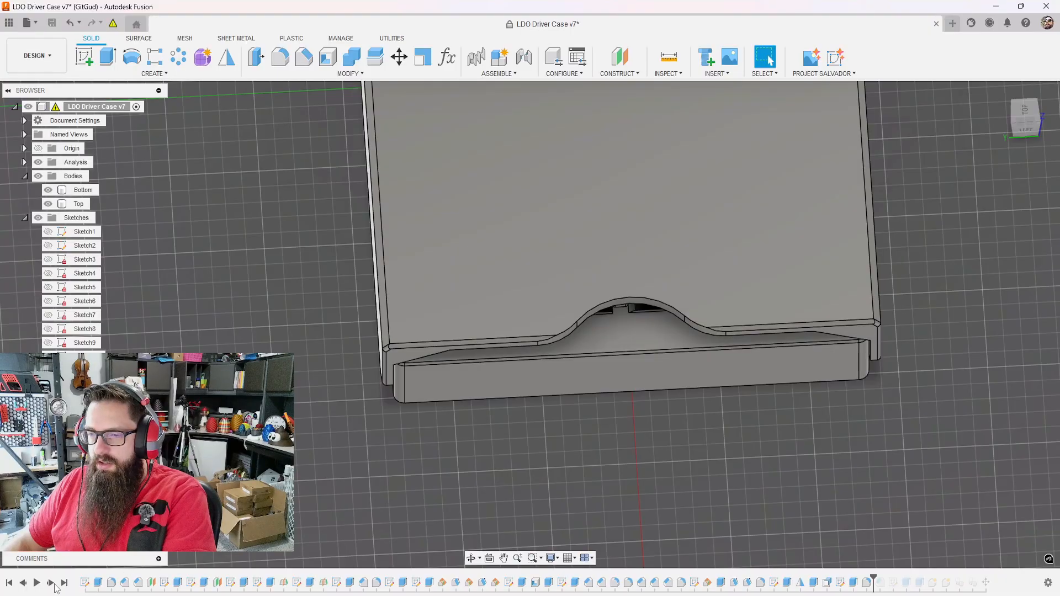
- Roll the timeline forward past the notch's chamfer and check that it follows the filleted corners
click(593, 292)
scroll(593, 291, up, 5)
shift+middle_drag(593, 291, 575, 301)
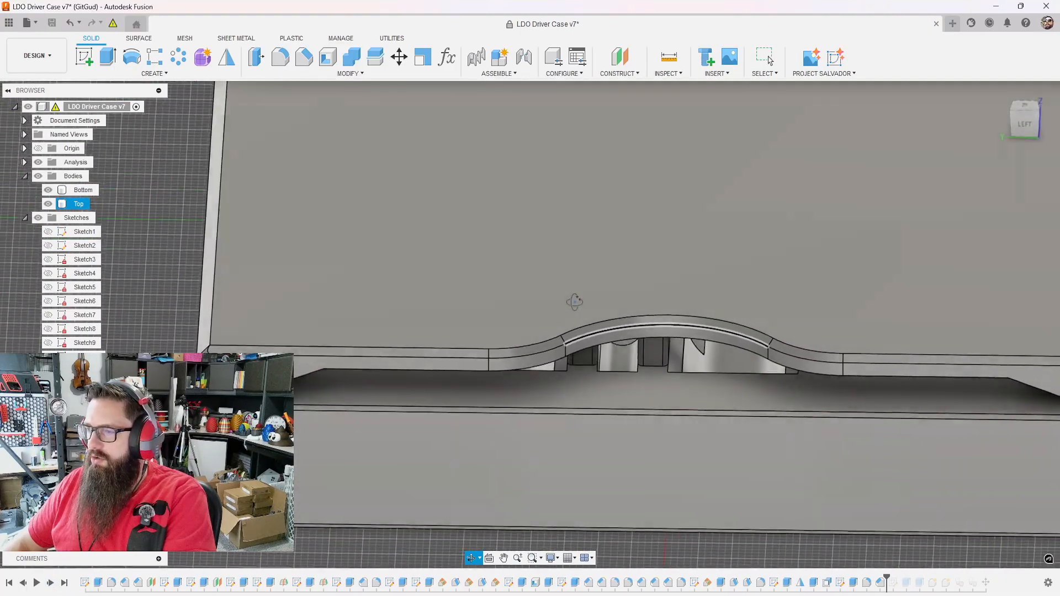
key(Escape)
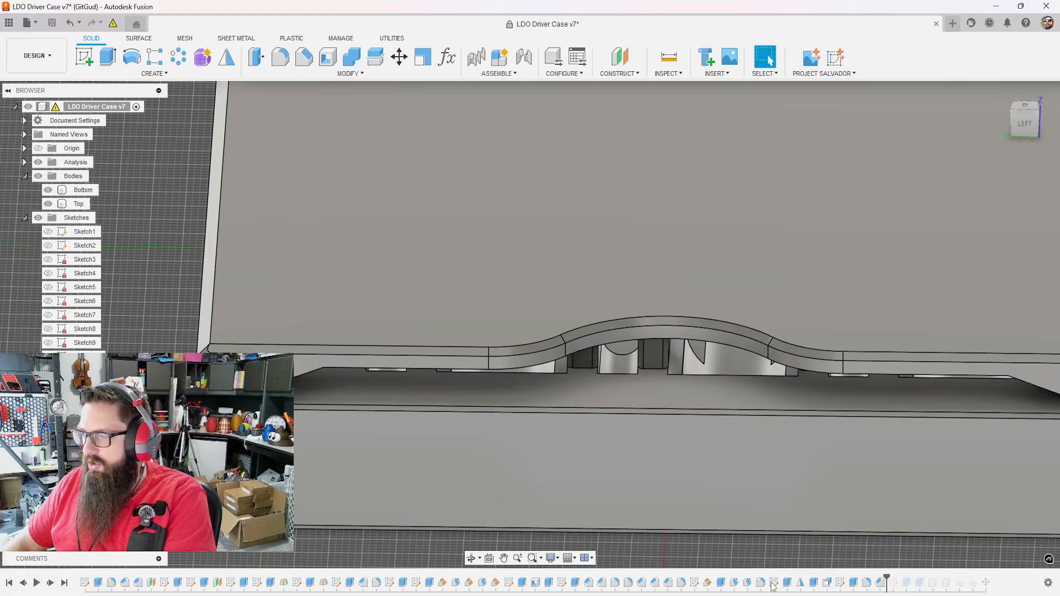
click(881, 583)
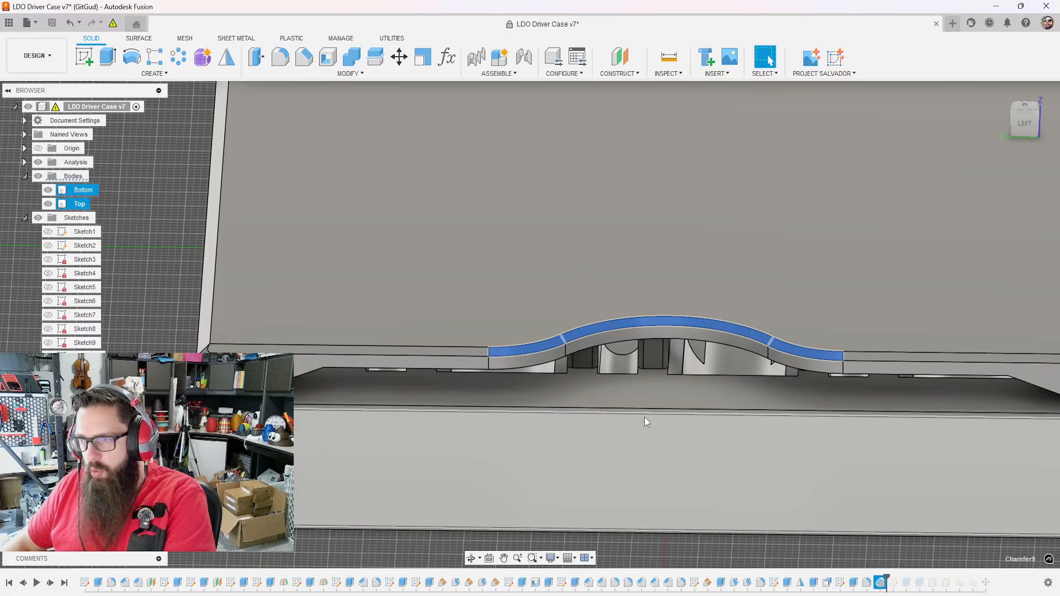
scroll(680, 360, down, 5)
shift+middle_drag(680, 359, 476, 320)
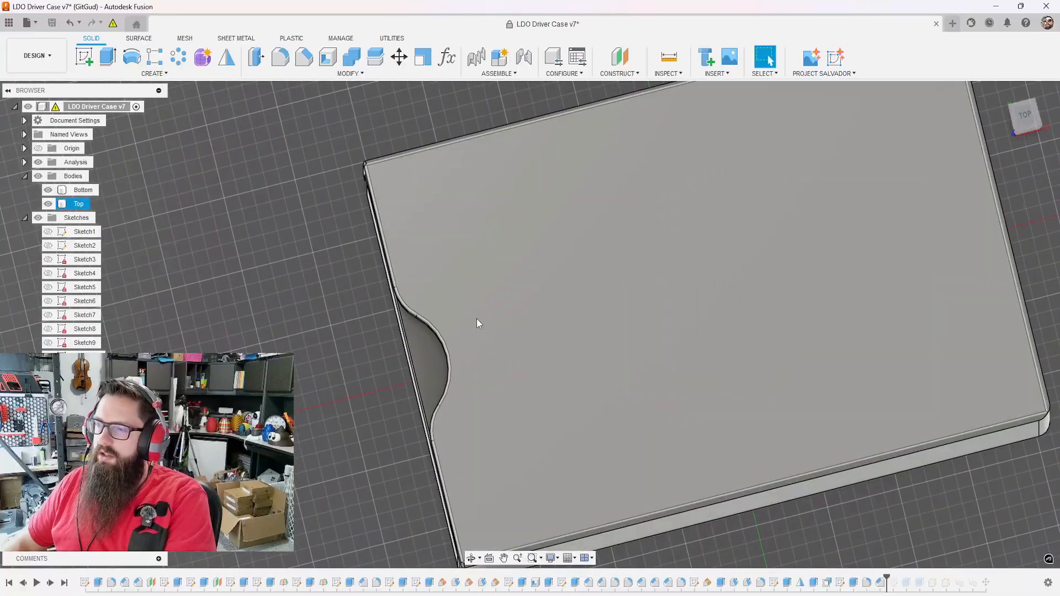
- Examine the finger notch and the ribs visible through the case's open end from several angles
shift+middle_drag(362, 453, 429, 337)
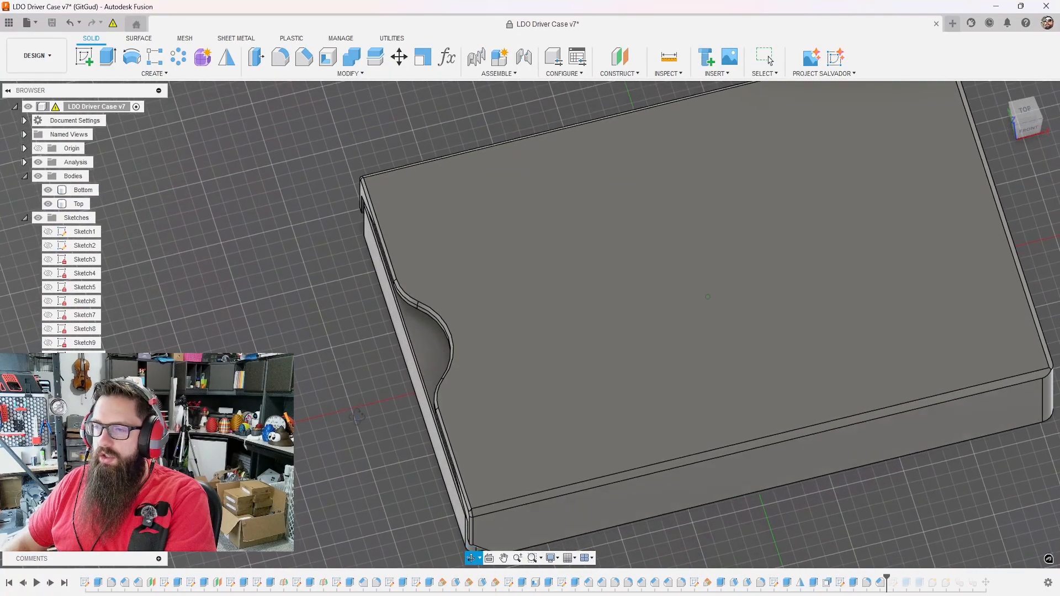
click(431, 336)
shift+middle_drag(306, 456, 383, 432)
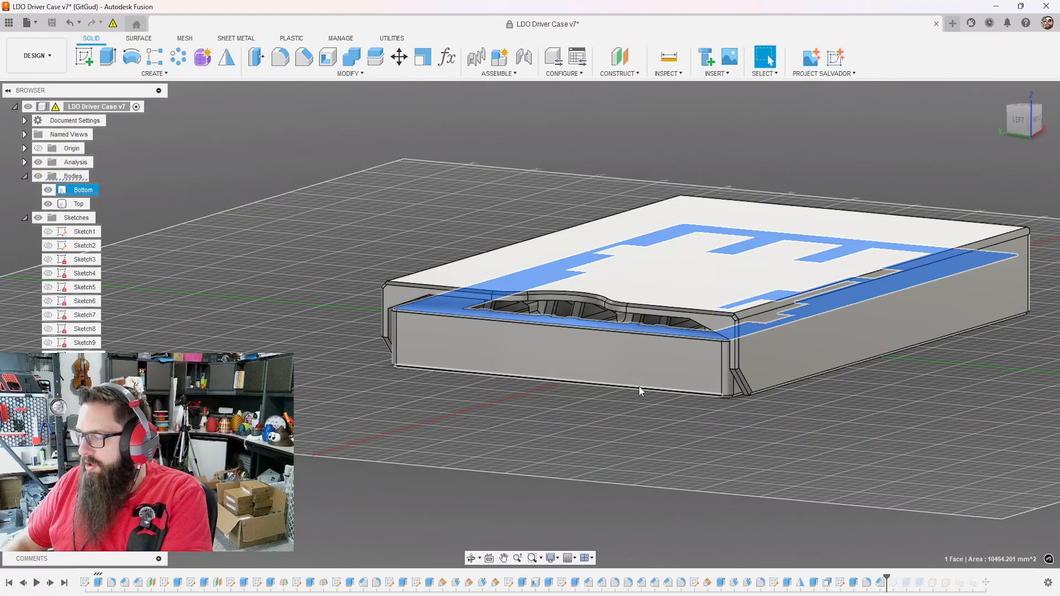
shift+middle_drag(639, 399, 753, 416)
scroll(783, 278, up, 3)
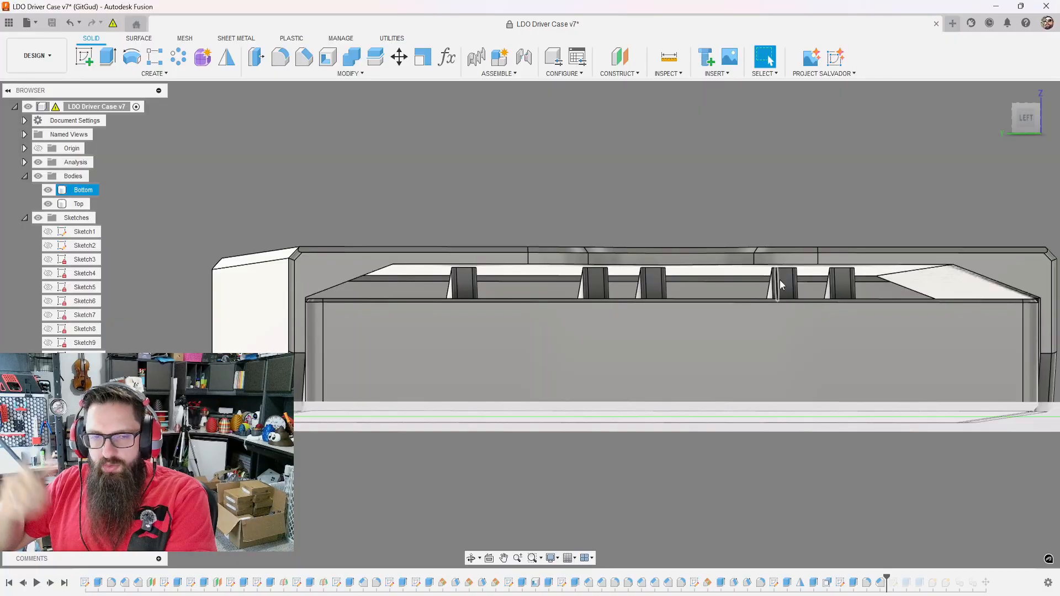
scroll(780, 280, down, 3)
shift+middle_drag(770, 287, 768, 398)
scroll(549, 358, up, 5)
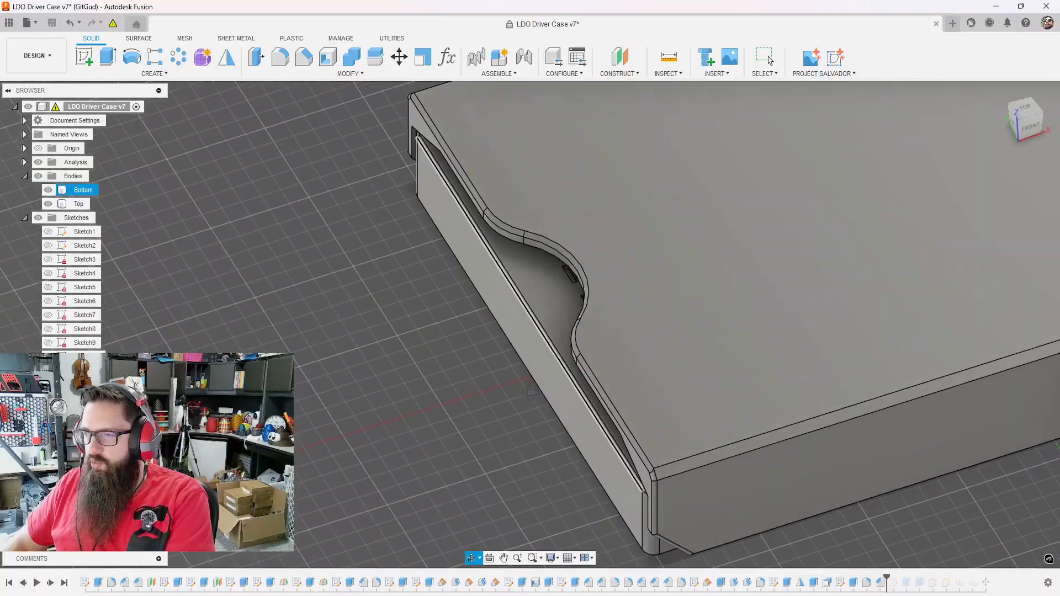
scroll(548, 294, up, 2)
scroll(514, 342, down, 5)
shift+middle_drag(493, 389, 1025, 585)
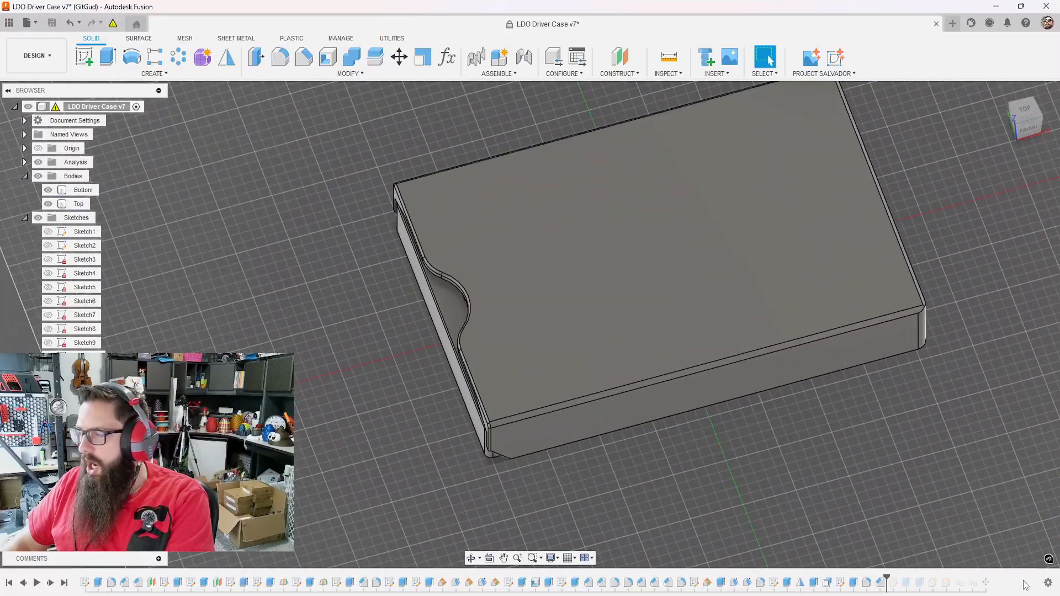
- Roll the timeline marker to just after the extrusions of the lid's logo and bearded face artwork
right_click(920, 583)
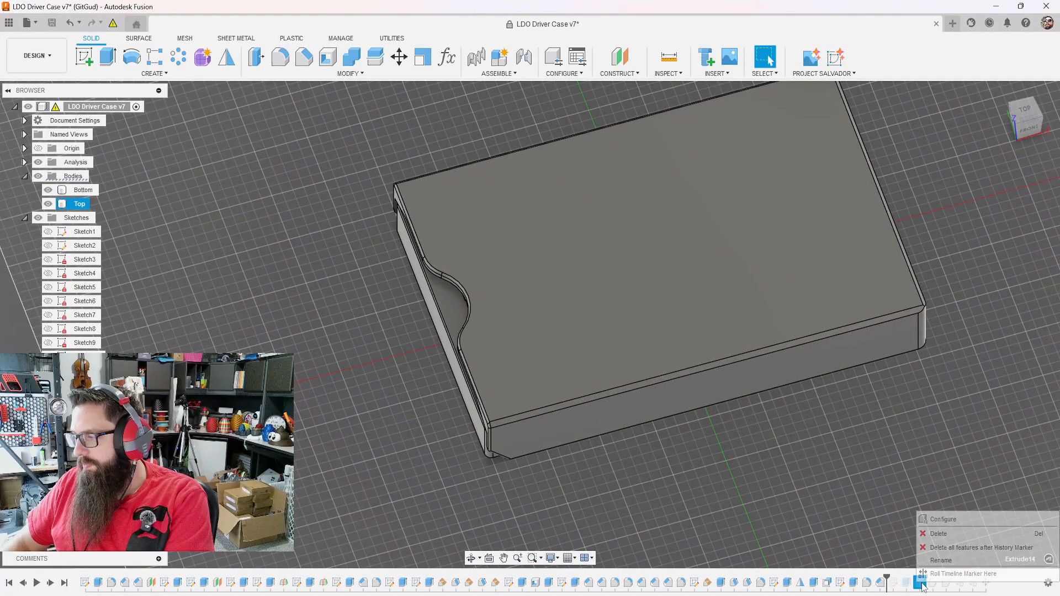
click(972, 544)
shift+middle_drag(849, 465, 827, 479)
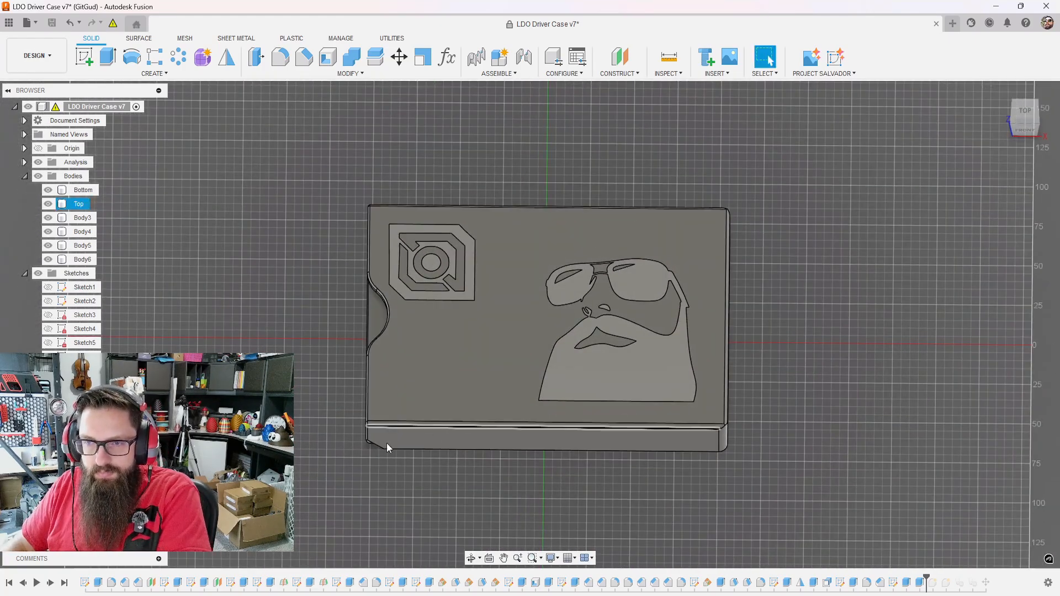
- Roll the timeline to its end and step back before the final move to show the closed, coloured case
click(64, 583)
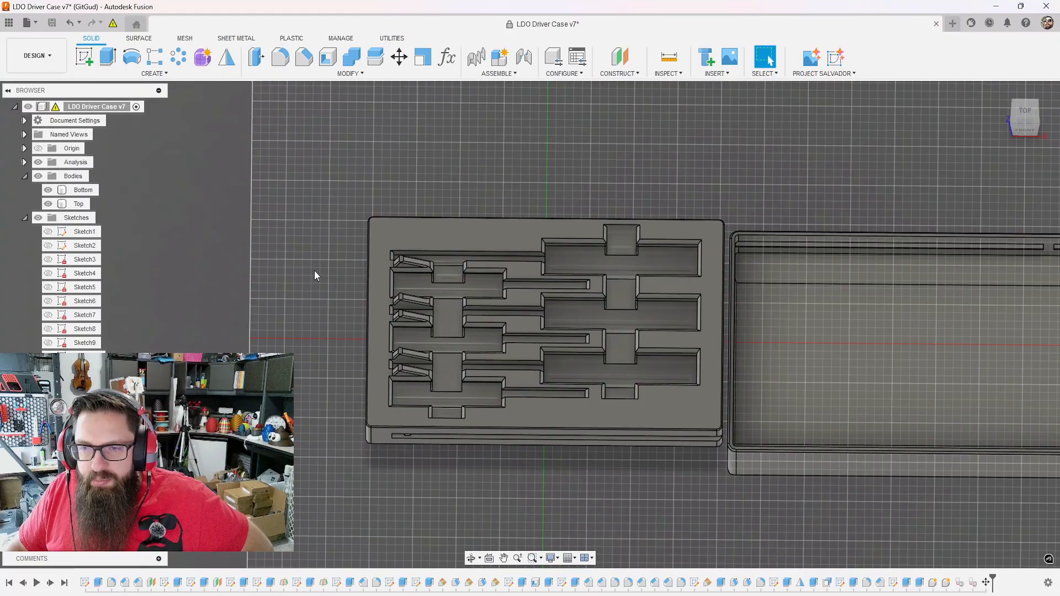
shift+middle_drag(326, 279, 522, 395)
scroll(497, 391, up, 3)
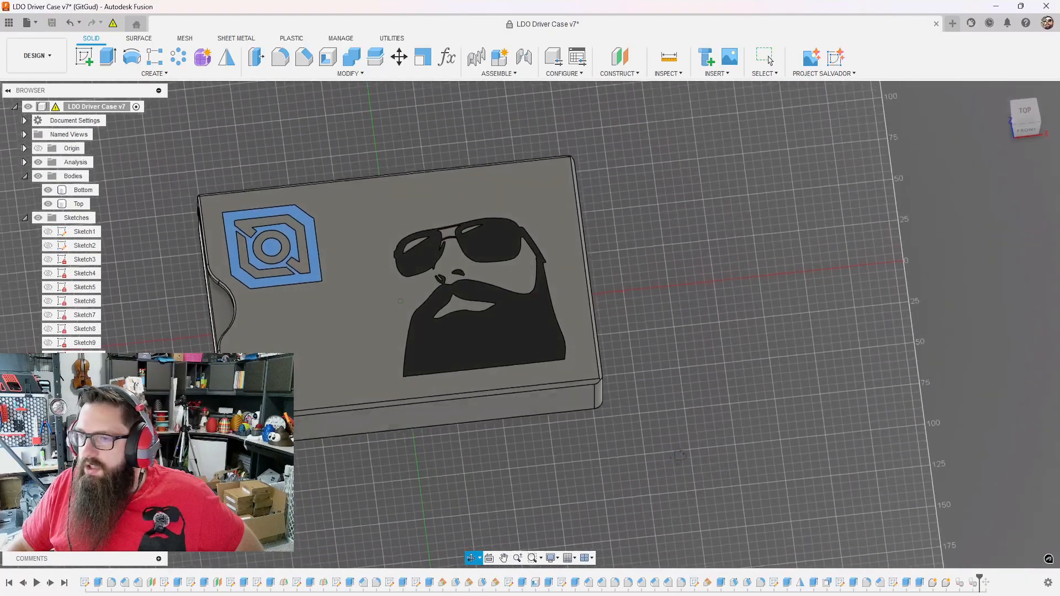
scroll(652, 439, down, 3)
scroll(577, 464, up, 2)
shift+middle_drag(499, 493, 539, 465)
- Preview translating the Bottom body -130 mm along X out of the lid, and cancel the move
click(399, 60)
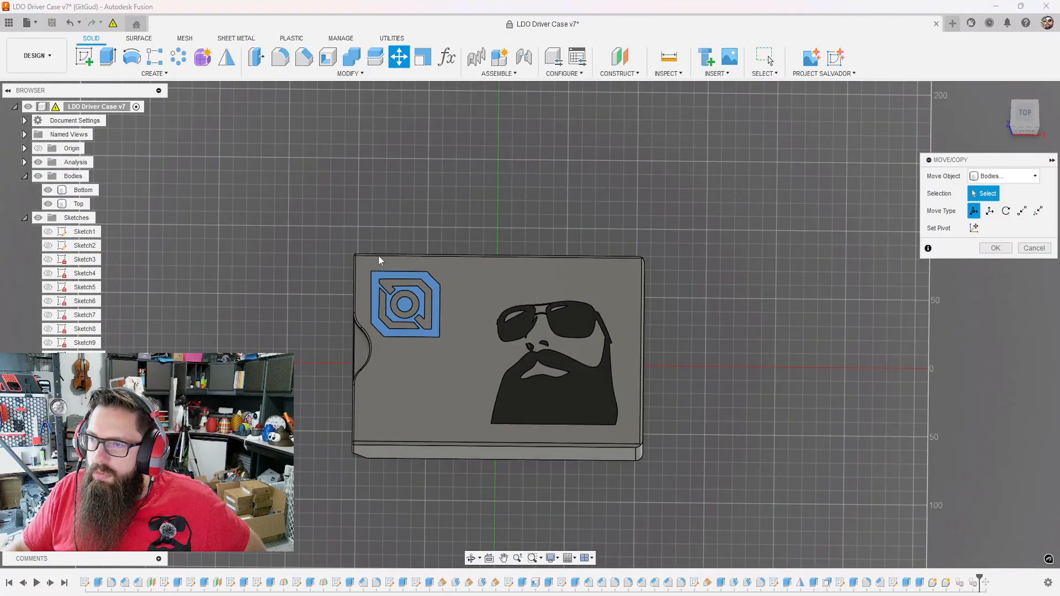
click(469, 360)
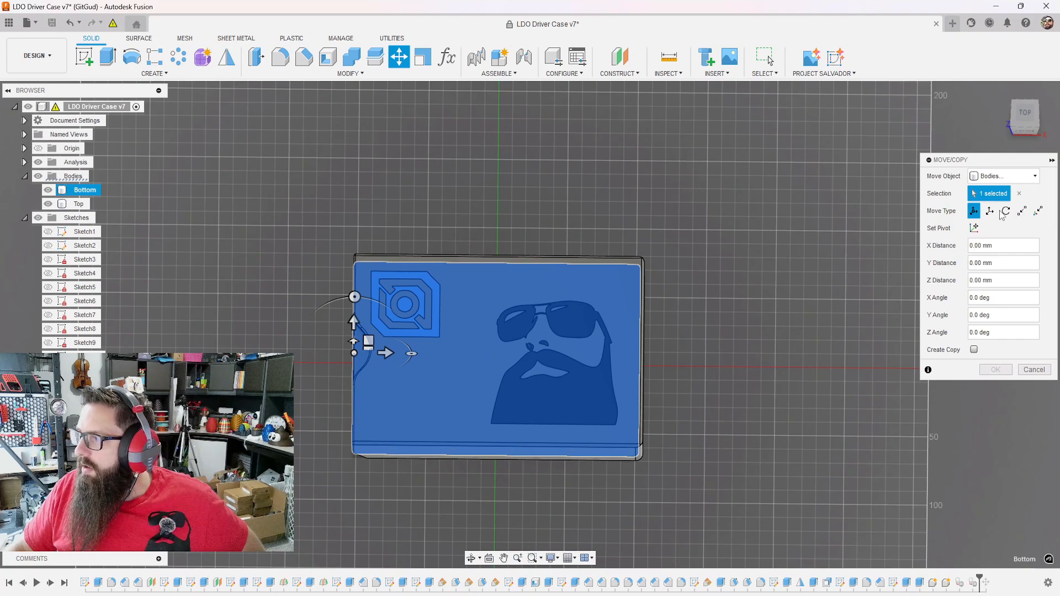
click(989, 211)
scroll(647, 353, down, 2)
scroll(543, 351, up, 2)
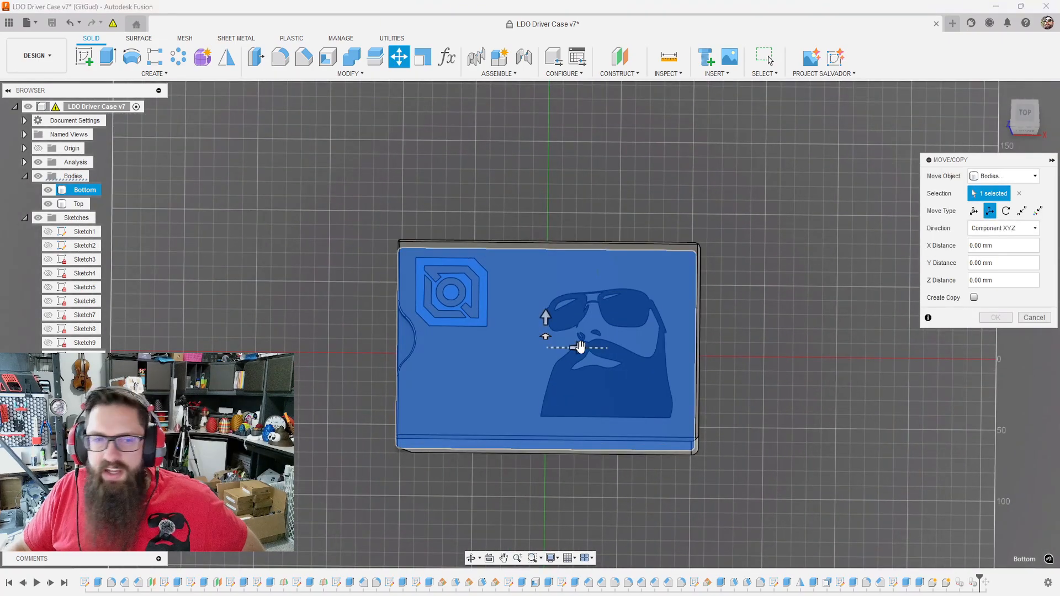
drag(578, 346, 409, 364)
shift+middle_drag(410, 364, 551, 338)
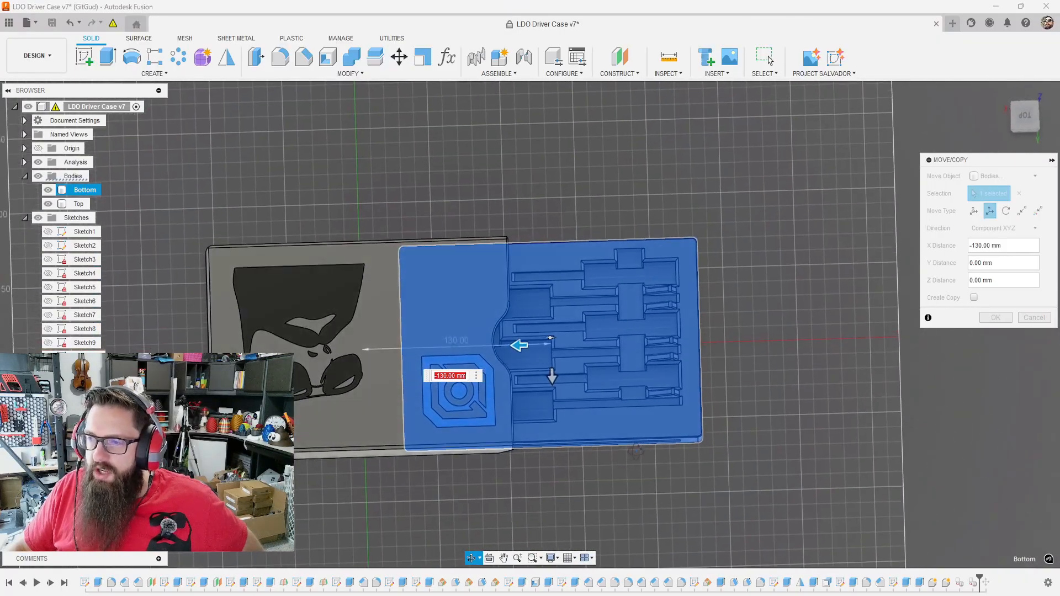
middle_drag(436, 326, 601, 346)
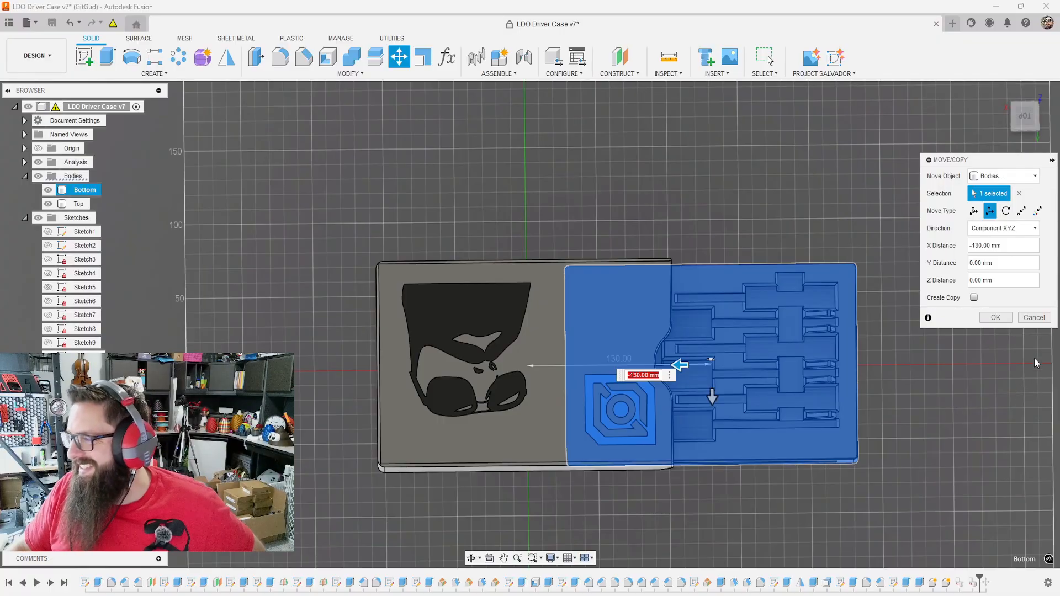
click(1028, 320)
- Examine the closed lid's bearded face and logo artwork together with the finger notch
shift+middle_drag(770, 346, 618, 244)
scroll(568, 359, up, 5)
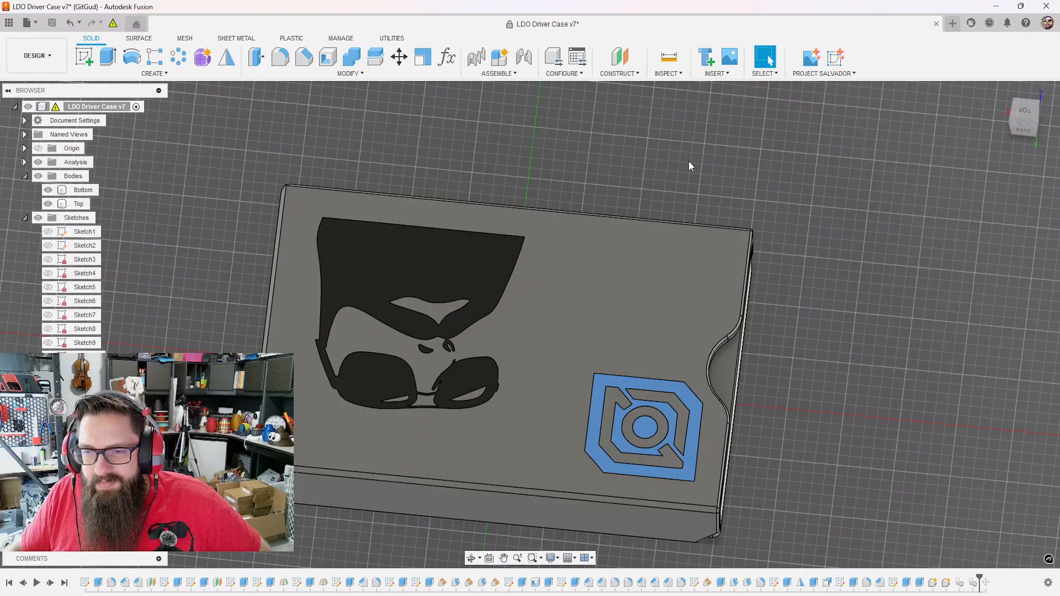
scroll(688, 160, down, 3)
shift+middle_drag(494, 169, 900, 388)
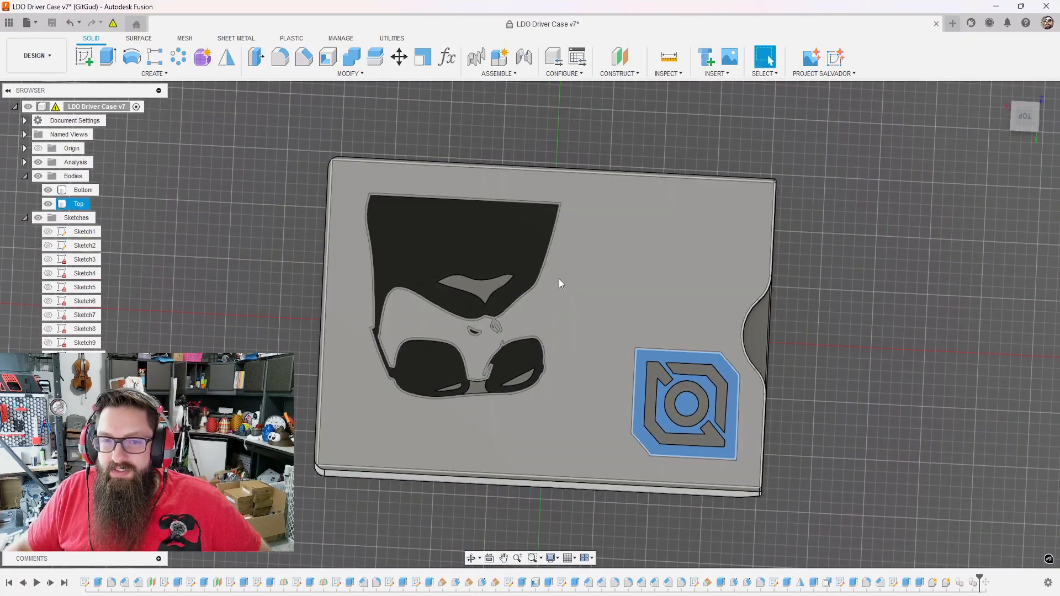
key(Escape)
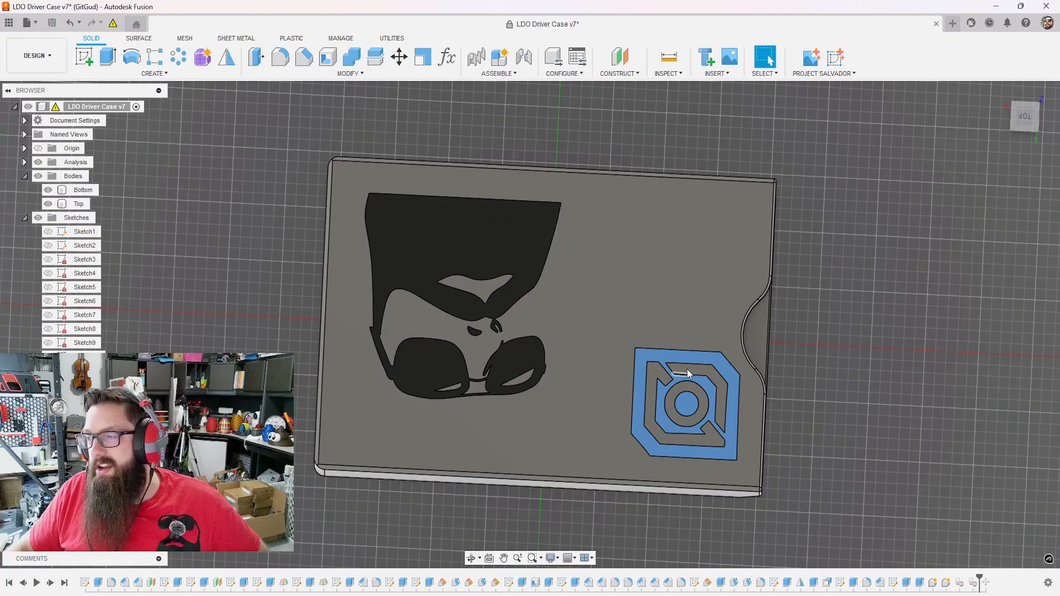
click(493, 231)
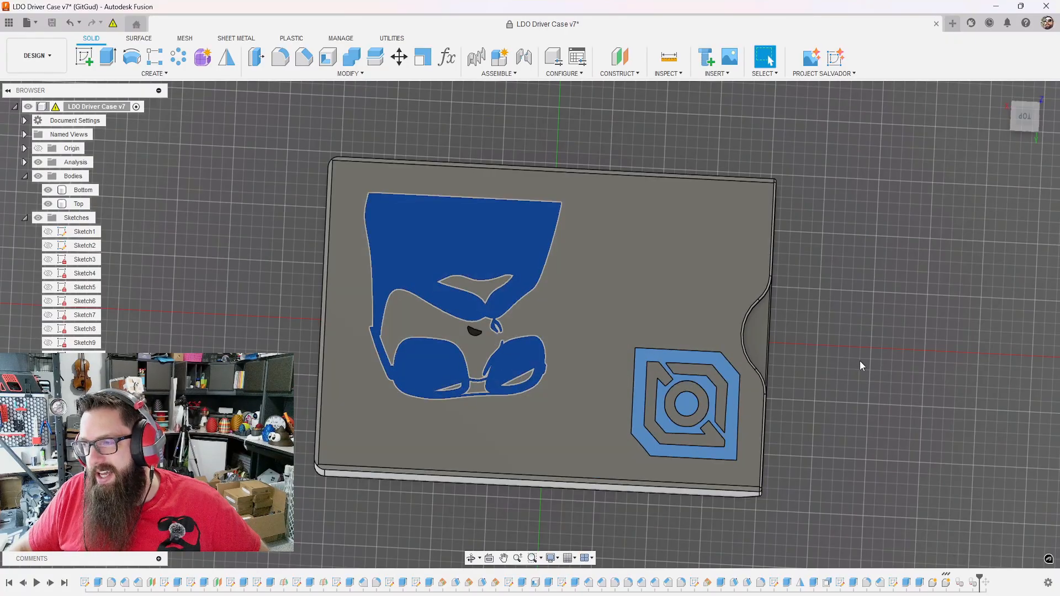
key(Escape)
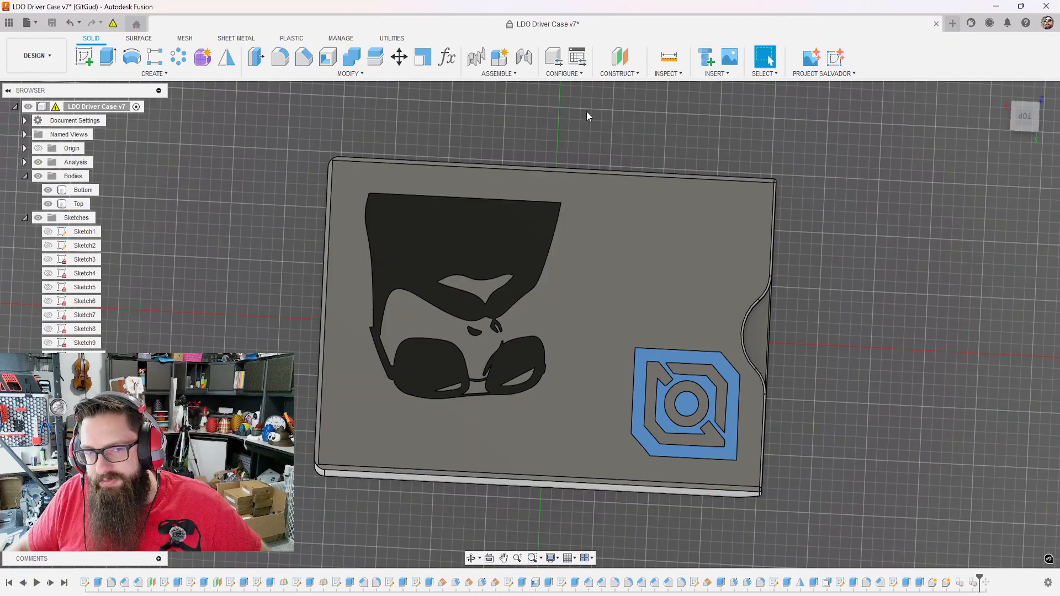
click(555, 287)
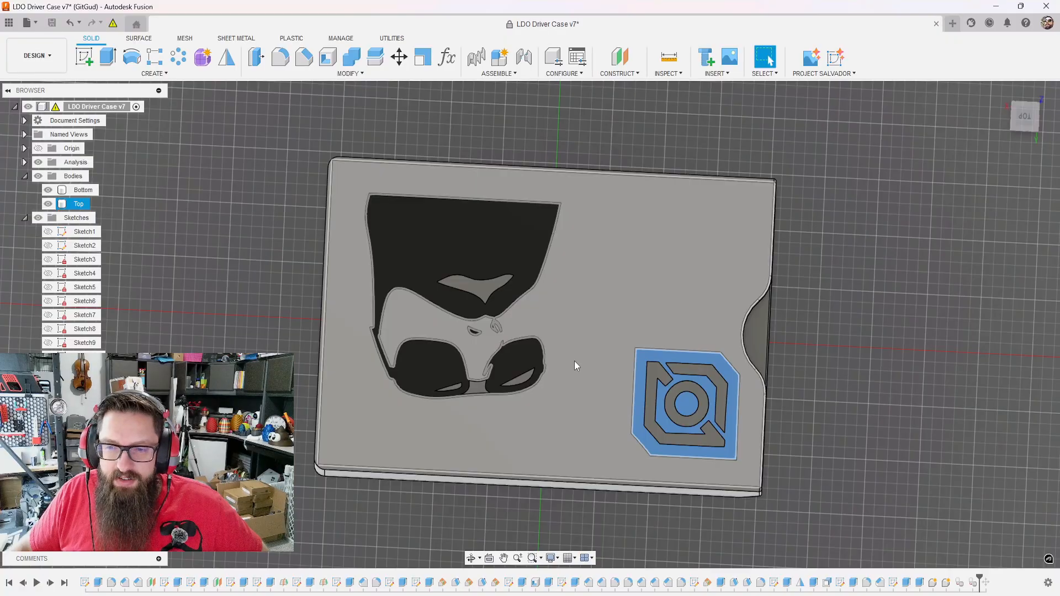
key(Escape)
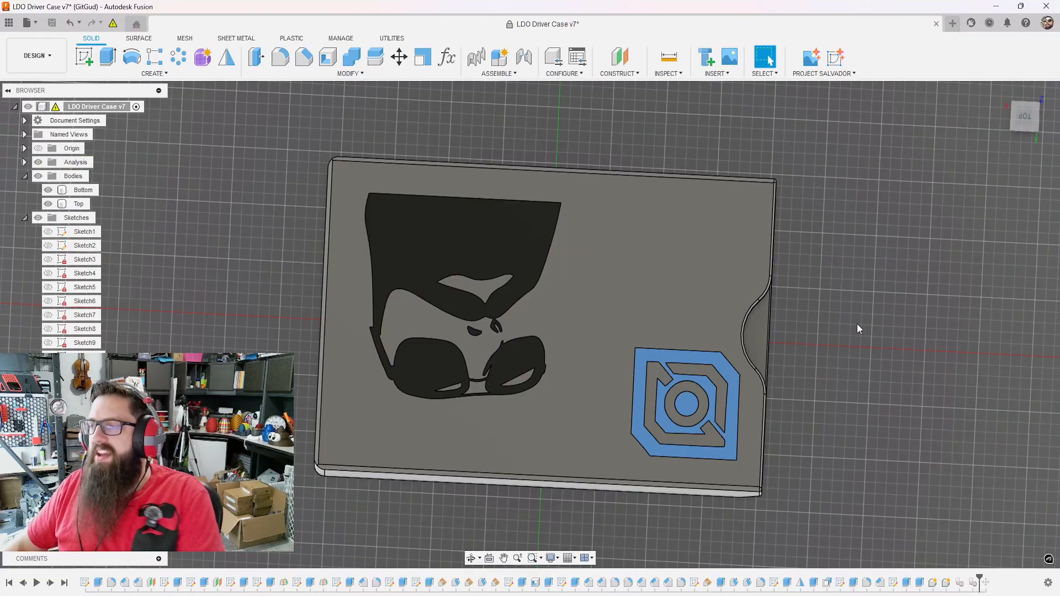
- Examine the closed lid from above, highlighting the LDO and BP Logo components and the lid body in turn
click(1019, 117)
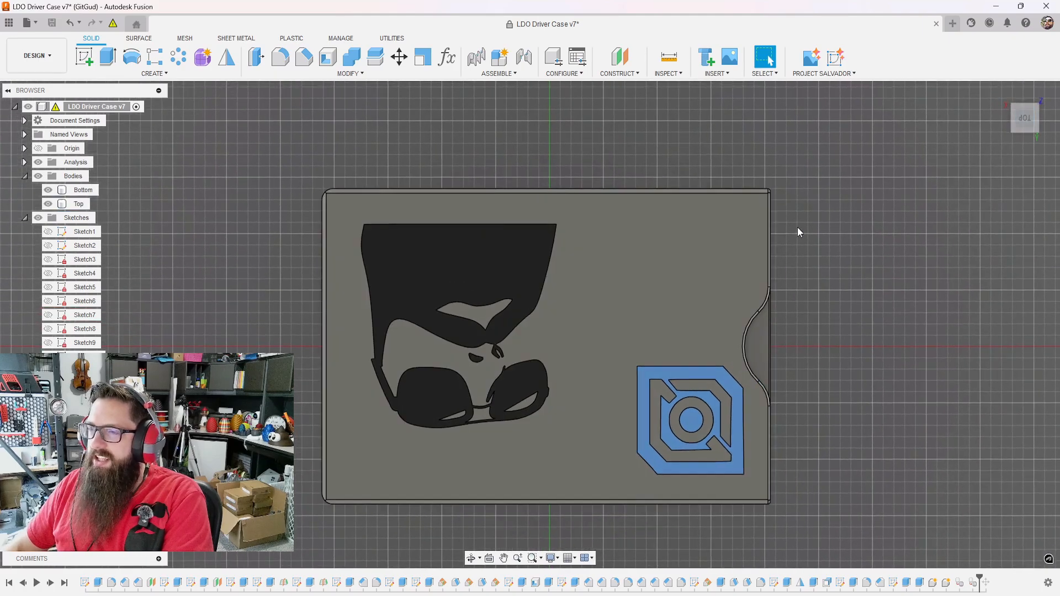
scroll(697, 302, up, 3)
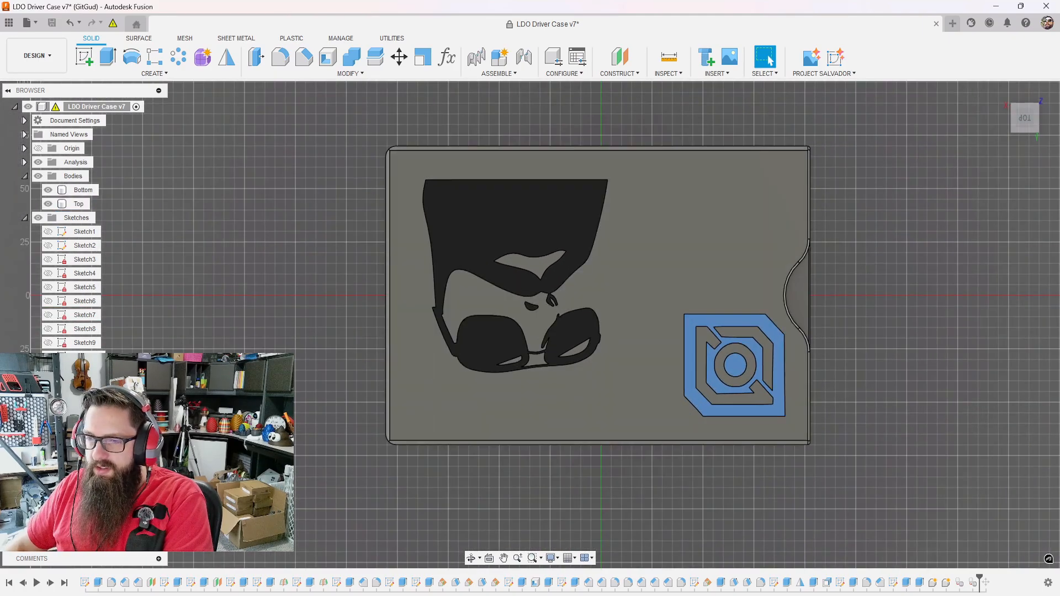
scroll(260, 303, down, 2)
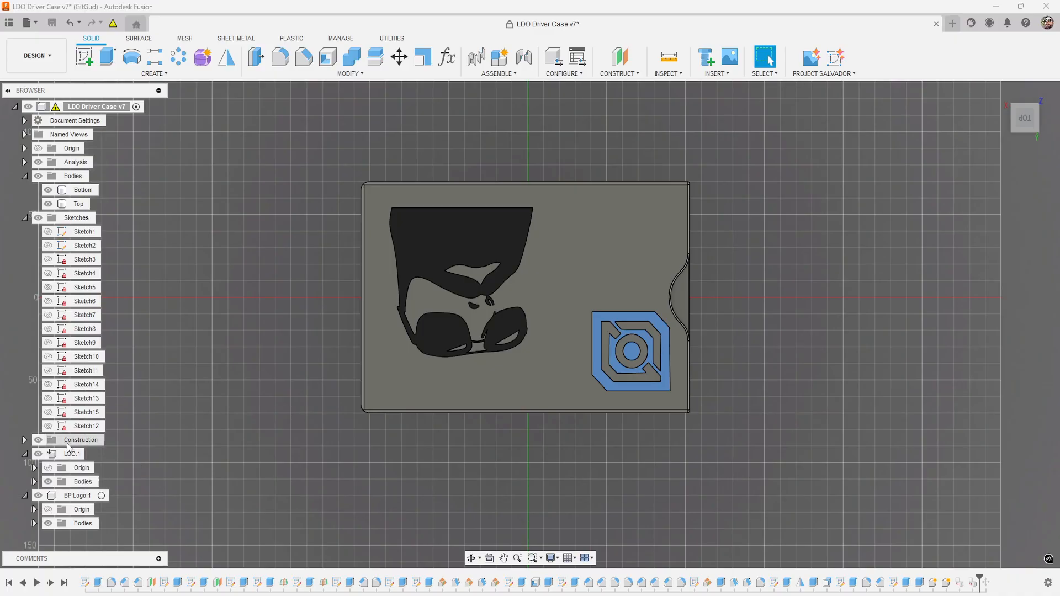
click(70, 454)
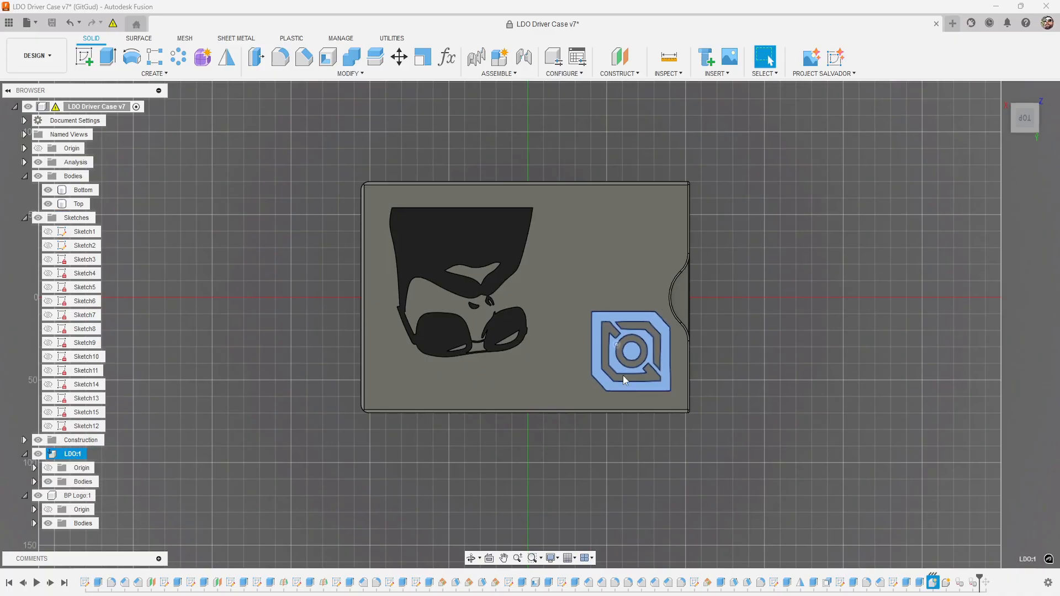
click(67, 493)
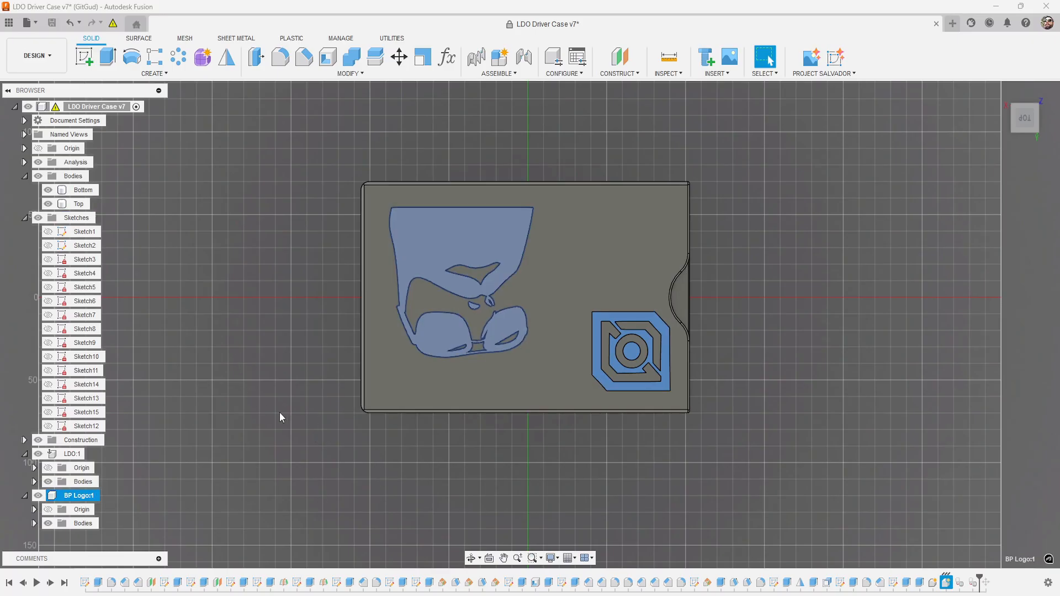
click(650, 498)
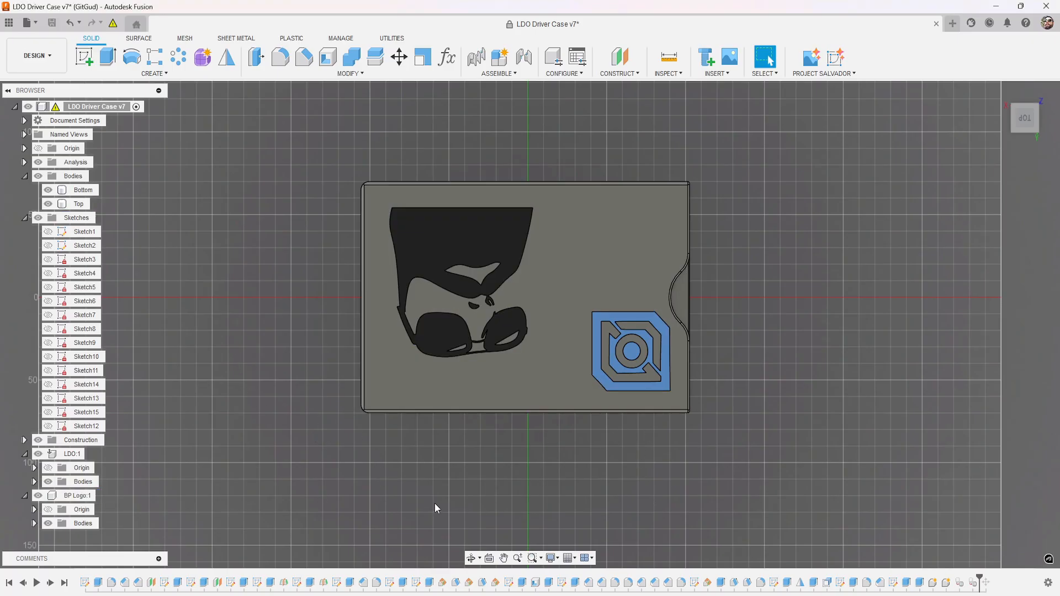
click(453, 231)
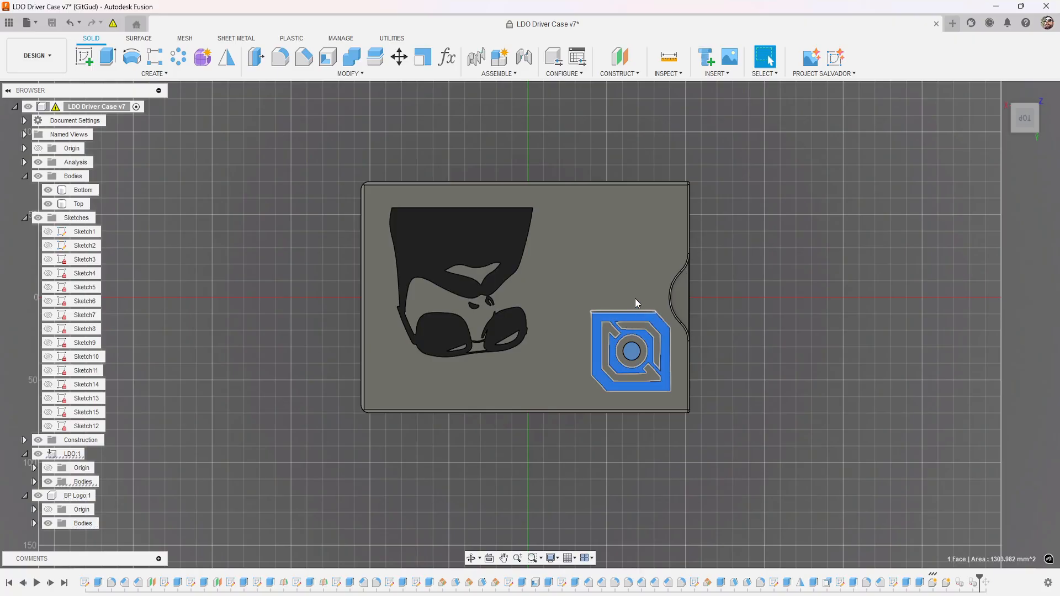
click(859, 349)
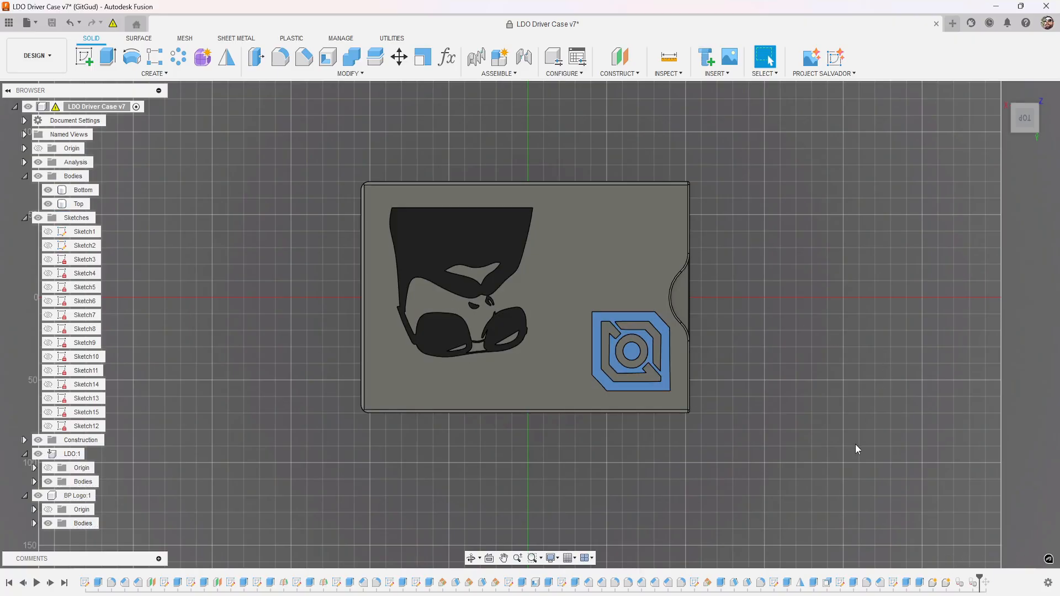
click(539, 311)
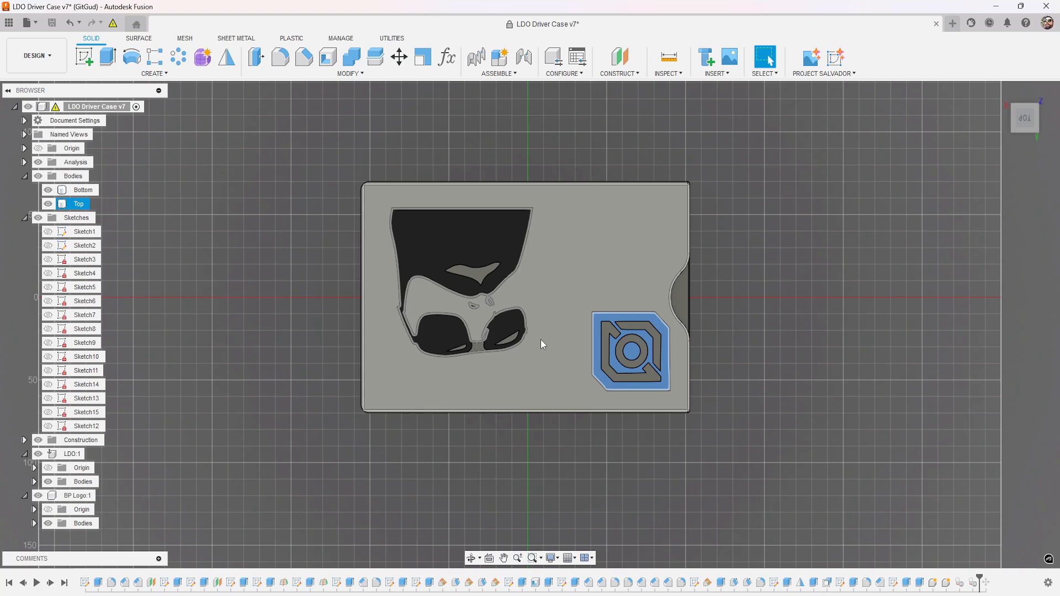
key(Escape)
- Expand the body lists of the LDO and BP Logo components and check which lid artwork each component holds
click(79, 204)
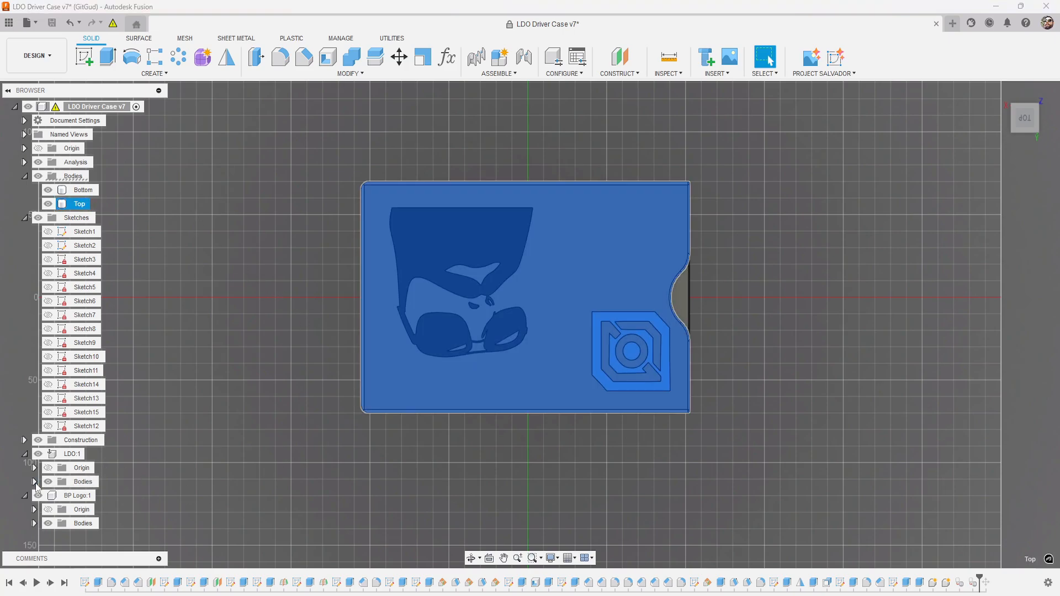
click(34, 482)
scroll(35, 530, down, 1)
click(34, 538)
scroll(35, 535, down, 1)
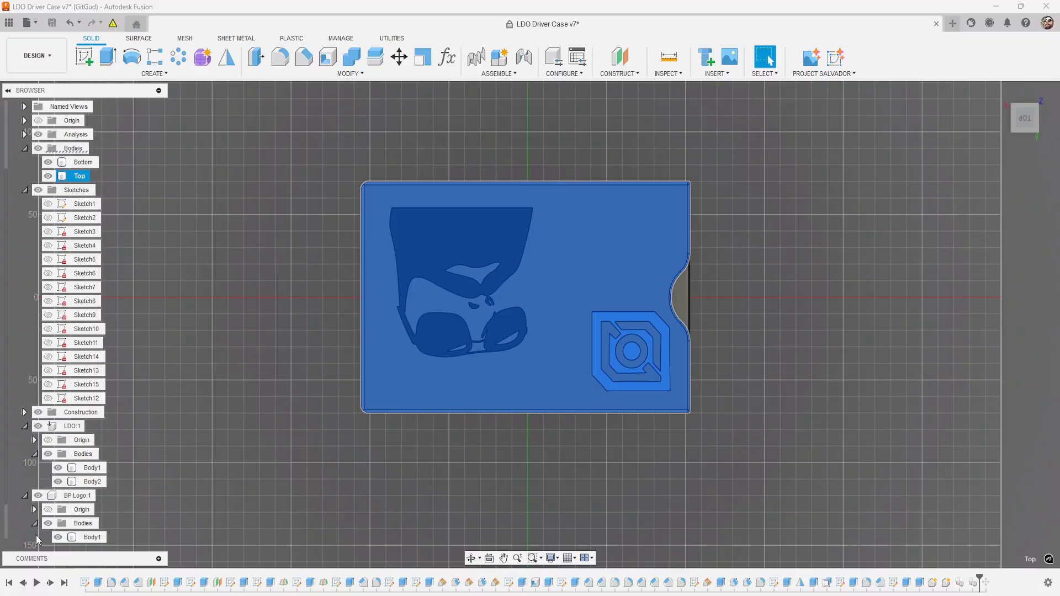
scroll(36, 535, down, 1)
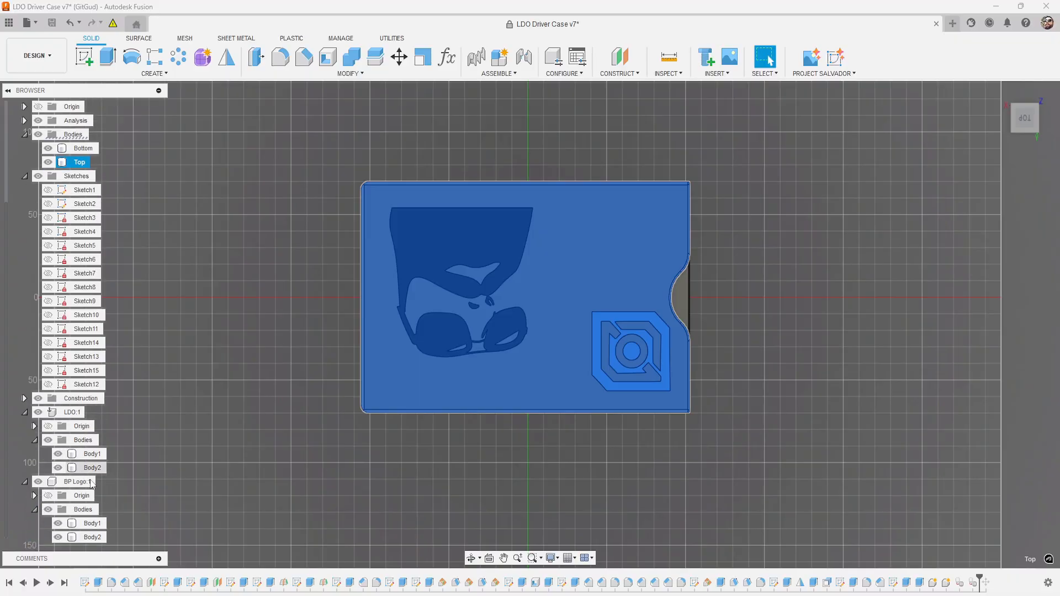
click(72, 413)
click(67, 483)
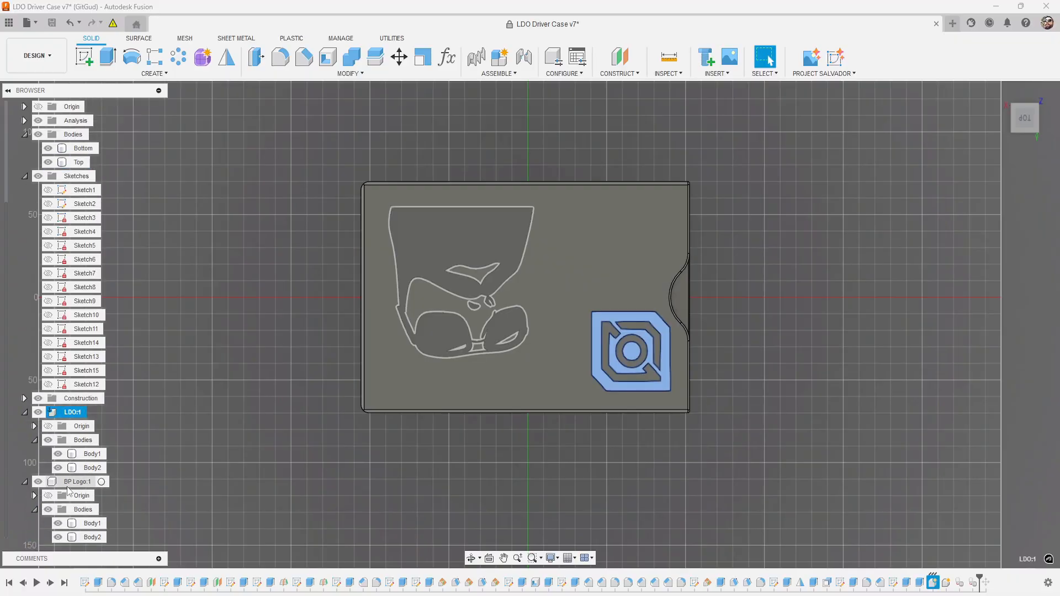
click(72, 413)
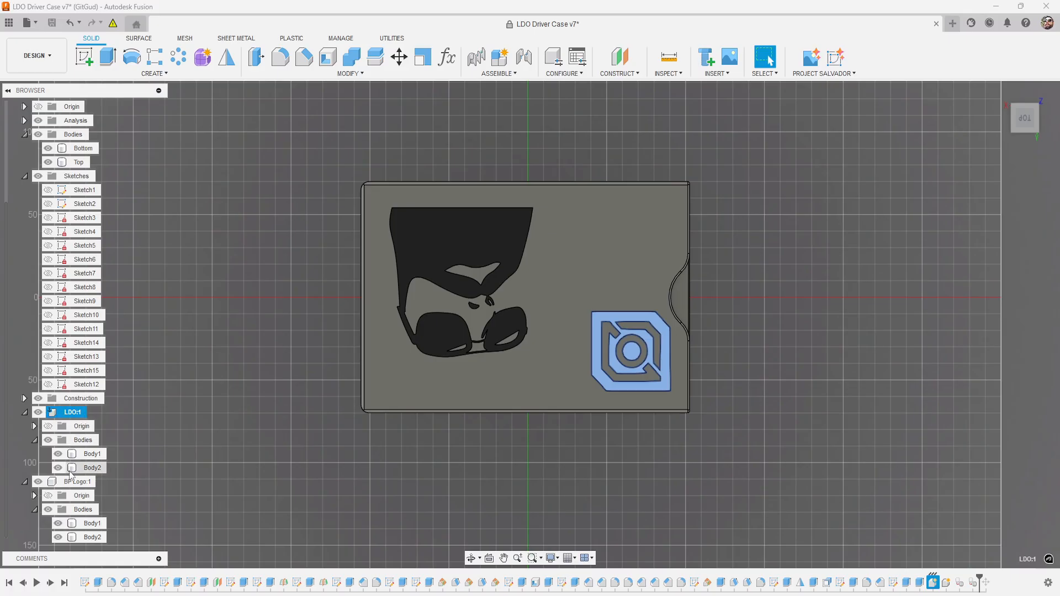
click(69, 481)
click(73, 412)
- Activate the LDO component and duplicate its Body1 and Body2 in place
click(93, 413)
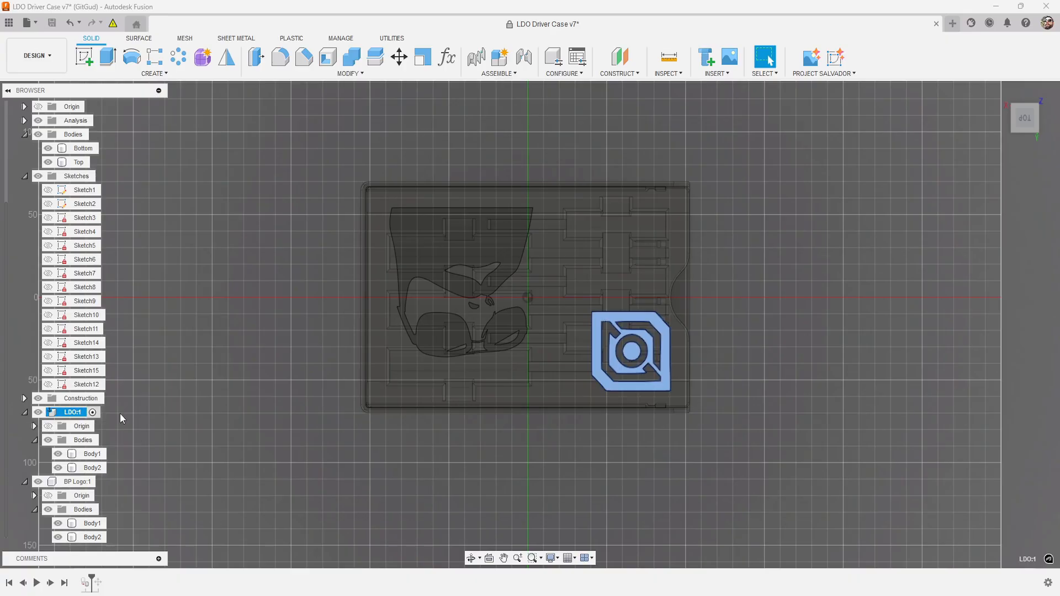
click(263, 441)
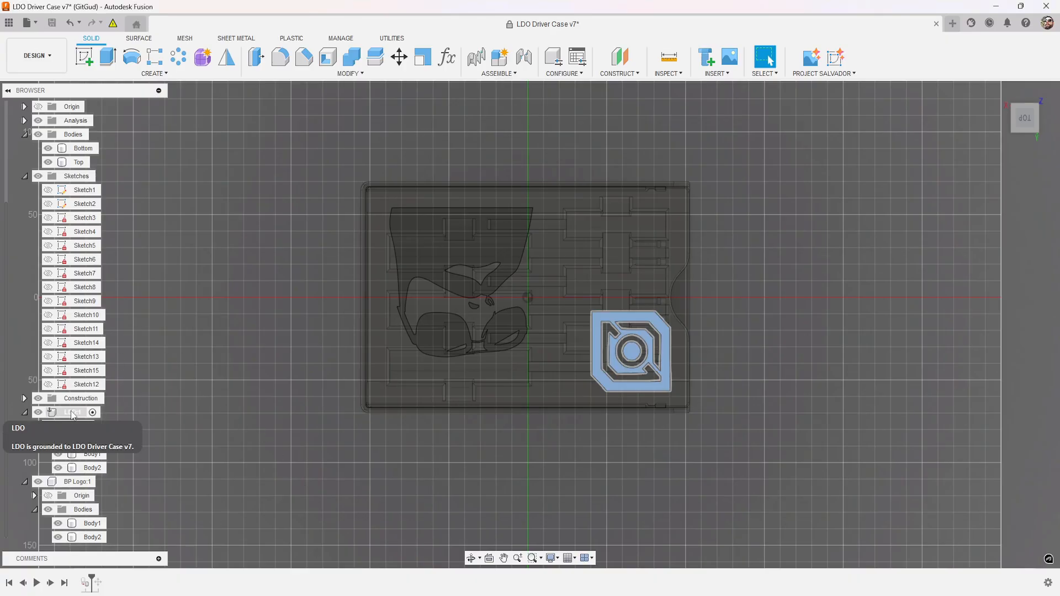
click(92, 454)
shift+click(92, 468)
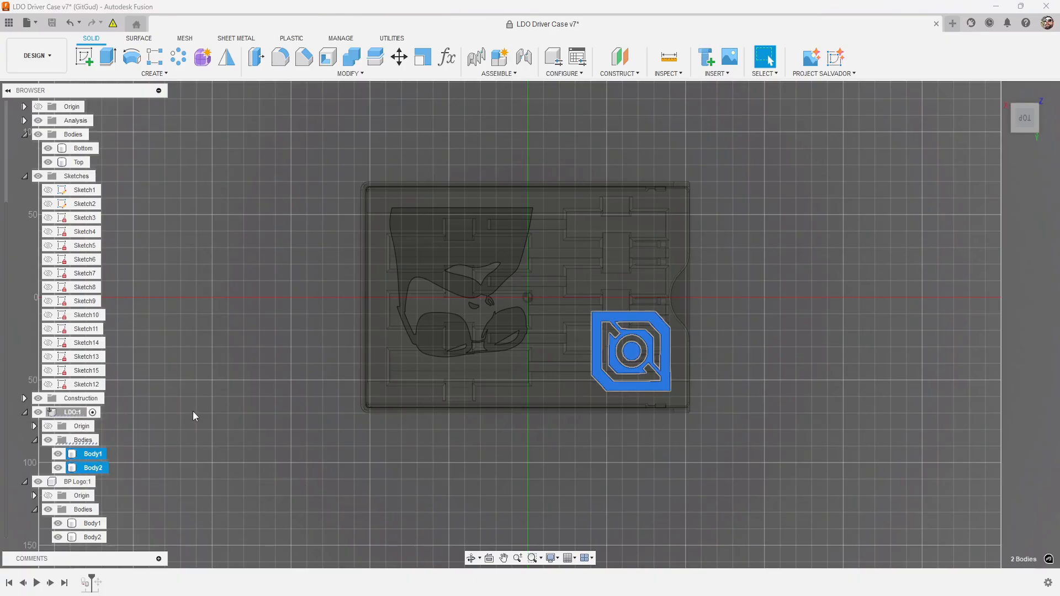
key(ctrl+v)
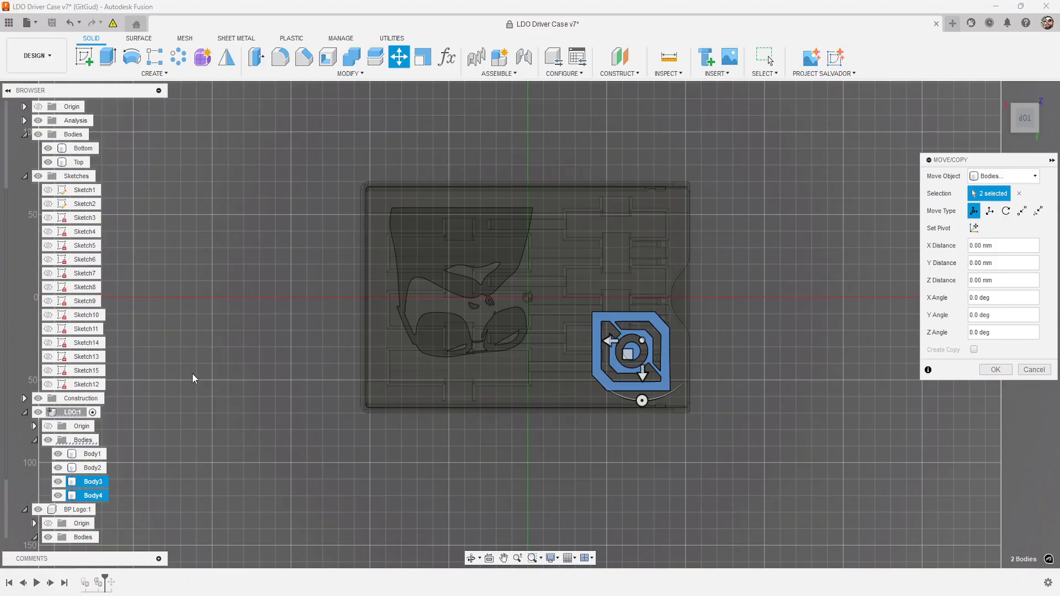
key(Escape)
- Activate the BP Logo component and duplicate its Body1 and Body2 in place
click(24, 413)
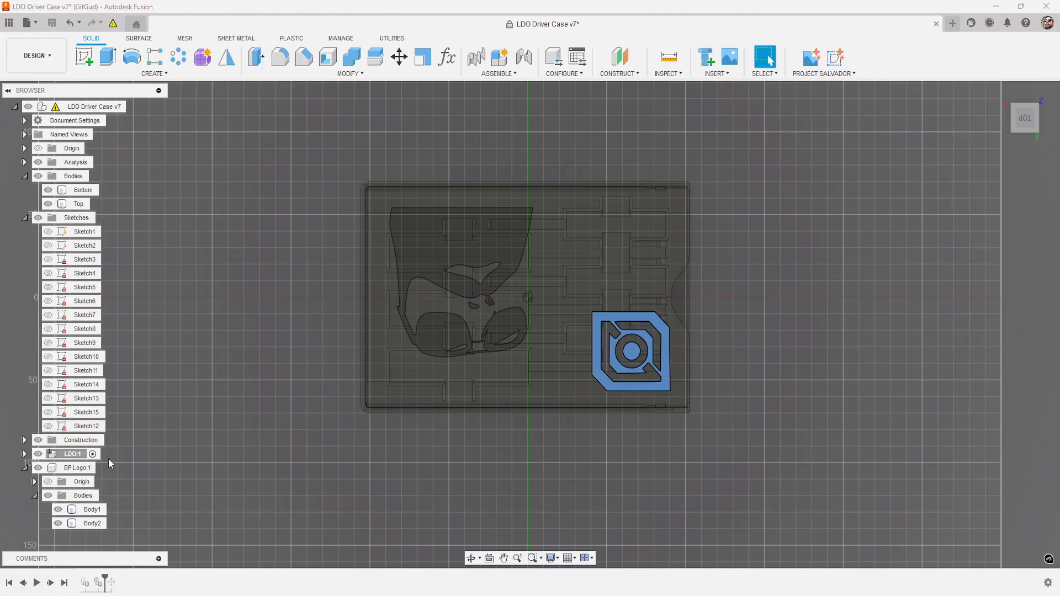
click(105, 468)
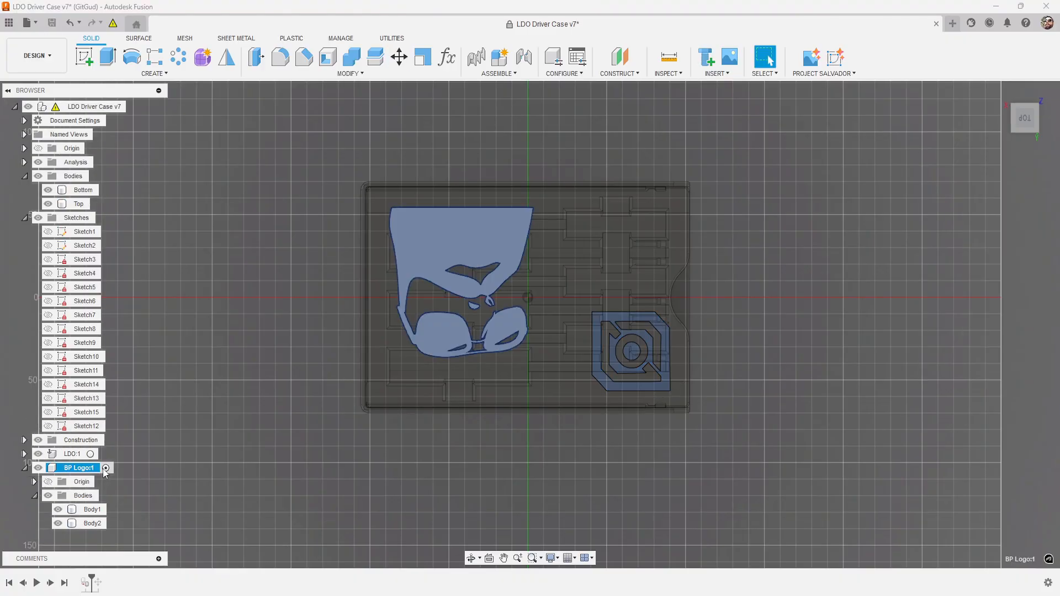
click(88, 511)
key(ctrl+c)
key(ctrl+v)
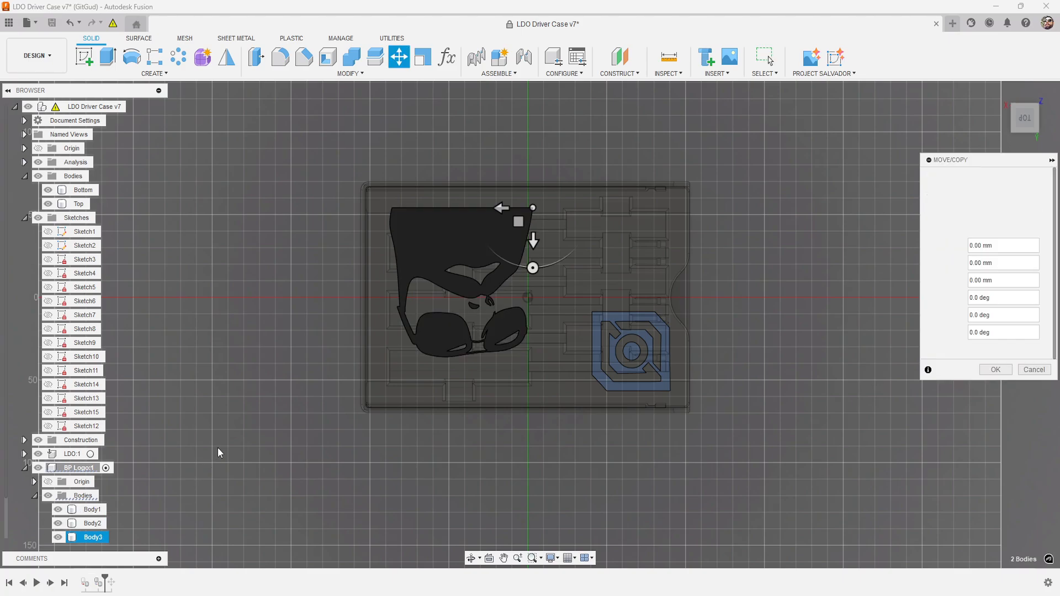
key(Return)
- Reactivate the top-level LDO Driver Case and hide the original Body1 and Body2 of both the BP Logo and LDO components
scroll(156, 385, down, 2)
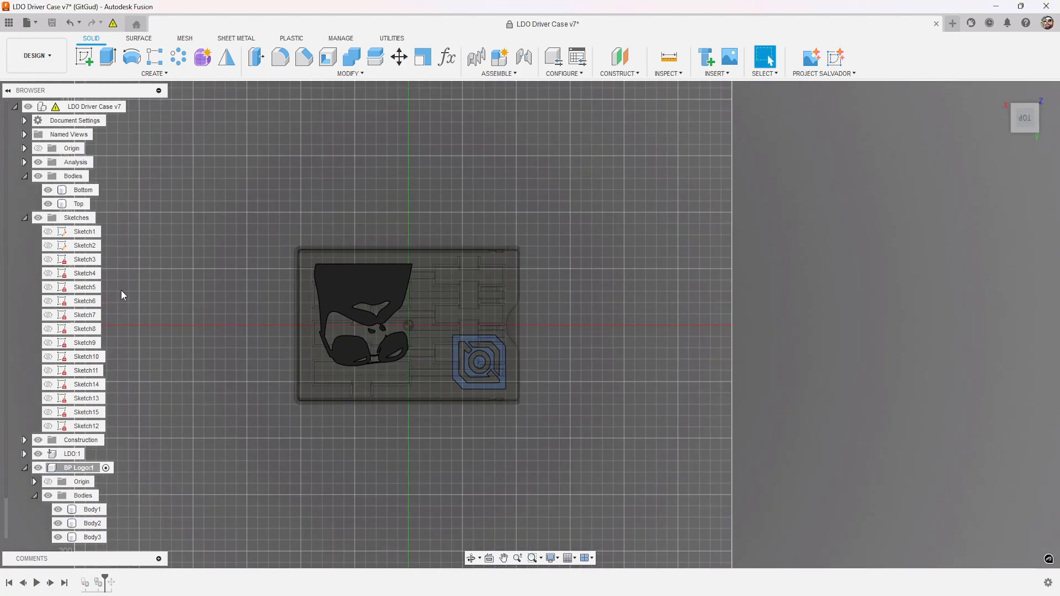
click(111, 107)
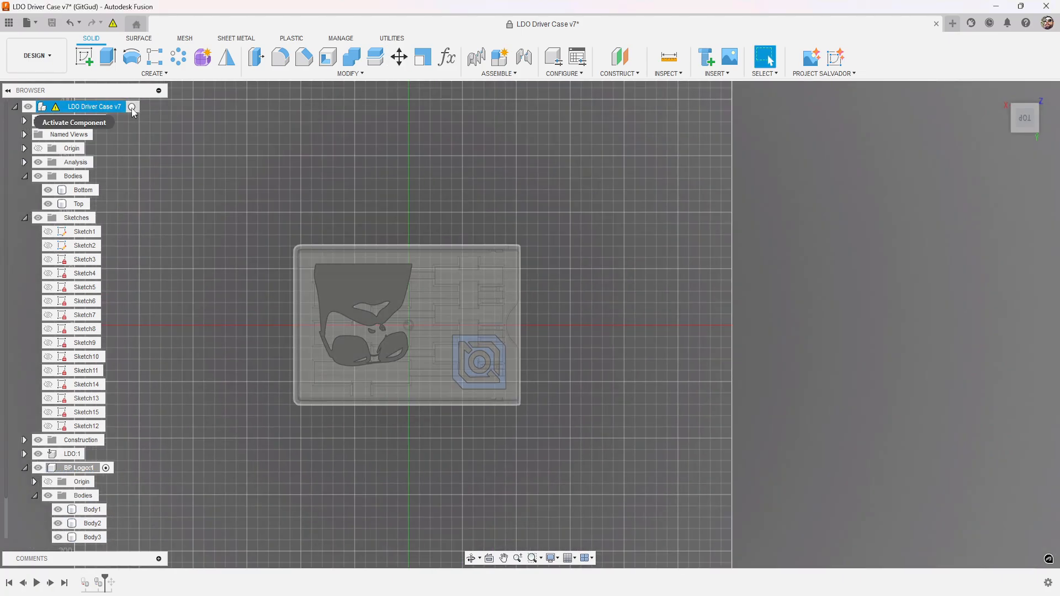
click(132, 108)
click(57, 523)
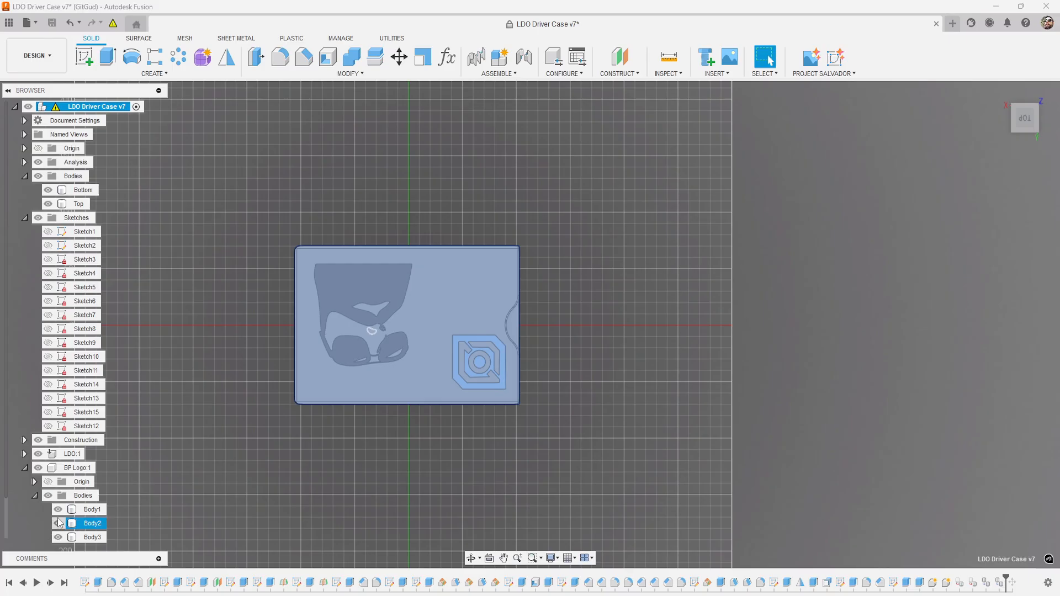
click(57, 509)
click(24, 455)
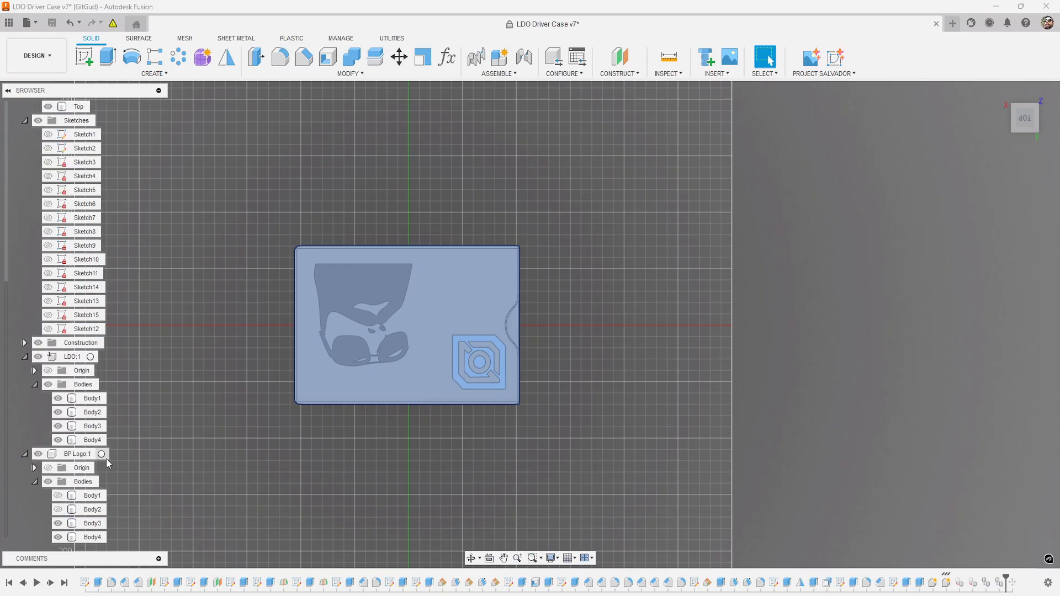
click(58, 399)
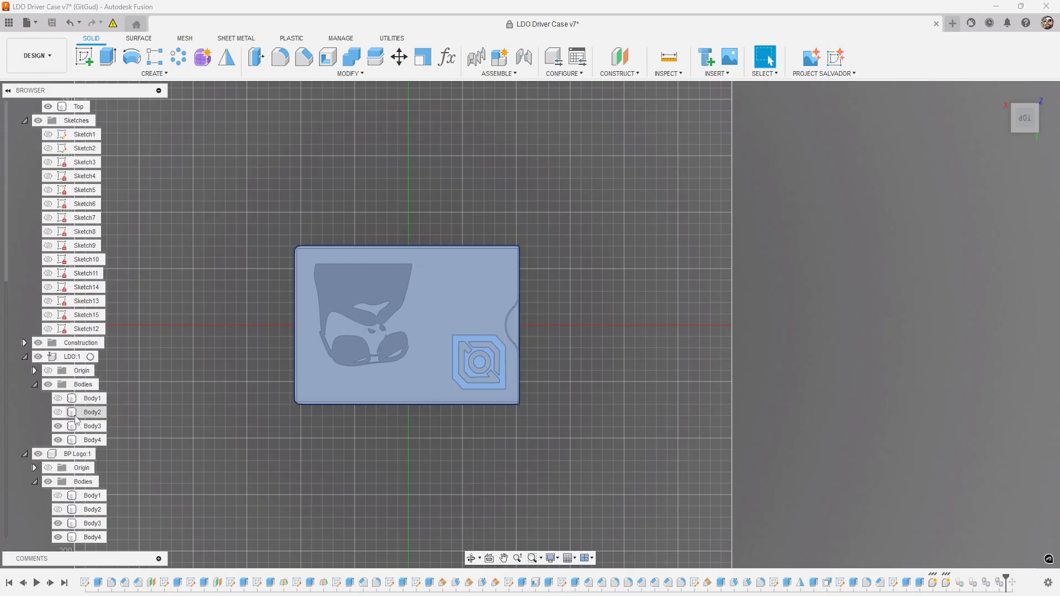
- Duplicate the Top lid body in place and hide the original
scroll(82, 394, up, 2)
click(79, 163)
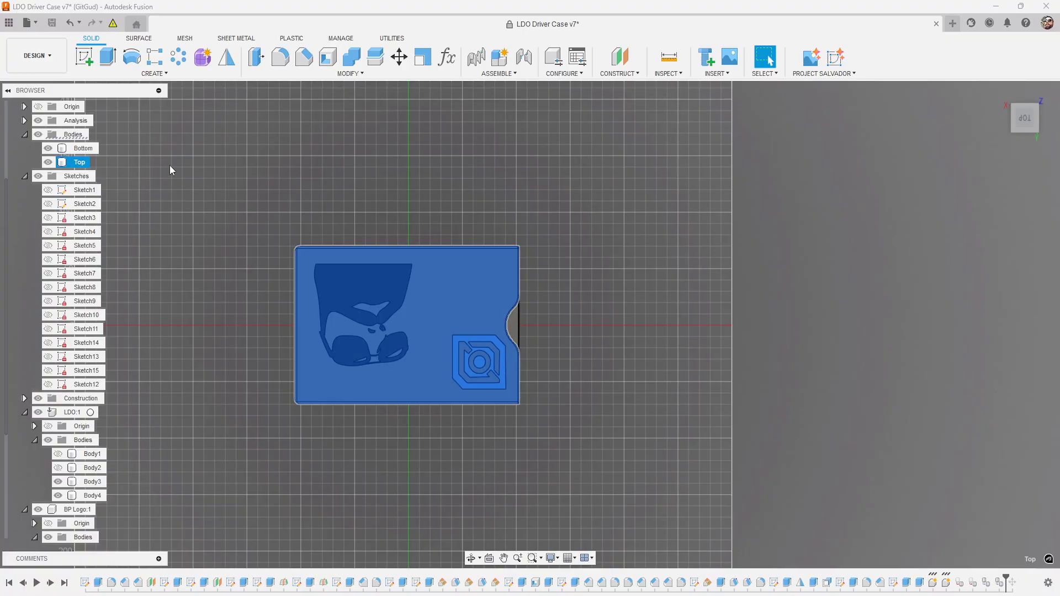
key(ctrl+c)
key(ctrl+v)
key(Return)
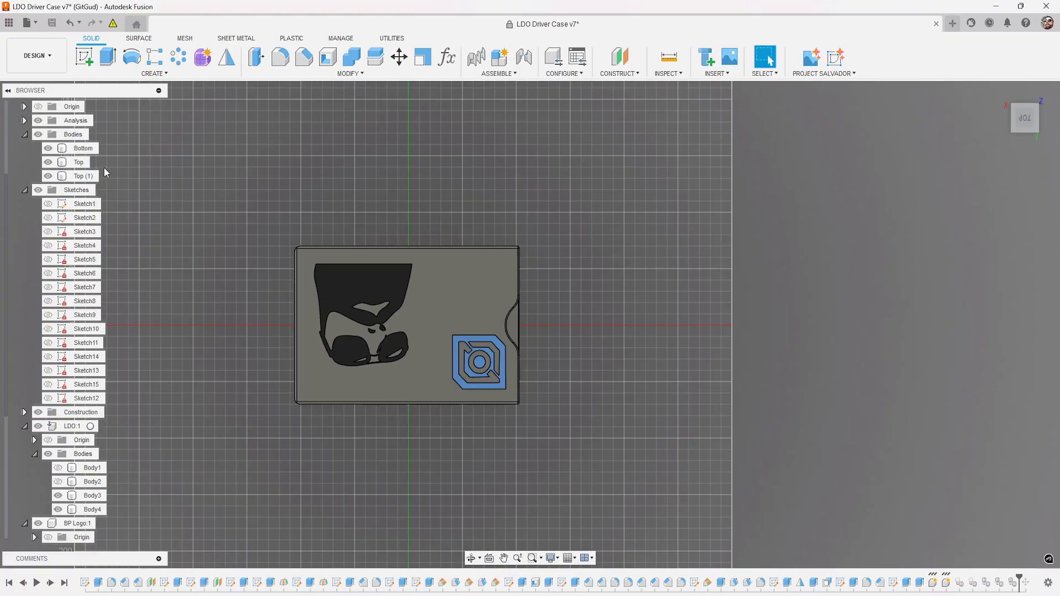
click(48, 163)
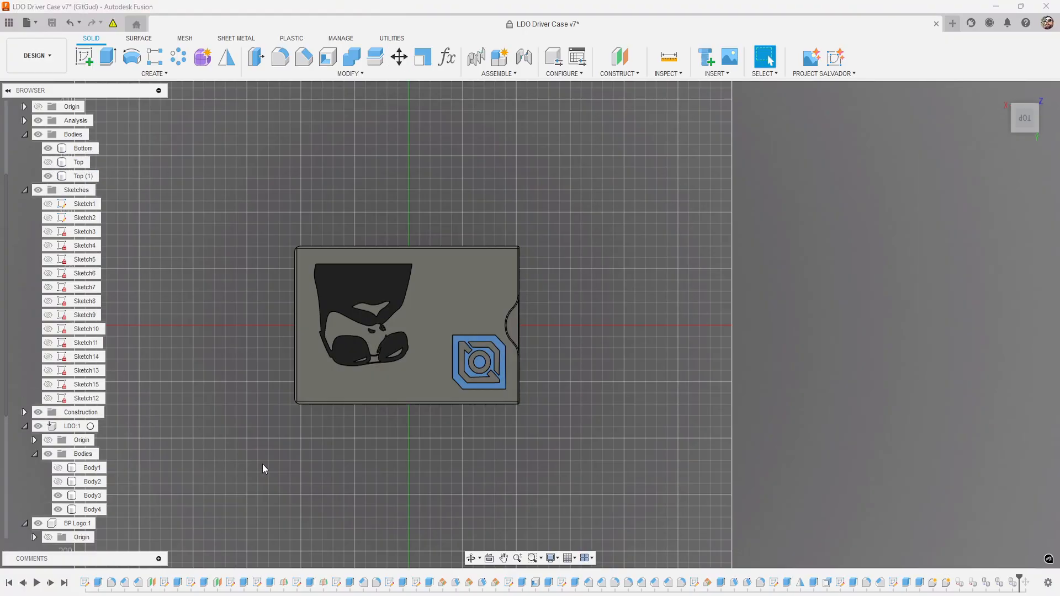
click(363, 319)
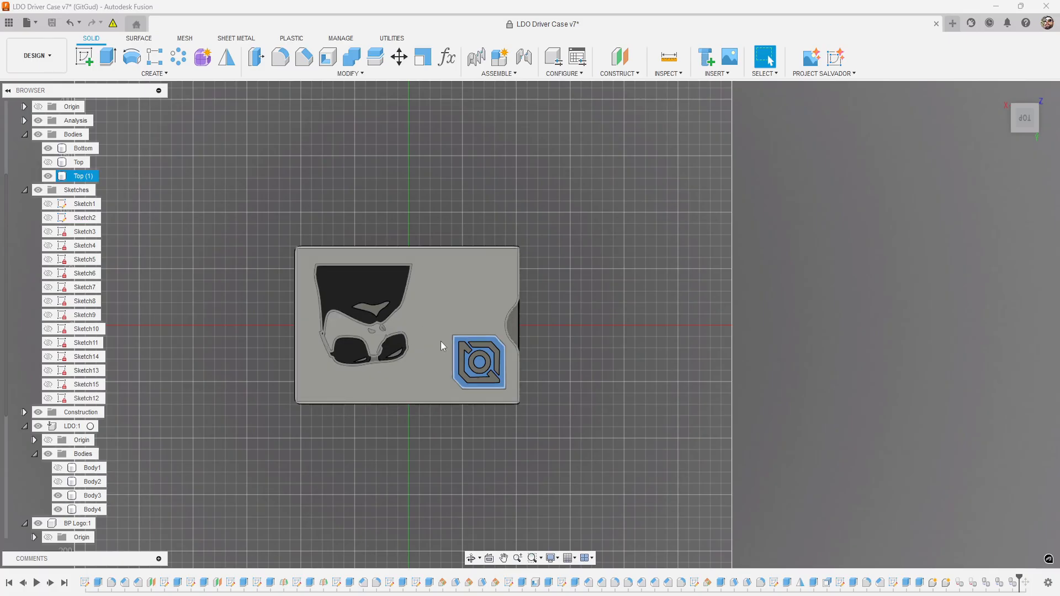
key(Escape)
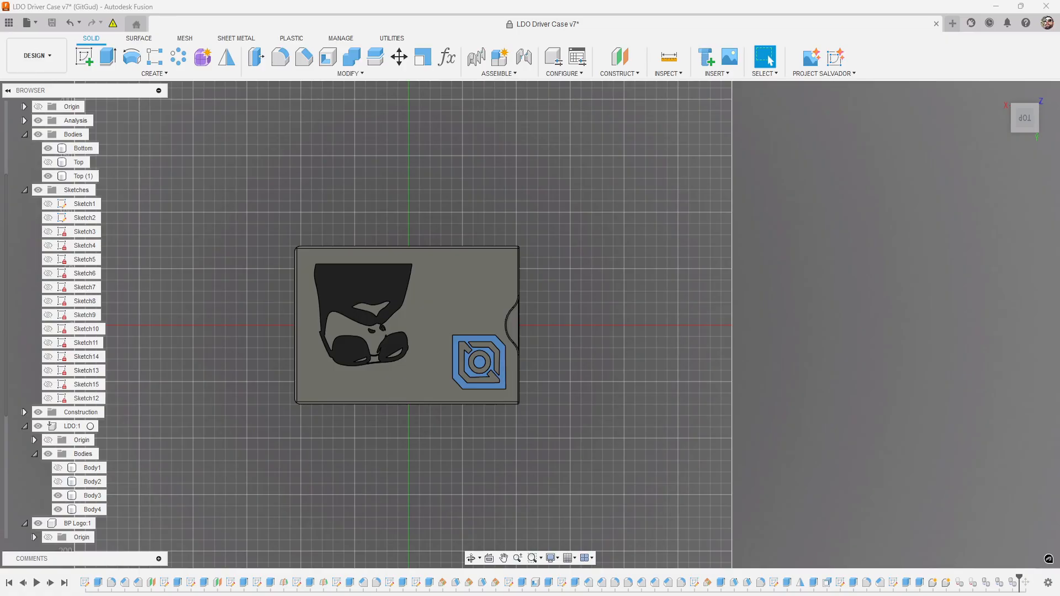
scroll(386, 418, up, 4)
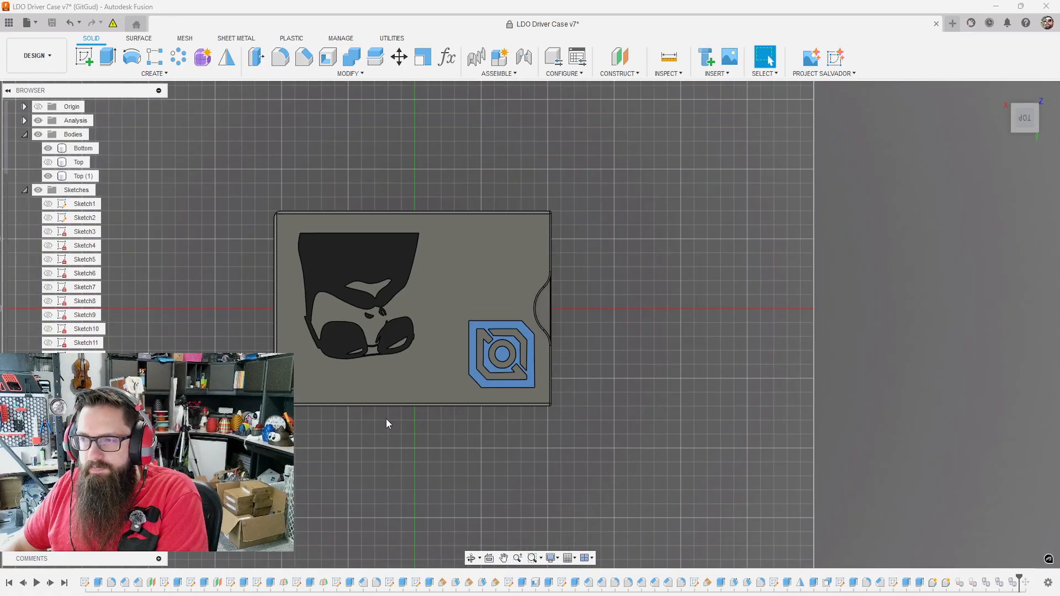
scroll(740, 315, down, 2)
click(498, 280)
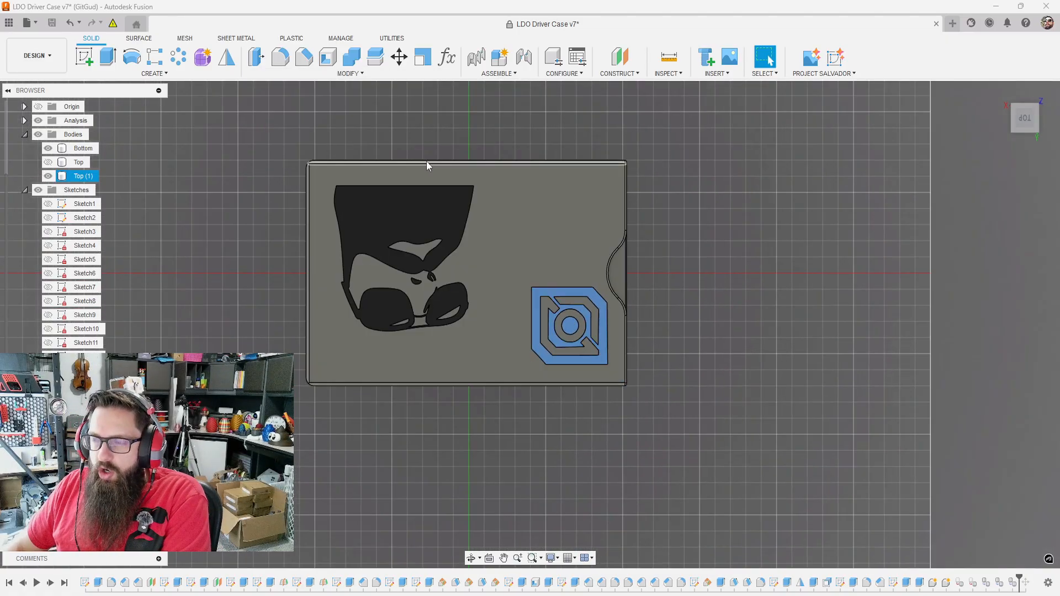
key(Escape)
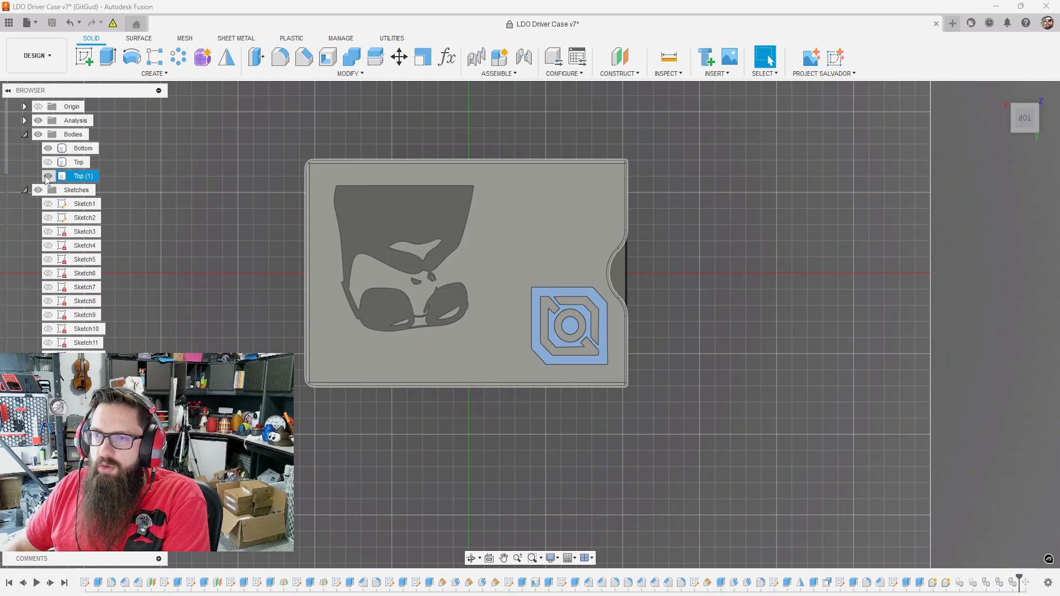
- Combine the duplicated Top lid body with the four logo artwork bodies using Join, keeping the tool bodies
click(352, 57)
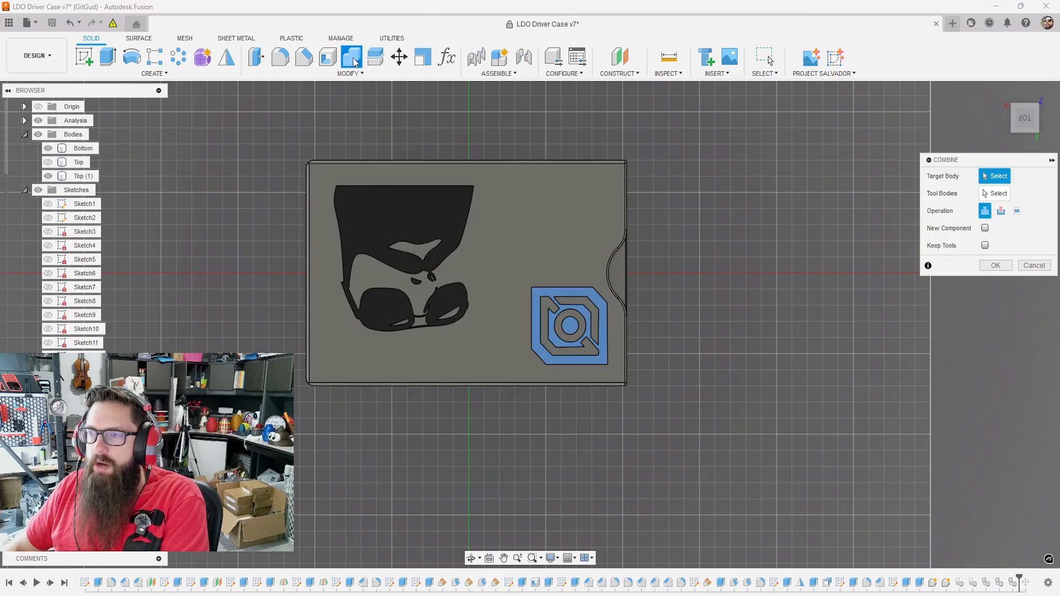
click(986, 245)
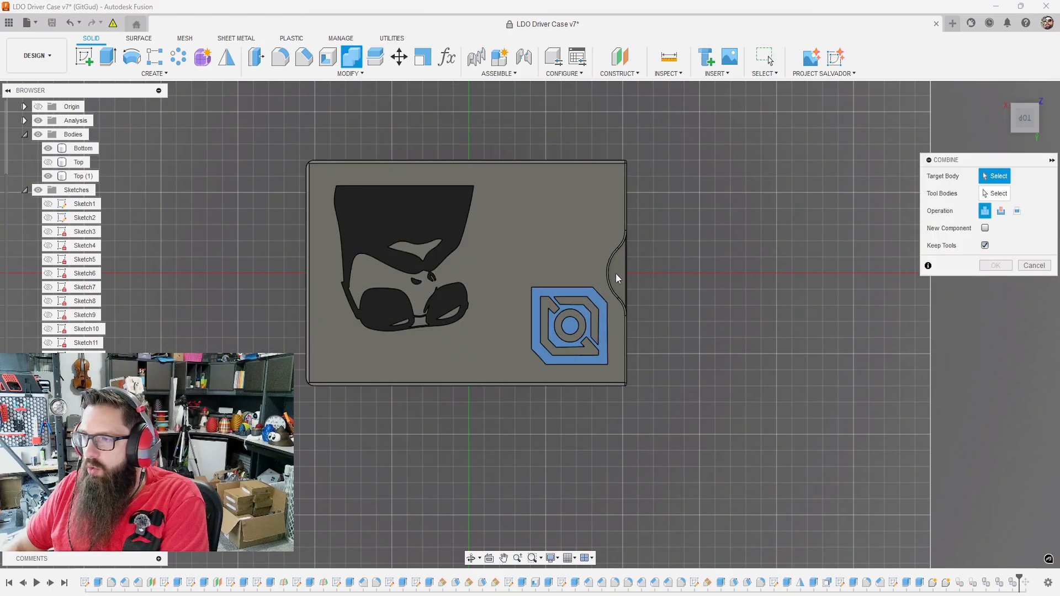
click(505, 221)
click(569, 327)
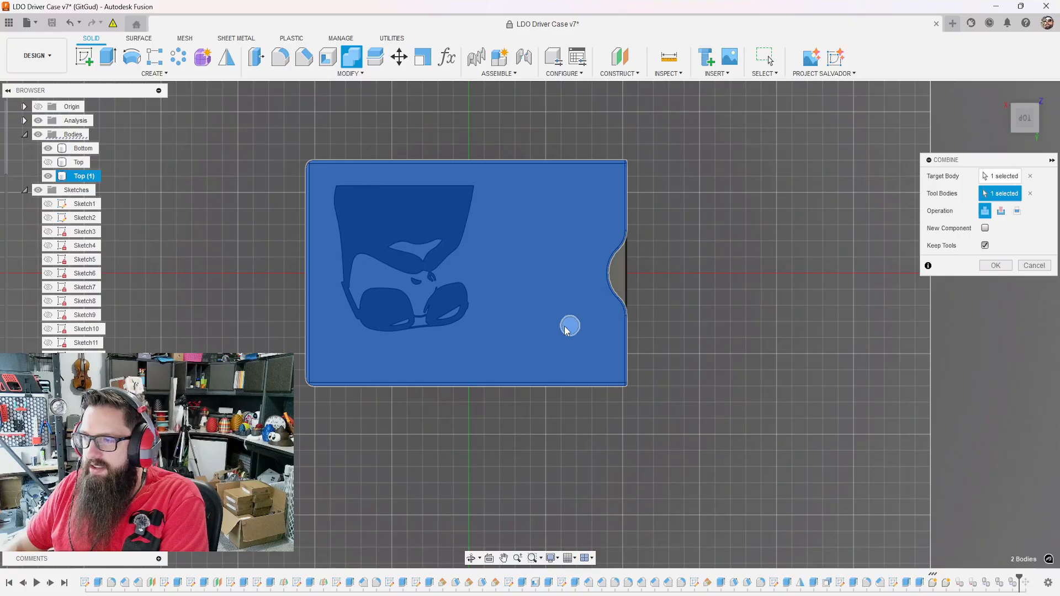
click(432, 239)
click(417, 284)
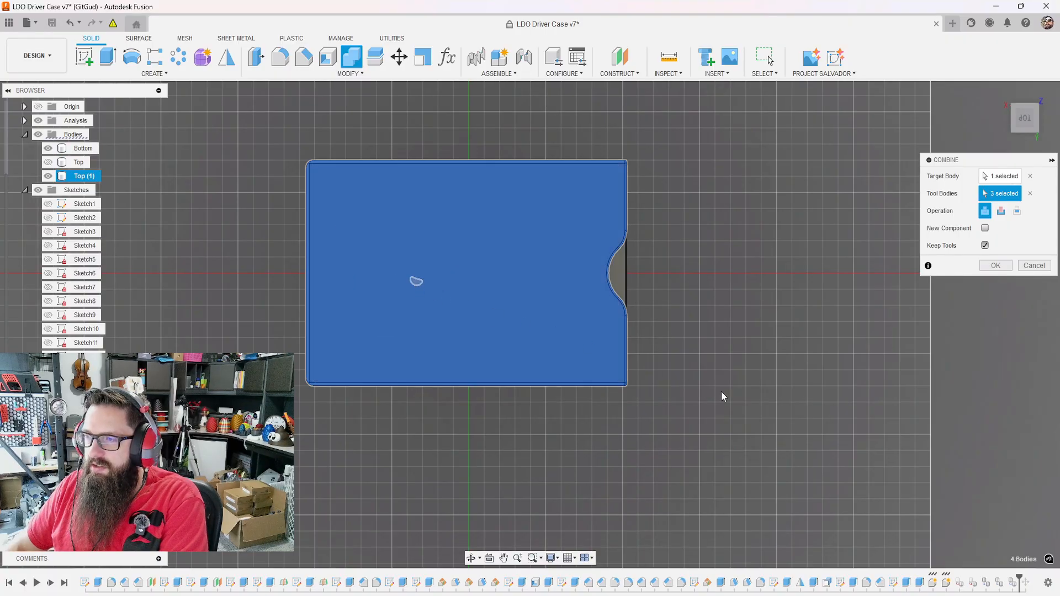
click(996, 266)
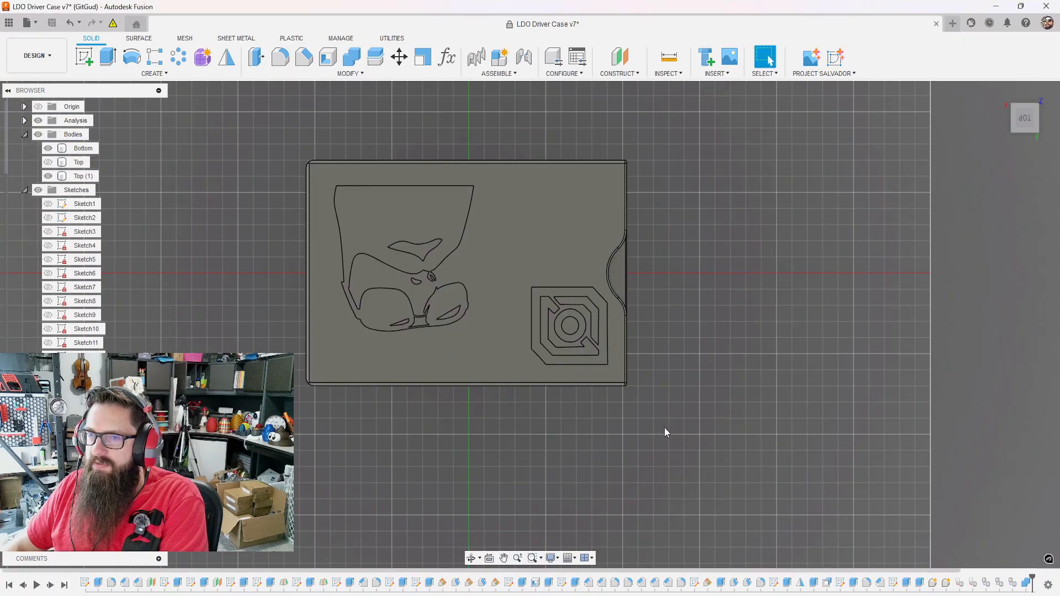
- Hide the logo artwork bodies and examine the joined lid's top surface
click(529, 235)
key(Escape)
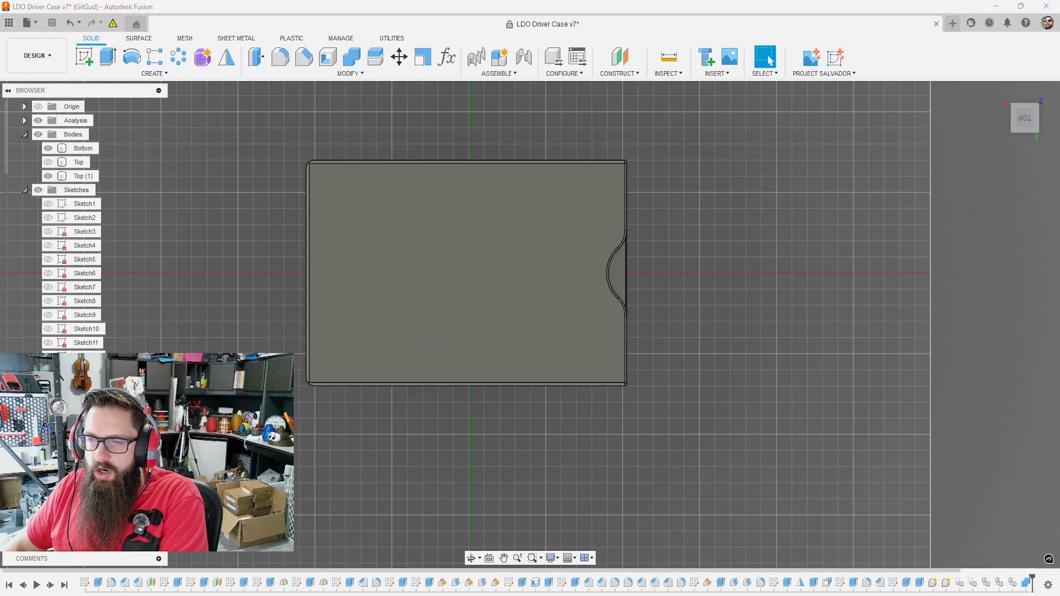
click(501, 247)
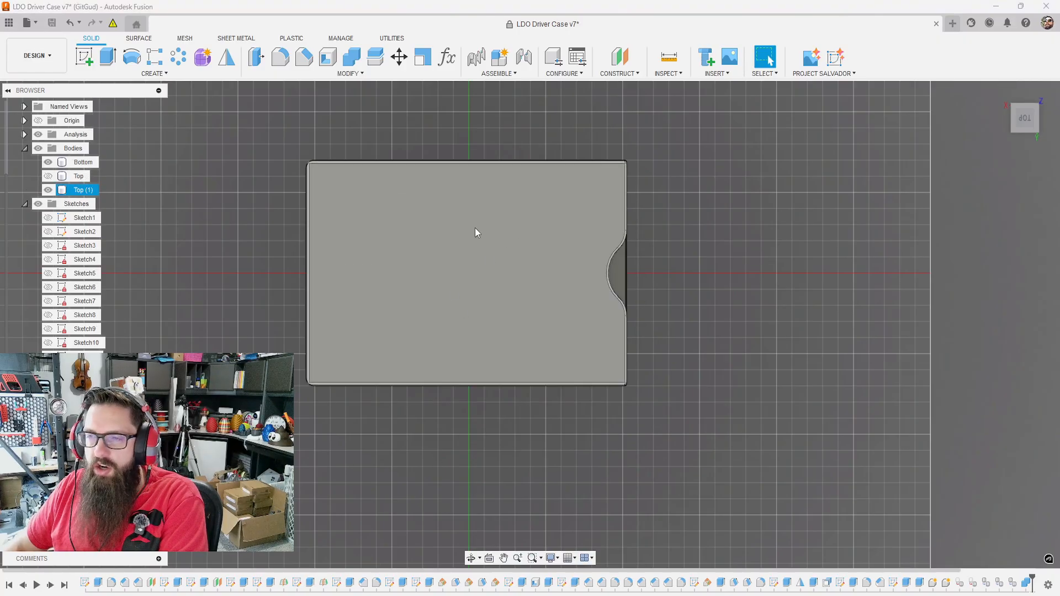
click(449, 285)
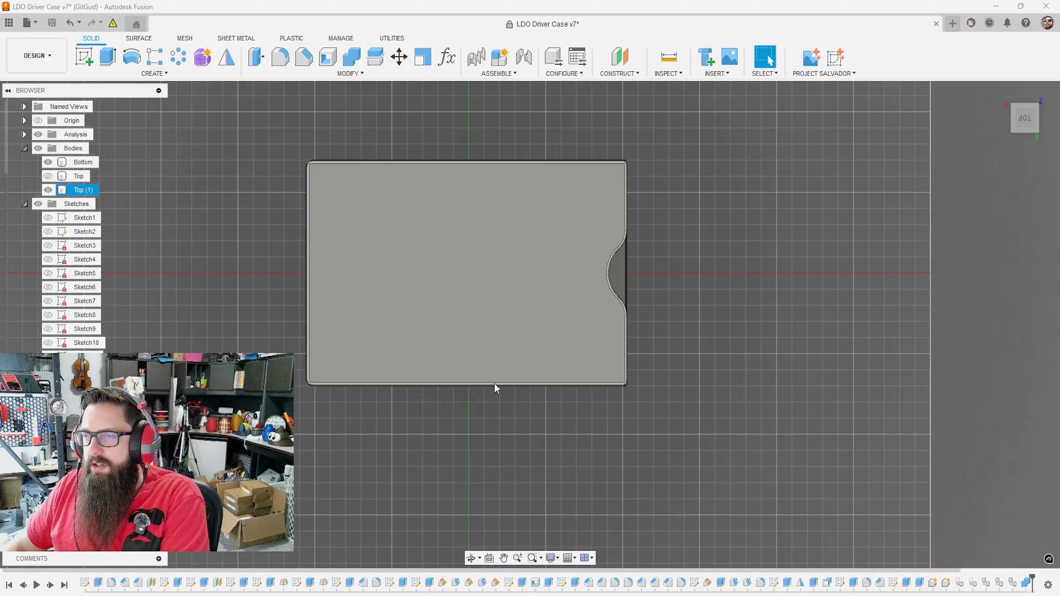
- Rename the duplicated lid body Top_RH and the hidden original lid Top_LH
click(83, 190)
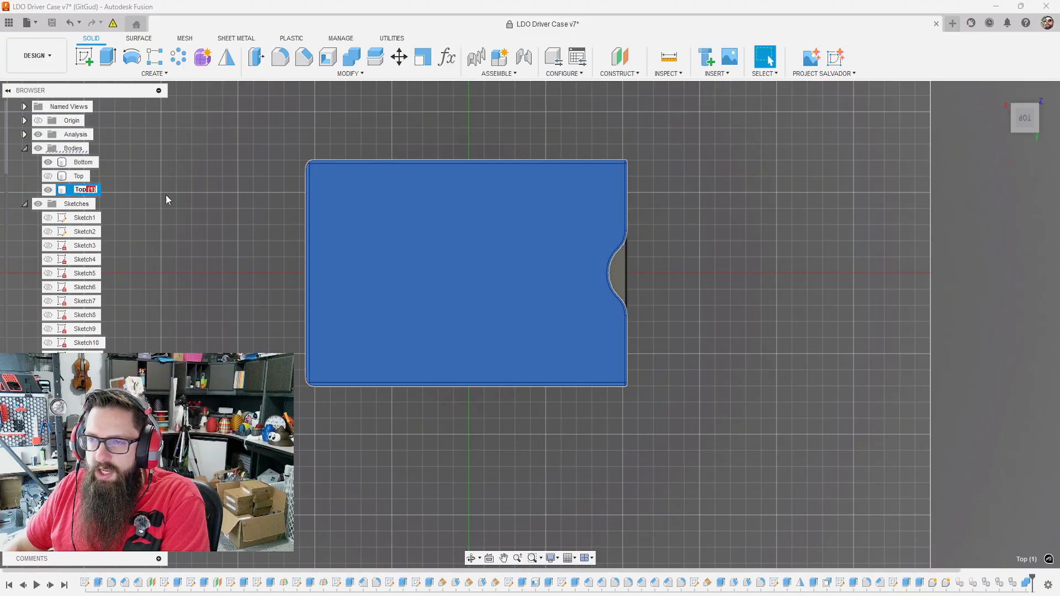
text(_RH)
key(Return)
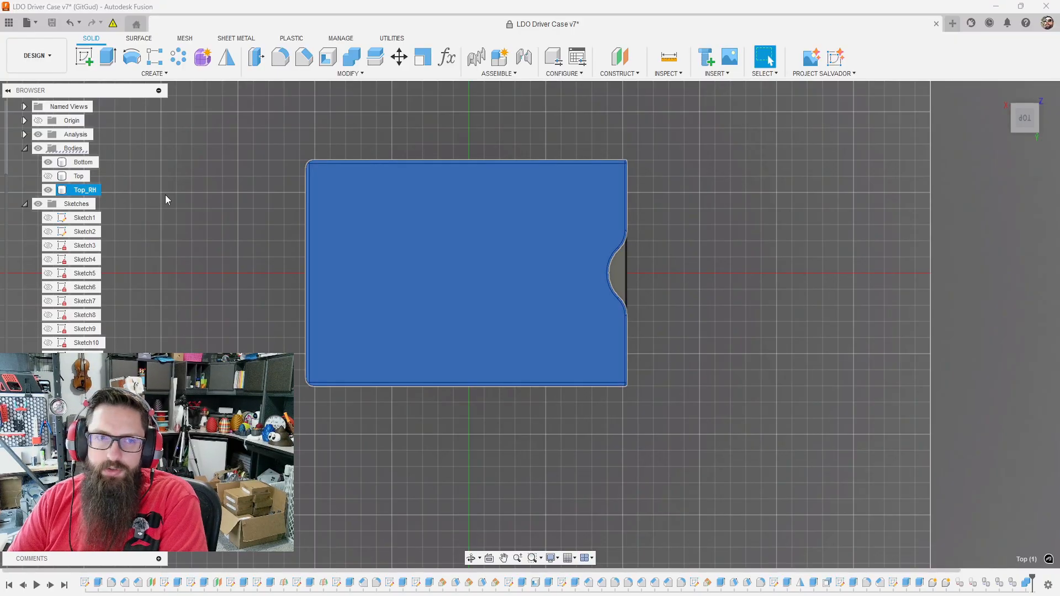
double_click(80, 176)
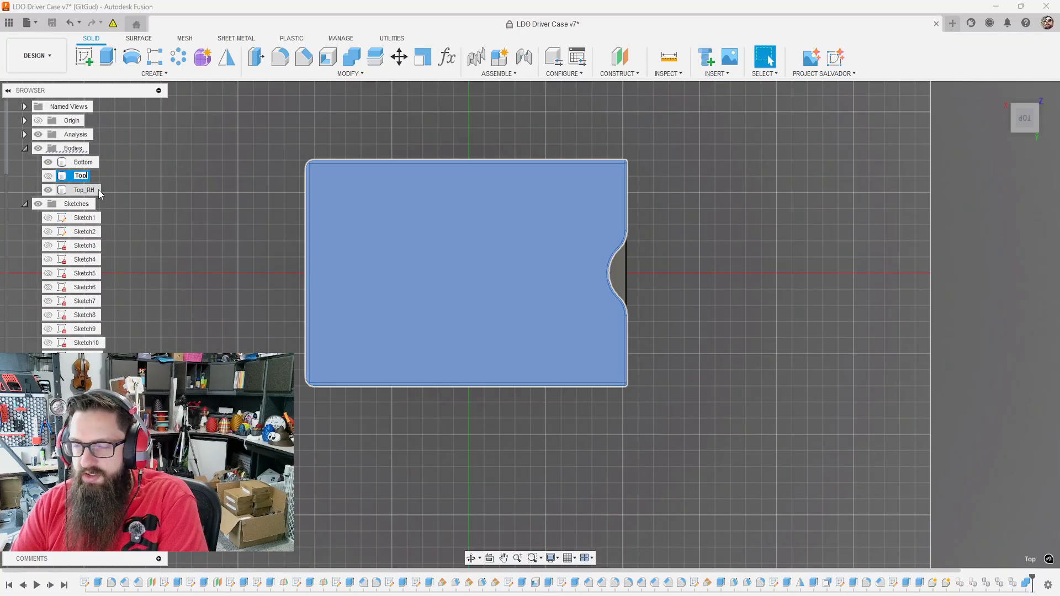
text(_LH)
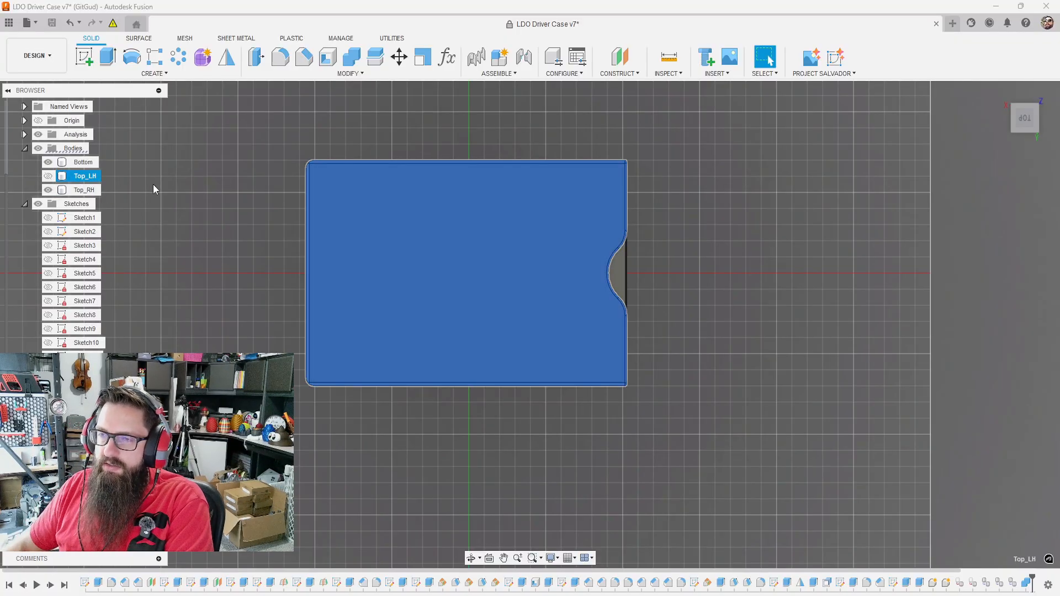
click(158, 227)
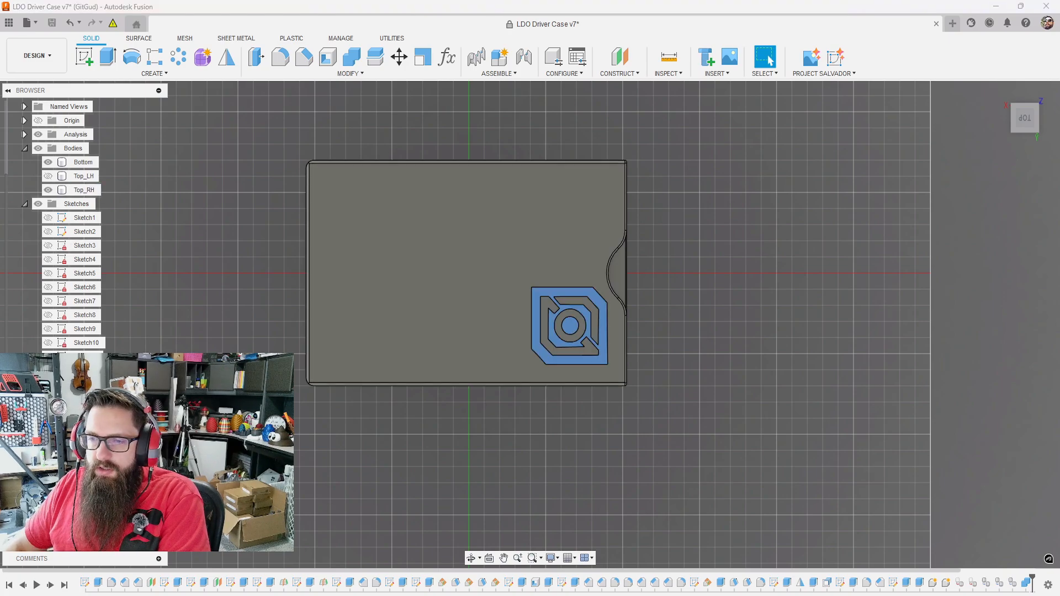
shift+middle_drag(514, 478, 515, 464)
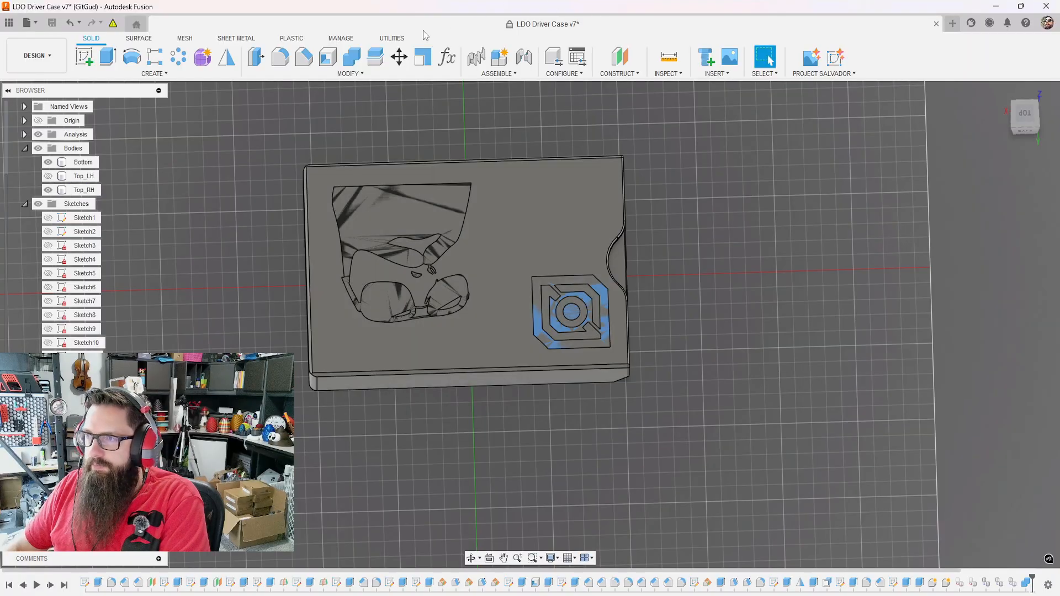
click(398, 57)
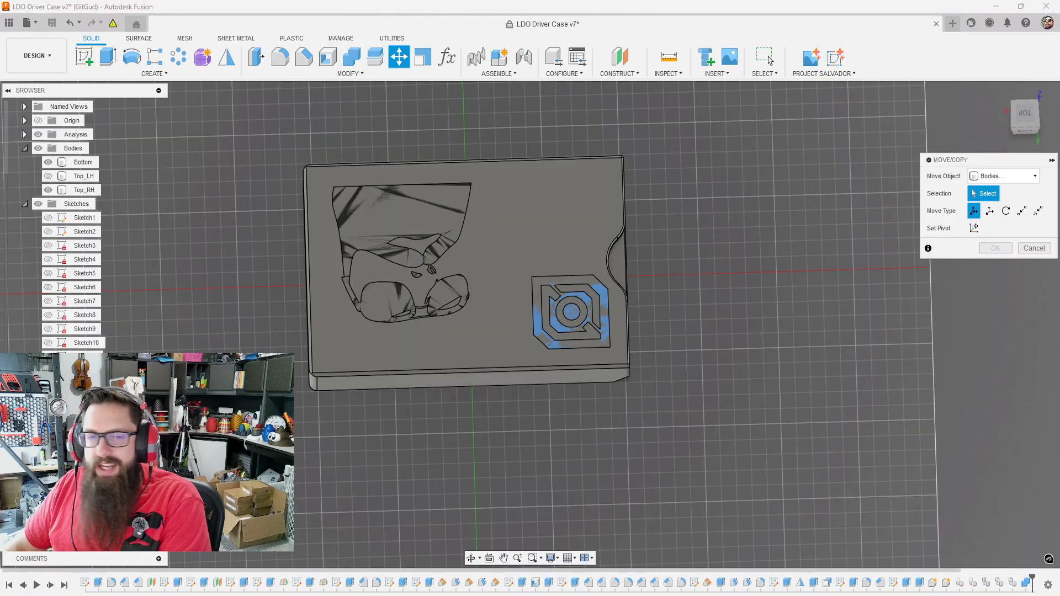
key(Escape)
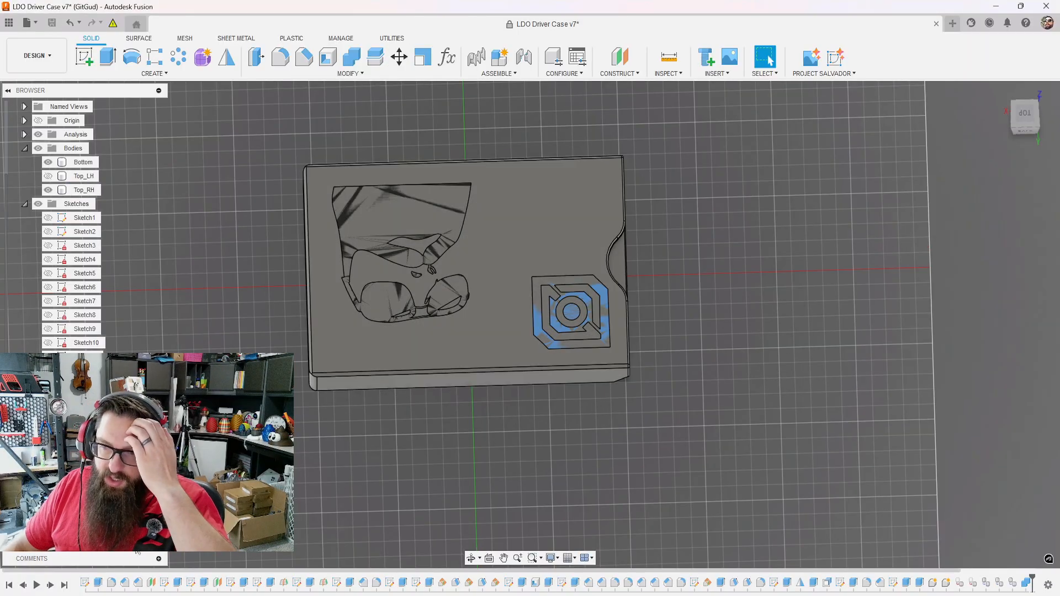
- Open Sketch1 to examine how the case outline is centred on the origin, and leave the sketch
double_click(84, 584)
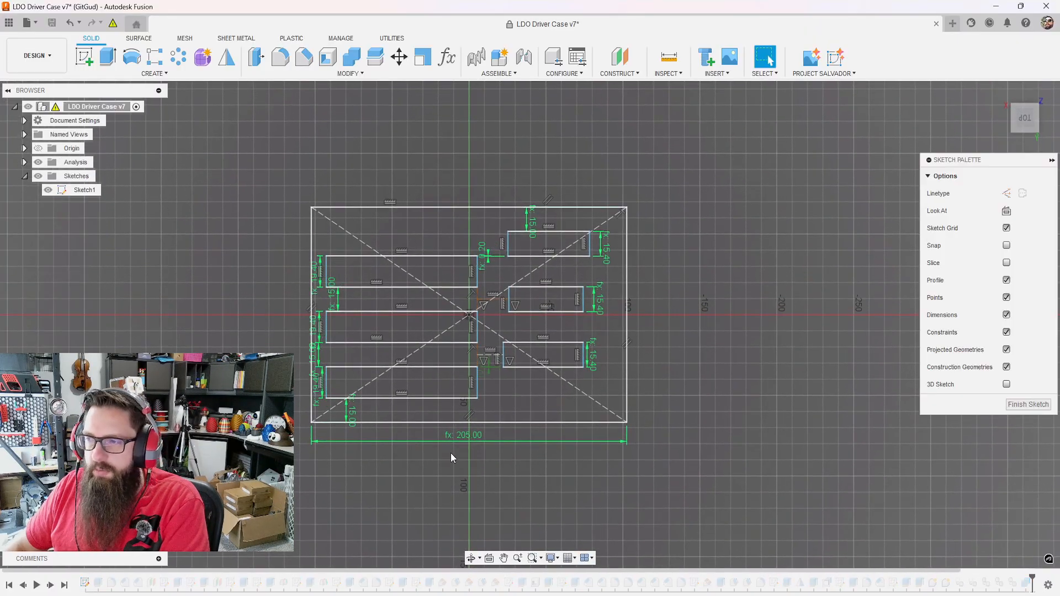
scroll(474, 320, up, 4)
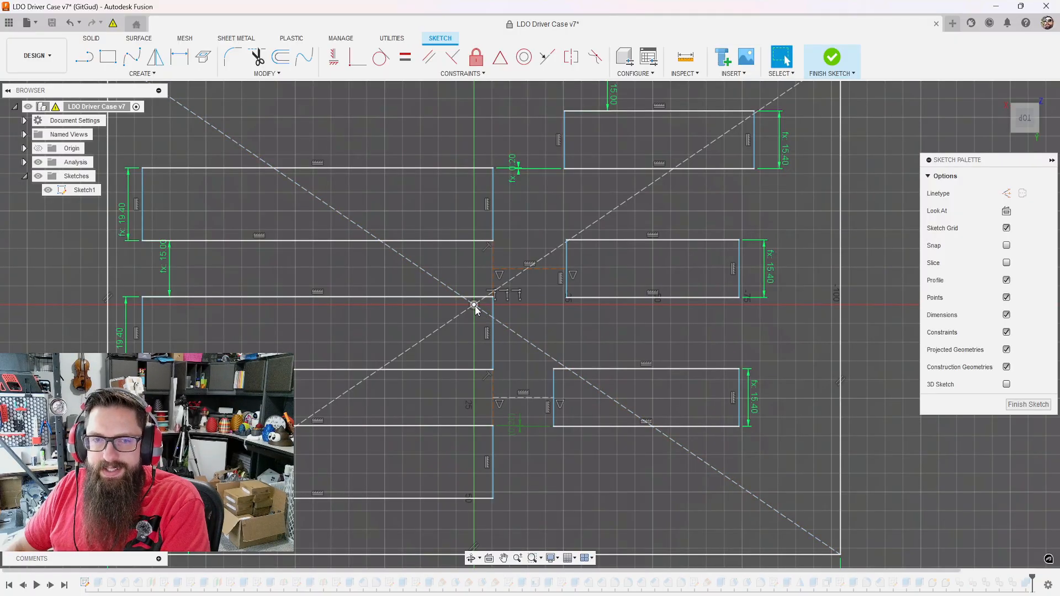
scroll(475, 306, down, 4)
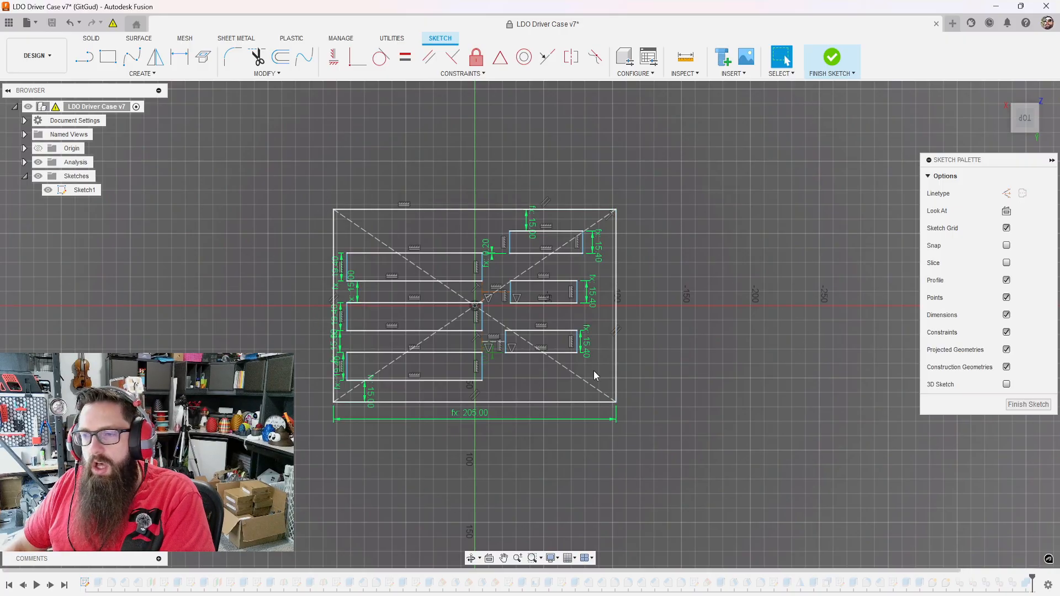
key(ctrl+z)
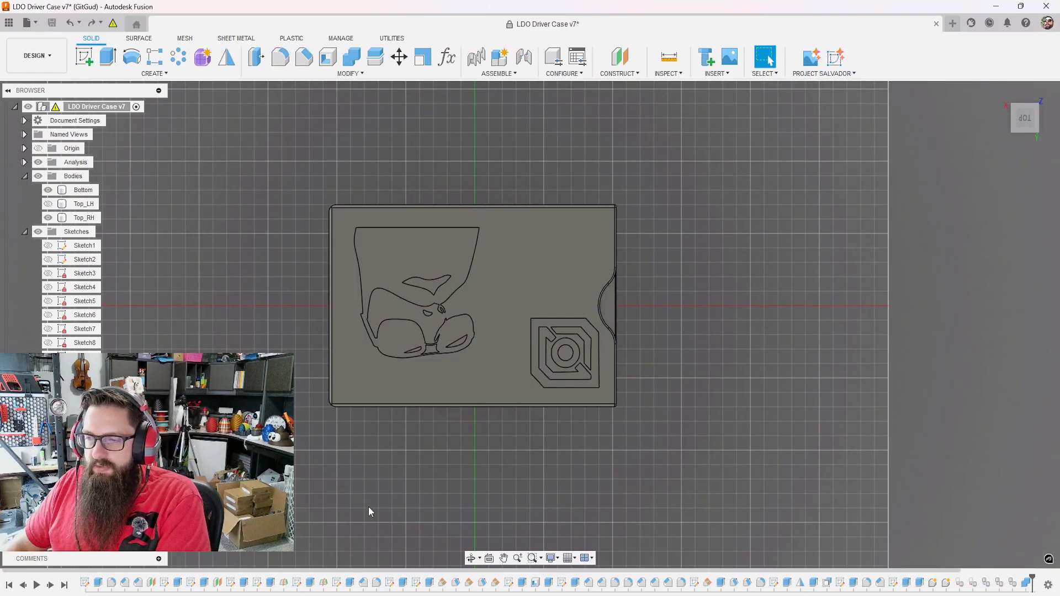
- Rotate the four visible logo artwork bodies 180 degrees about the vertical origin axis with Move/Copy
click(400, 57)
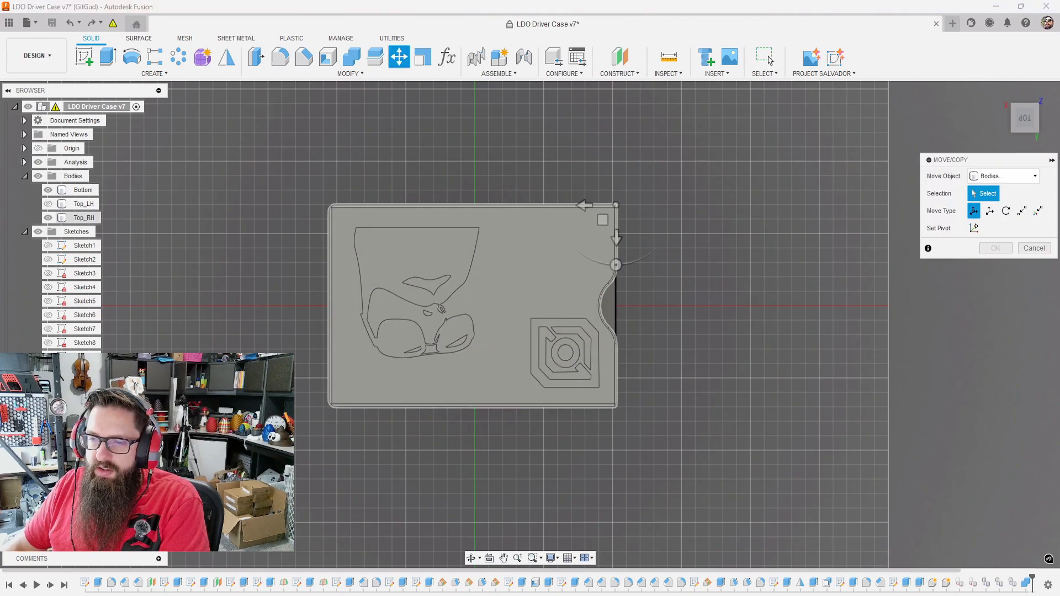
scroll(83, 221, down, 1)
click(415, 254)
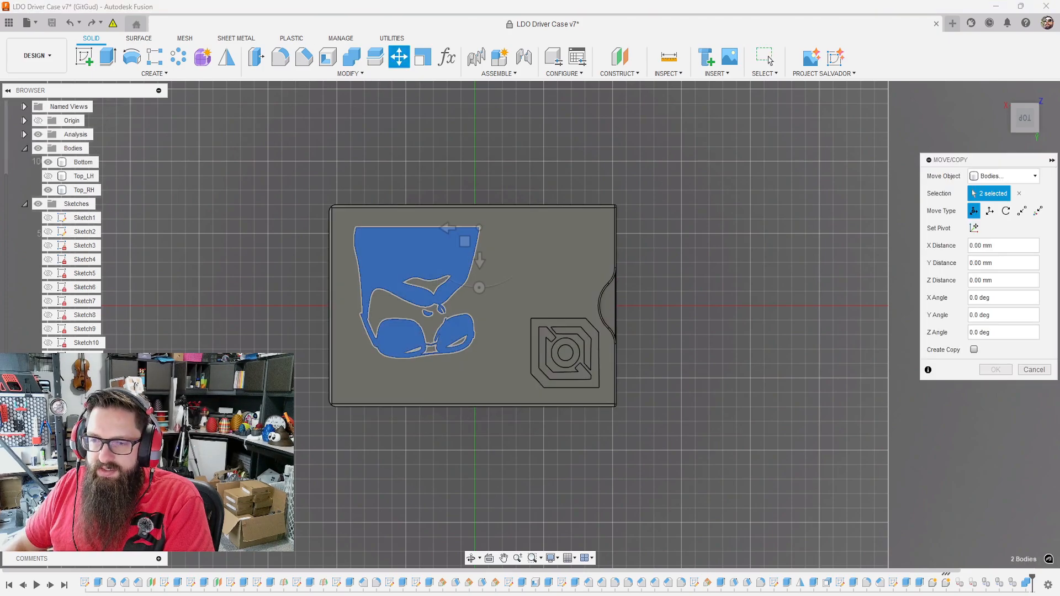
scroll(83, 221, down, 3)
click(565, 352)
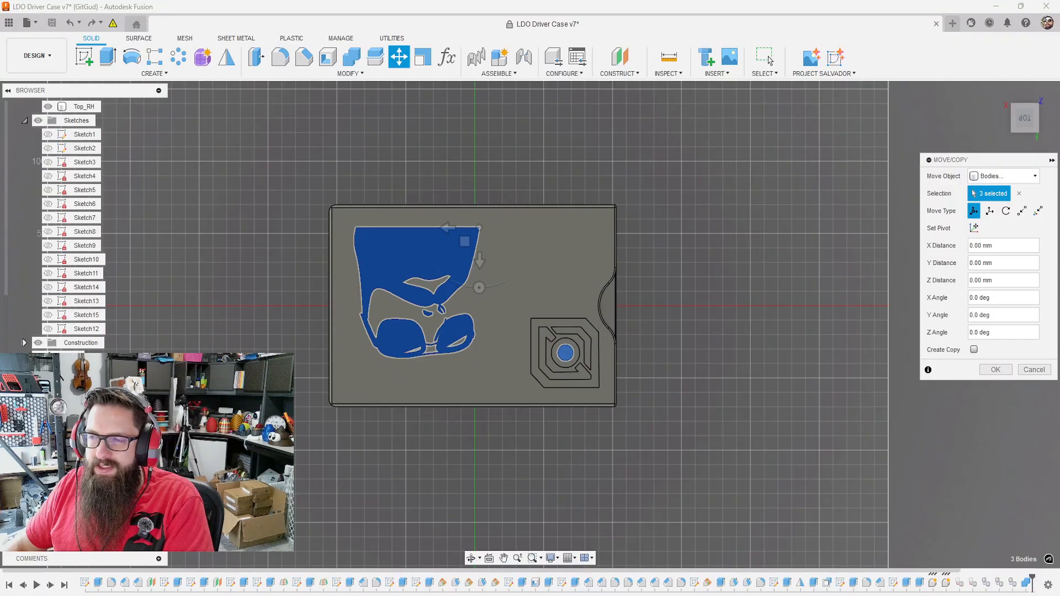
click(538, 381)
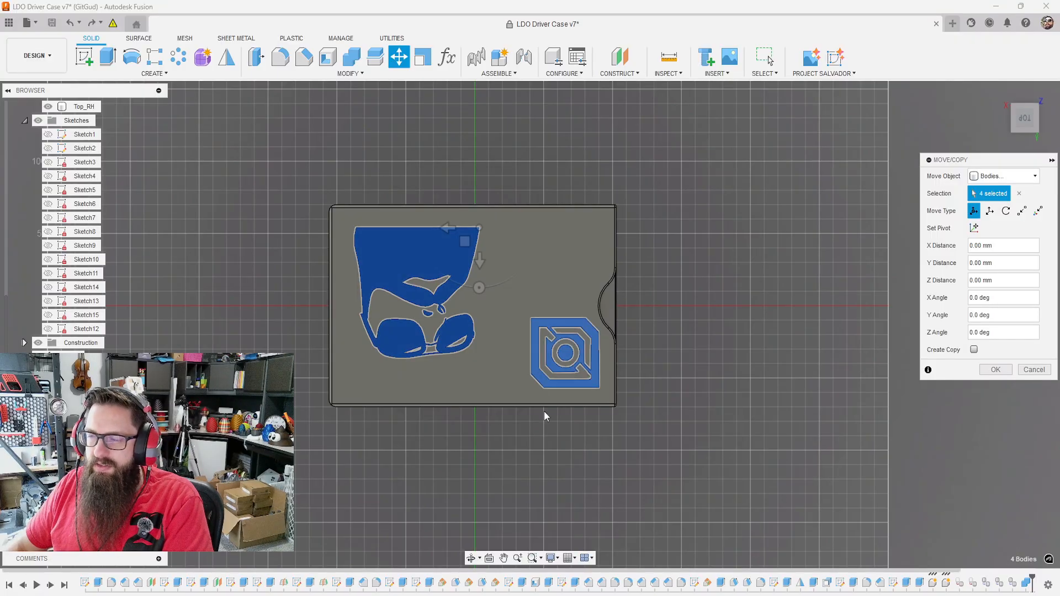
click(1007, 211)
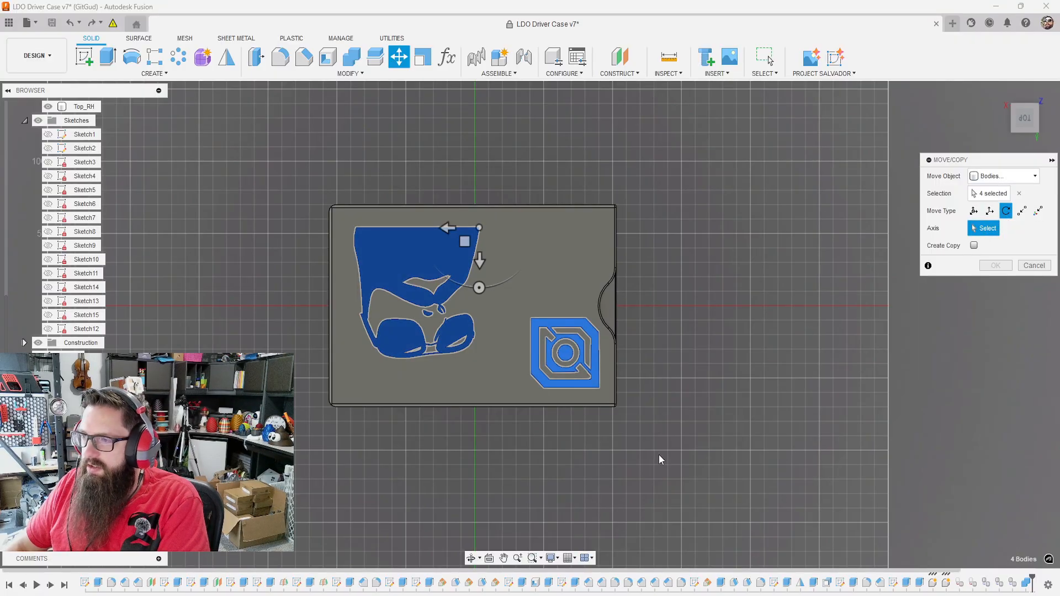
shift+middle_drag(661, 459, 231, 197)
scroll(39, 171, up, 5)
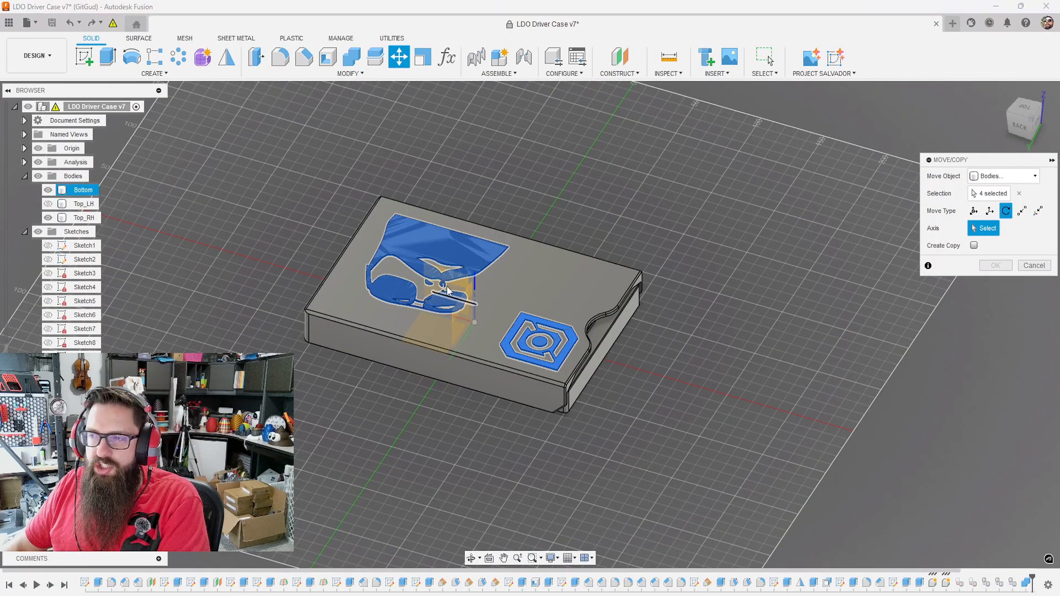
click(476, 281)
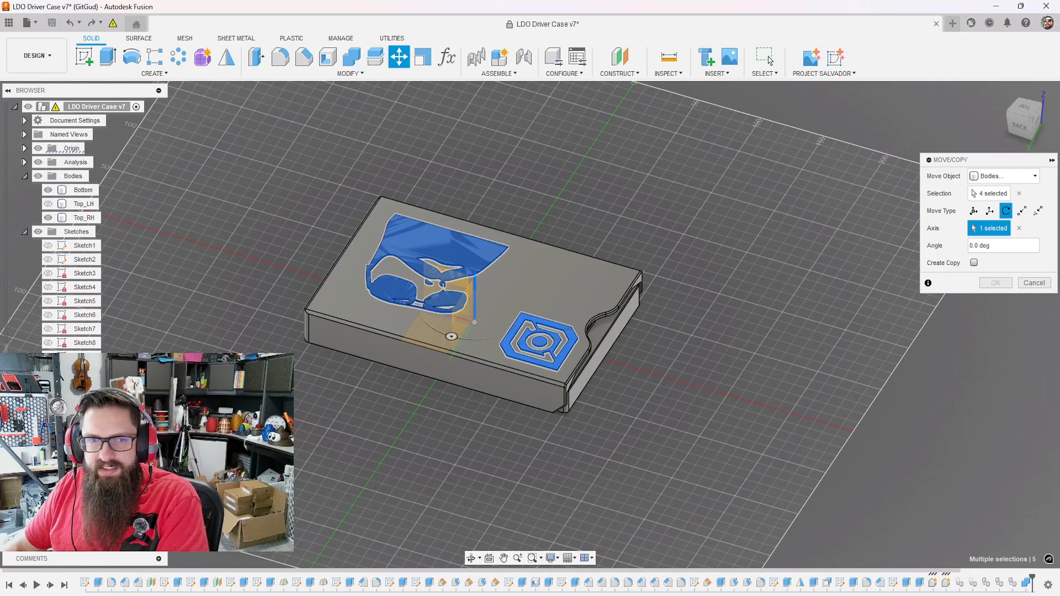
shift+middle_drag(641, 441, 474, 361)
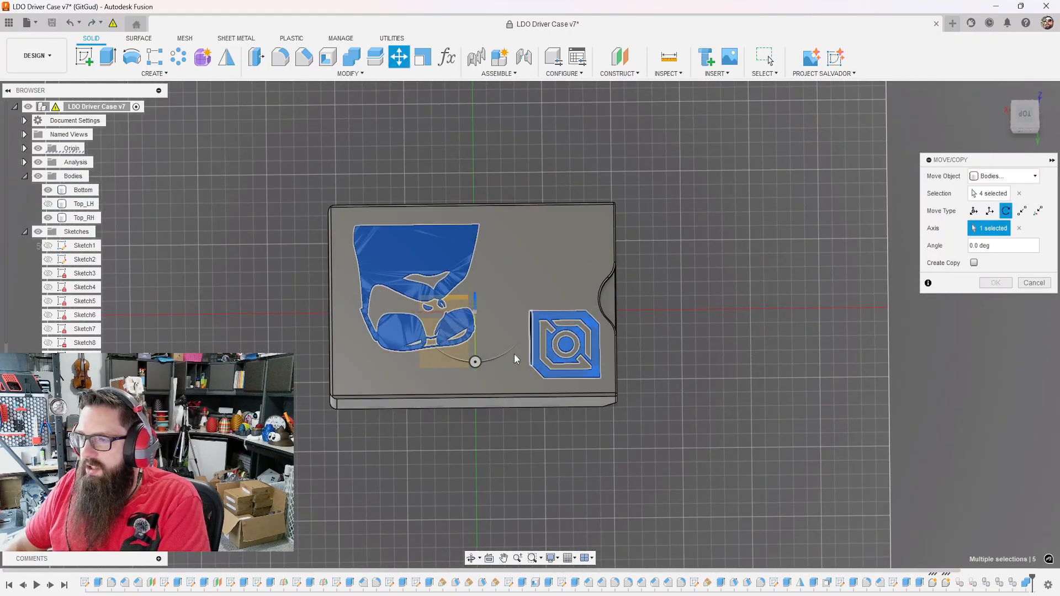
drag(474, 364, 474, 248)
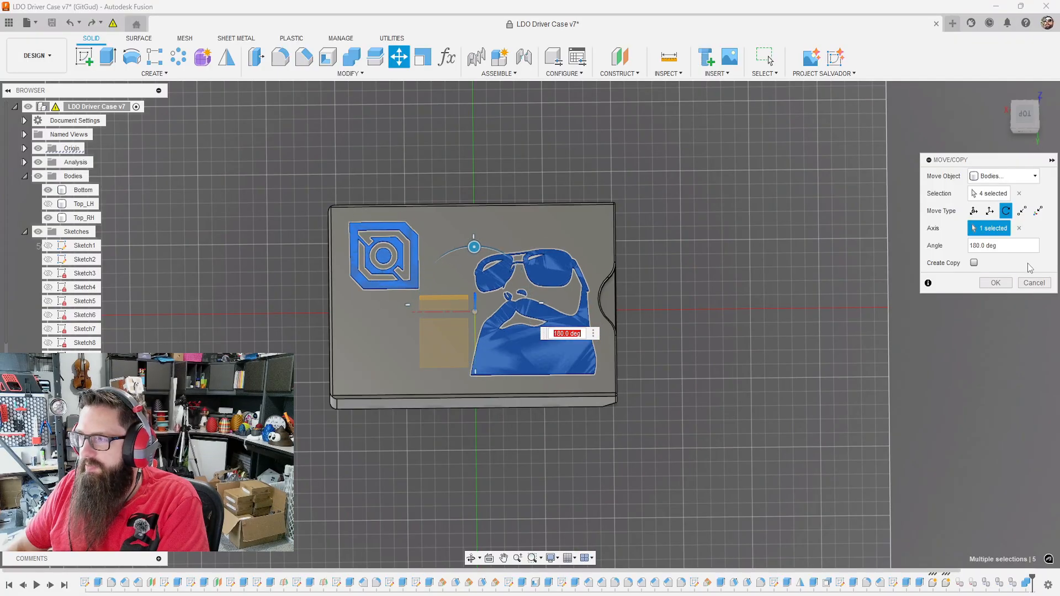
click(992, 284)
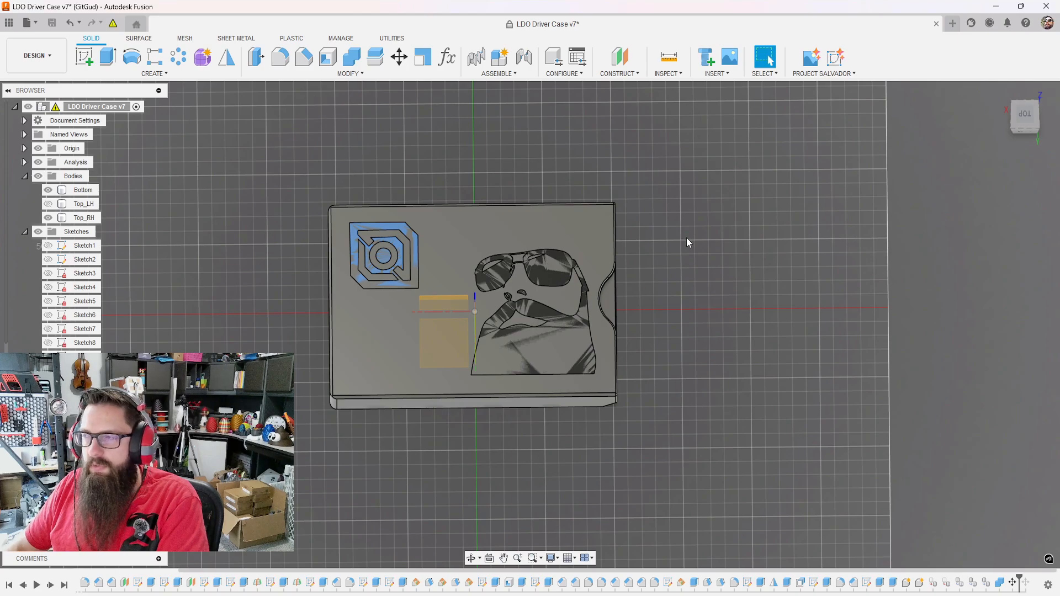
- Cut the four logo artwork bodies out of the Top_RH lid with Combine, keeping the tool bodies
click(351, 57)
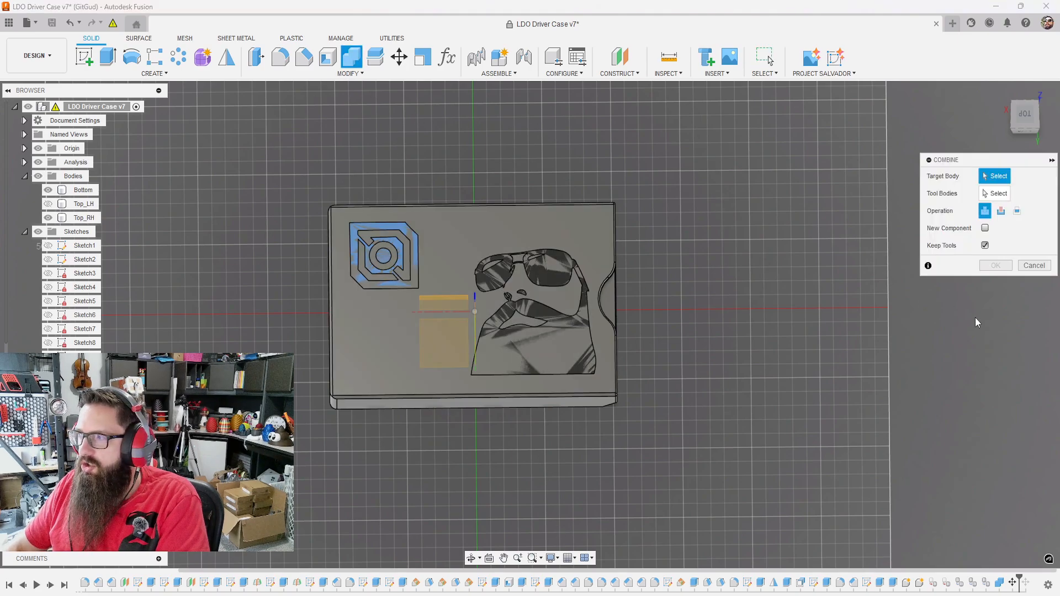
click(1001, 212)
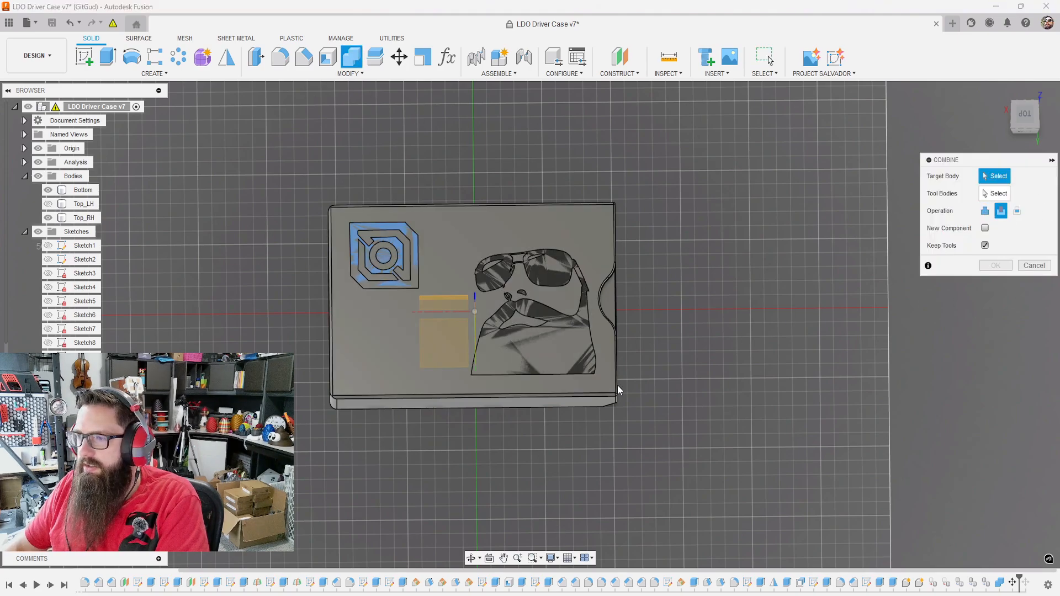
click(366, 339)
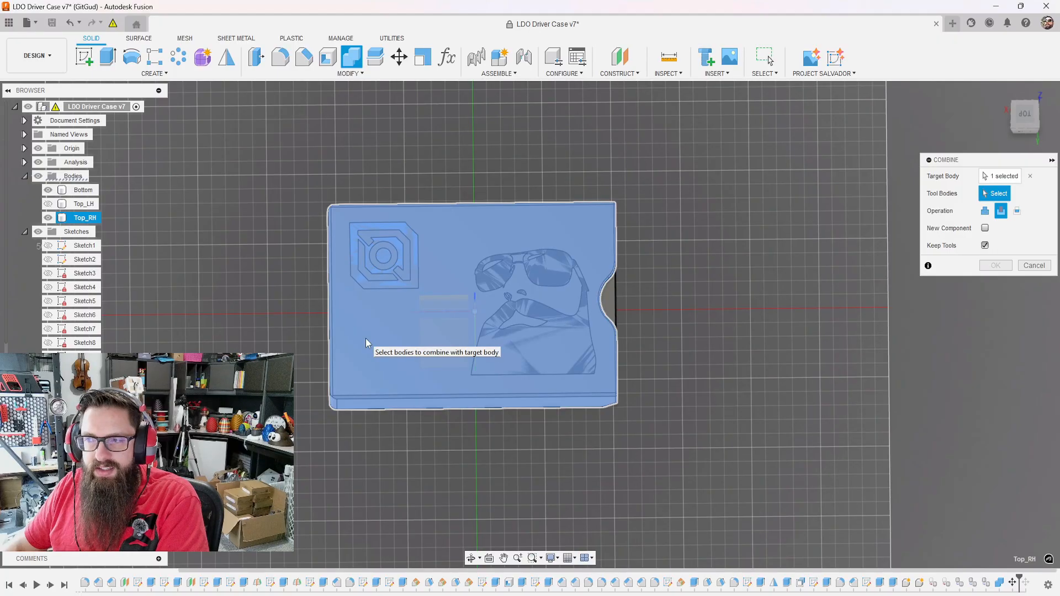
scroll(71, 221, down, 3)
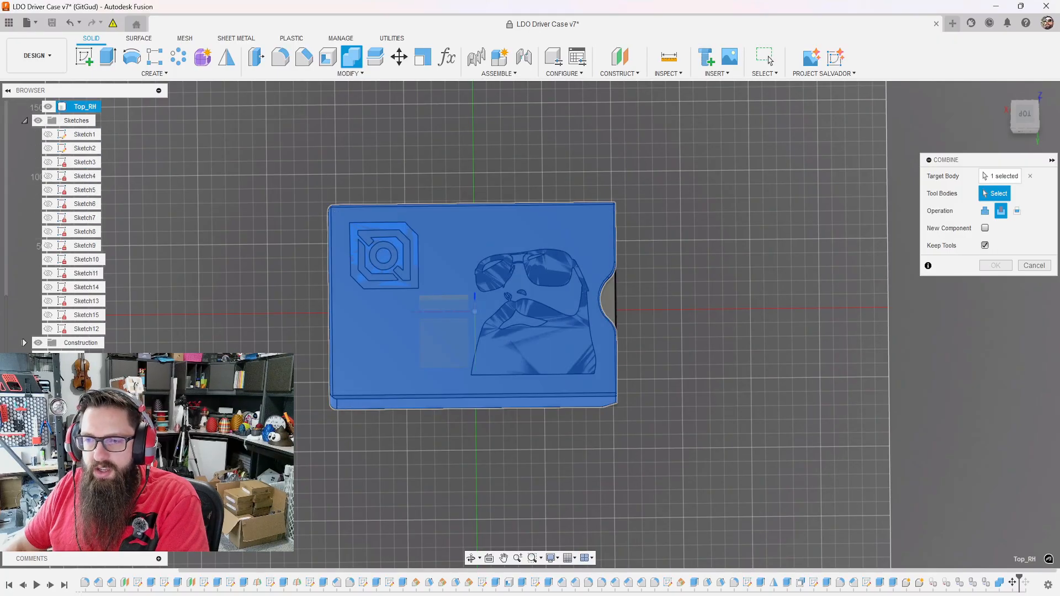
click(97, 398)
click(96, 412)
click(97, 468)
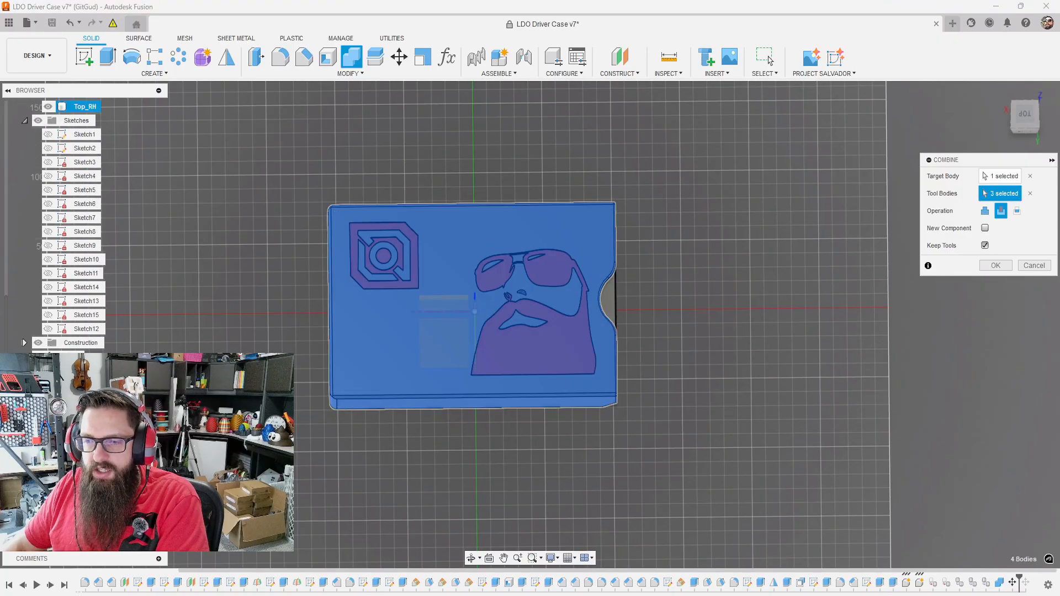
click(516, 290)
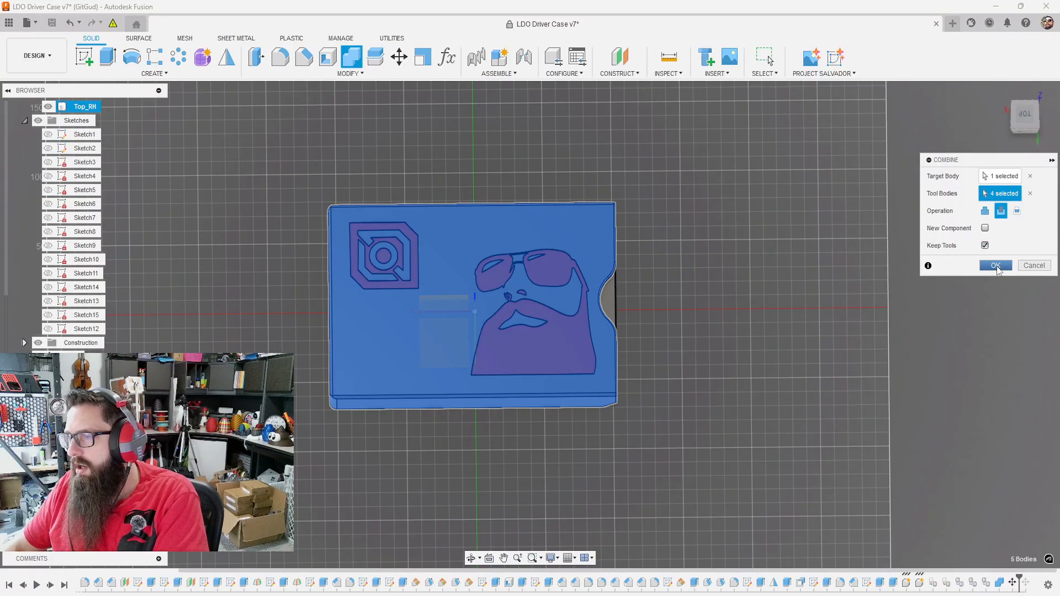
click(996, 267)
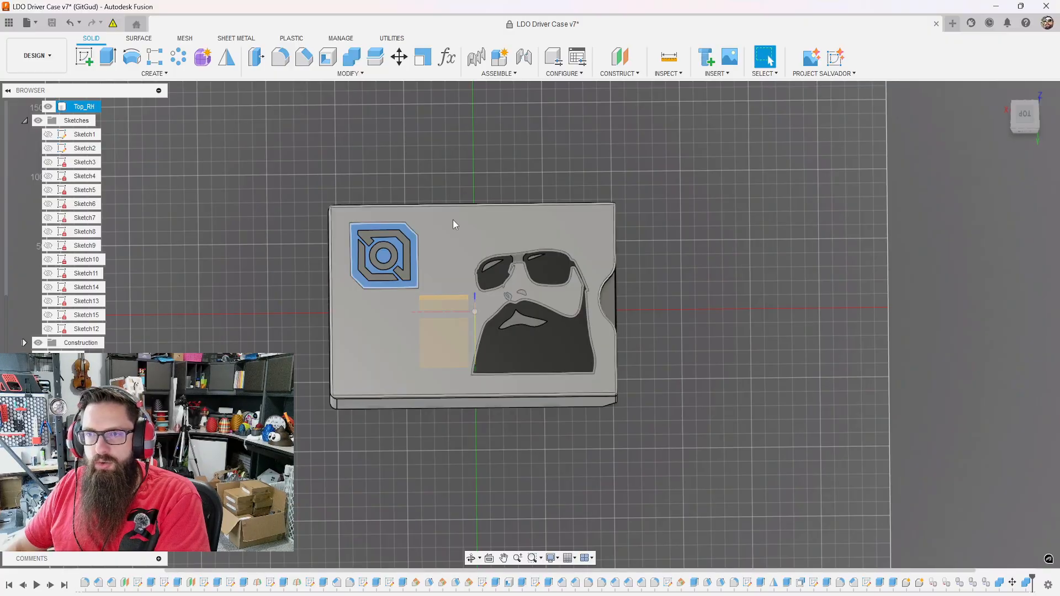
- Clear the selection and hide the origin planes and axes
click(115, 242)
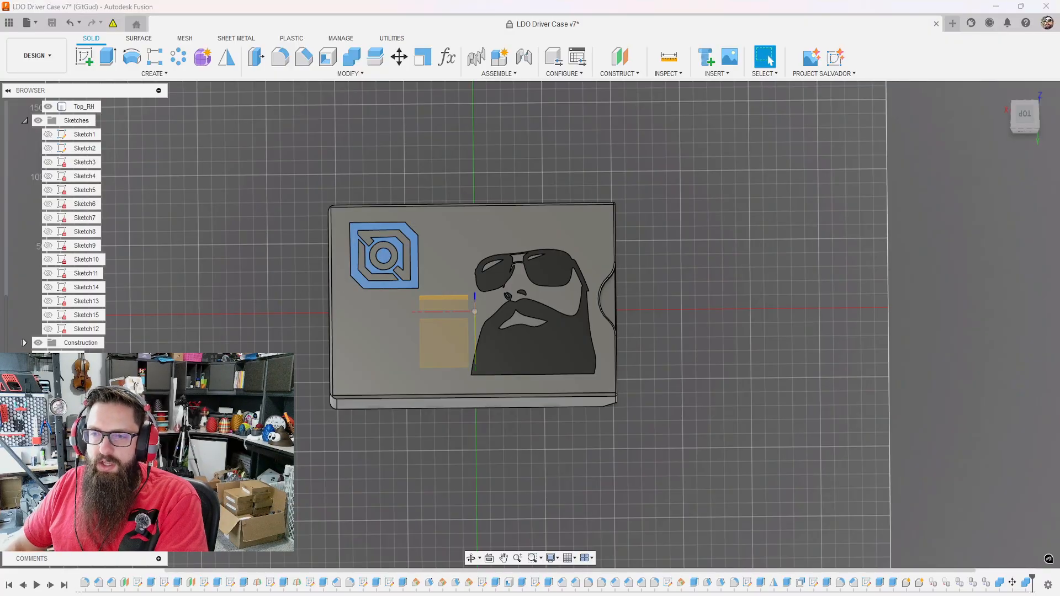
scroll(71, 221, up, 3)
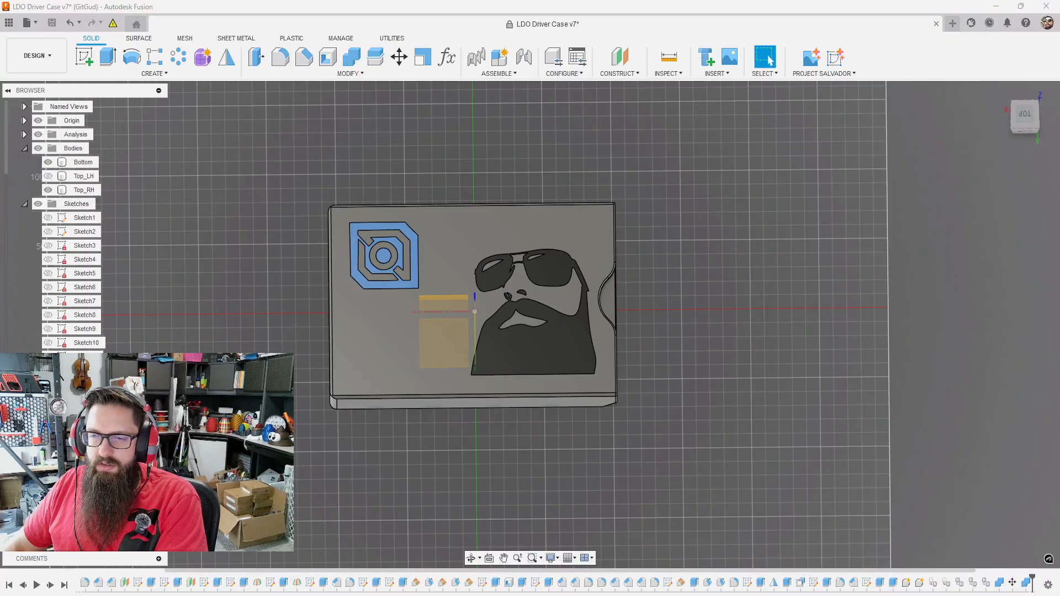
scroll(72, 221, up, 1)
shift+middle_drag(552, 442, 602, 442)
click(38, 148)
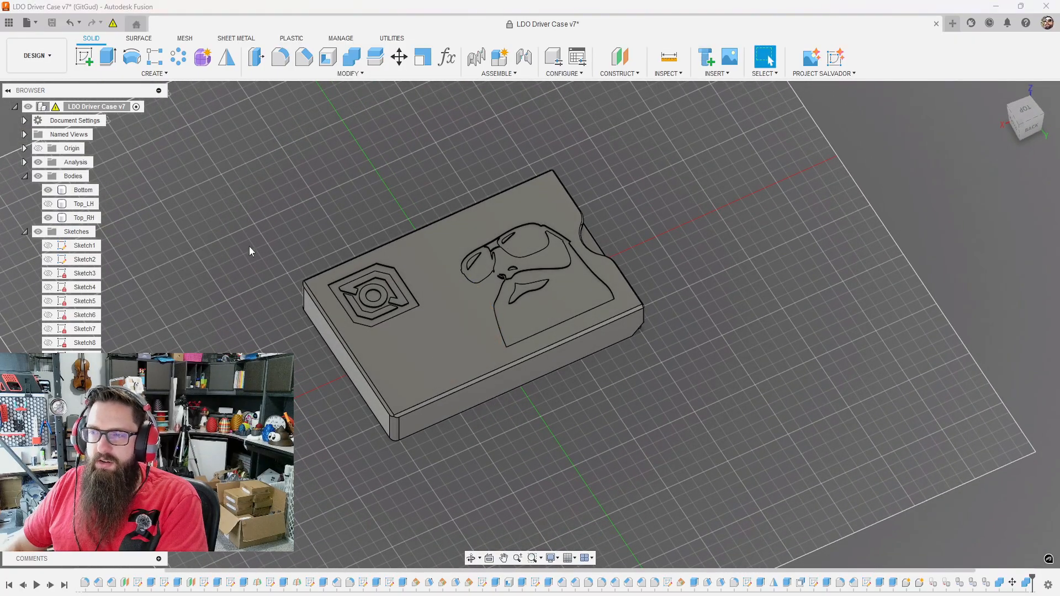
- Examine the bearded-face and square logo inlays up close in the right-hand lid's top surface
scroll(851, 300, up, 5)
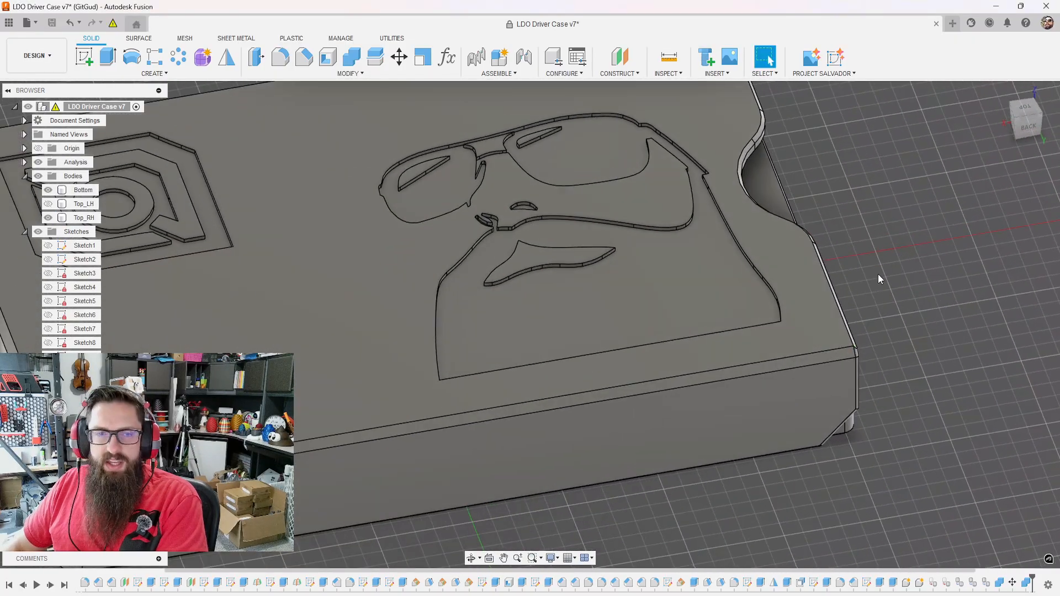
scroll(850, 287, down, 5)
scroll(762, 281, up, 3)
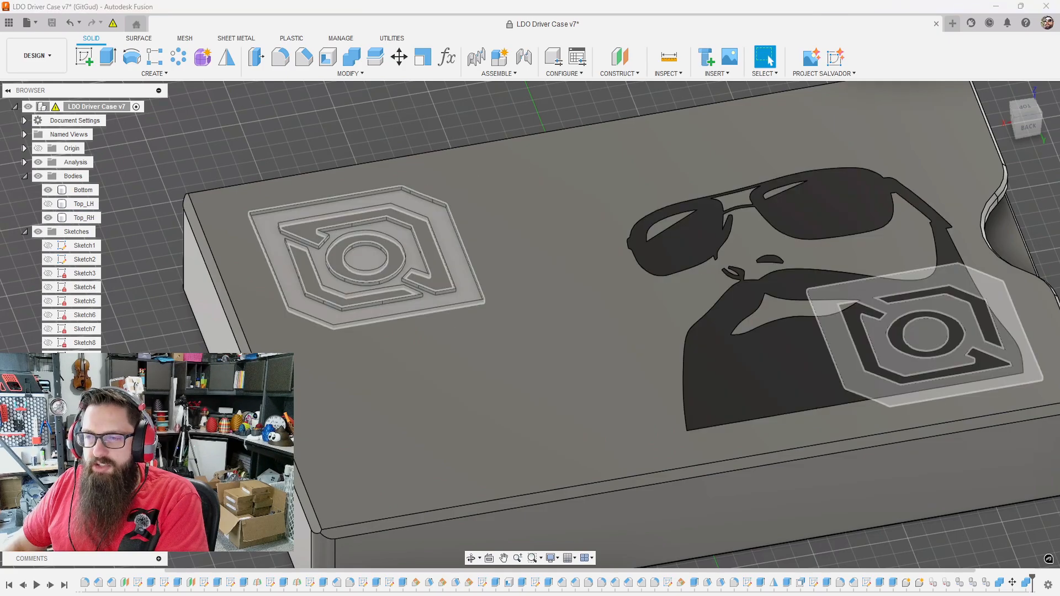
click(326, 224)
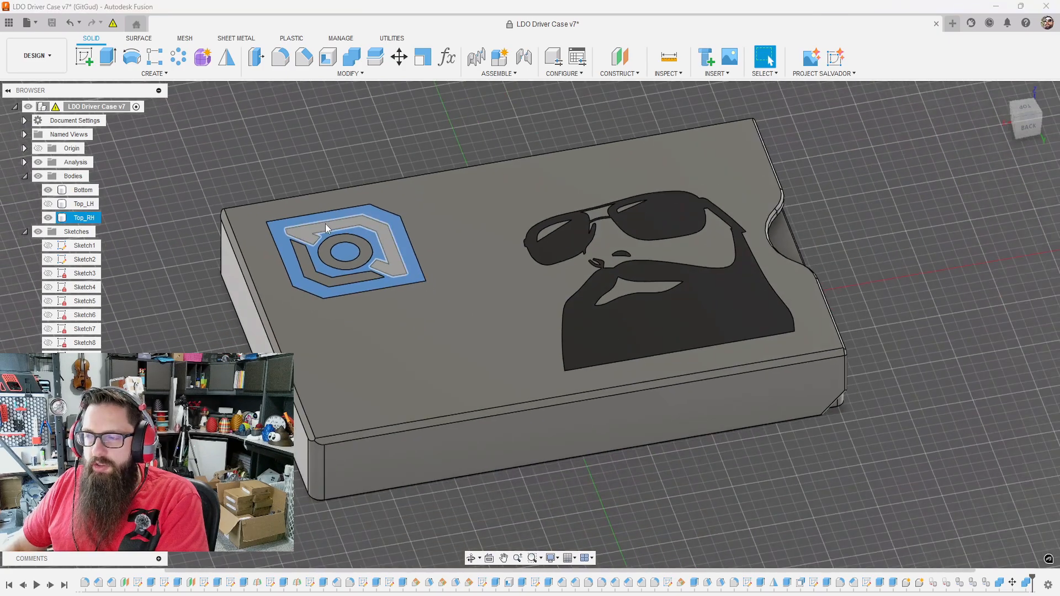
scroll(475, 301, down, 3)
click(625, 380)
mouse_move(624, 380)
shift+middle_down()
mouse_move(613, 386)
mouse_move(622, 396)
shift+middle_up()
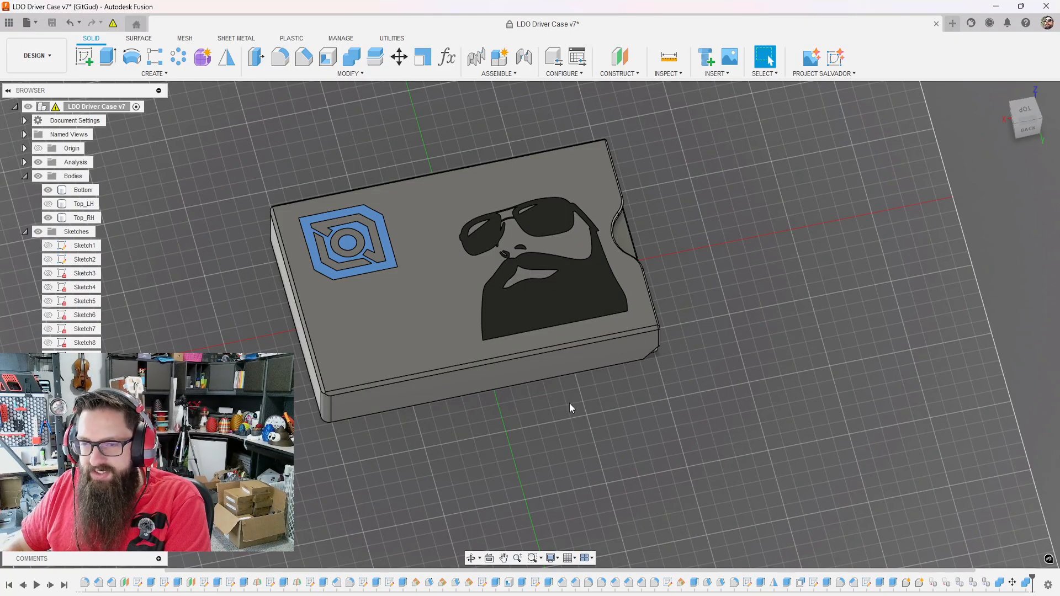
scroll(658, 430, up, 8)
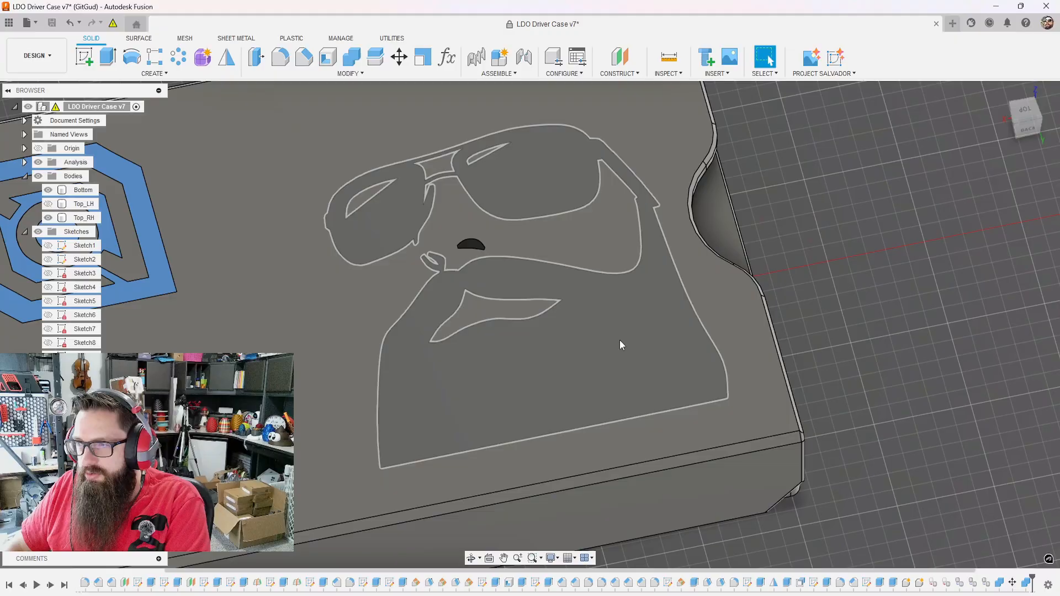
click(620, 339)
scroll(727, 299, down, 7)
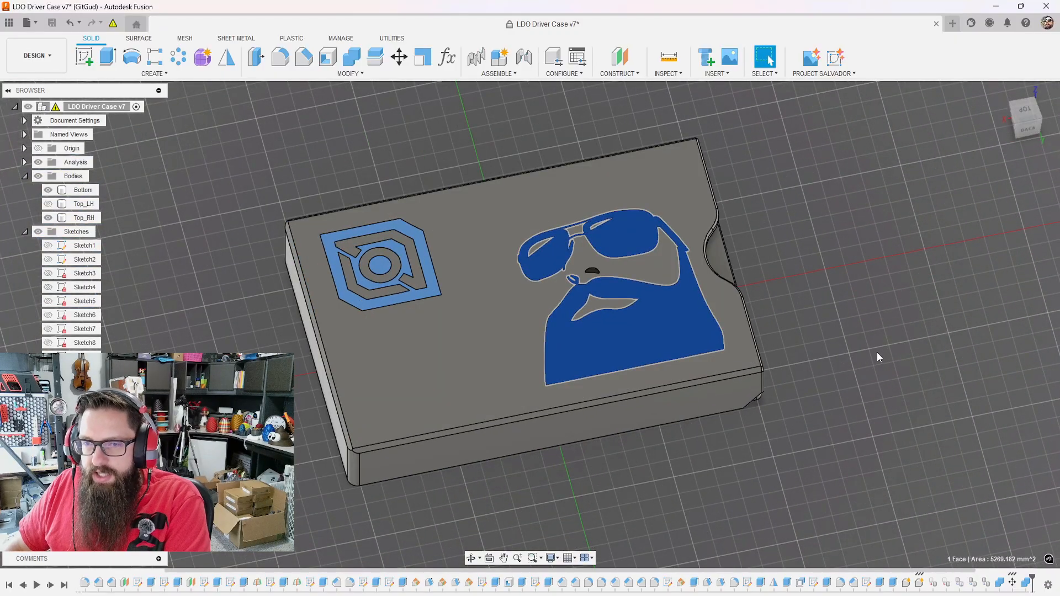
mouse_move(877, 356)
shift+middle_down()
mouse_move(876, 331)
mouse_move(869, 367)
shift+middle_up()
click(867, 368)
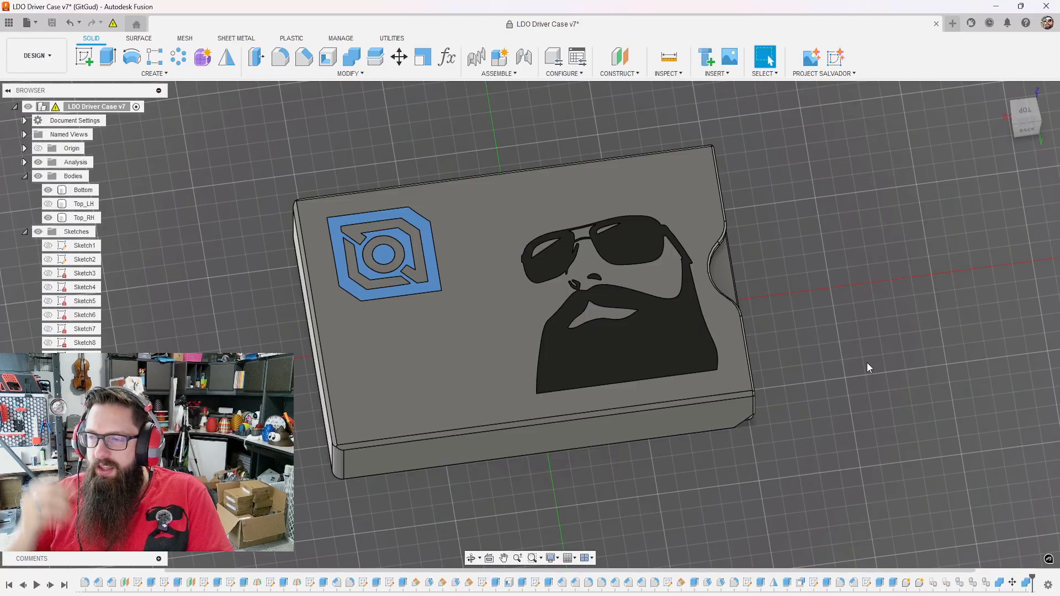
- Hide Bottom and Top_RH to examine the logo artwork alone, and show both case bodies again
scroll(663, 345, down, 5)
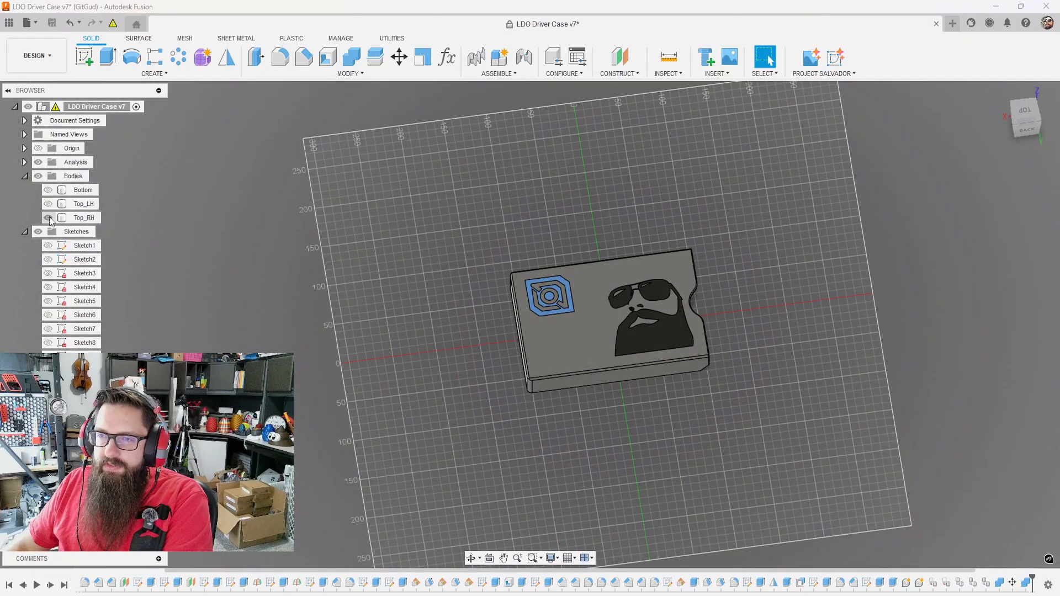
click(48, 190)
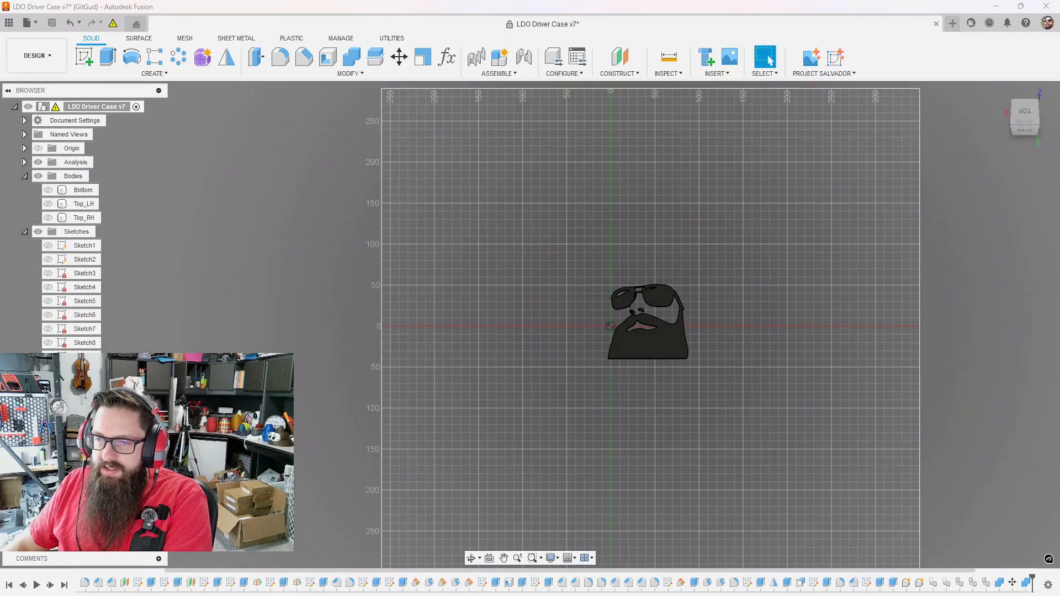
scroll(608, 313, up, 3)
scroll(574, 305, down, 2)
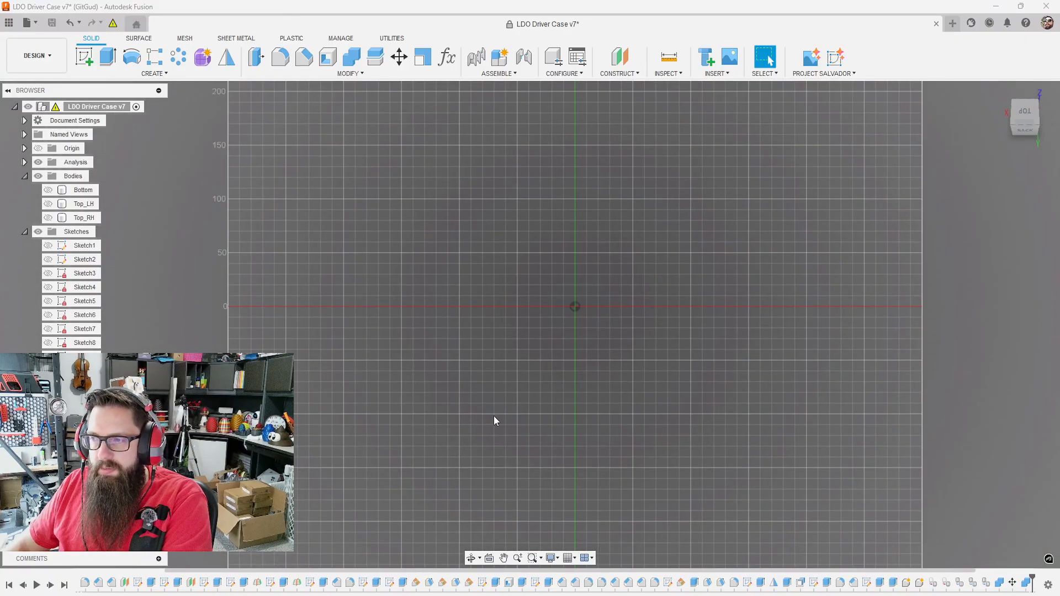
click(84, 218)
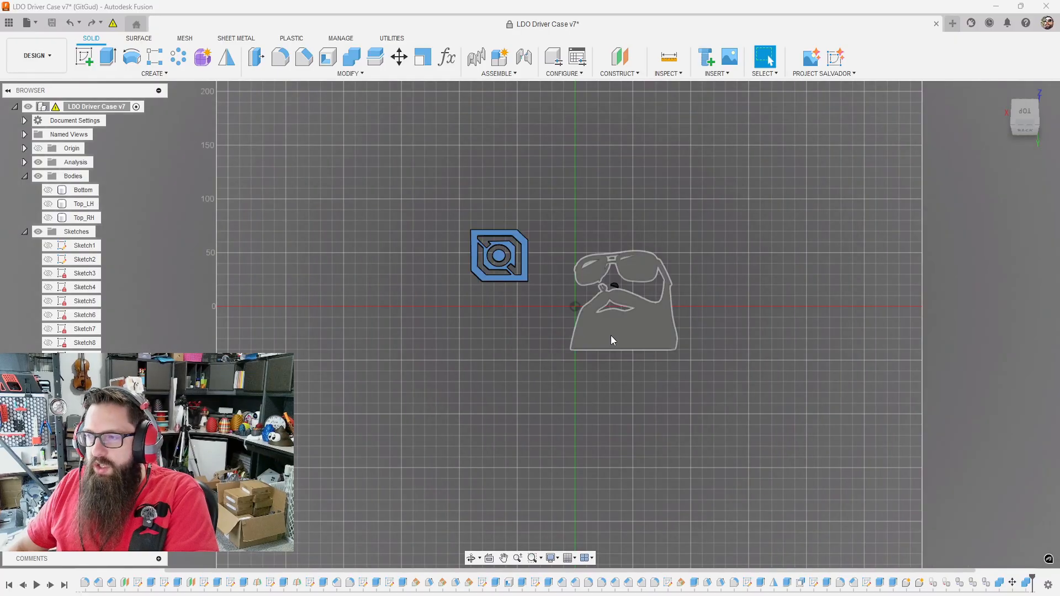
scroll(590, 256, up, 2)
key(Escape)
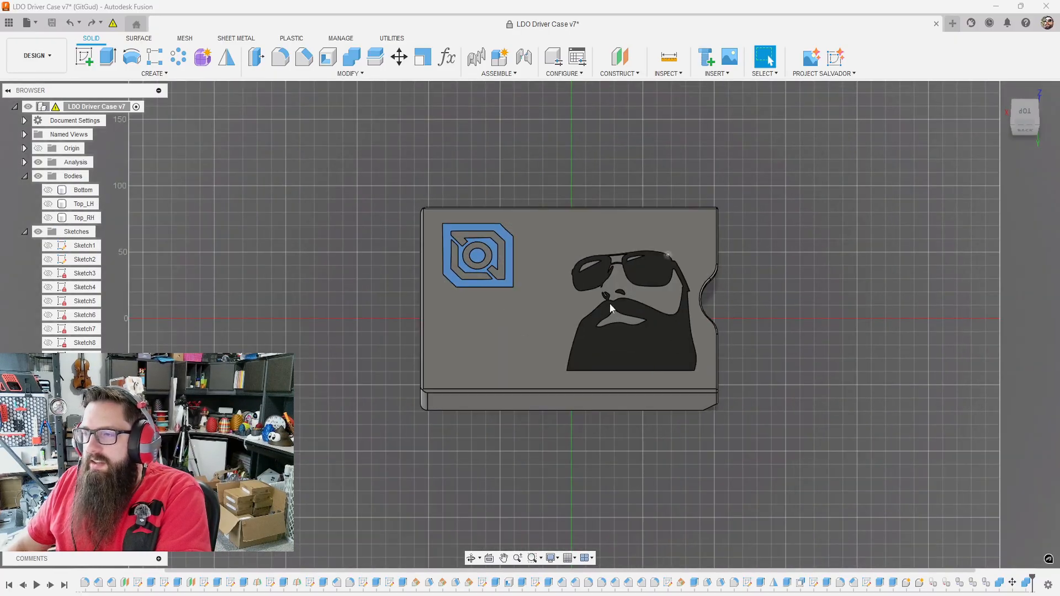
shift+middle_drag(757, 380, 502, 370)
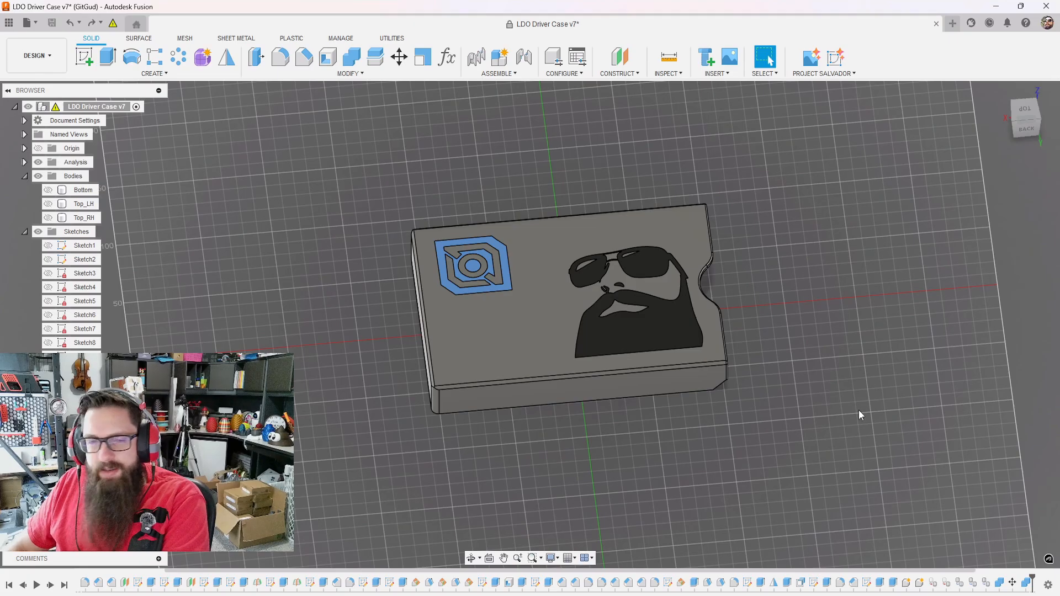
click(48, 190)
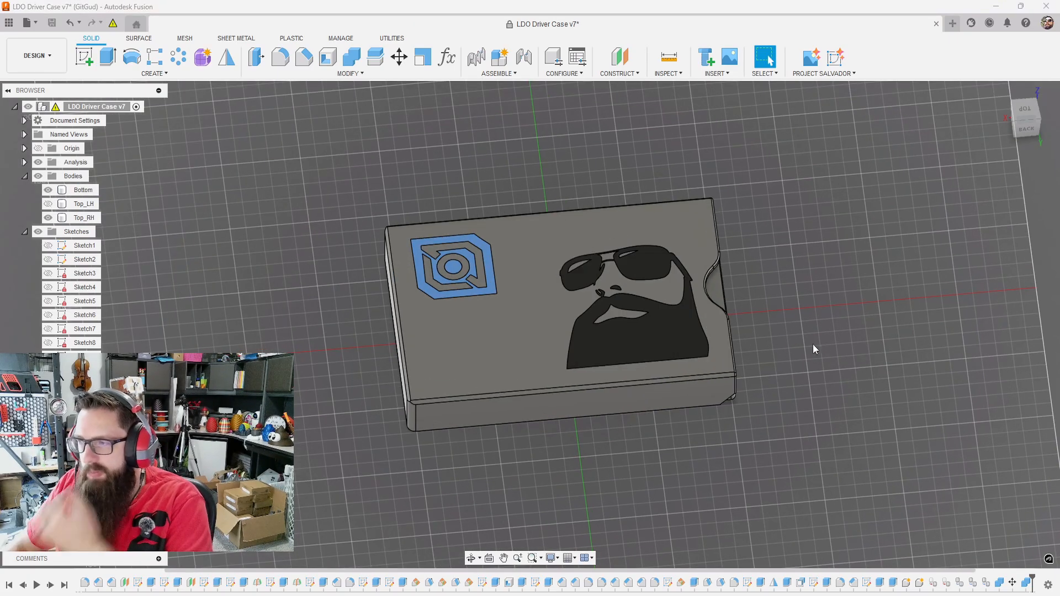
- Examine the case with its right-hand lid from the notched end and the long side
shift+middle_drag(813, 343, 805, 346)
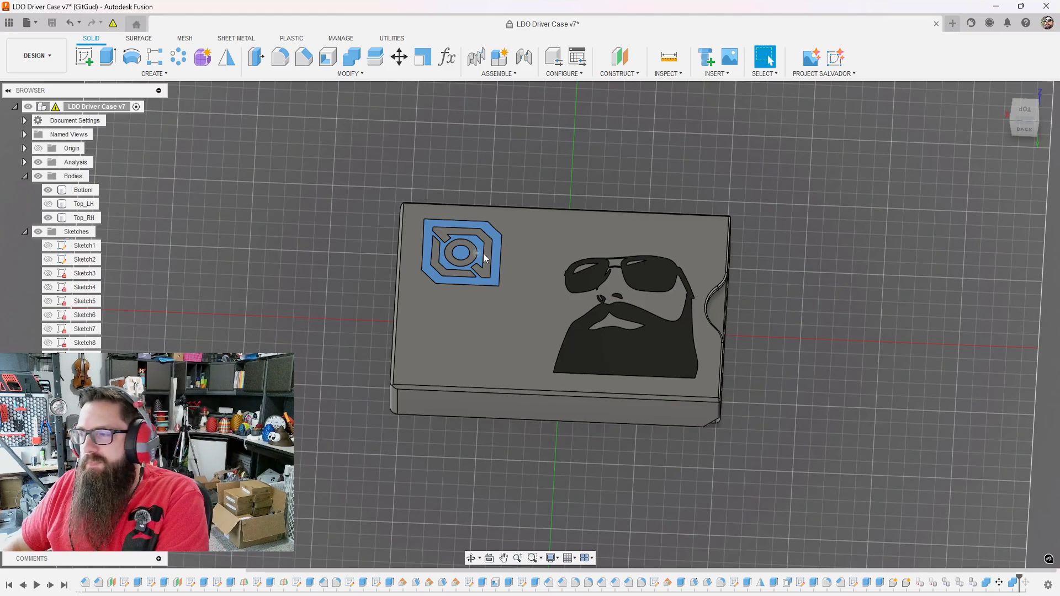
shift+middle_drag(482, 253, 607, 314)
scroll(684, 304, up, 4)
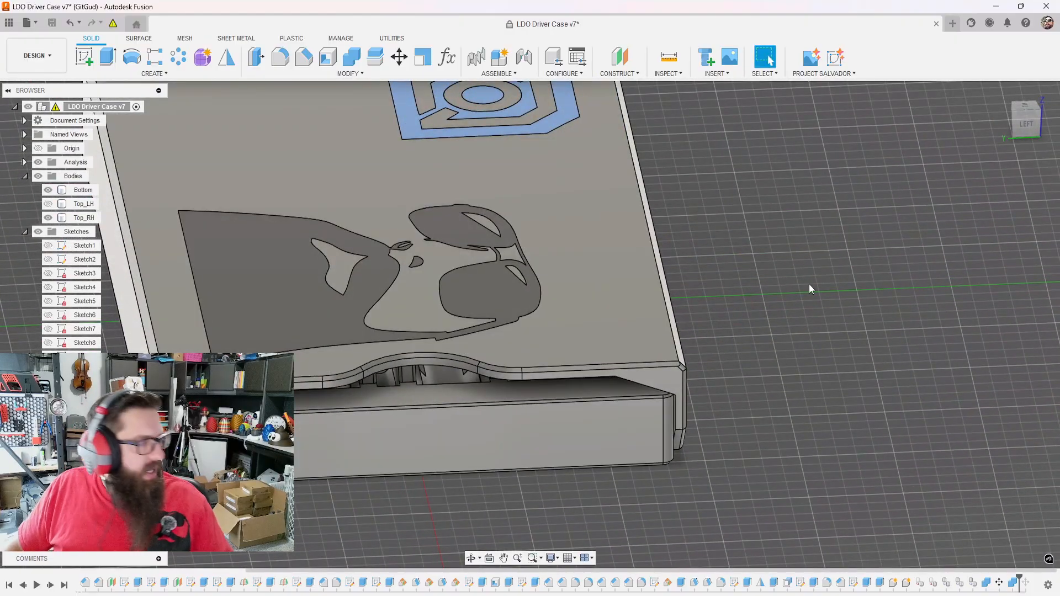
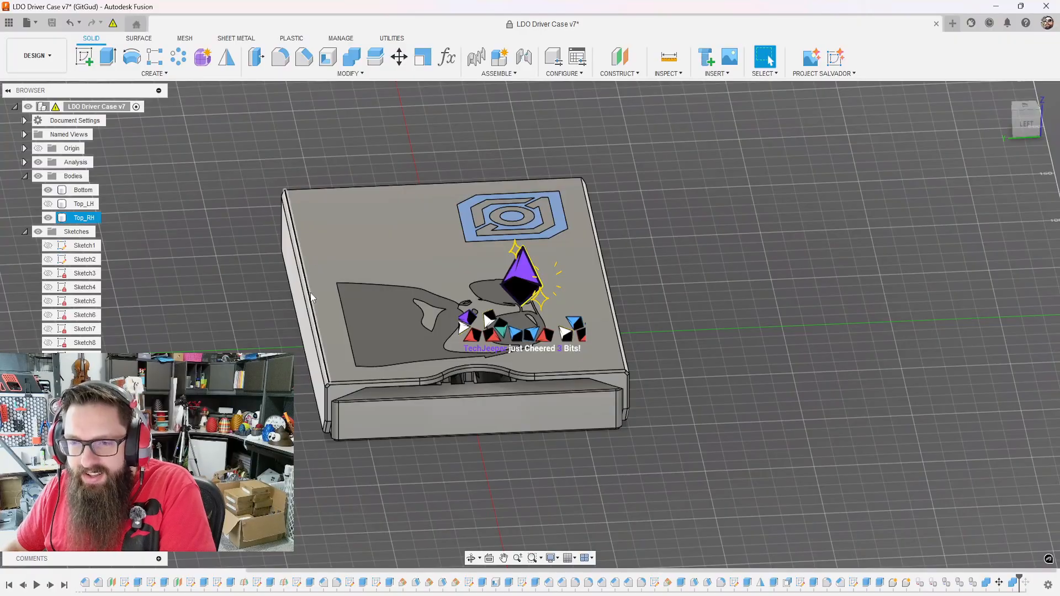
mouse_move(359, 303)
shift+middle_down()
mouse_move(392, 305)
mouse_move(357, 296)
shift+middle_up()
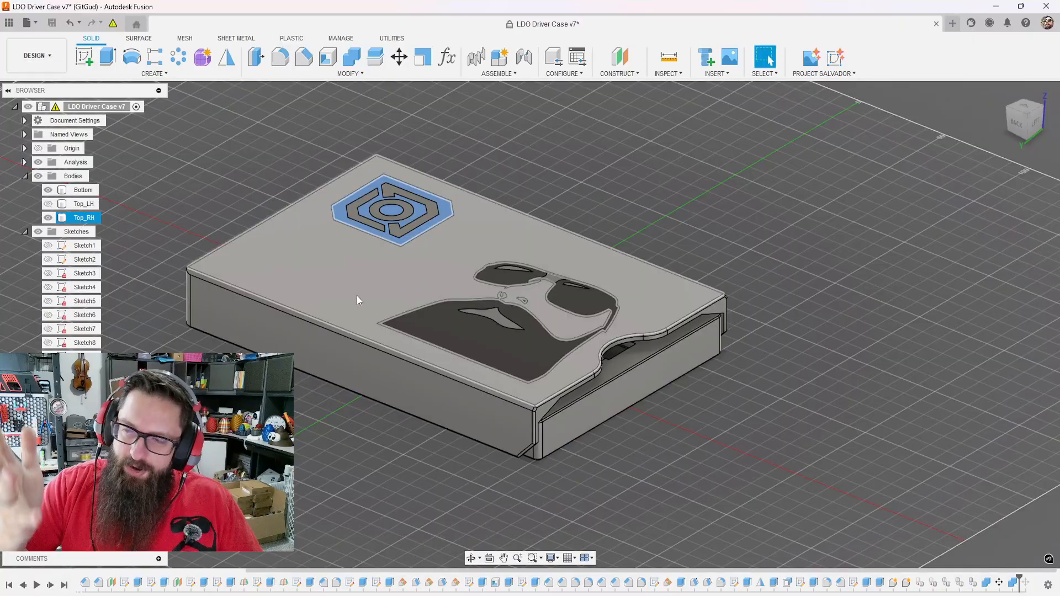
key(Escape)
mouse_move(665, 453)
shift+middle_down()
mouse_move(656, 403)
mouse_move(656, 446)
shift+middle_up()
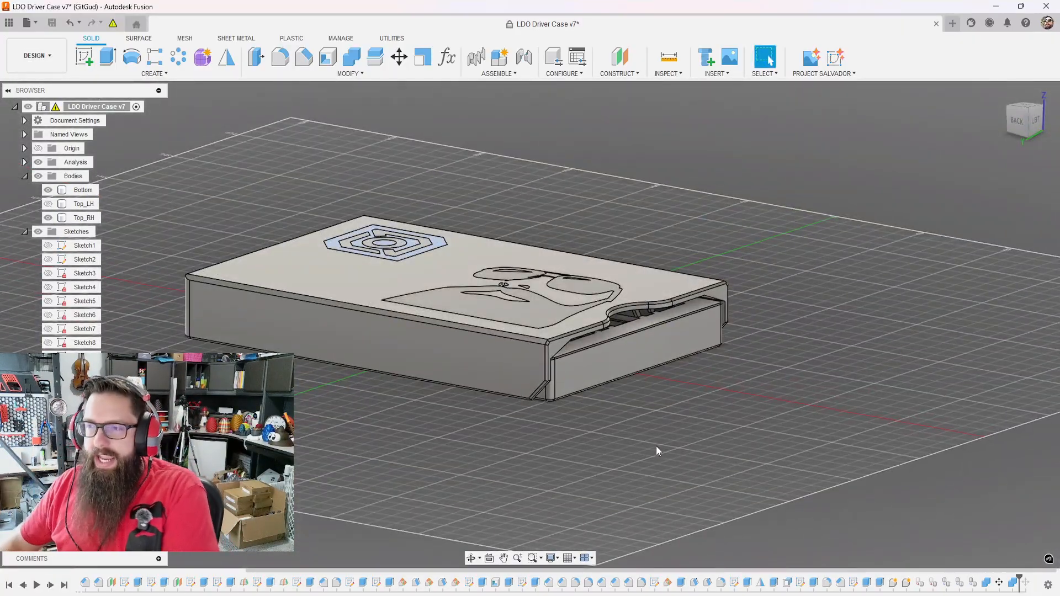
click(445, 320)
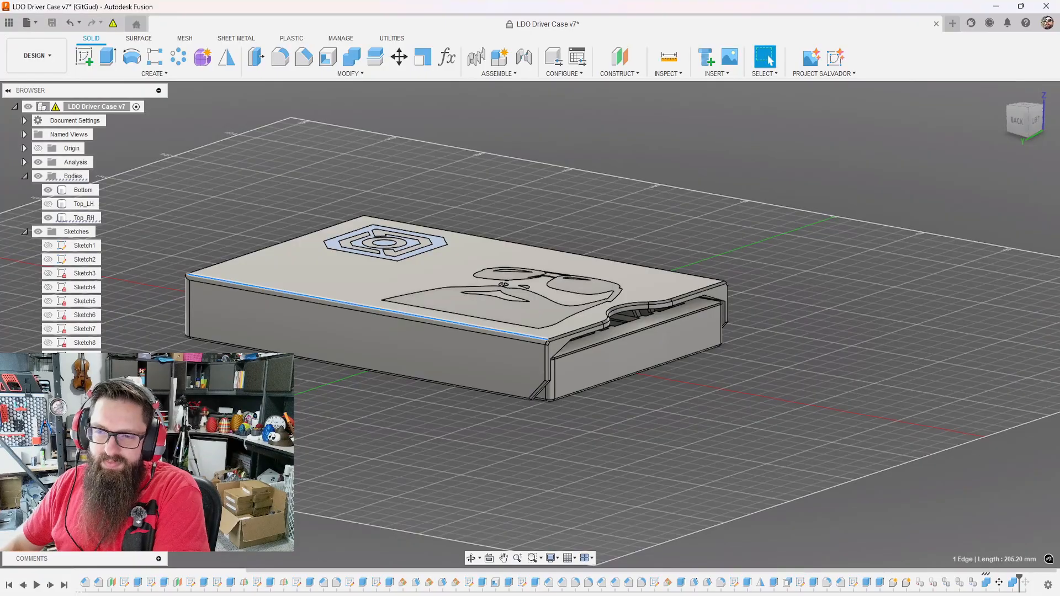
key(Escape)
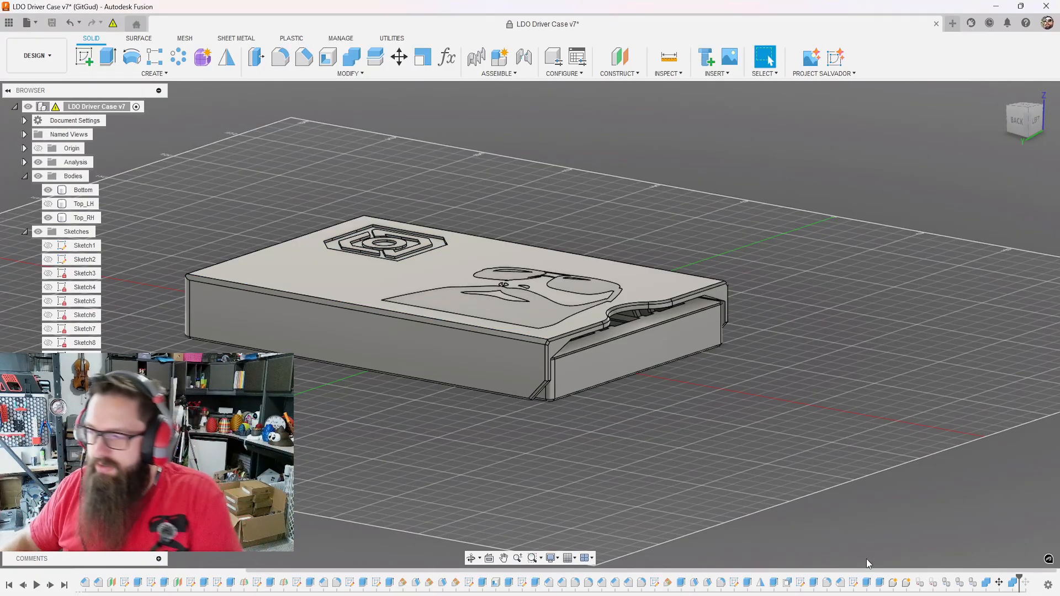
- Roll the timeline back to right after the lid's notch fillet, ahead of the features that create Top_RH
right_click(879, 584)
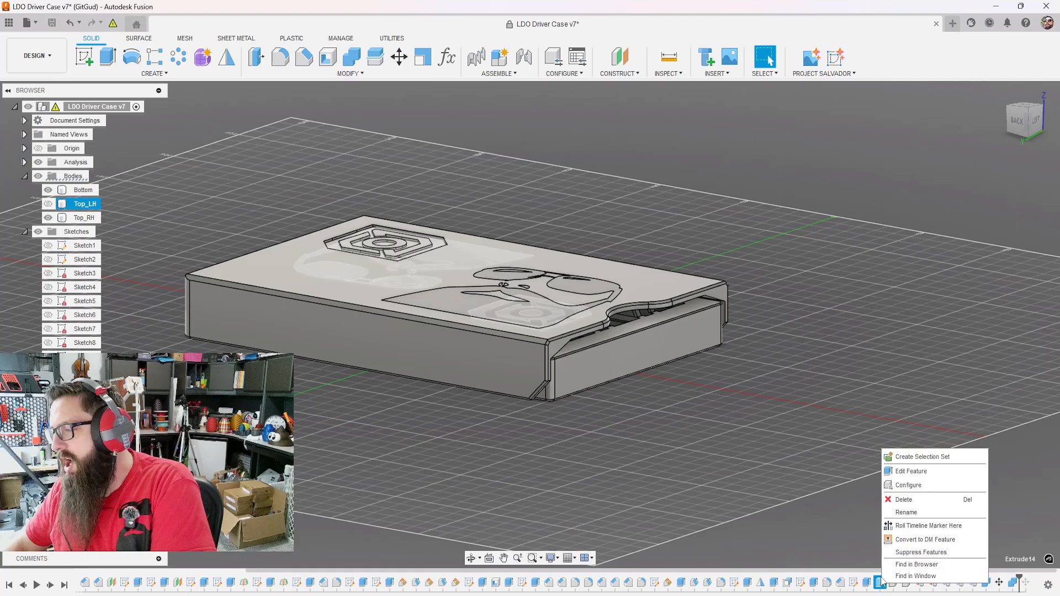
click(929, 526)
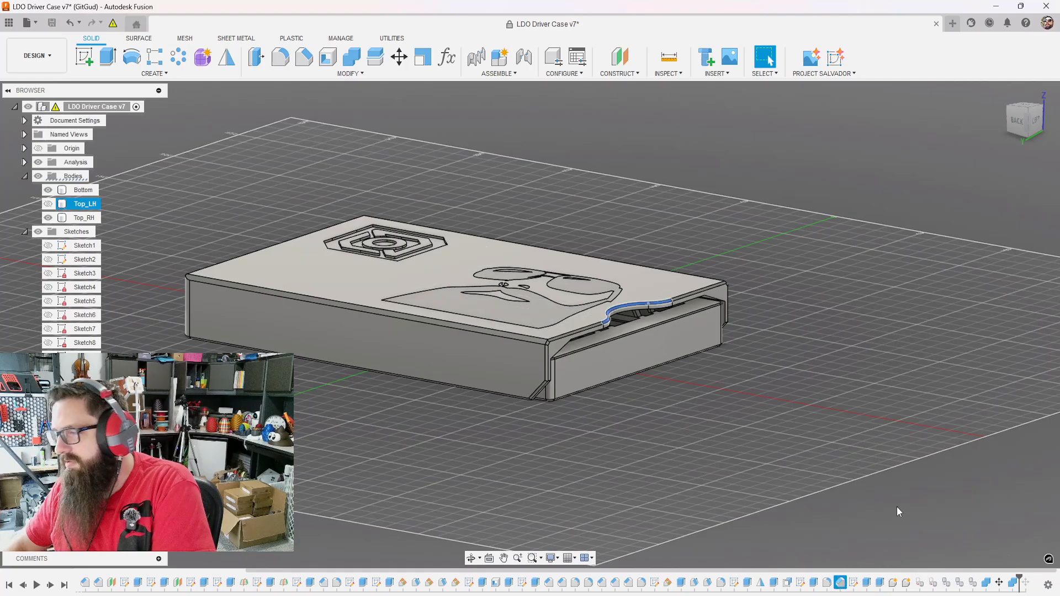
shift+middle_drag(626, 426, 658, 413)
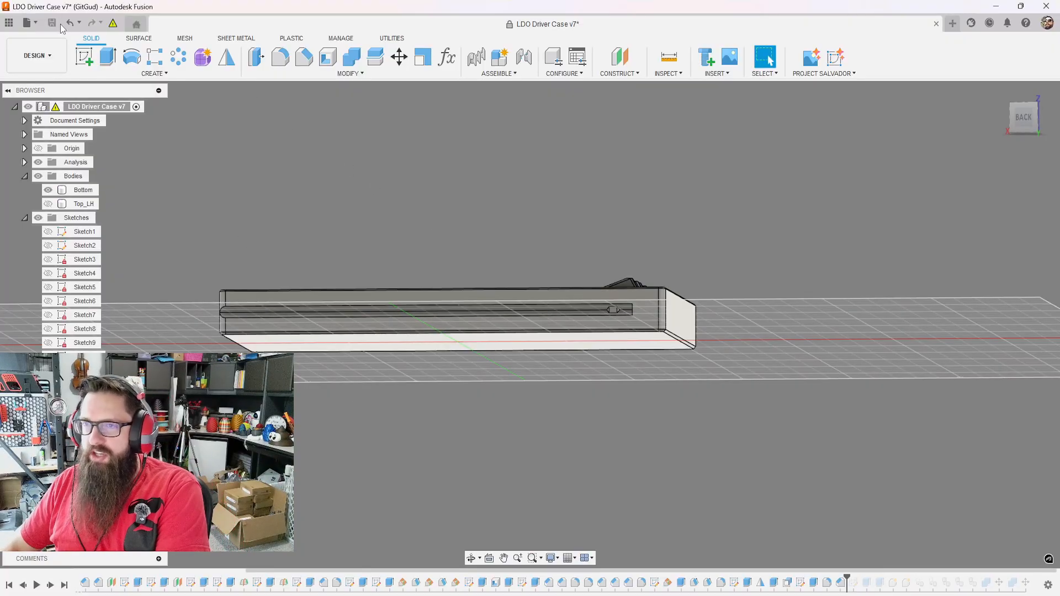
click(86, 59)
click(458, 318)
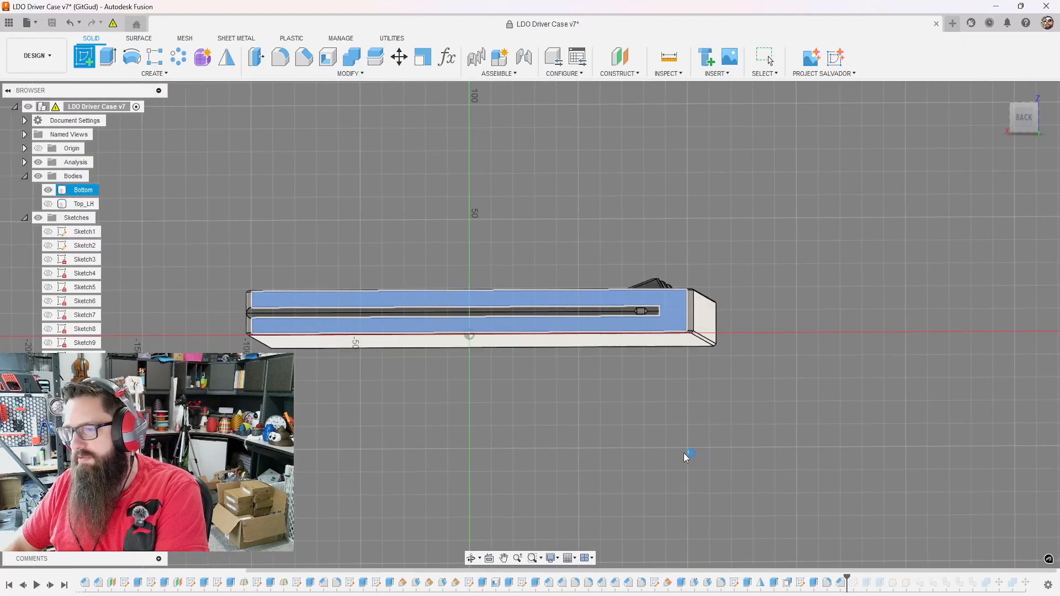
scroll(387, 276, up, 5)
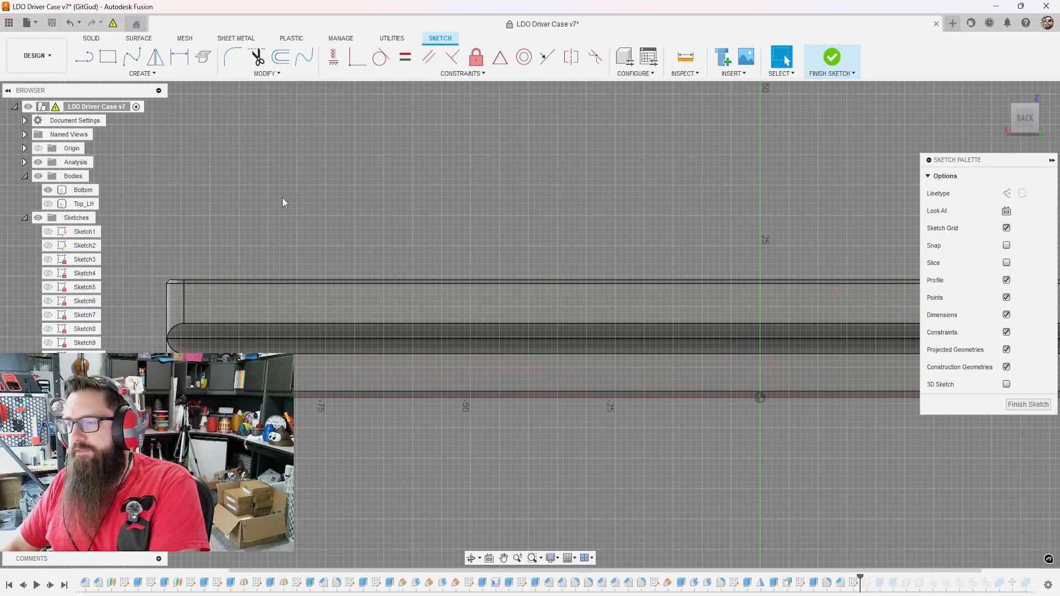
scroll(287, 216, down, 5)
scroll(346, 289, up, 3)
scroll(490, 321, down, 3)
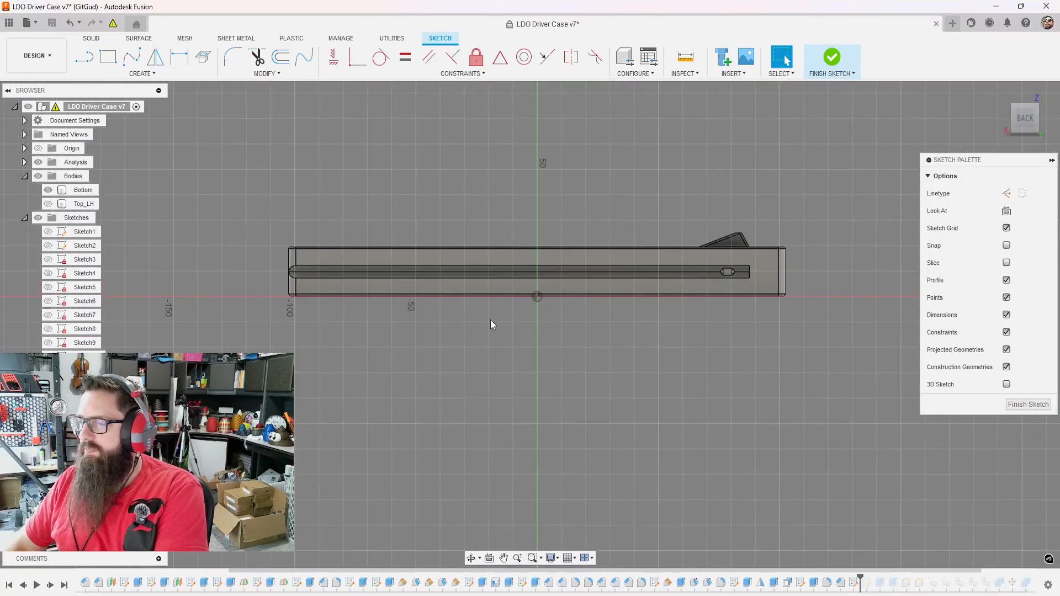
key(Escape)
- Start a sketch on the front long side face of the Bottom body
shift+middle_drag(389, 277, 594, 356)
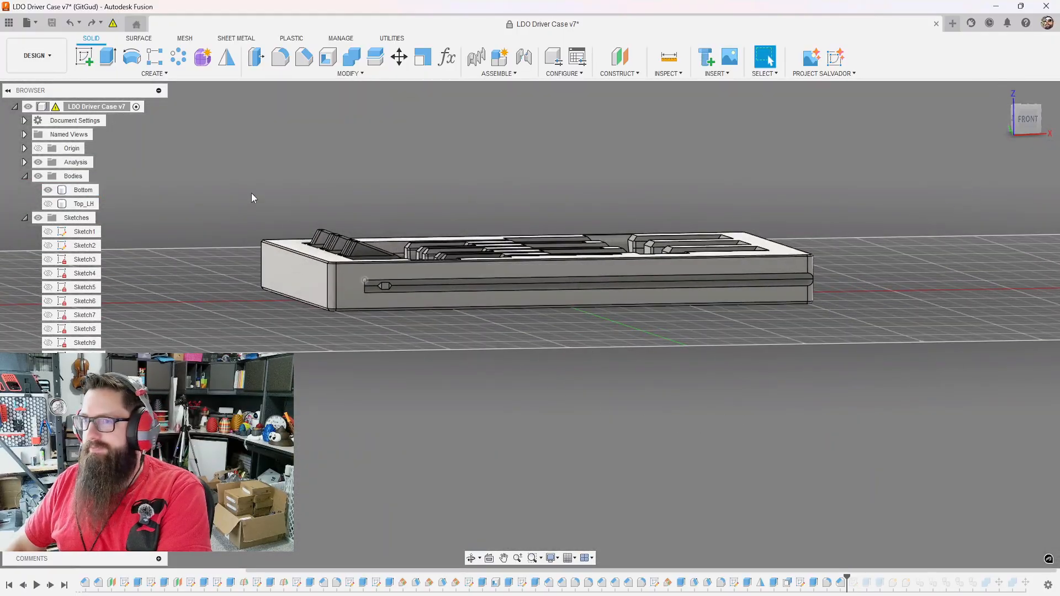
click(86, 56)
click(384, 301)
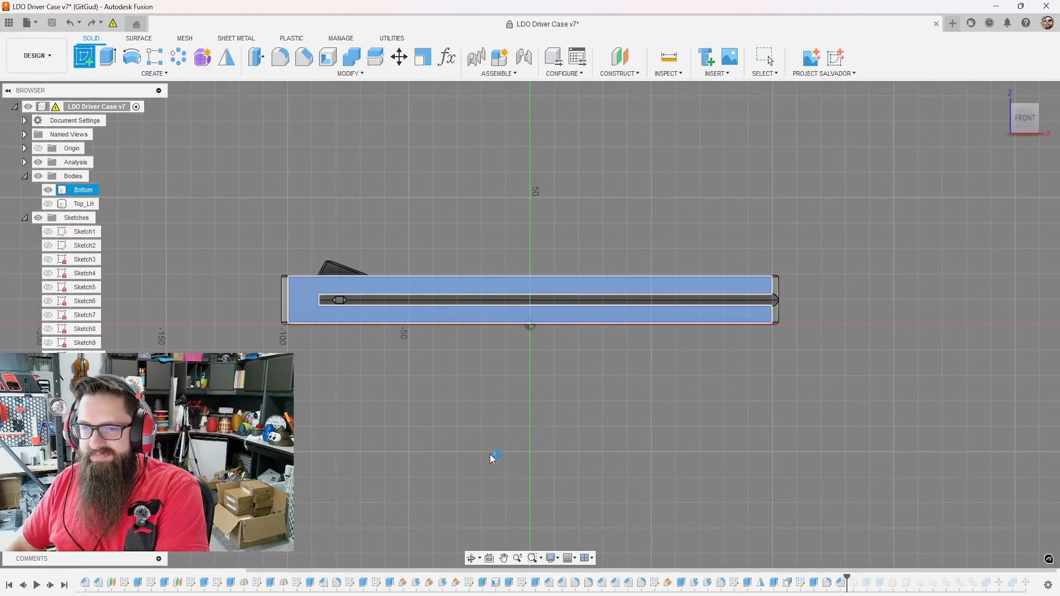
scroll(578, 282, up, 5)
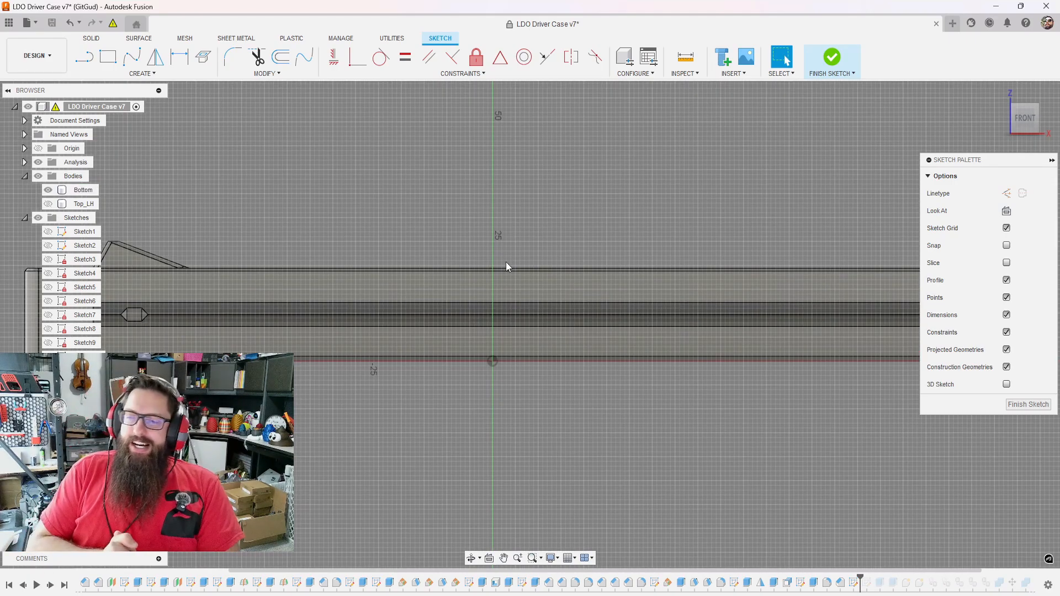
scroll(506, 262, down, 5)
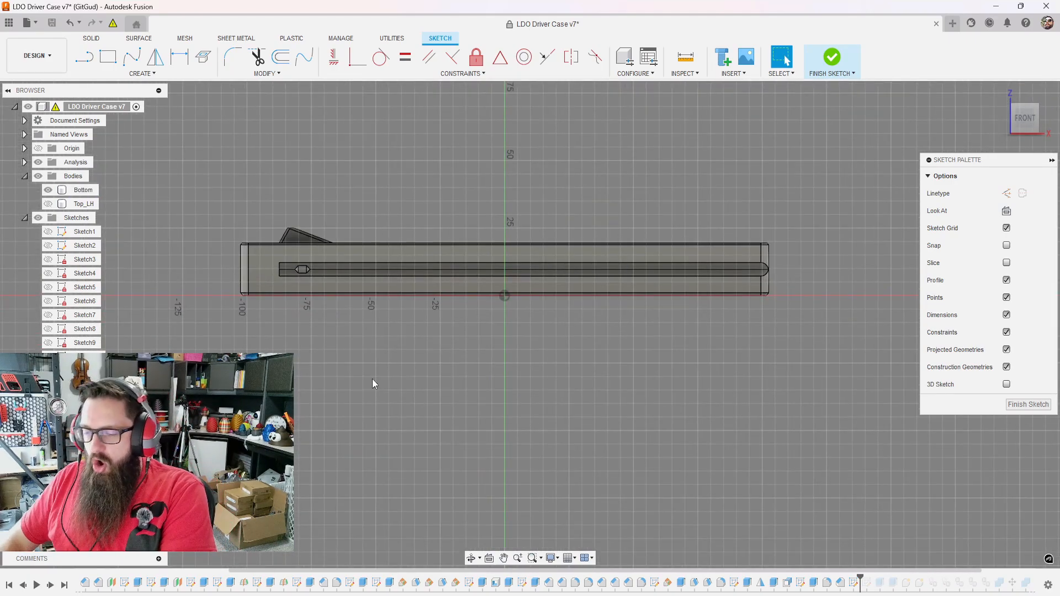
- Project the underside and the top face of Bottom into the sketch, and look straight at the sketch plane
key(p)
shift+middle_drag(373, 379, 339, 269)
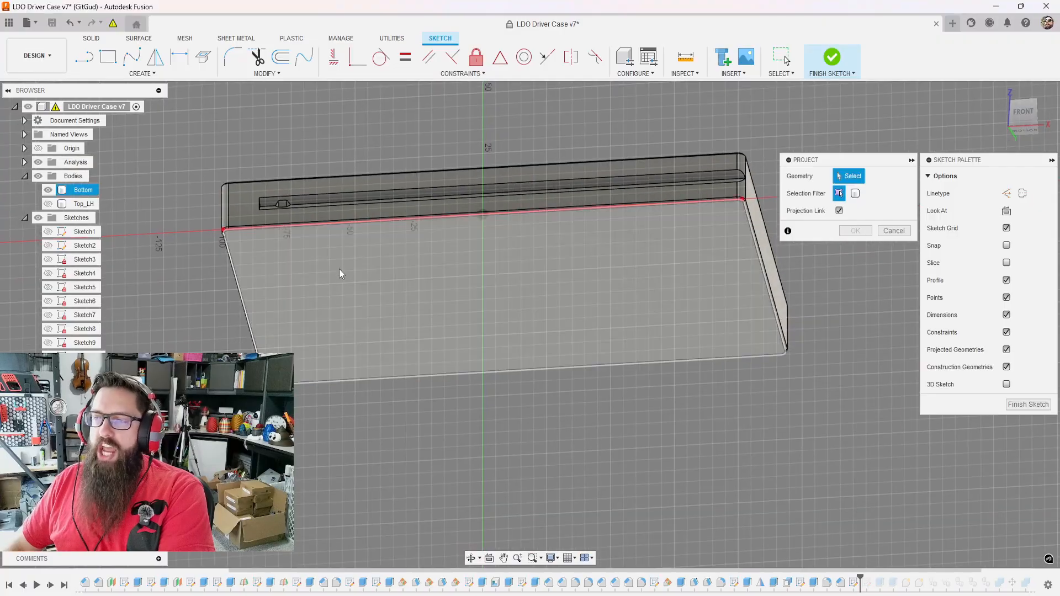
click(339, 270)
shift+middle_drag(415, 318, 283, 302)
click(258, 323)
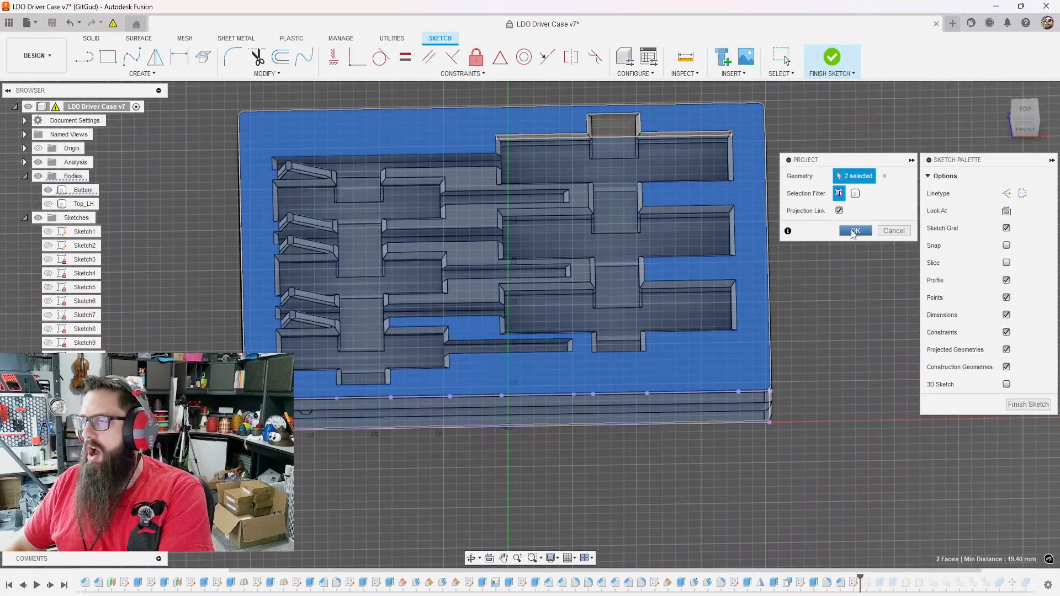
click(857, 232)
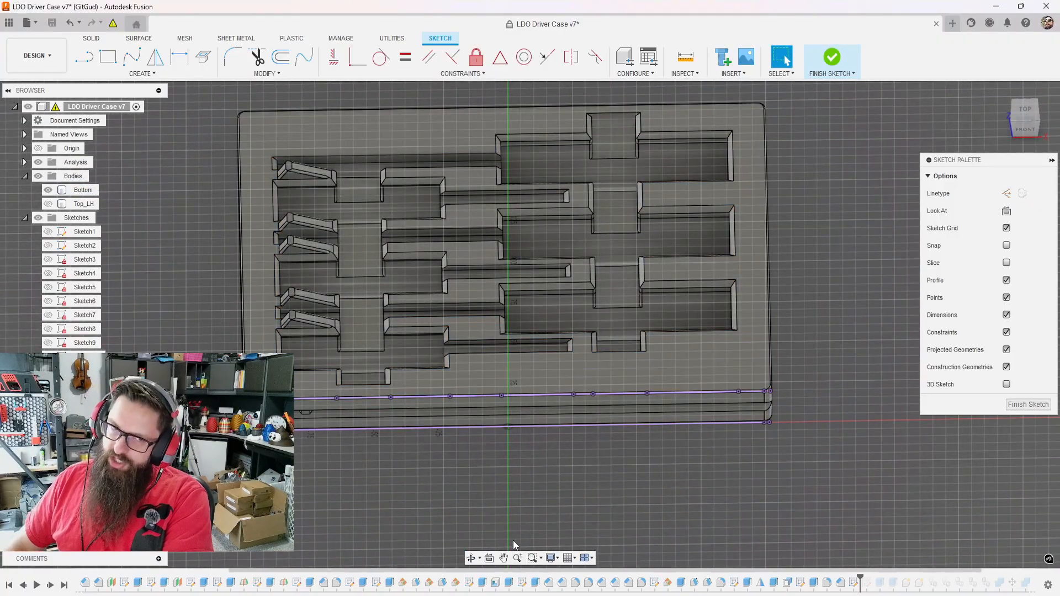
shift+middle_drag(517, 544, 520, 497)
click(1007, 210)
drag(1026, 113, 1034, 134)
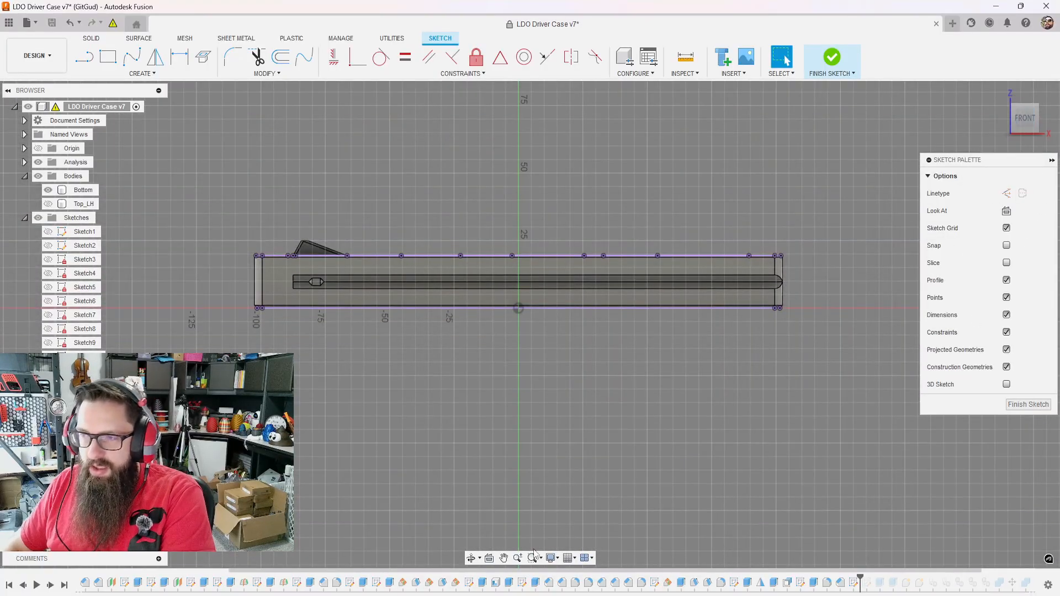
- Project the outer vertical edges at both ends of Bottom into the side-face sketch
scroll(396, 417, up, 3)
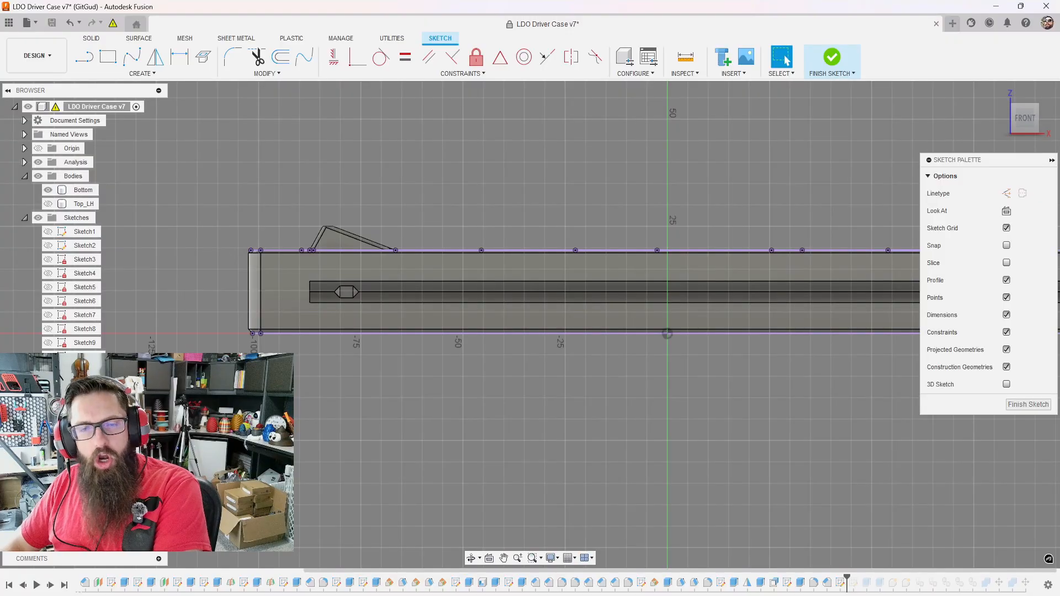
key(p)
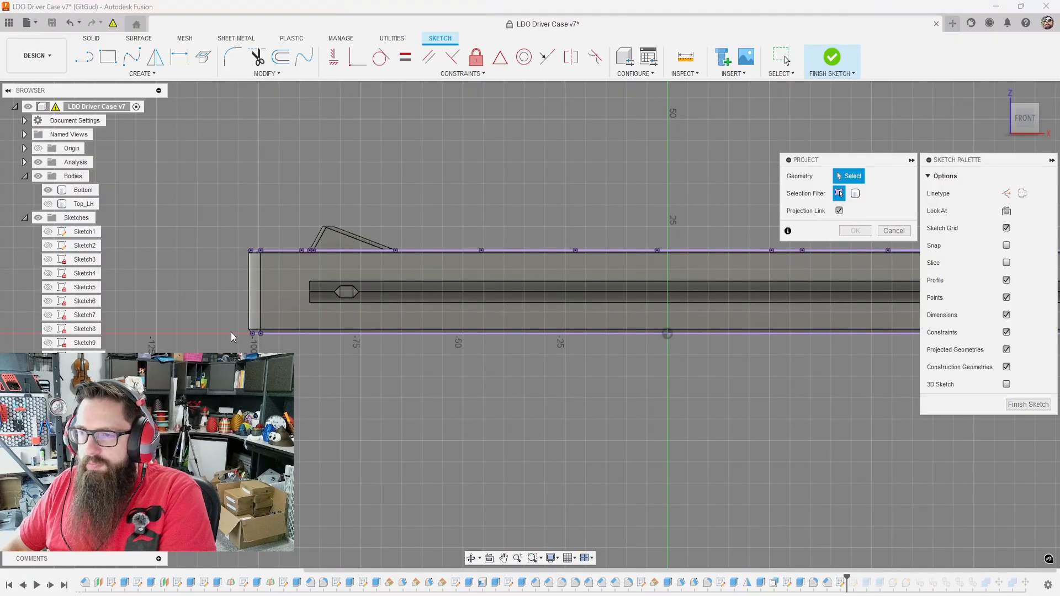
click(249, 307)
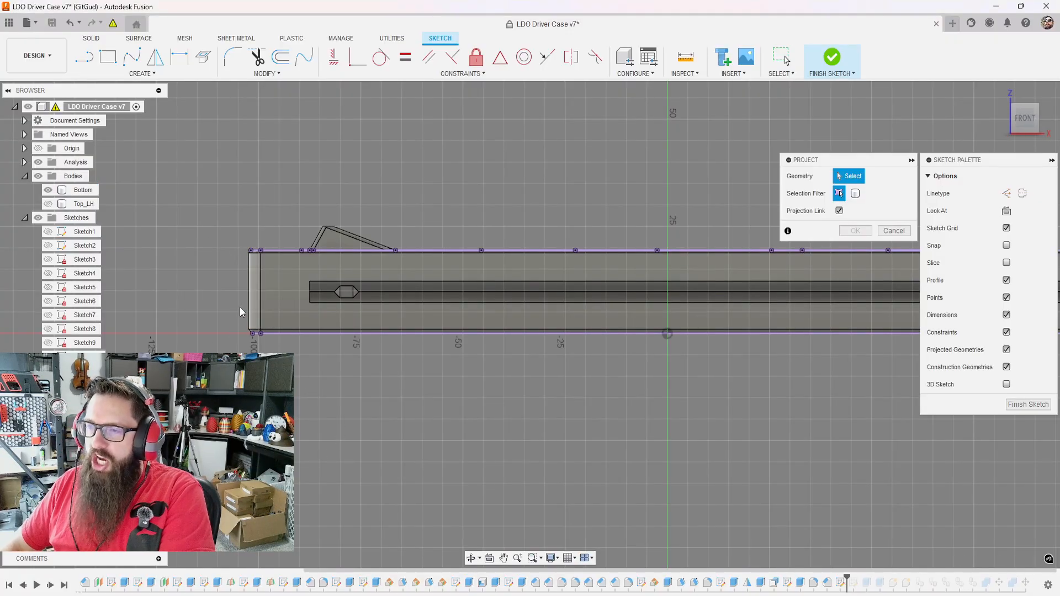
middle_drag(1022, 288, 501, 352)
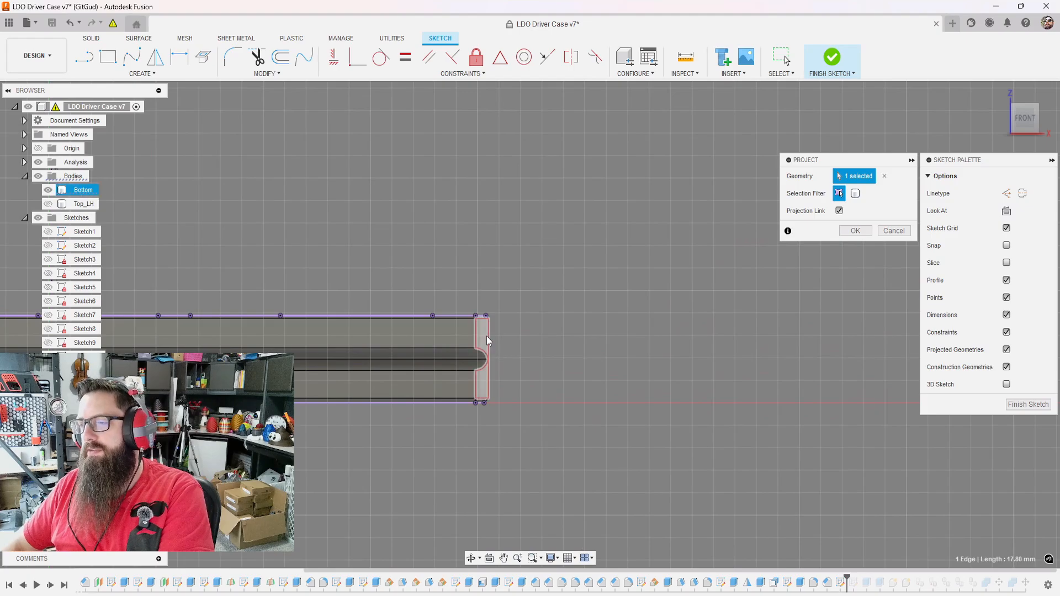
click(489, 334)
click(855, 231)
scroll(349, 449, down, 5)
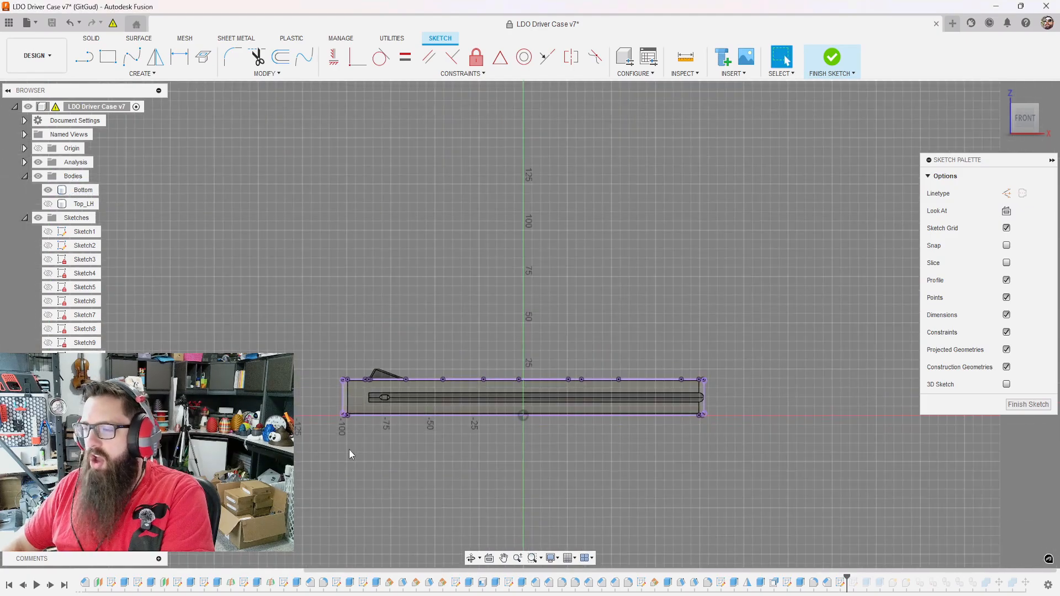
- Draw a three-line trapezoid standing on the projected bottom edge below the slot's closed end, its first slope at about 41°
scroll(323, 380, up, 5)
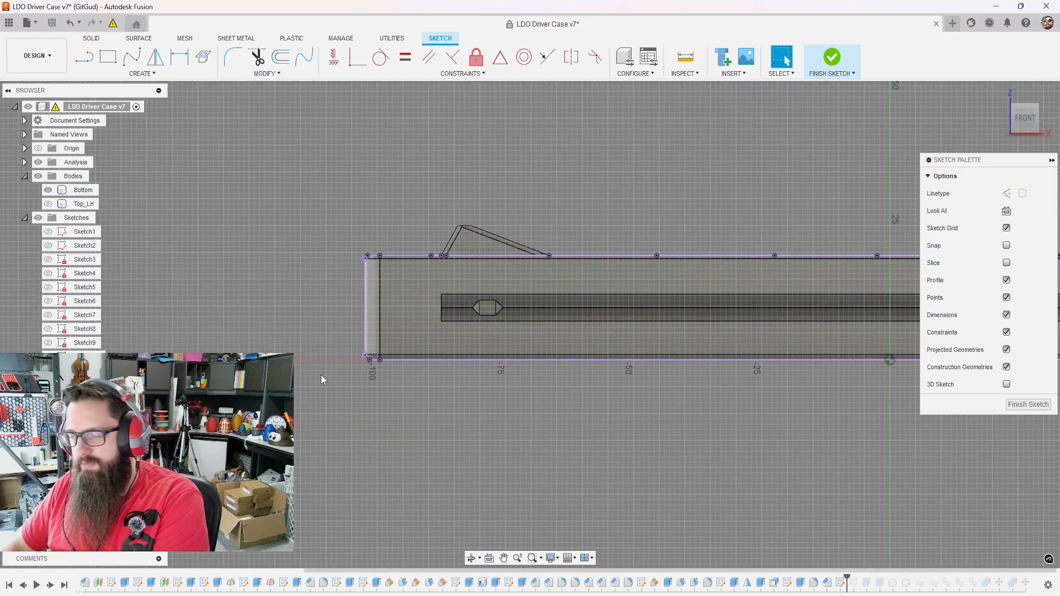
key(l)
scroll(445, 369, up, 4)
click(441, 356)
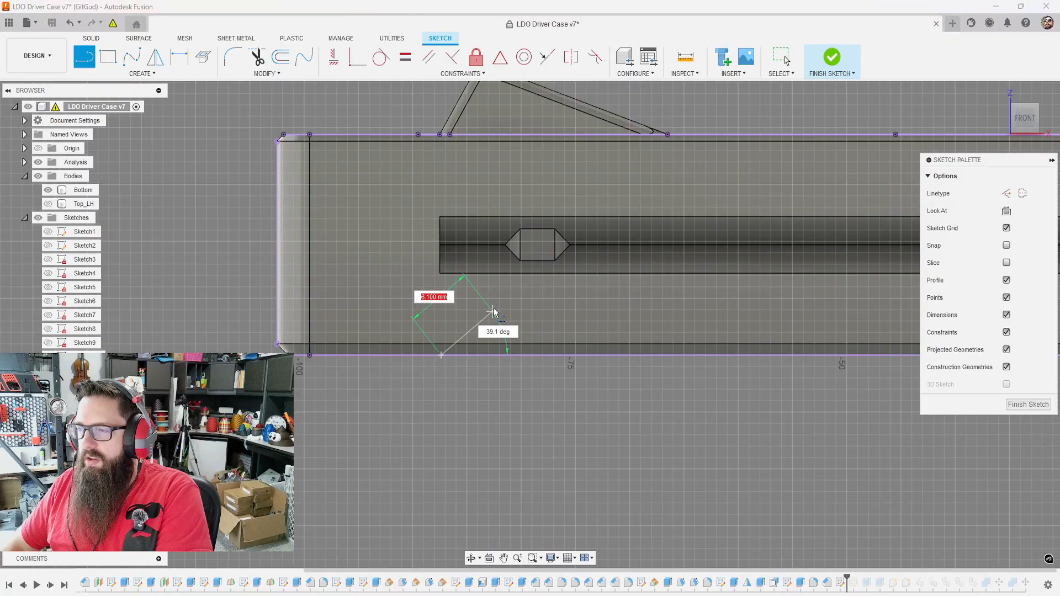
click(481, 320)
click(556, 319)
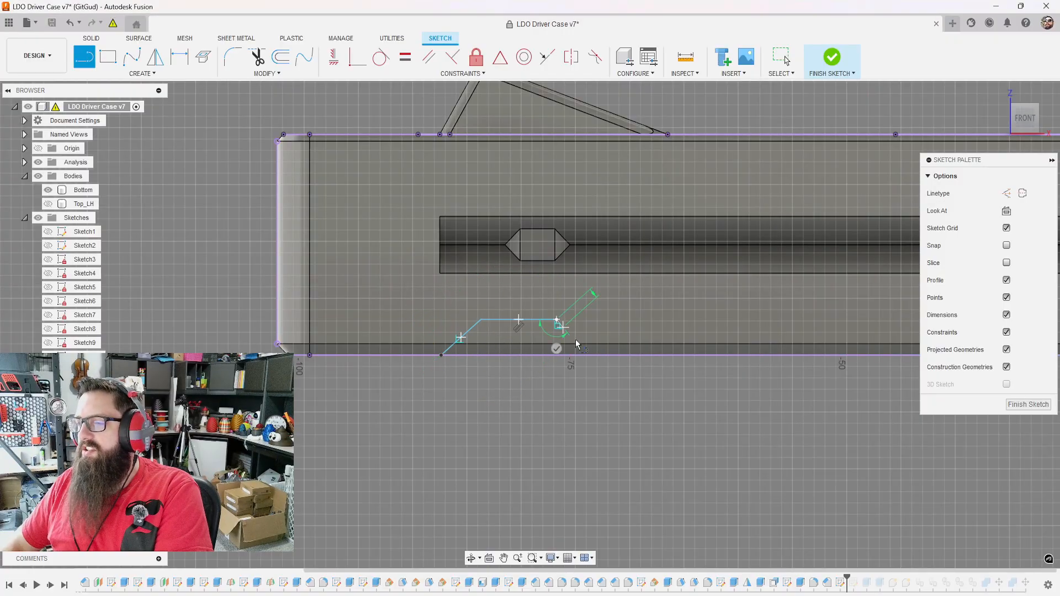
click(587, 355)
scroll(502, 433, down, 3)
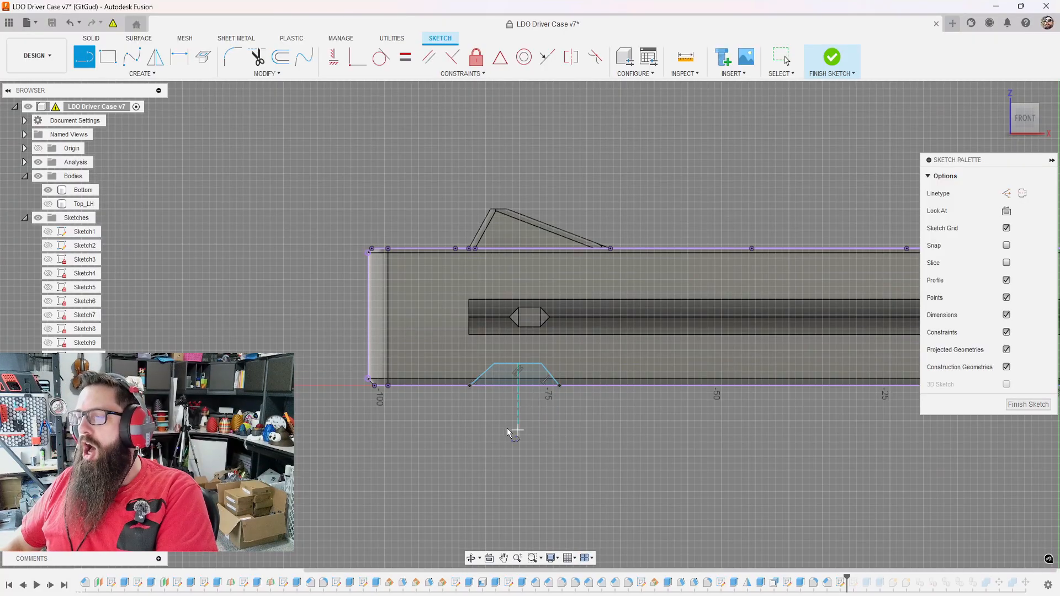
- Dimension the angle between the trapezoid's outer slanted line and the bottom edge as 45 degrees
scroll(508, 433, up, 5)
key(d)
click(476, 327)
click(482, 351)
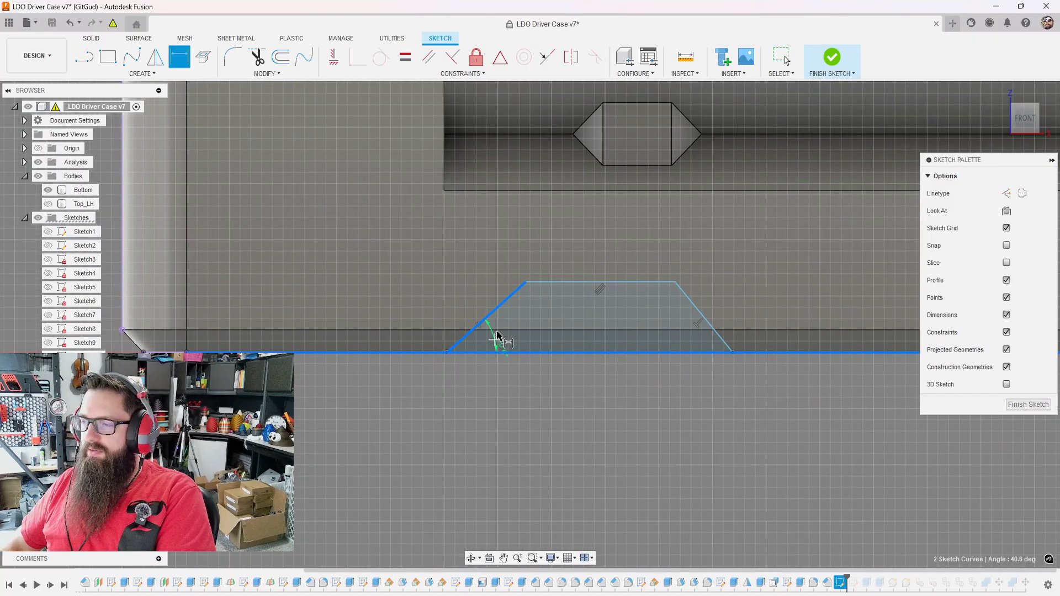
click(497, 335)
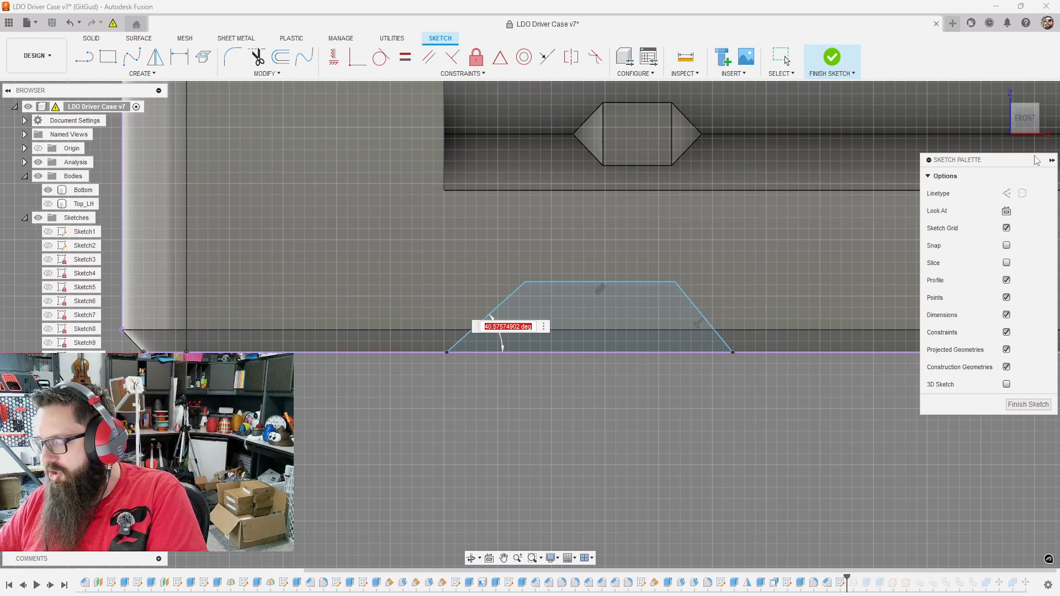
text(45)
key(Return)
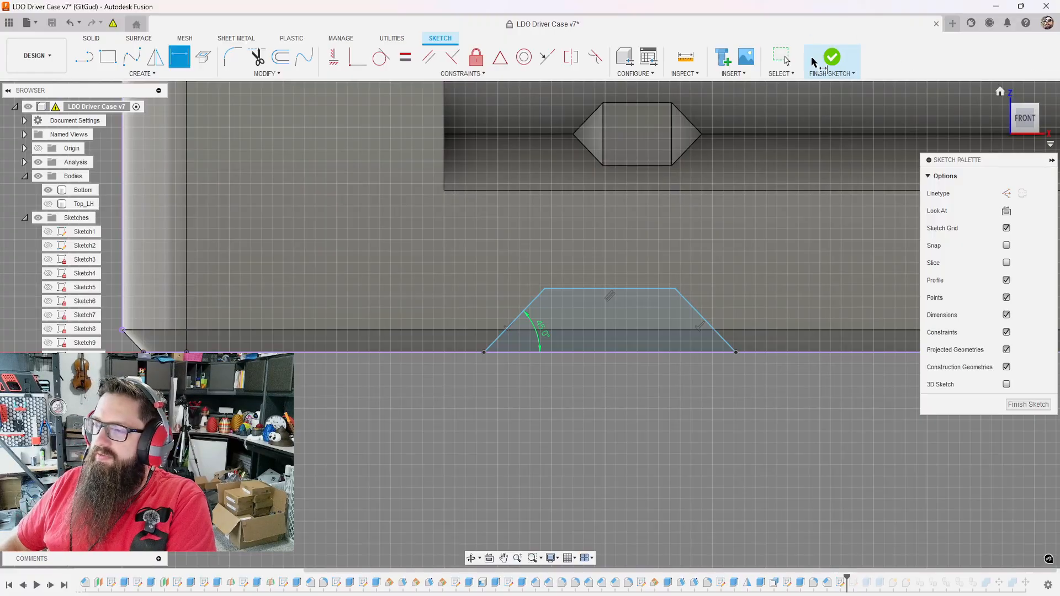
- Set the distance from the case's nearest vertical end edge to the trapezoid's nearest base corner to 15 mm
scroll(751, 380, down, 3)
scroll(538, 390, up, 3)
click(637, 354)
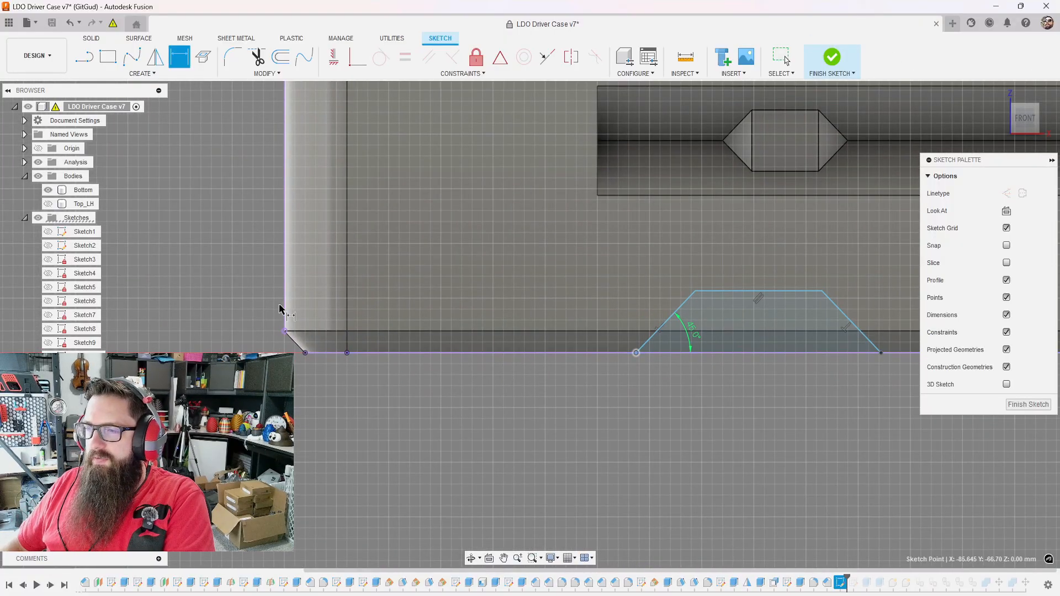
click(286, 310)
click(497, 317)
text(15)
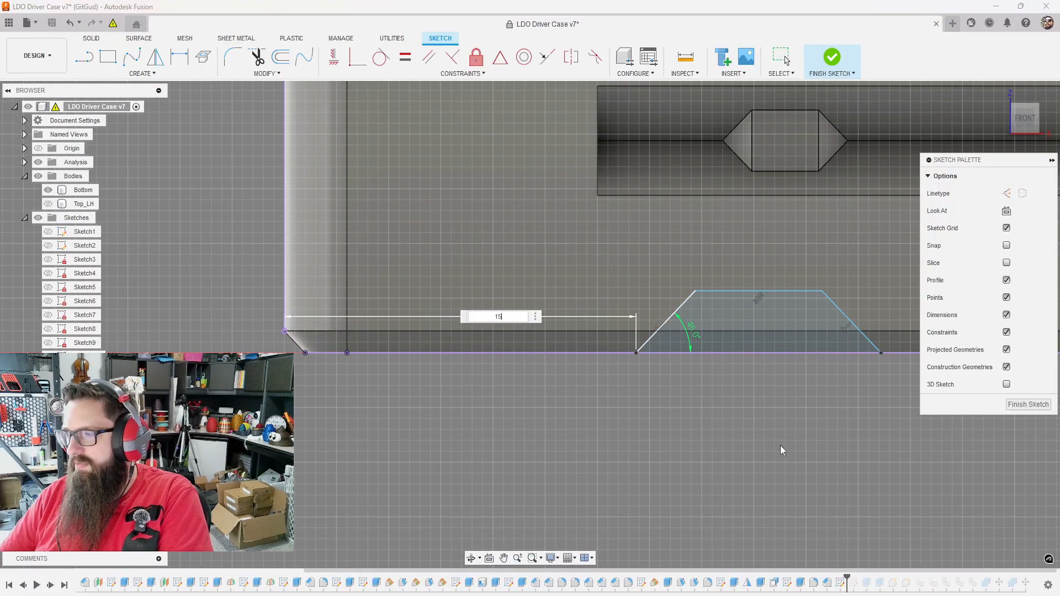
key(Return)
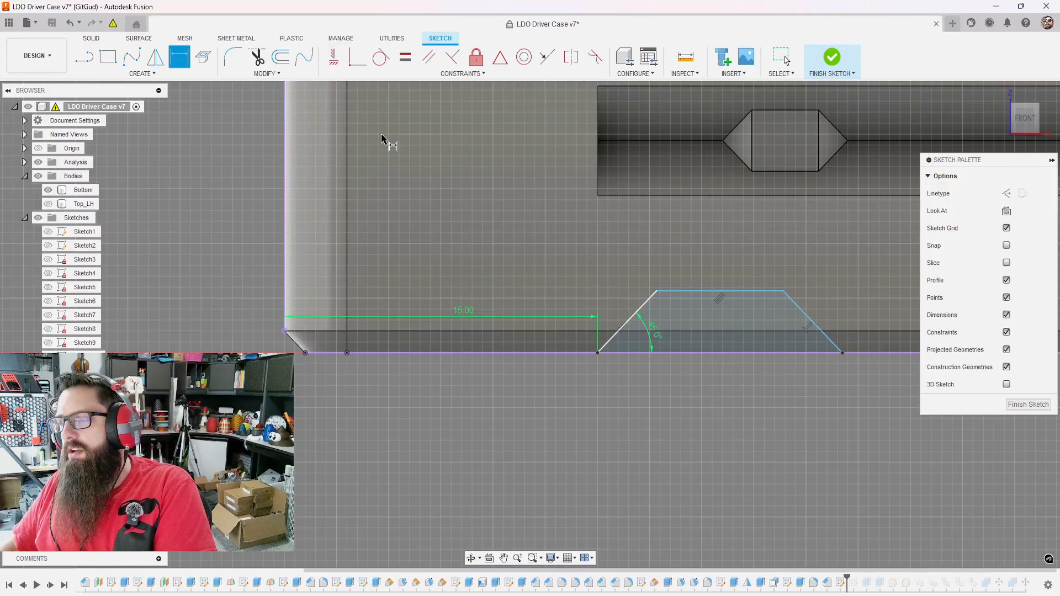
- Dimension the trapezoid's base width between its two lower corners as 20 mm
middle_drag(390, 138, 678, 322)
click(269, 205)
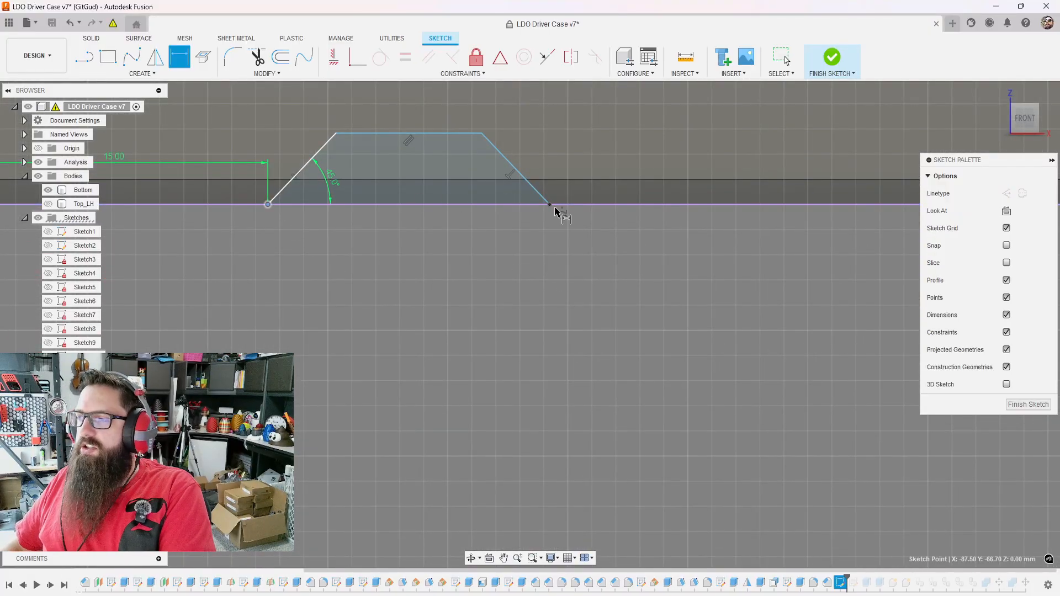
click(550, 205)
click(553, 257)
text(20)
key(Return)
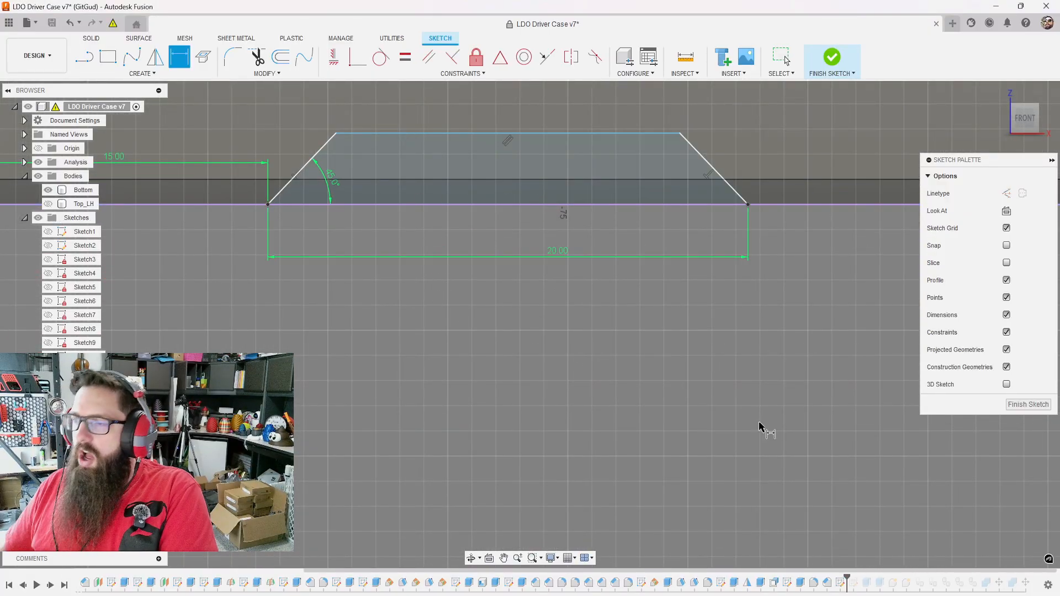
- Set the trapezoid's height between its upper line and the bottom edge to 5 mm
scroll(481, 374, down, 2)
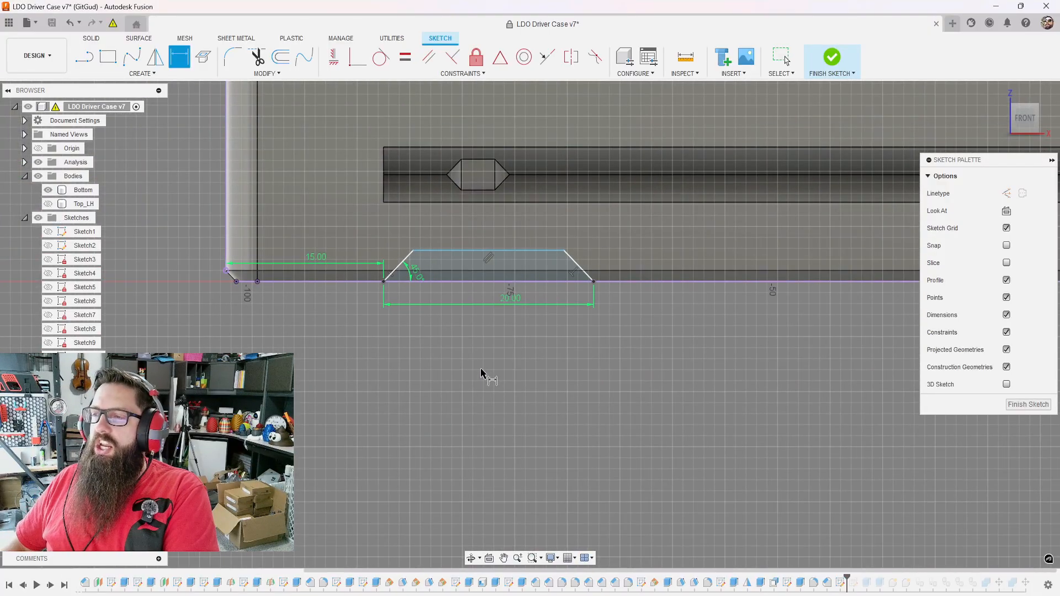
click(435, 251)
click(440, 283)
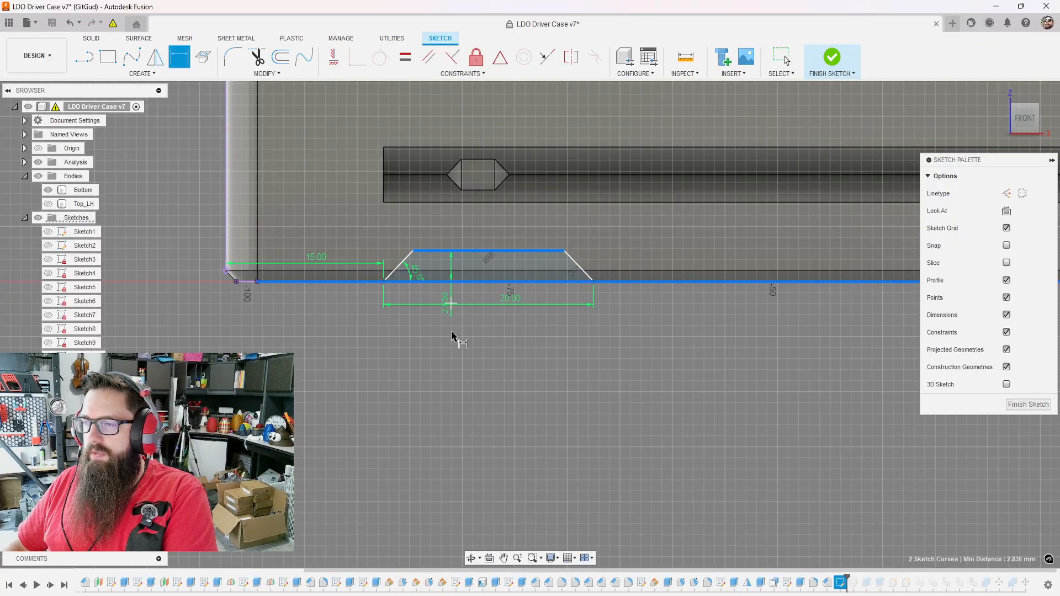
click(452, 335)
text(5)
key(Return)
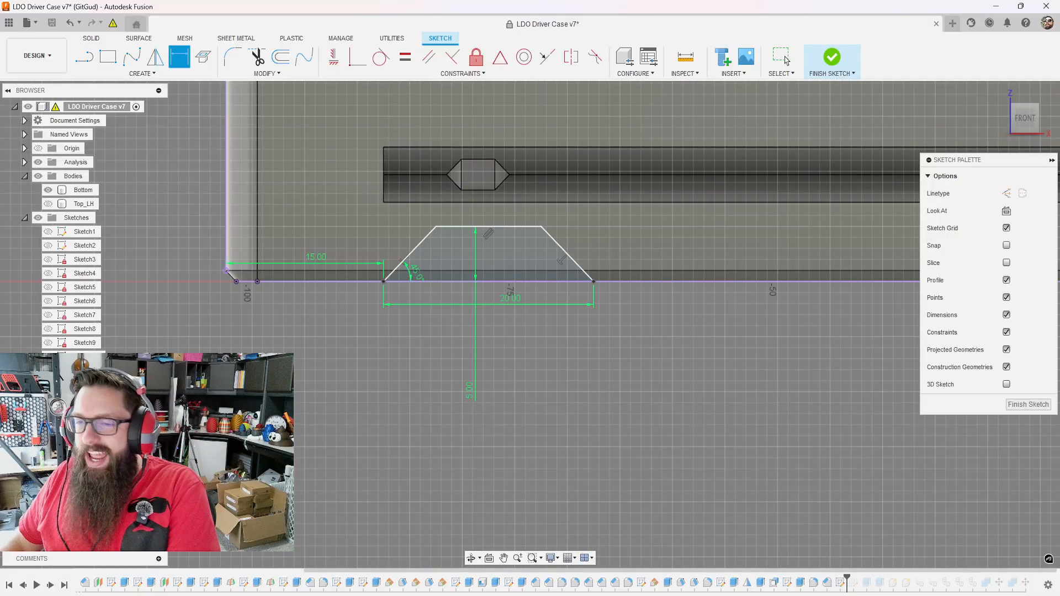
scroll(509, 298, down, 6)
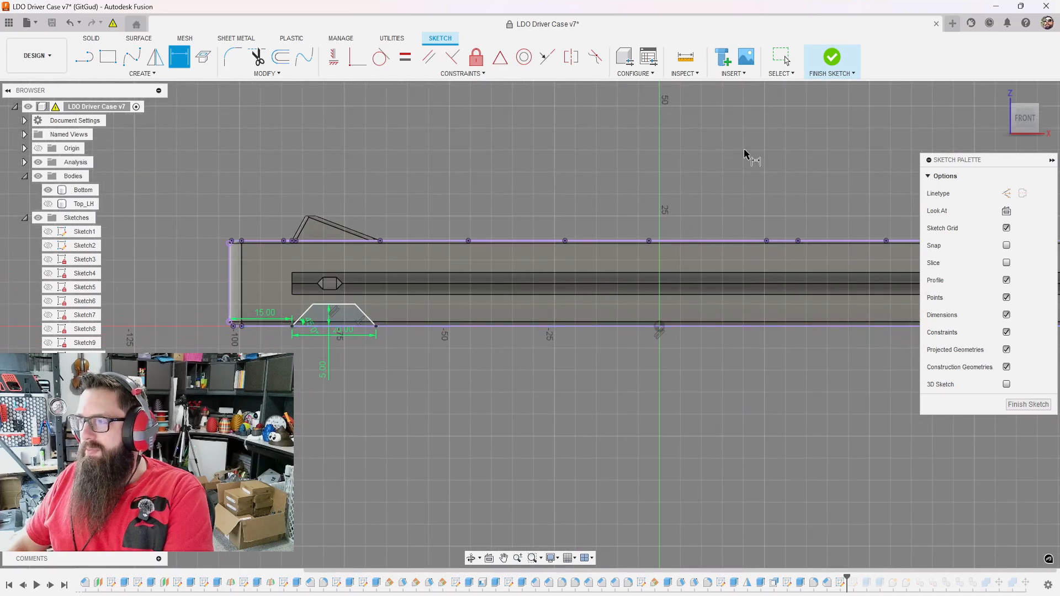
- Finish the sketch and extrude the trapezoid profile with To Object extent to the opposite long side face, cutting a channel through the bottom
click(832, 57)
key(e)
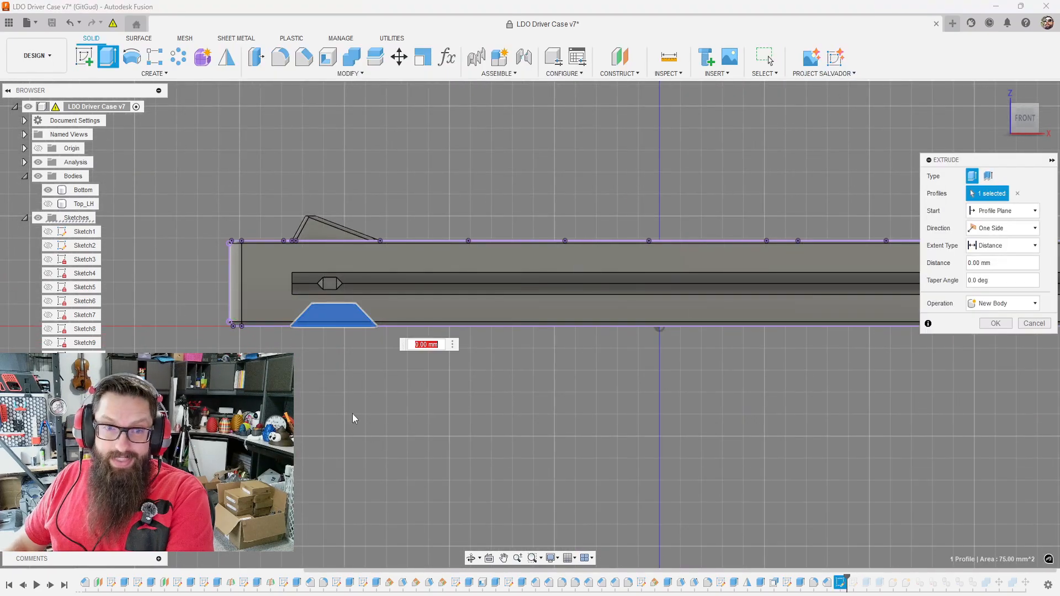
scroll(320, 380, down, 2)
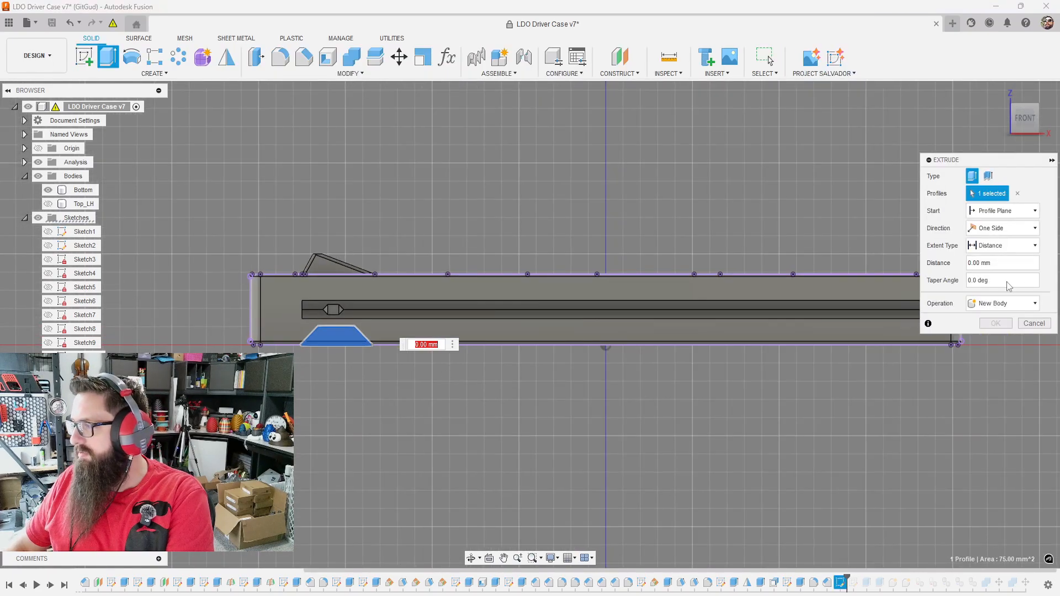
click(1003, 245)
click(989, 267)
shift+middle_drag(417, 355, 793, 341)
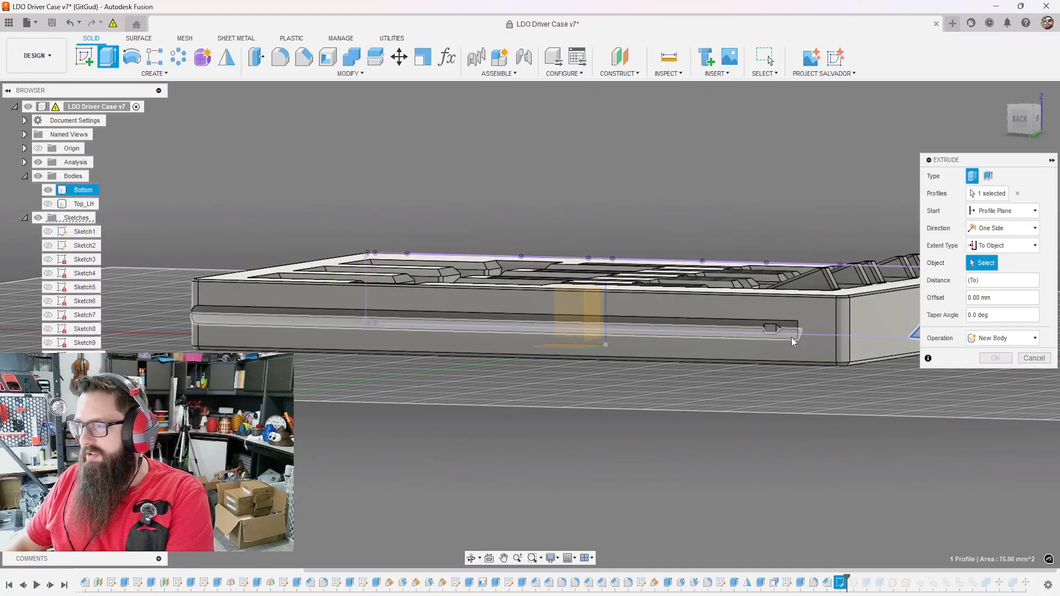
click(792, 340)
click(995, 392)
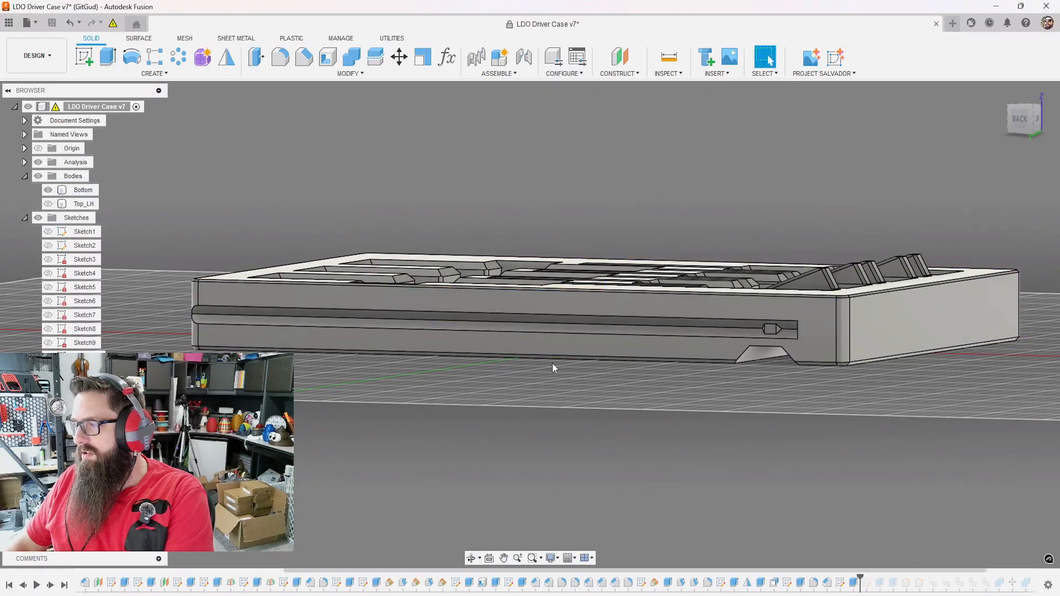
- Chamfer the three trapezoid edges at both ends of the channel with an equal distance of 1 mm
shift+middle_drag(554, 367, 839, 404)
scroll(438, 411, up, 3)
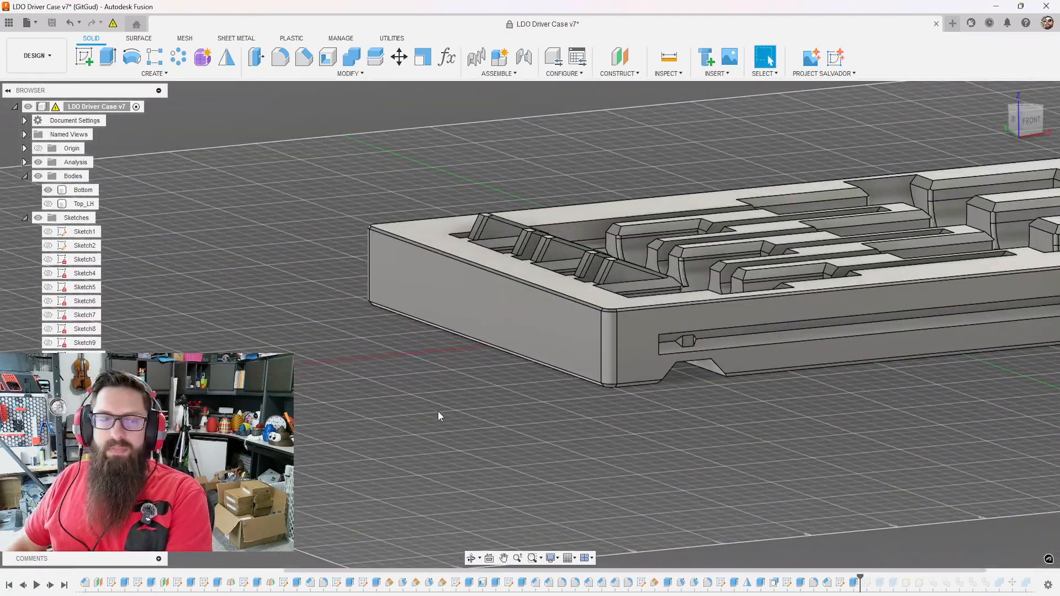
middle_drag(351, 353, 141, 354)
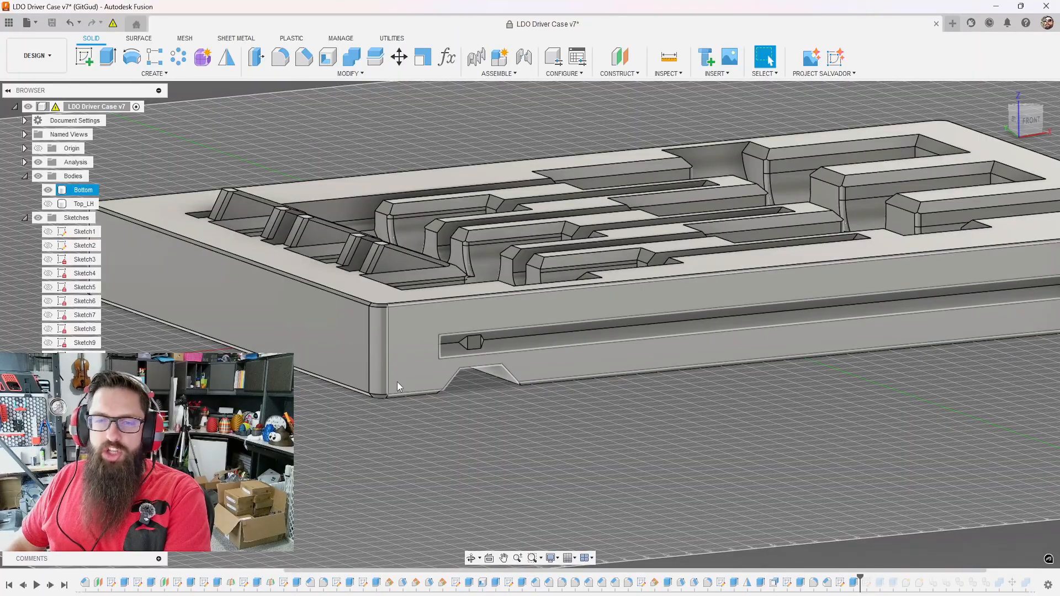
key(shift+c)
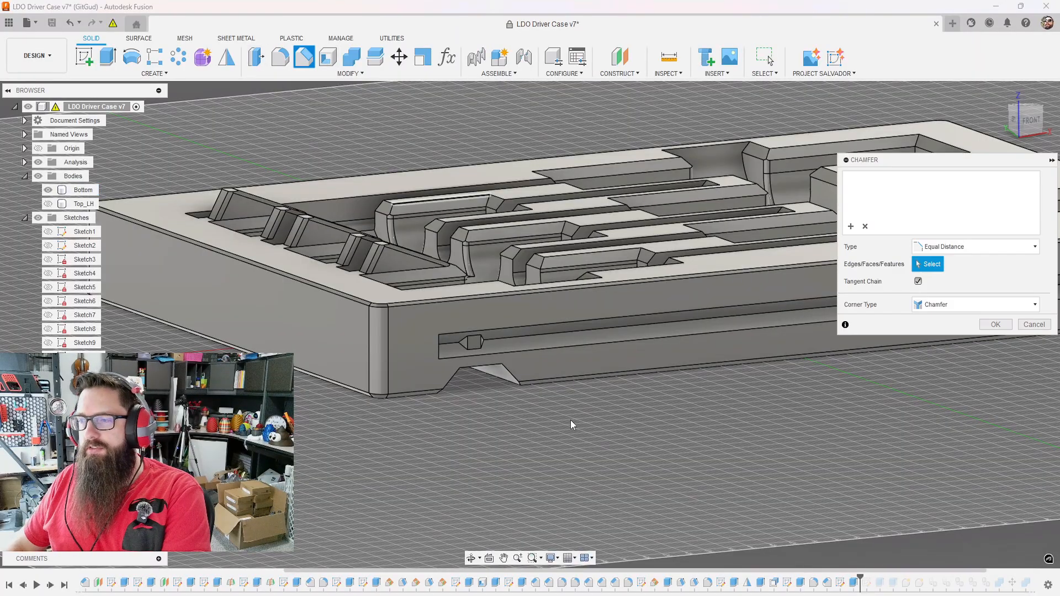
scroll(552, 403, up, 4)
click(513, 350)
click(467, 330)
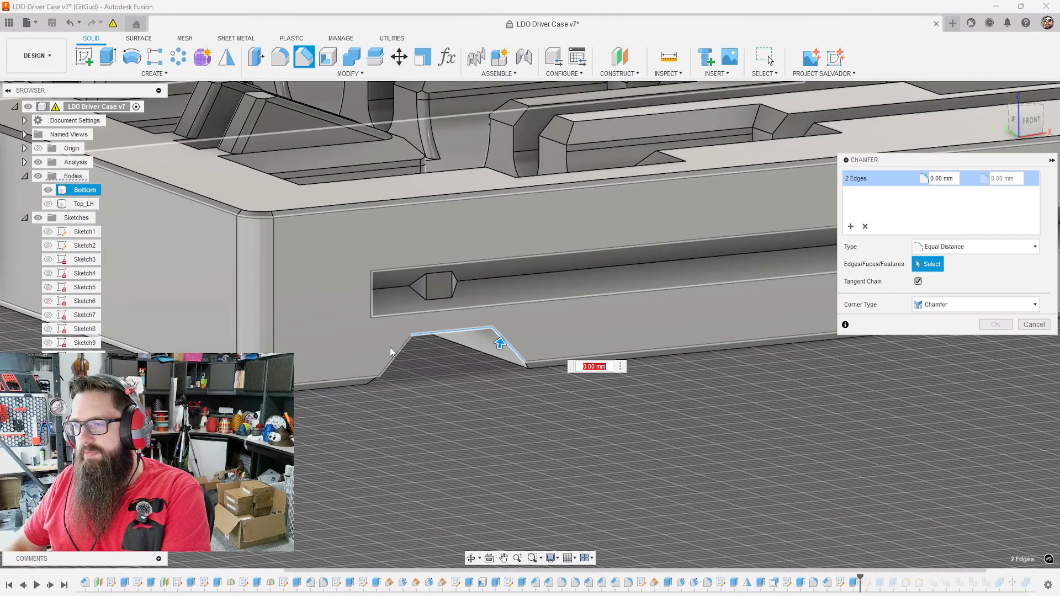
click(401, 352)
scroll(479, 379, down, 5)
shift+middle_drag(479, 379, 757, 457)
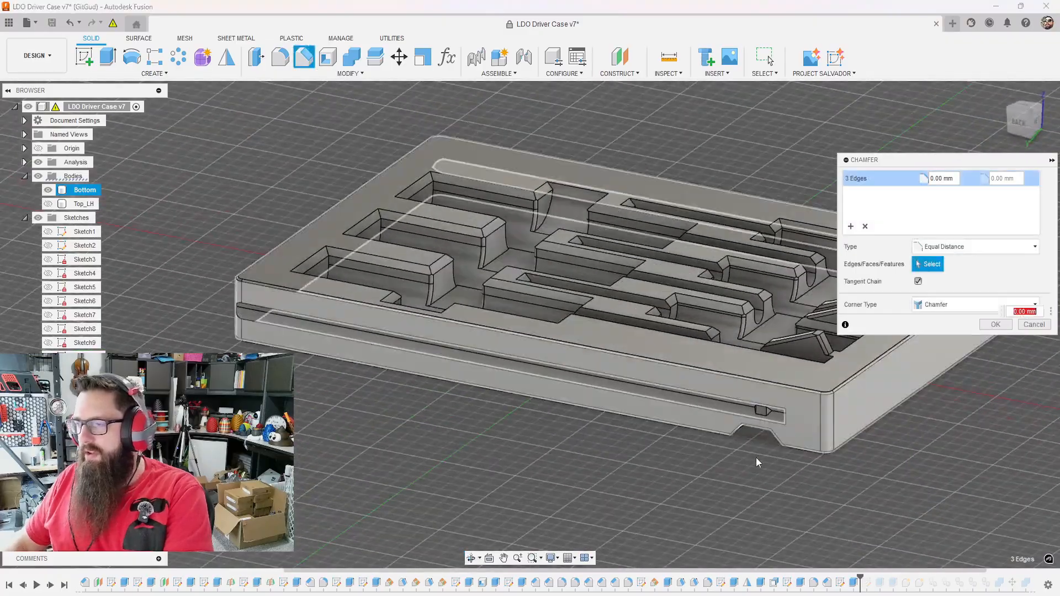
scroll(764, 378, up, 5)
click(763, 378)
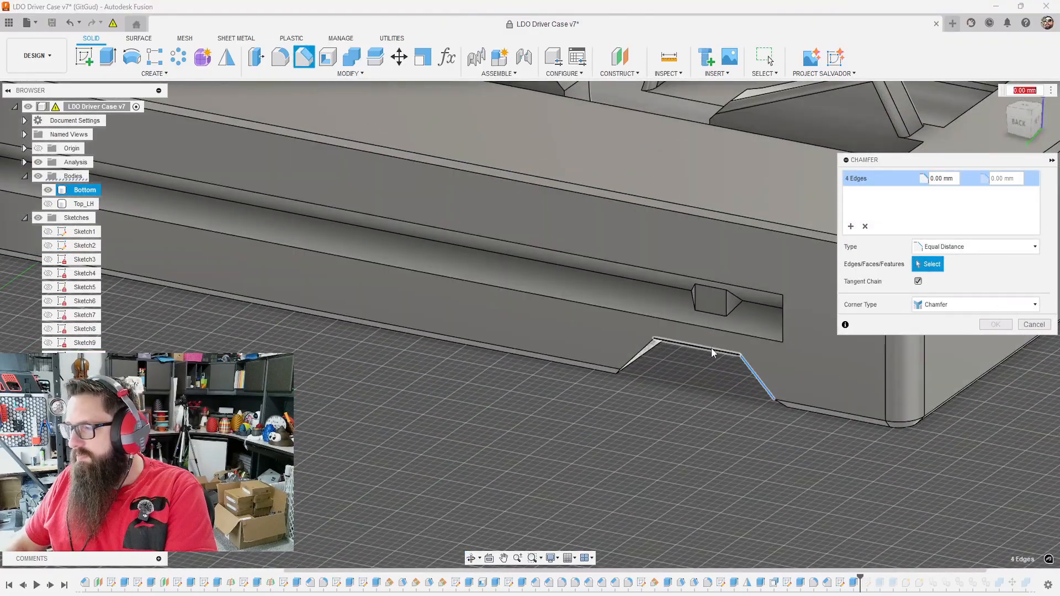
click(644, 351)
text(1)
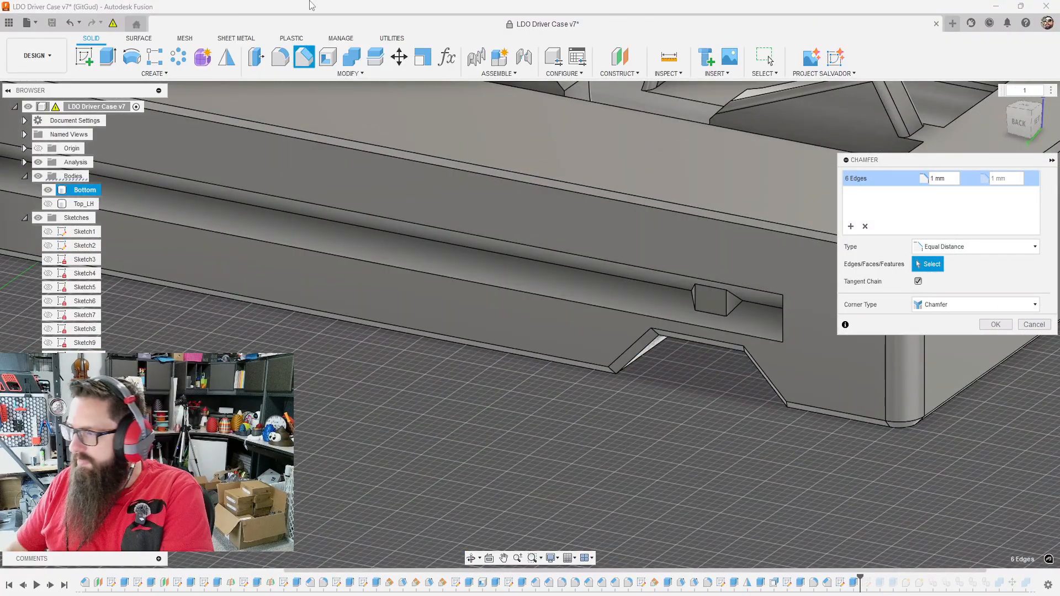
key(Return)
- Set up a feature mirror of the channel's extrude and chamfer across the vertical origin plane midway along the case's length
scroll(471, 300, down, 4)
scroll(644, 343, down, 3)
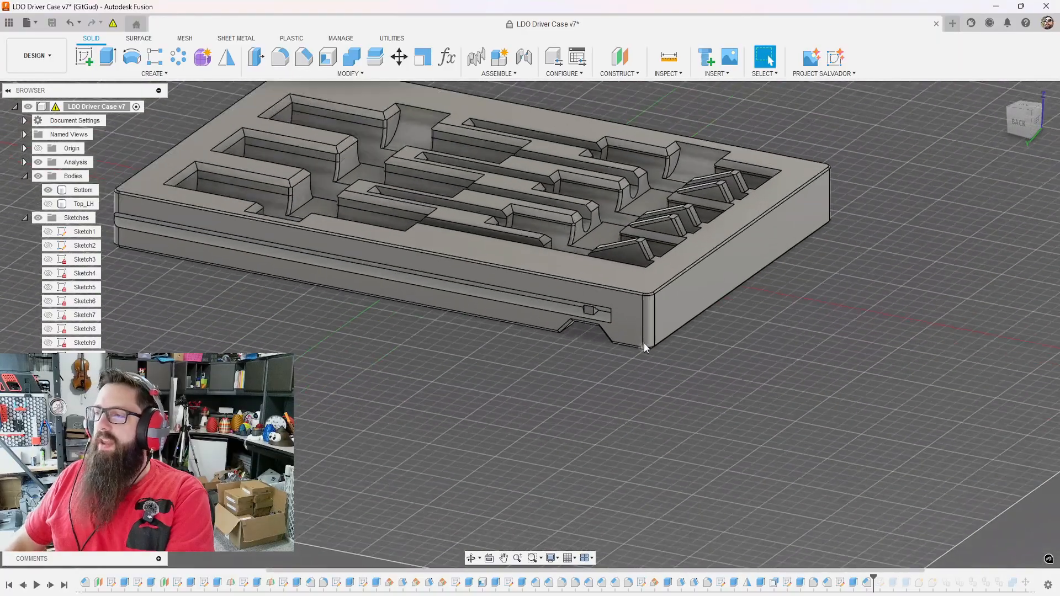
shift+middle_drag(644, 343, 704, 366)
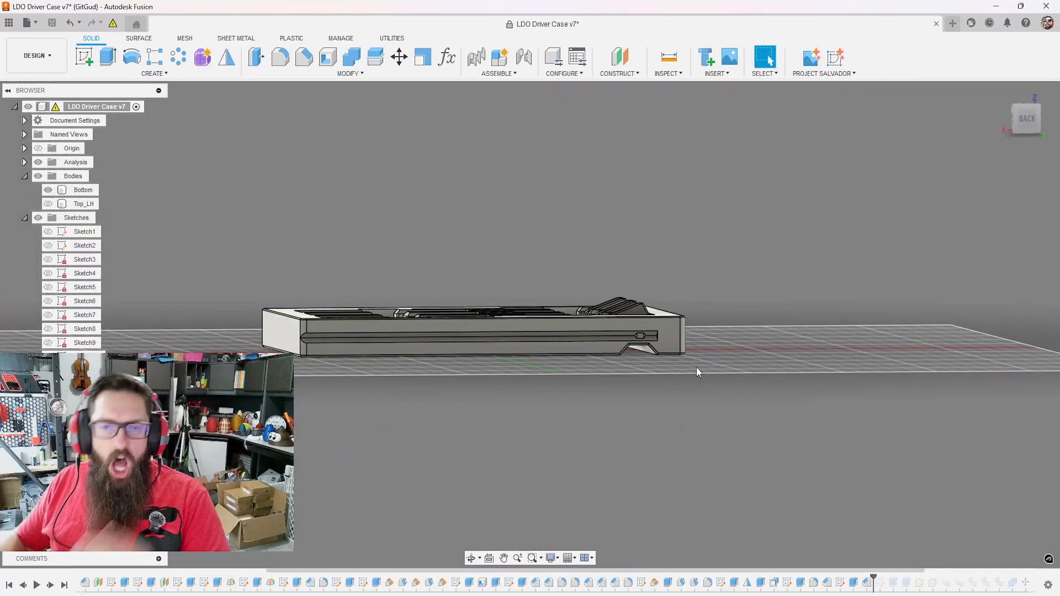
scroll(751, 326, down, 2)
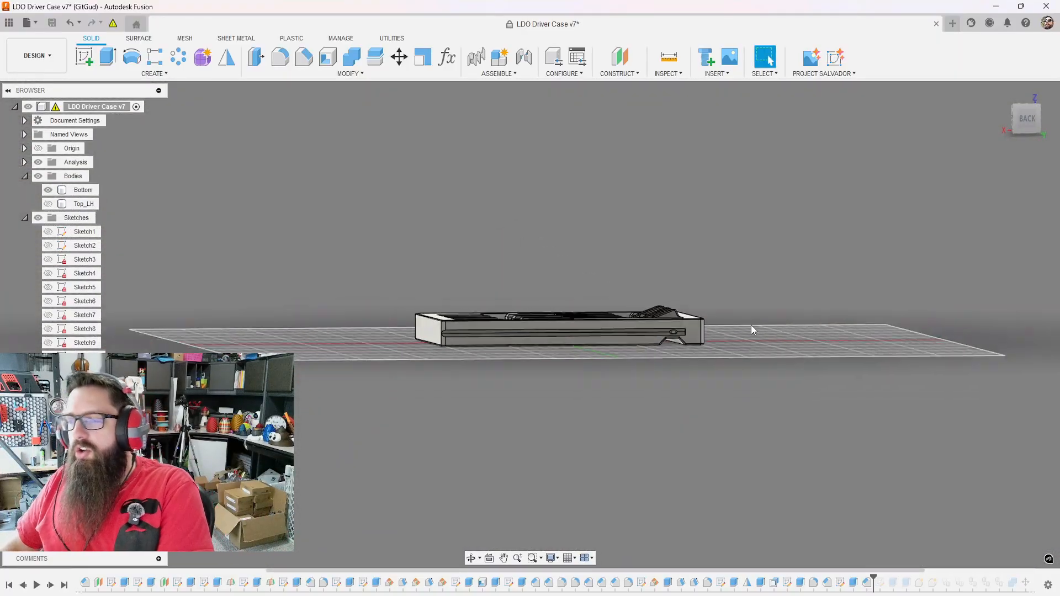
scroll(605, 334, up, 4)
click(227, 58)
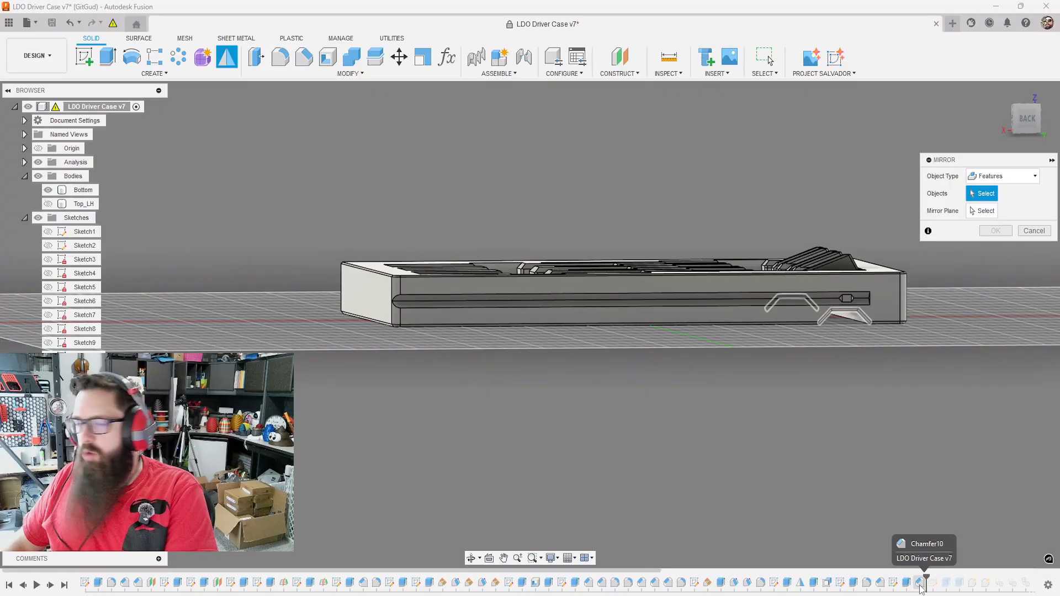
click(915, 583)
click(907, 583)
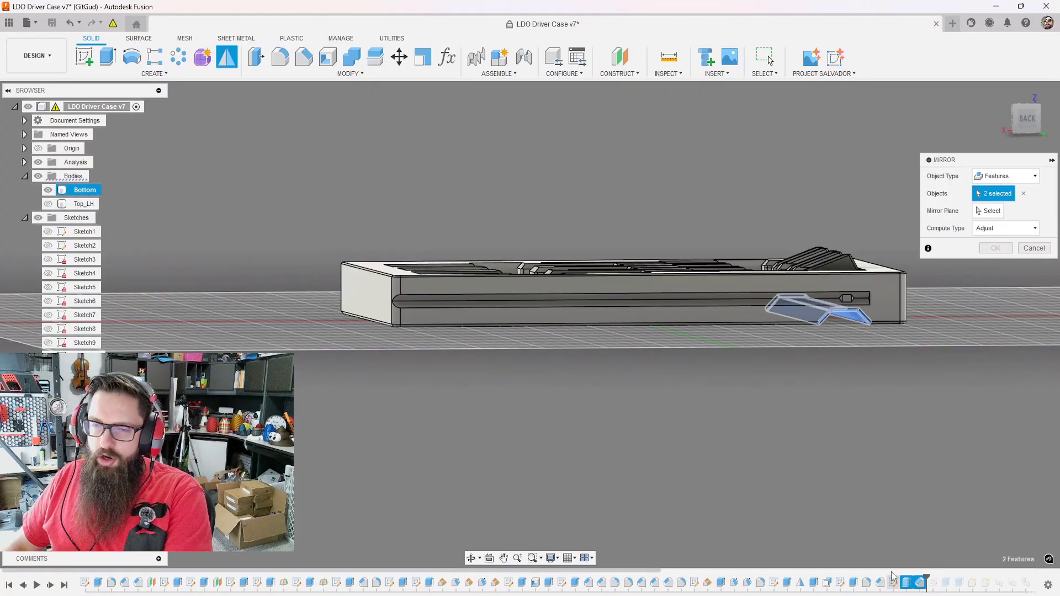
click(1006, 214)
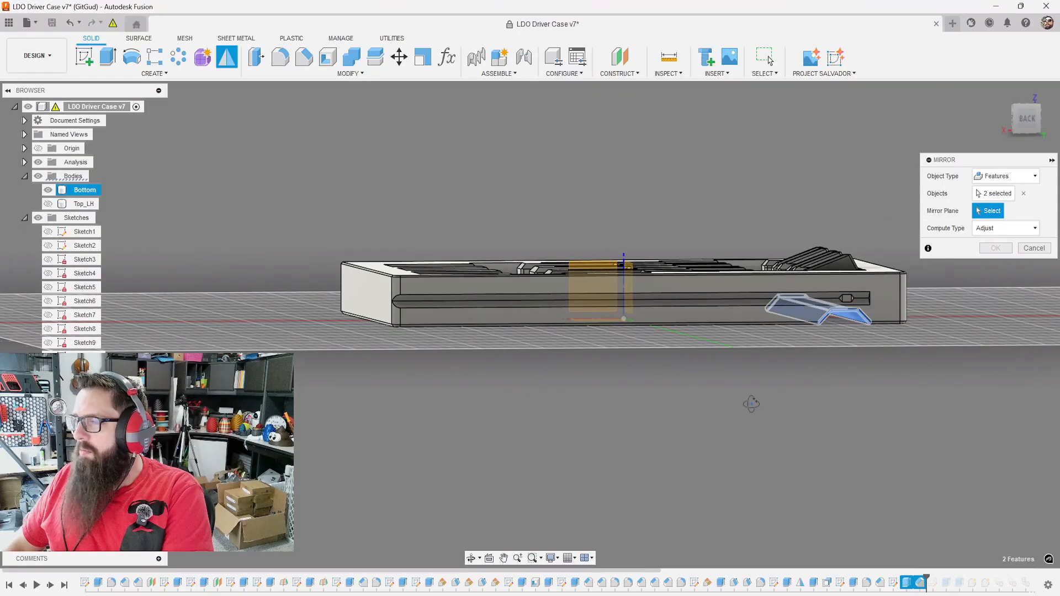
shift+middle_drag(753, 402, 690, 419)
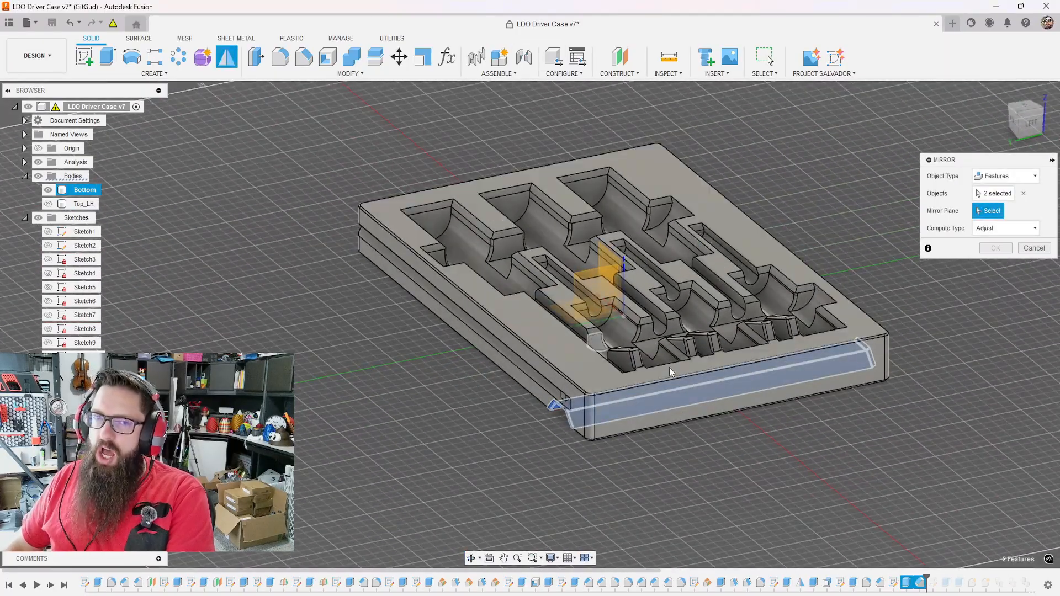
shift+middle_drag(670, 367, 441, 234)
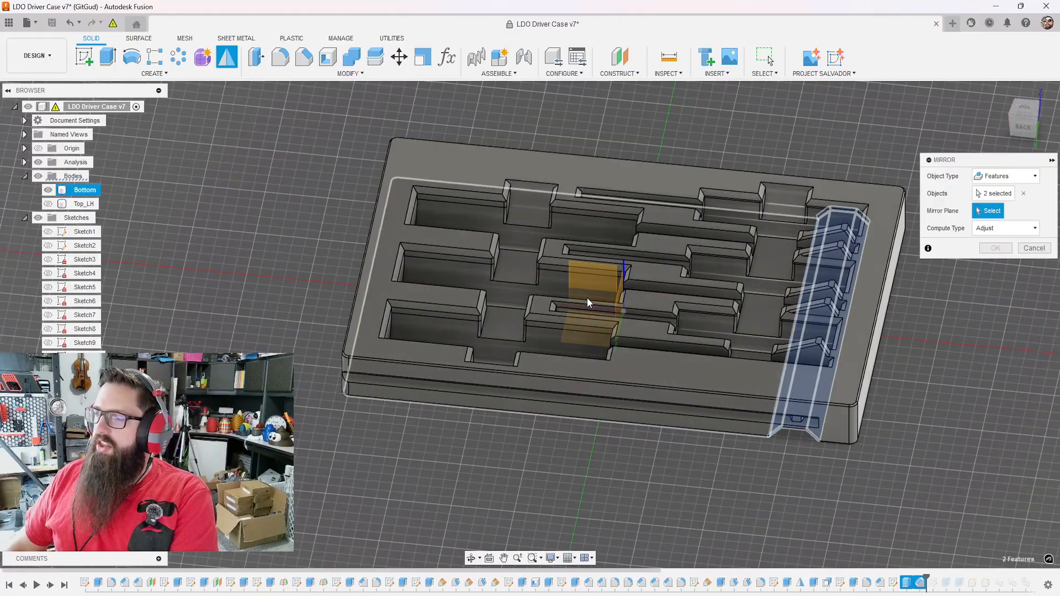
shift+middle_drag(671, 414, 558, 328)
click(603, 275)
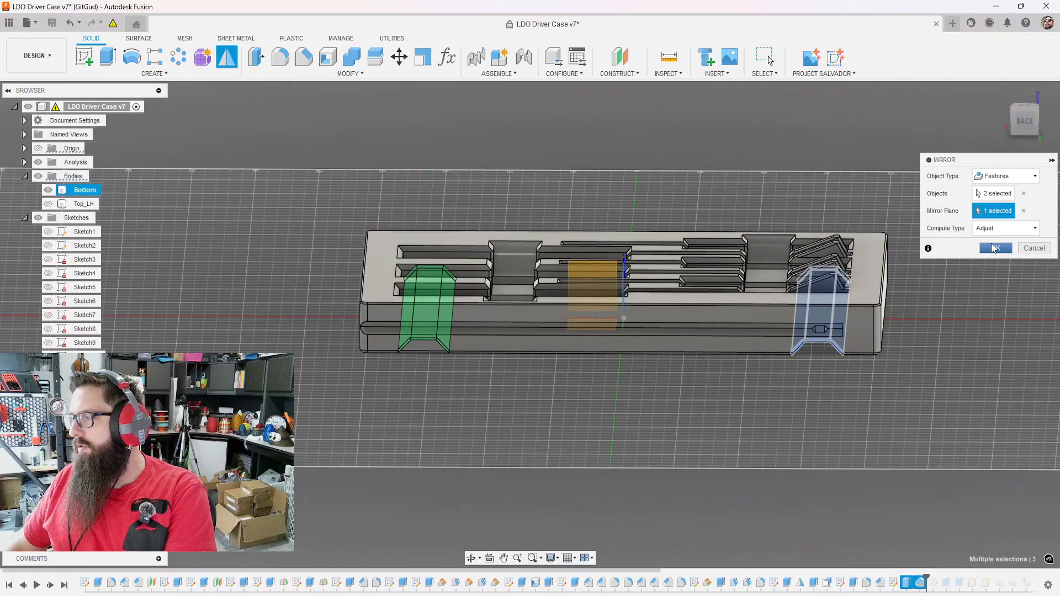
- Set the mirror's compute type to Optimized and complete the mirrored channel
click(1006, 228)
click(939, 241)
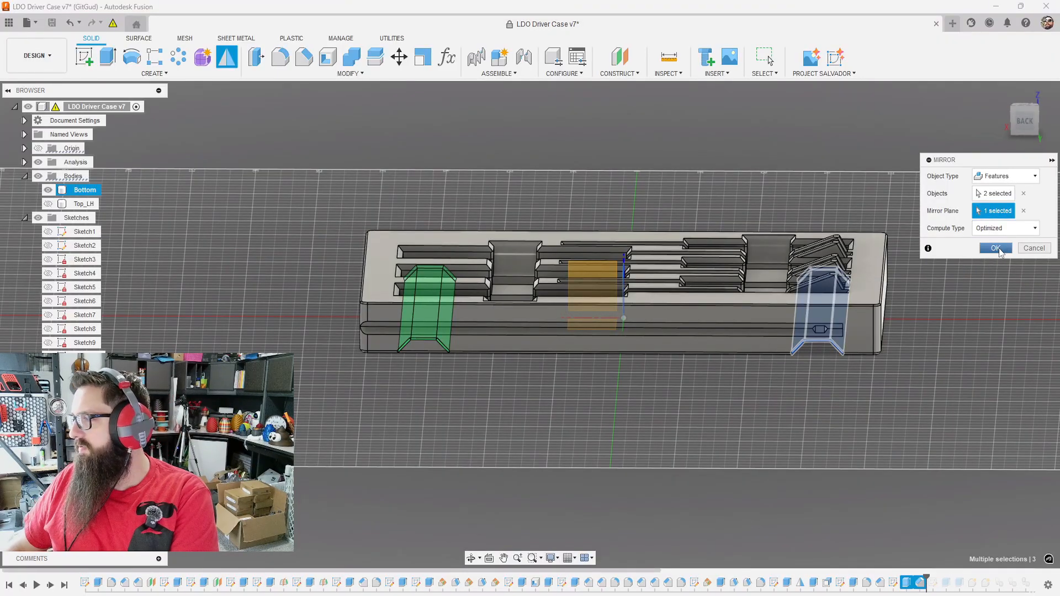
click(996, 248)
shift+middle_drag(608, 491, 666, 477)
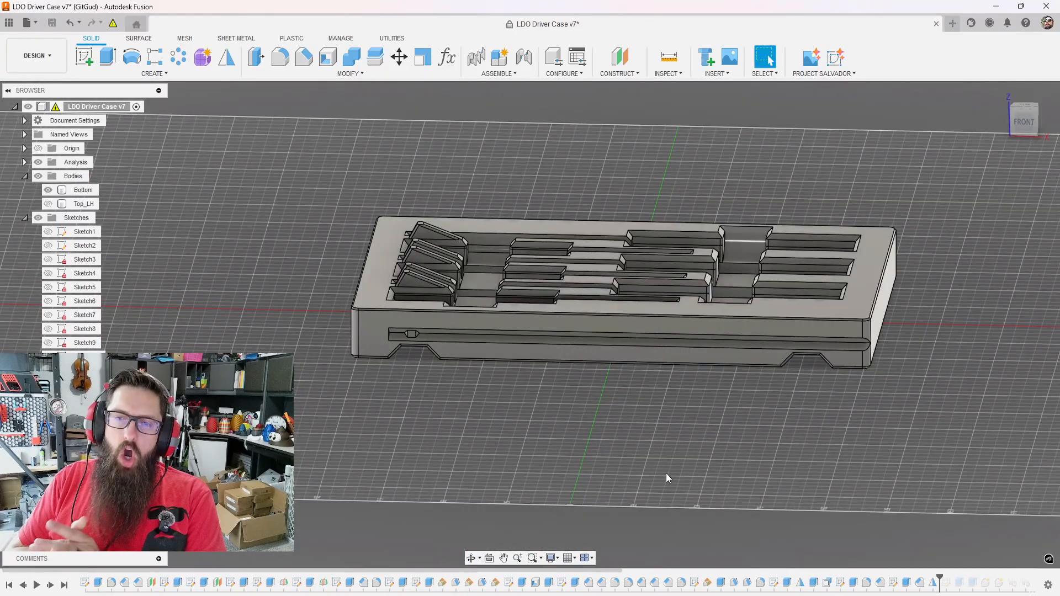